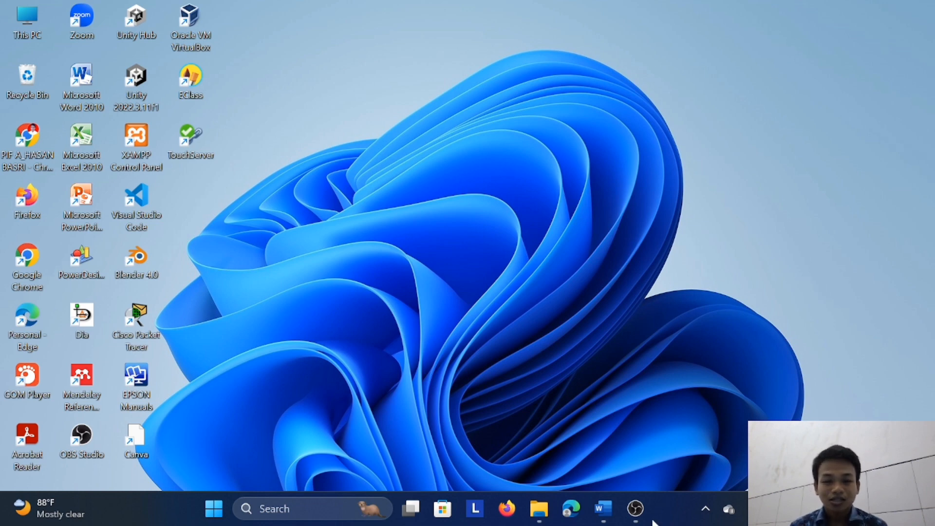
Switch to Word and review the module 5 assignment's IP address, hotspot, bandwidth and graphing requirements, then minimize the document
click(604, 509)
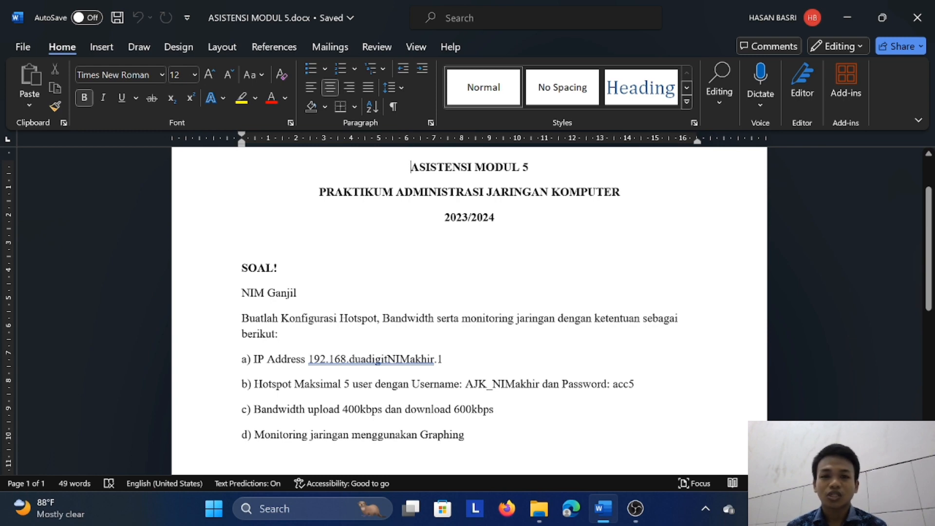
scroll(469, 312, down, 2)
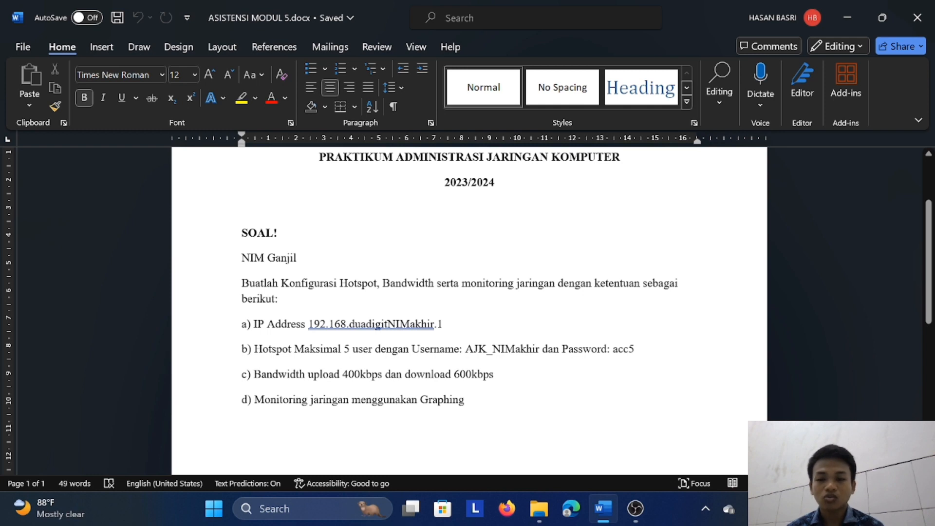
scroll(469, 312, down, 2)
scroll(470, 312, up, 3)
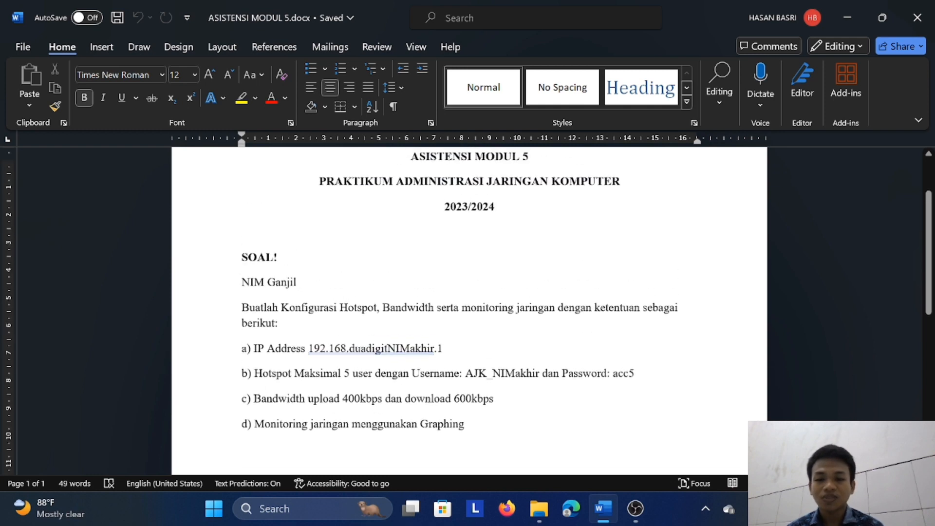
click(835, 18)
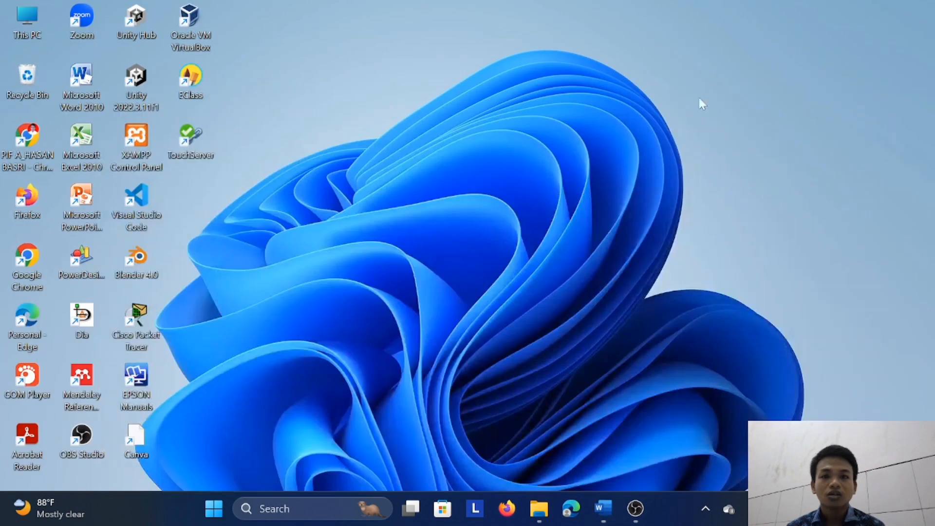
Open Oracle VM VirtualBox and begin a new virtual machine named "mikrotik_" followed by the student's first name
double_click(208, 44)
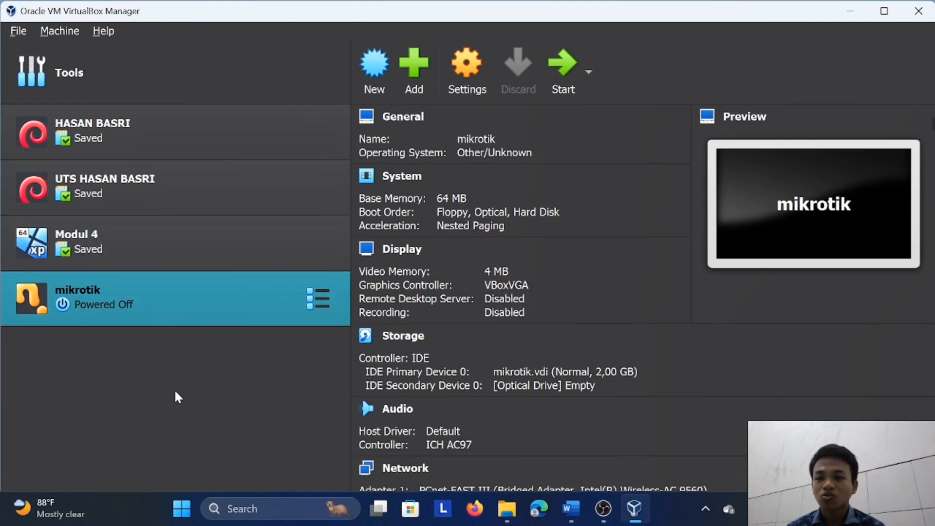
click(374, 69)
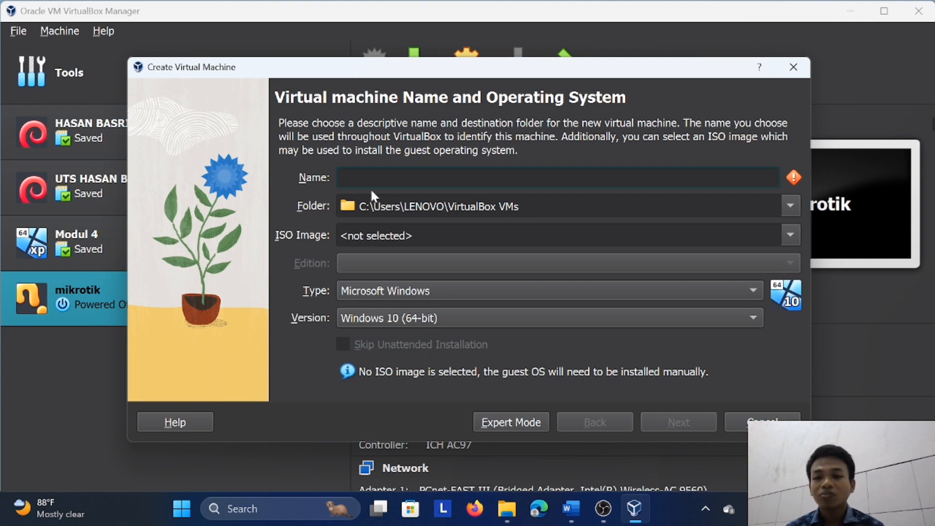
text(hasan)
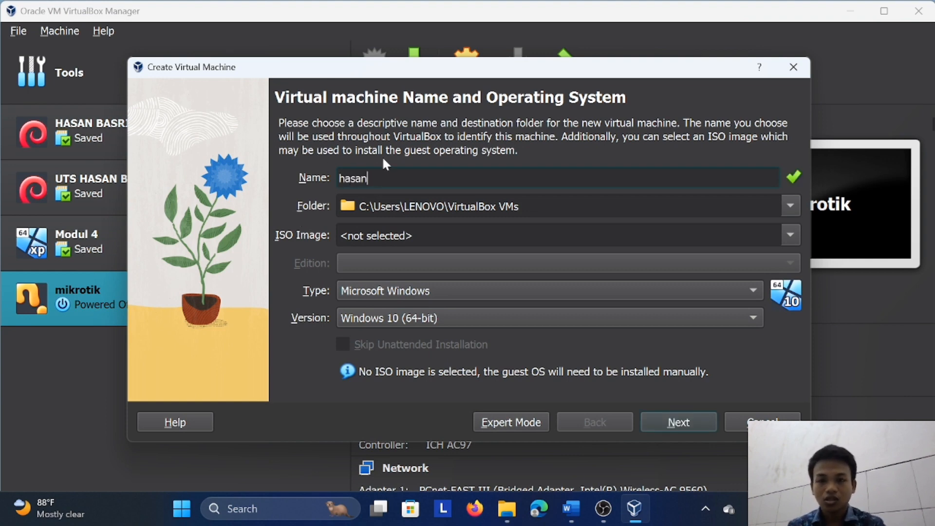
key(BackSpace)
key(BackSpace)
key(BackSpace)
key(BackSpace)
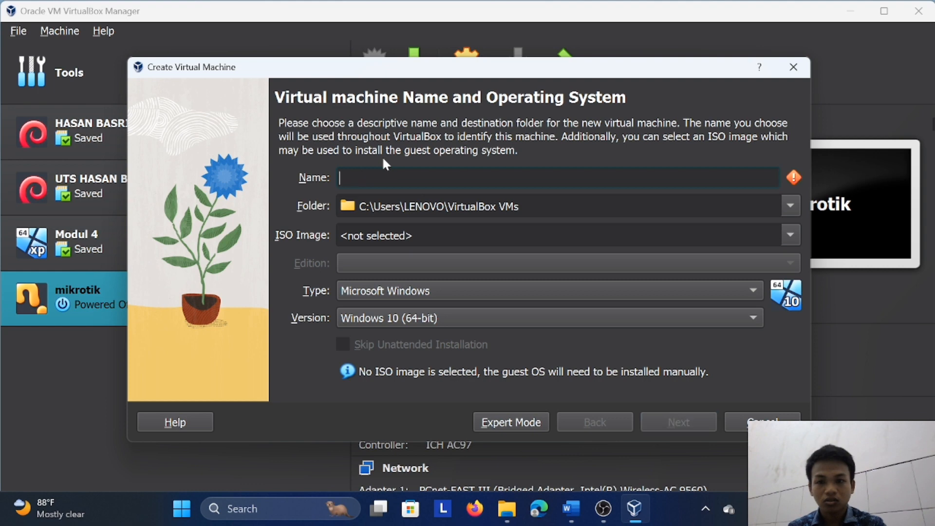
text(mikroitk)
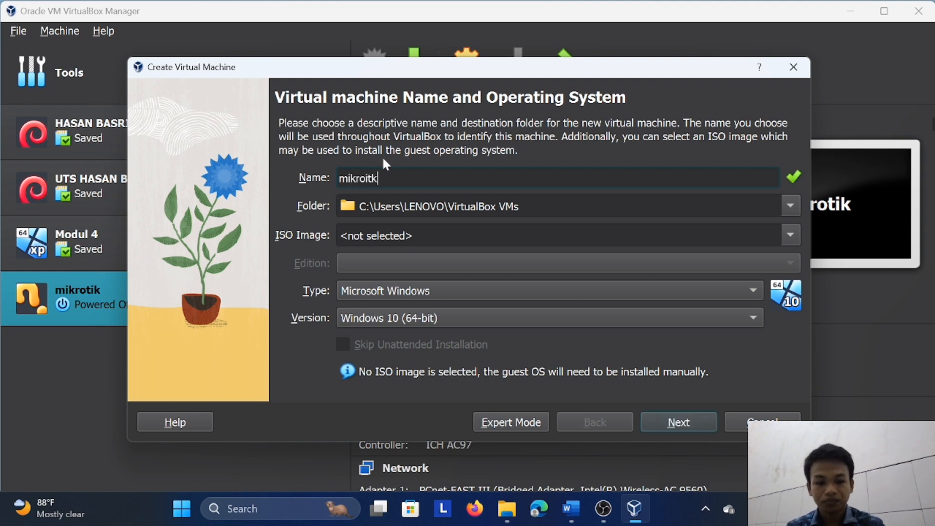
key(BackSpace)
key(BackSpace)
text(ti)
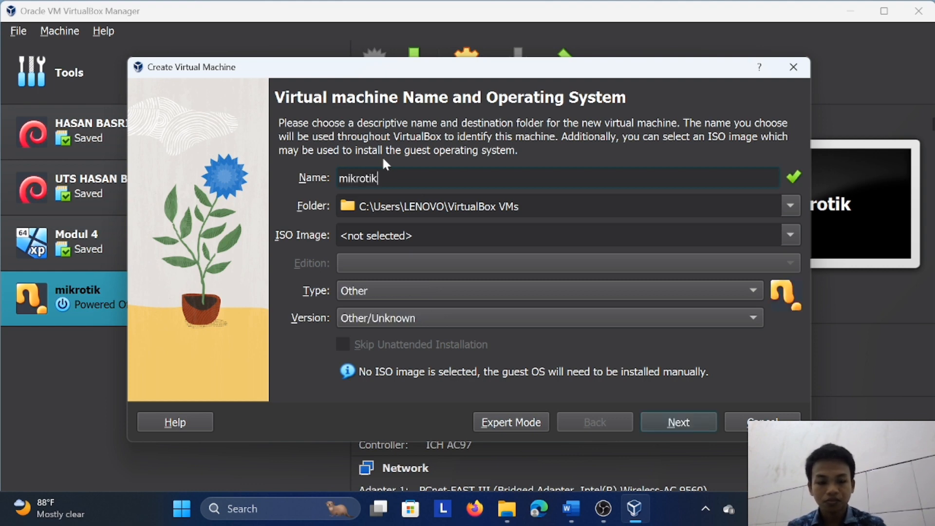
text(k_hasan)
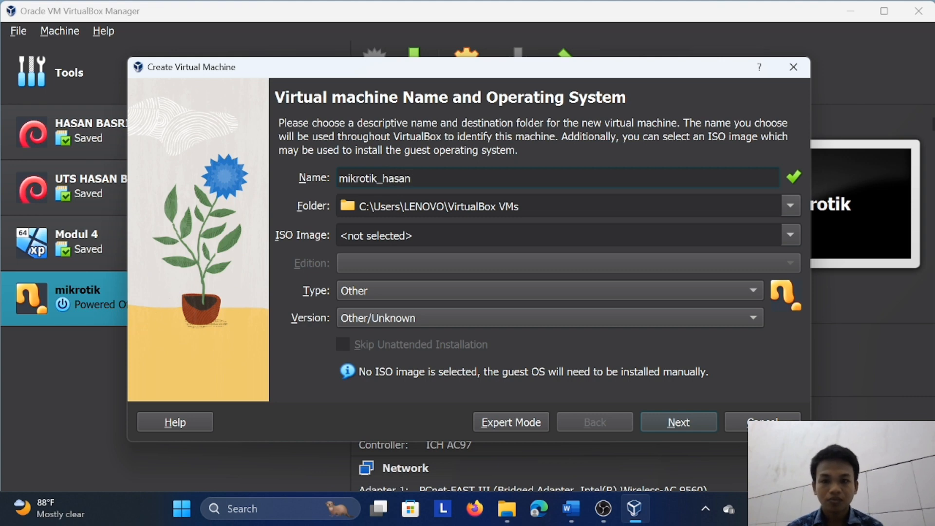
Use mikrotik-6.33.iso as the installation image and finish creating the machine with default hardware and a 2,00 GB virtual hard disk
click(792, 234)
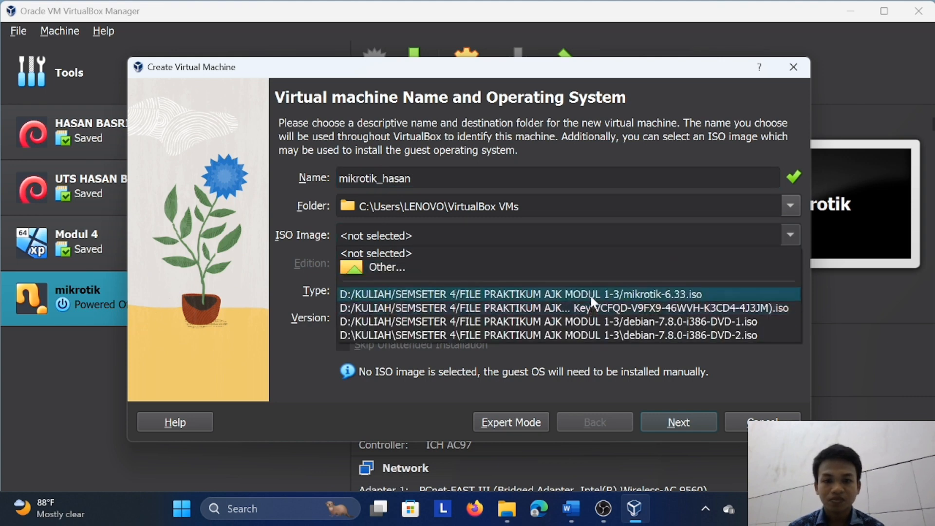
click(590, 294)
click(662, 425)
click(663, 426)
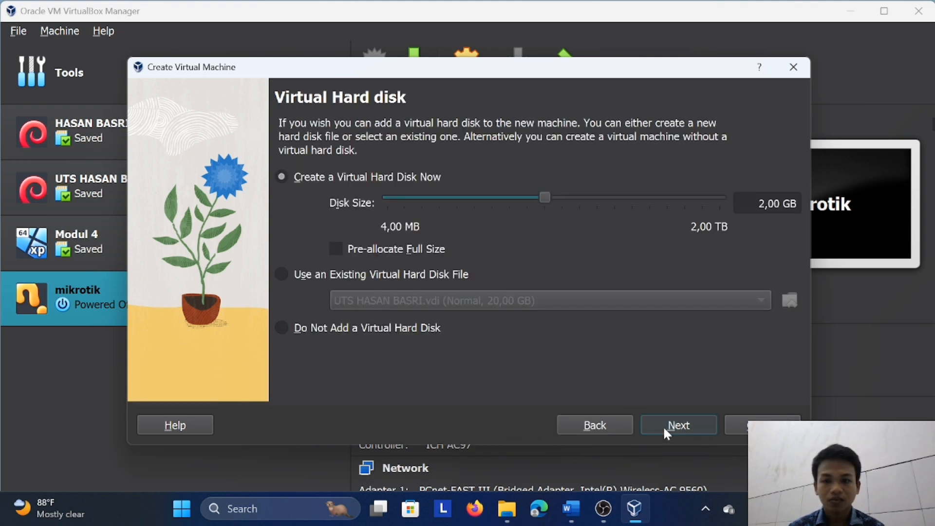
click(663, 426)
click(665, 428)
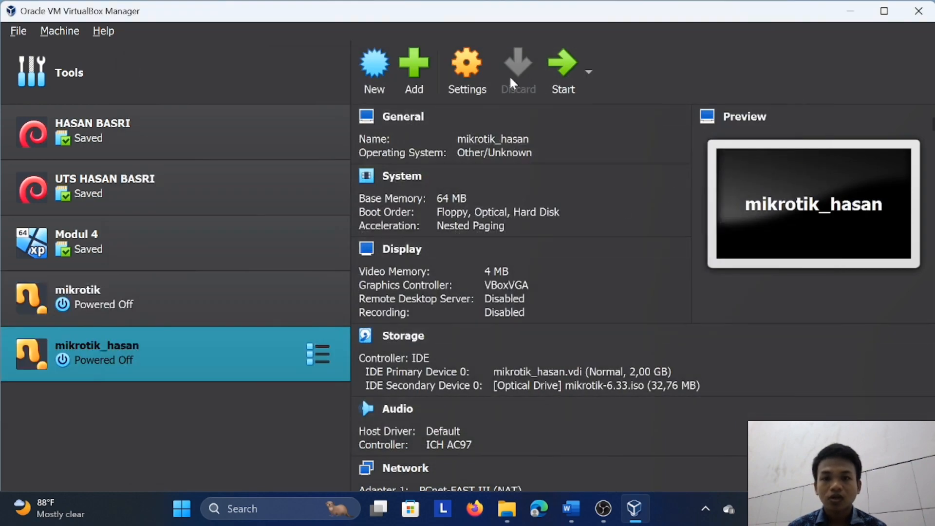
In the new machine's network settings, attach Adapter 1 to a Bridged Adapter using Intel(R) Wireless-AC 9560
click(448, 66)
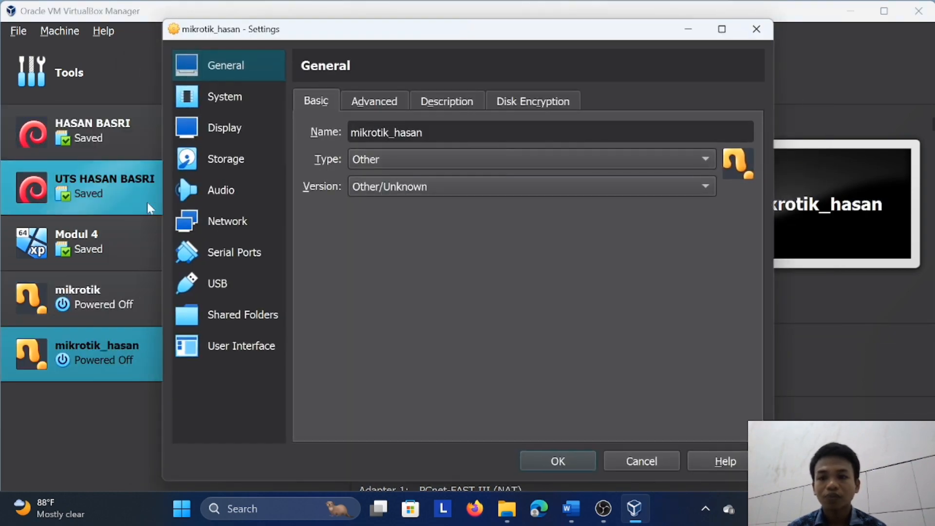
click(225, 220)
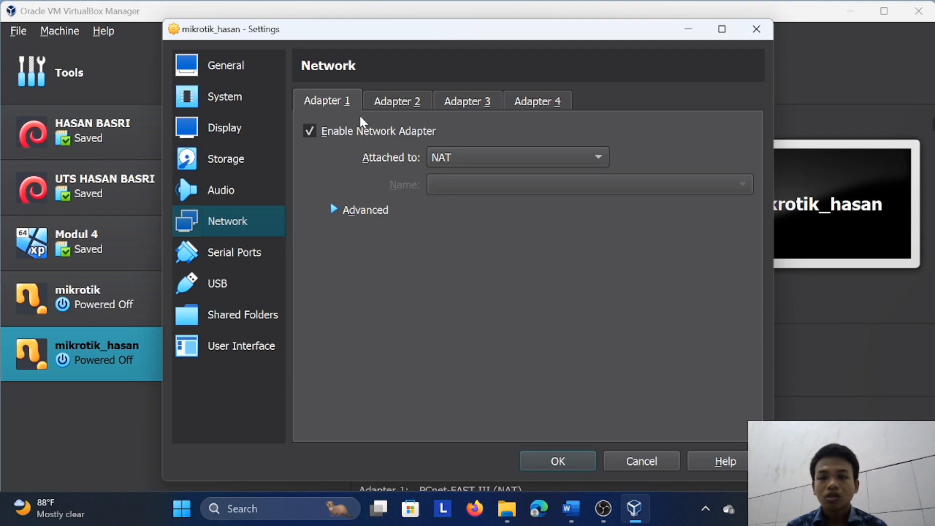
click(449, 152)
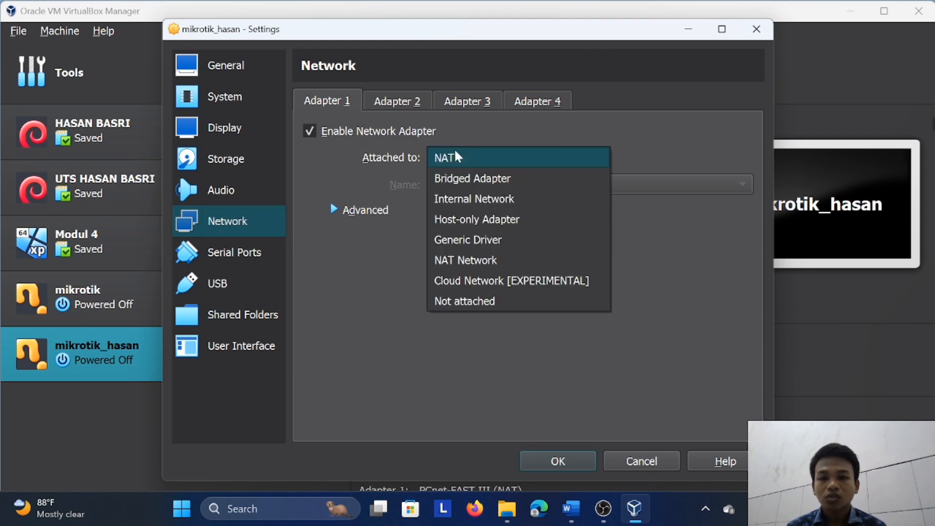
click(516, 180)
click(520, 189)
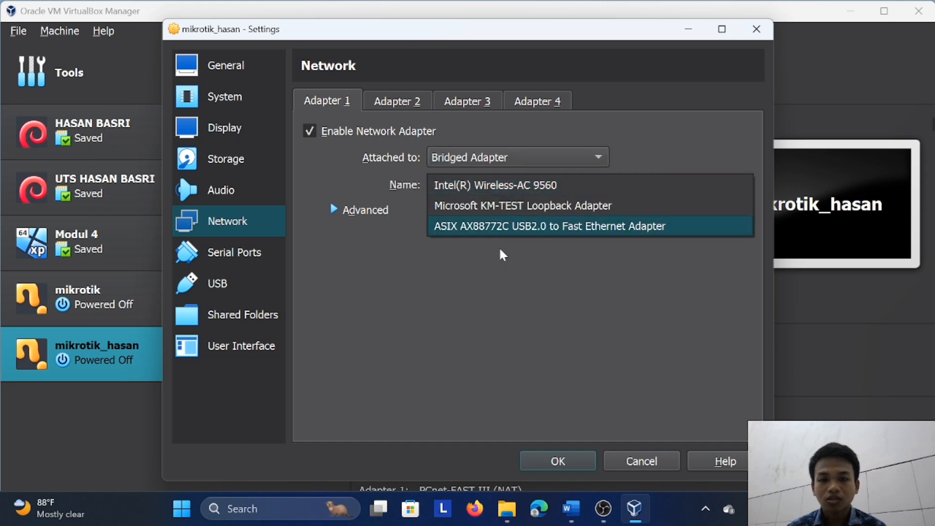
click(471, 251)
Enable Adapter 2 as a Host-only Adapter on VirtualBox Host-Only Ethernet Adapter #2 and expand its advanced options
click(393, 101)
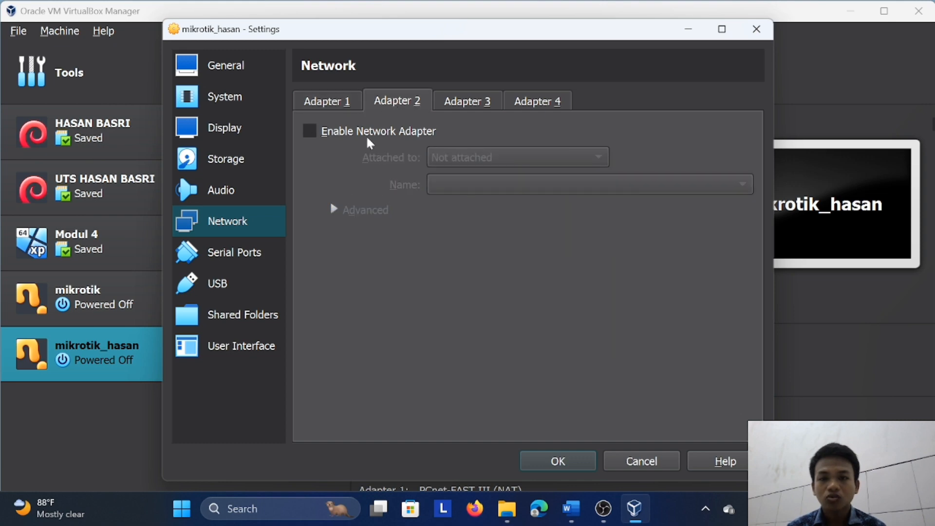
click(310, 131)
click(484, 156)
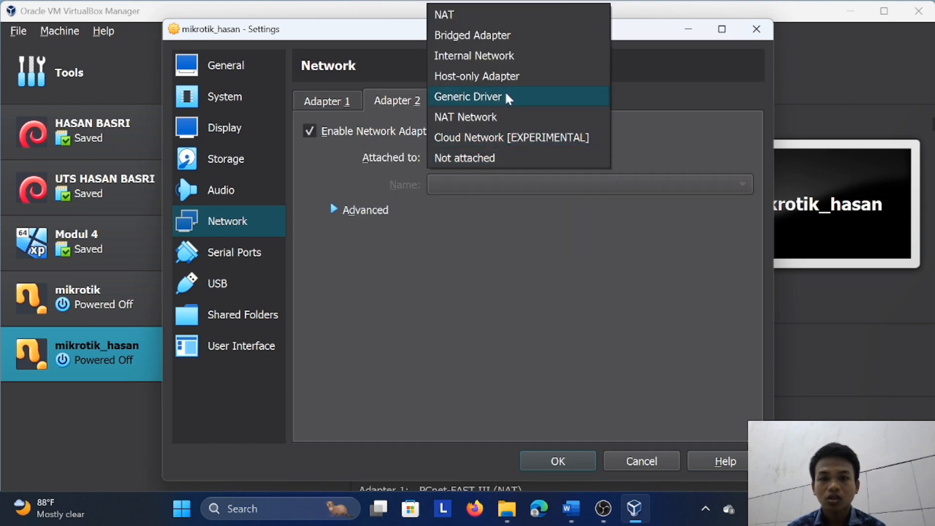
click(509, 76)
click(518, 183)
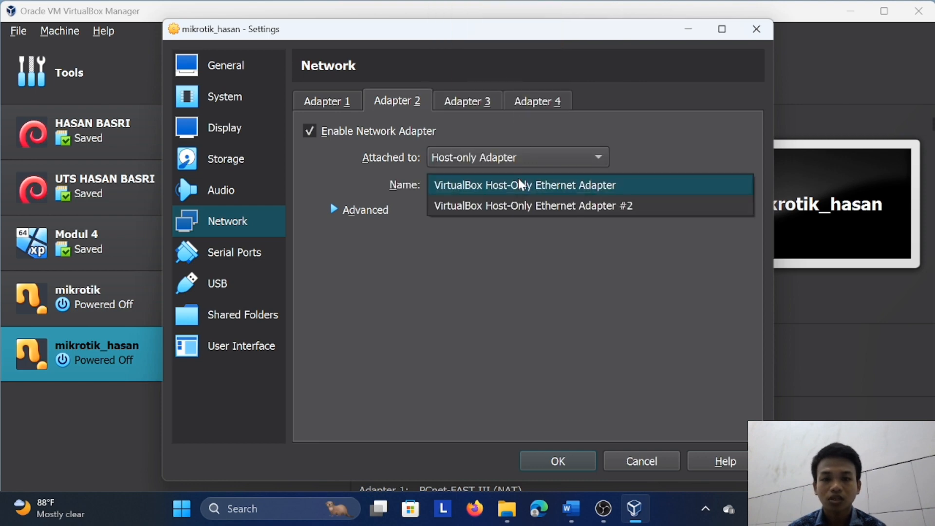
click(565, 214)
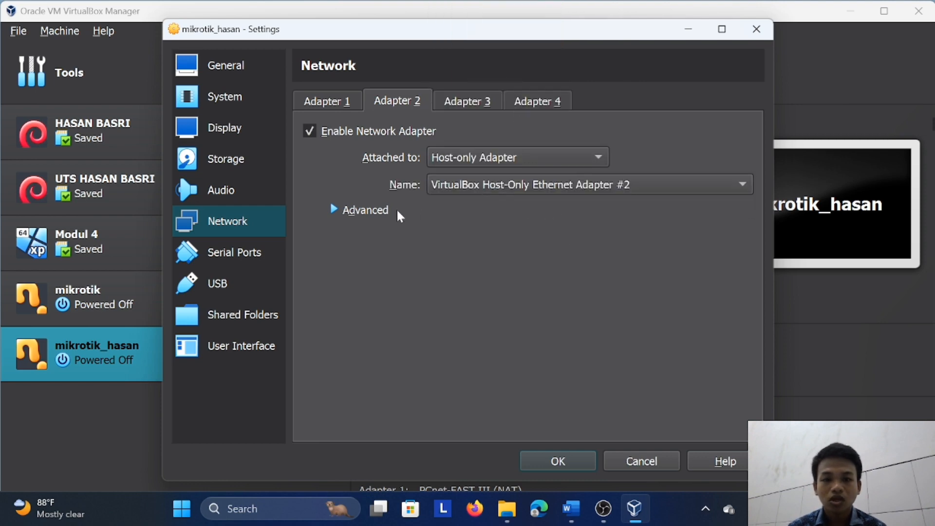
click(354, 211)
double_click(567, 288)
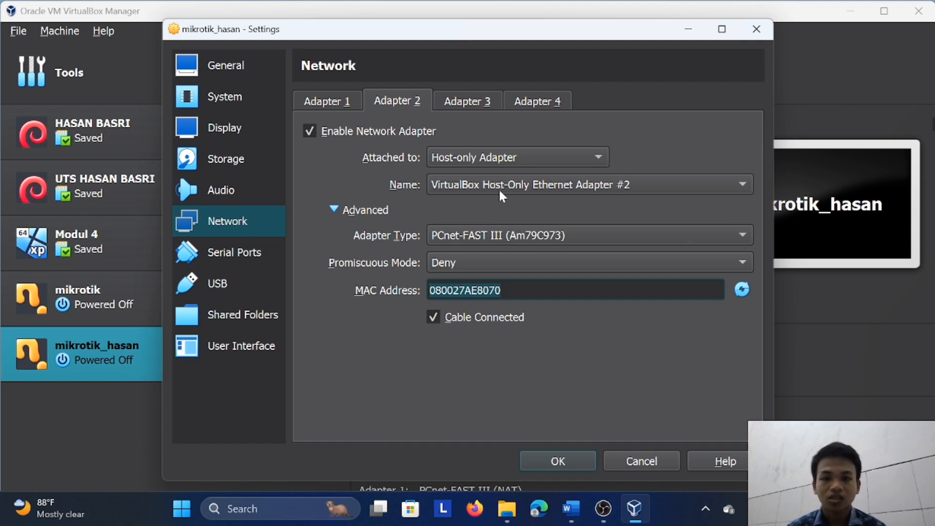
Minimize the settings, start the new MikroTik machine, dismiss the dialogs and maximize its running window
click(688, 29)
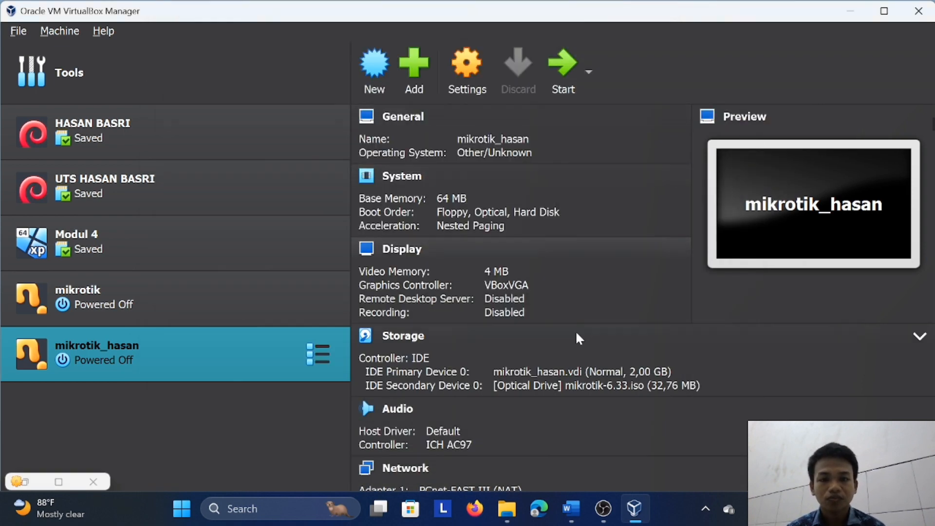
click(555, 87)
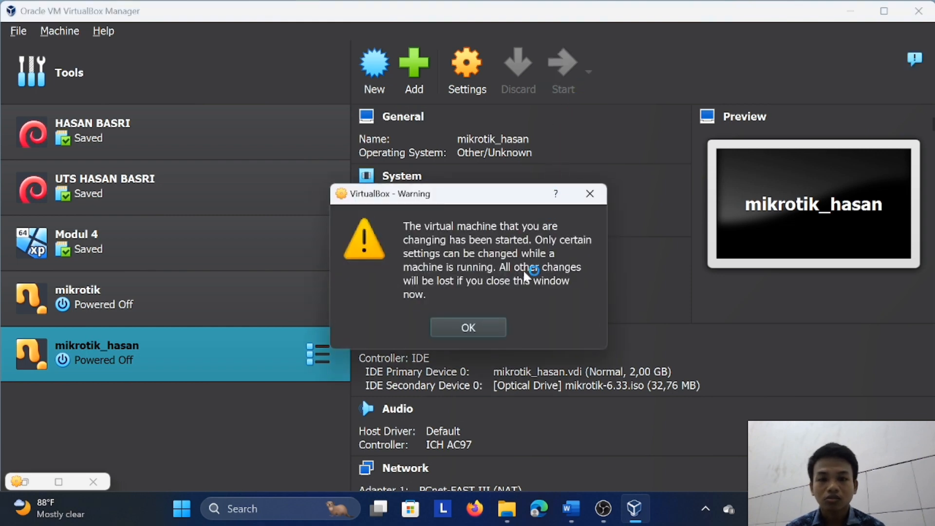
click(486, 331)
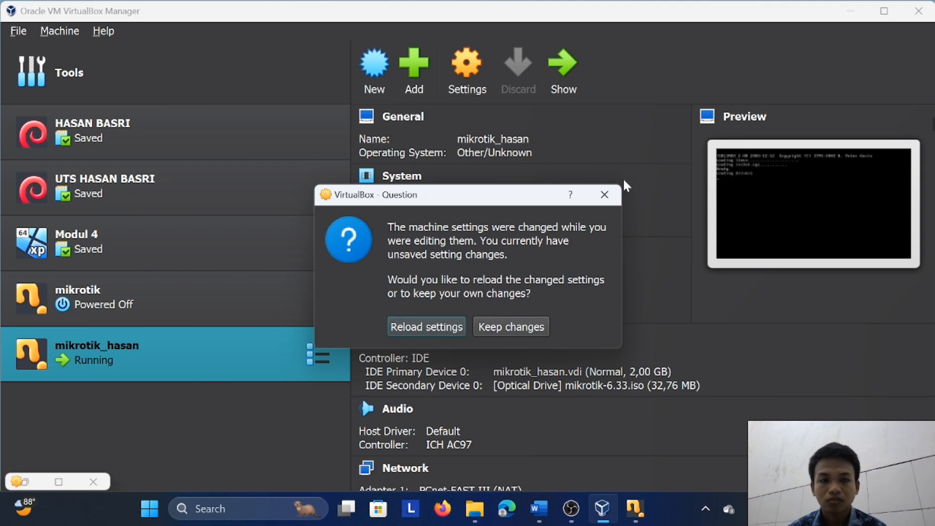
click(607, 200)
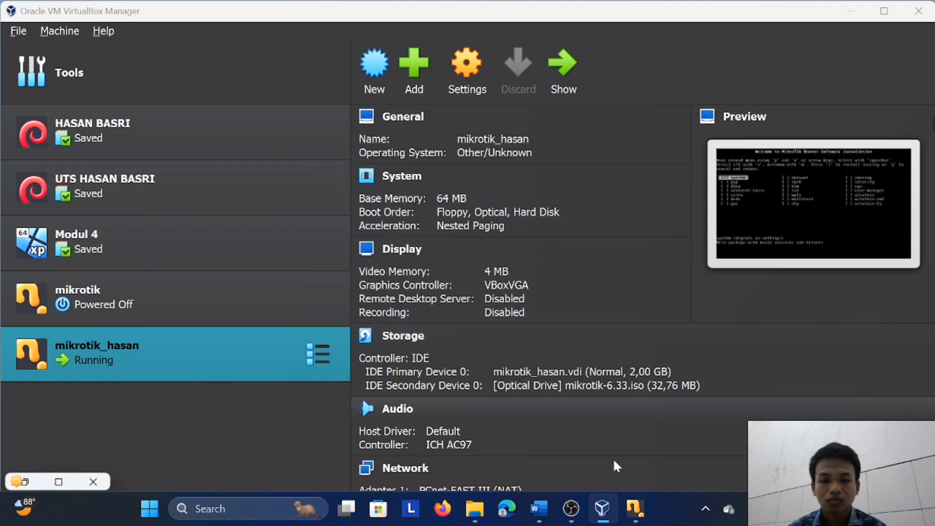
click(631, 509)
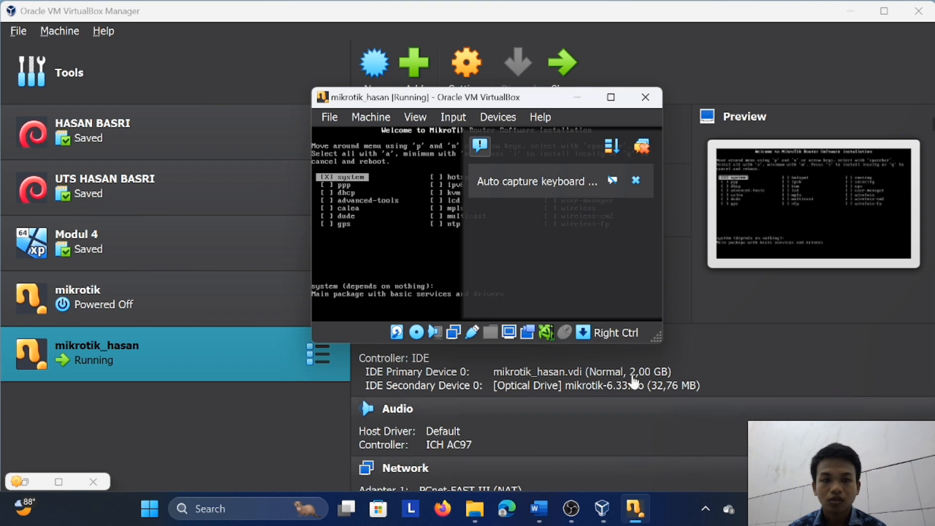
click(636, 181)
double_click(615, 98)
Select all MikroTik packages and install them locally, agreeing to keep the old configuration and to erase the disk
key(a)
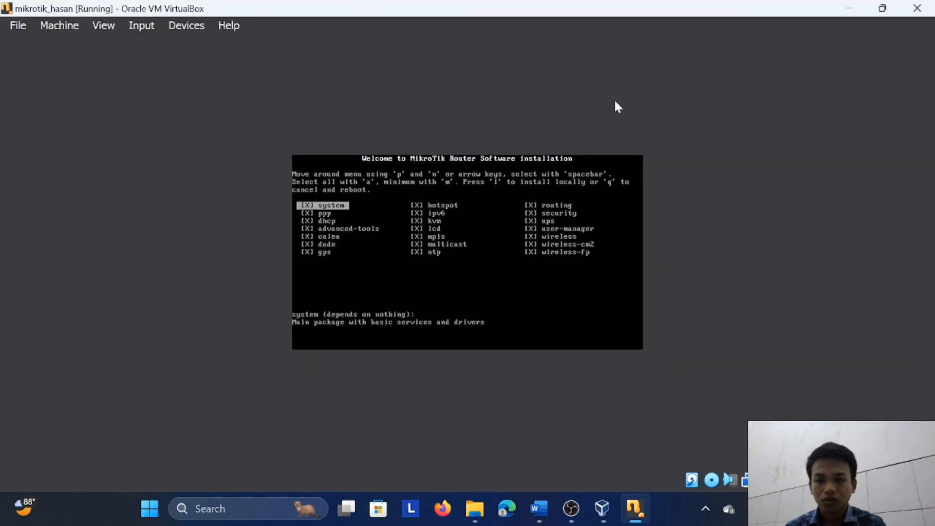
key(i)
key(y)
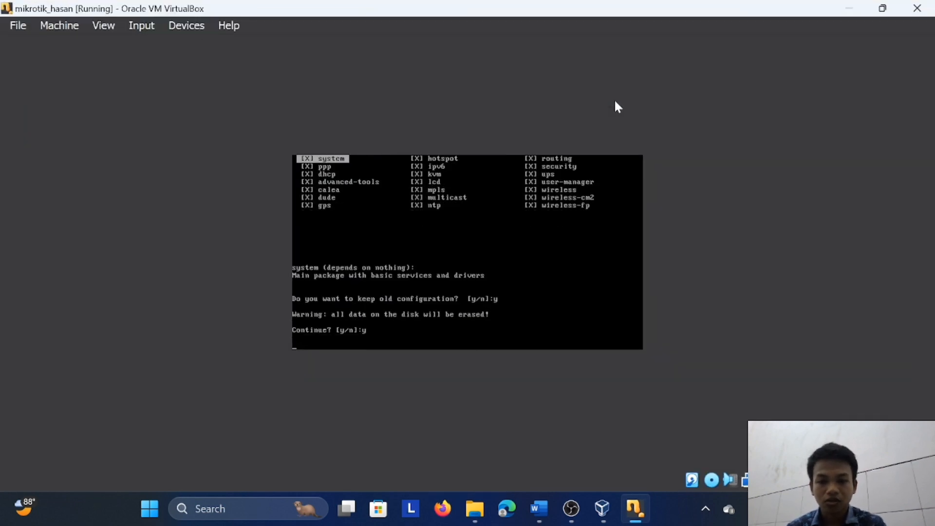
key(y)
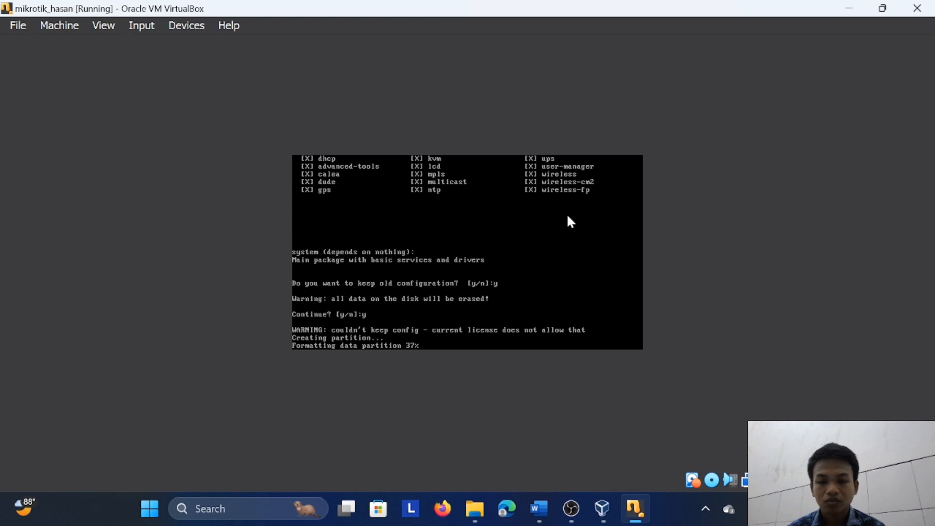
click(603, 512)
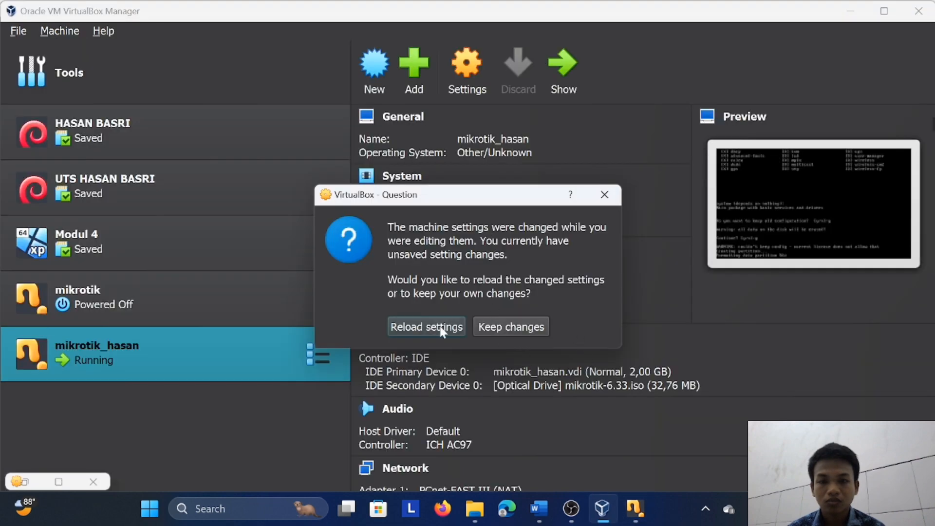
click(507, 323)
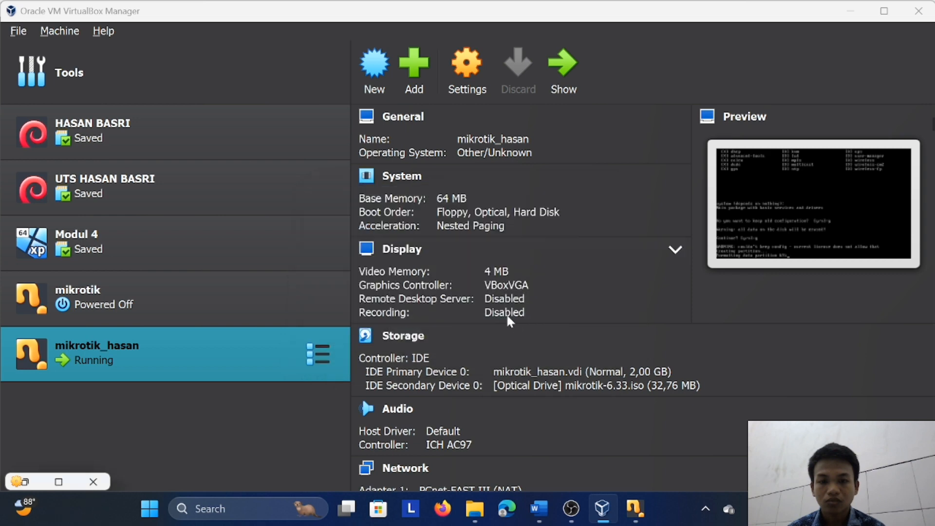
click(481, 60)
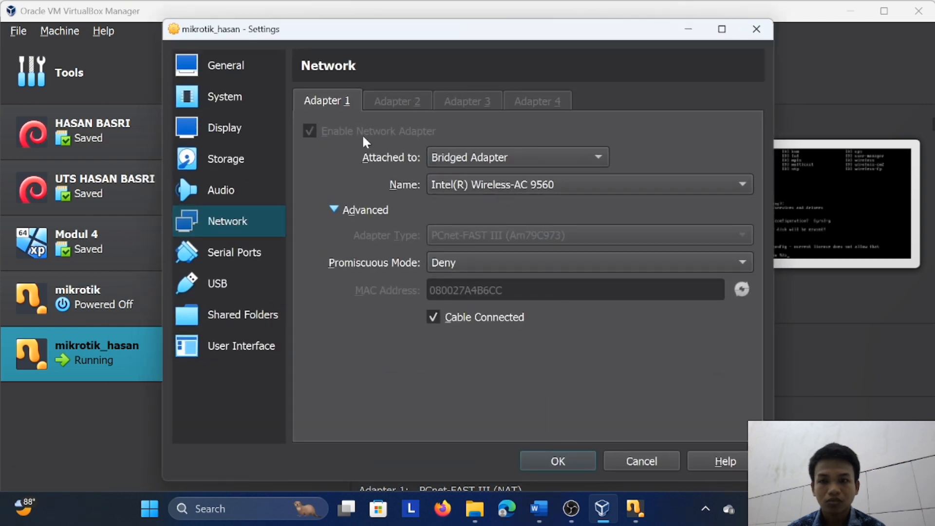
click(250, 248)
click(252, 220)
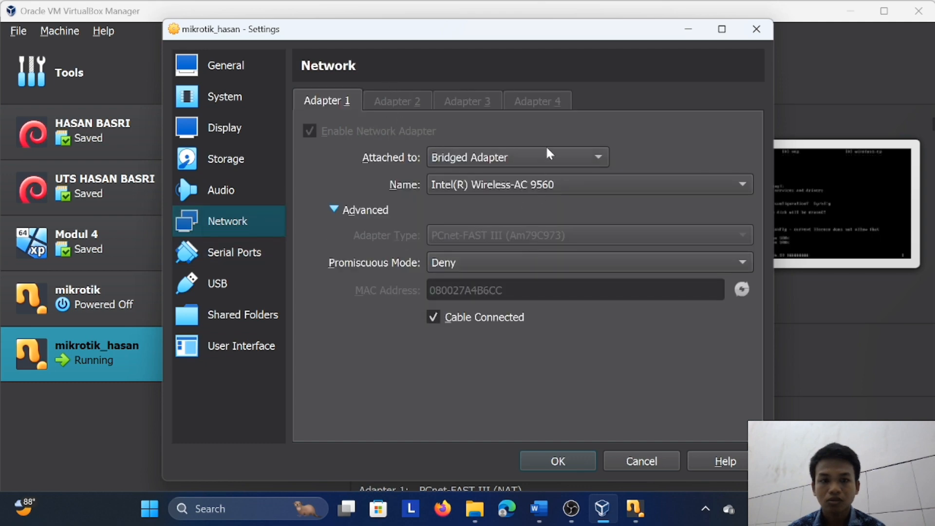
click(528, 266)
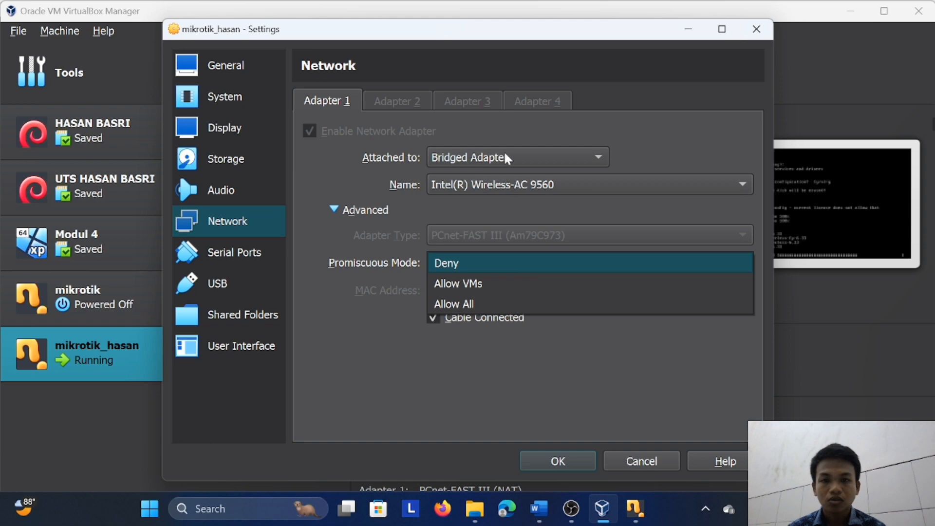
click(412, 104)
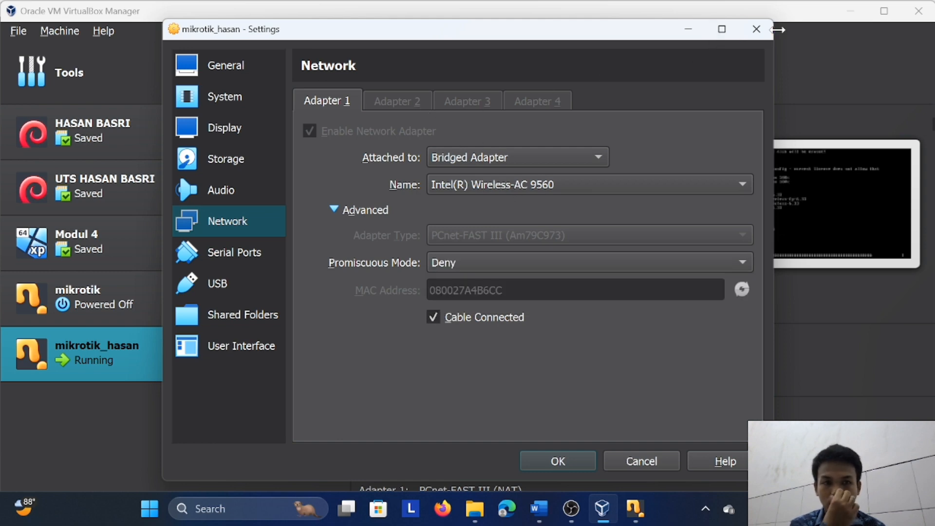
click(757, 29)
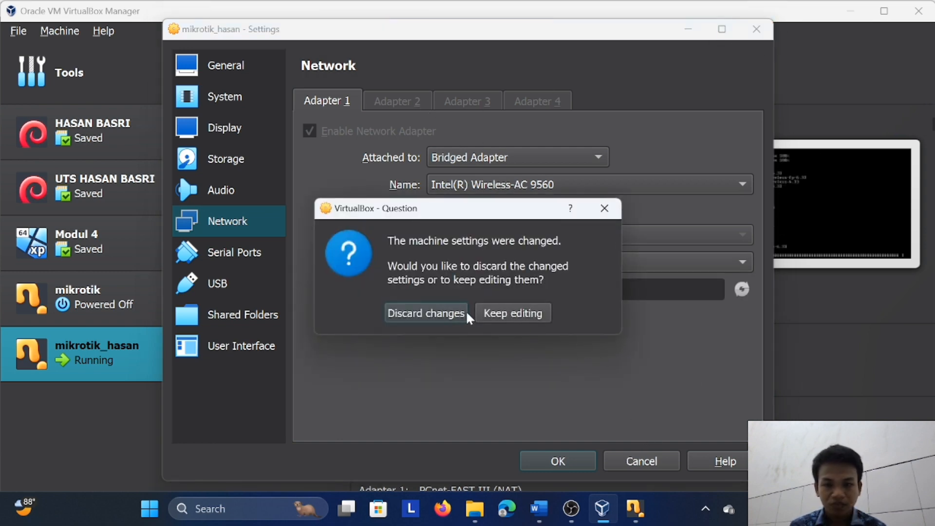
click(426, 314)
Return to the running MikroTik machine and power it off
click(636, 509)
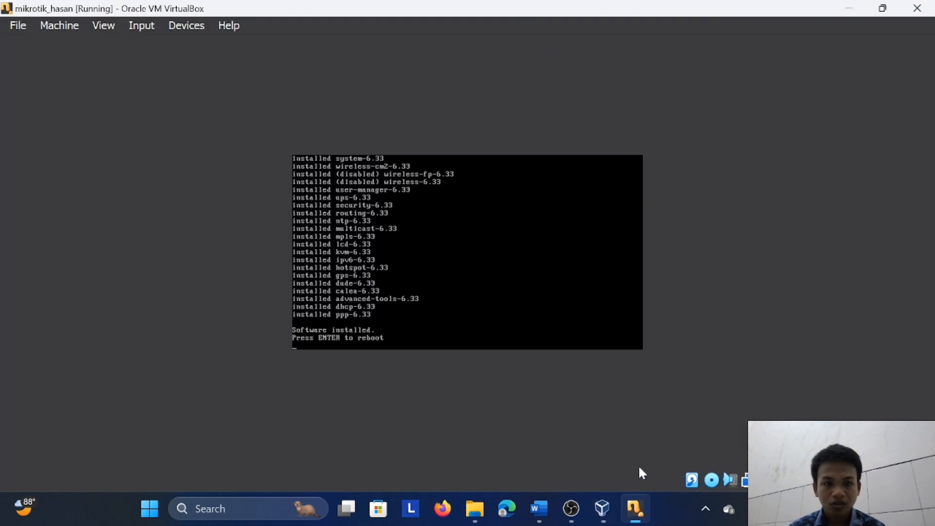
click(918, 8)
click(424, 273)
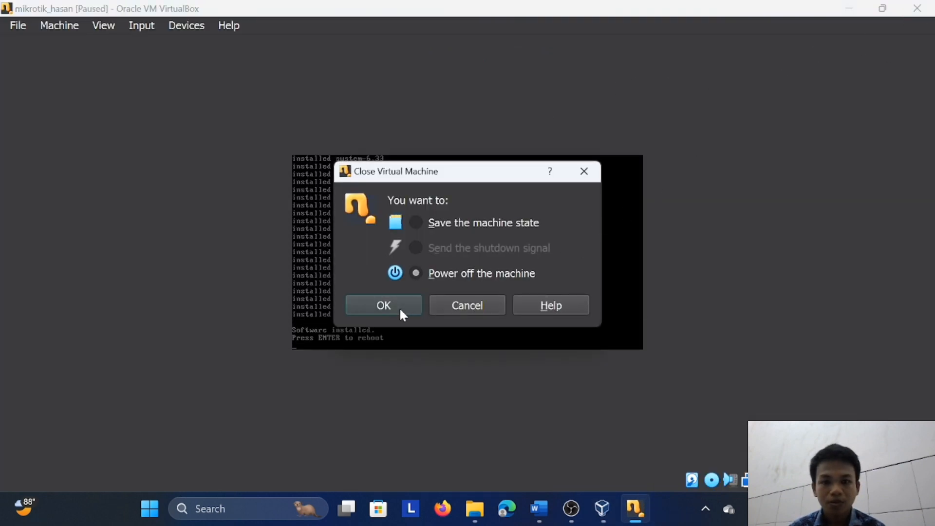
click(384, 308)
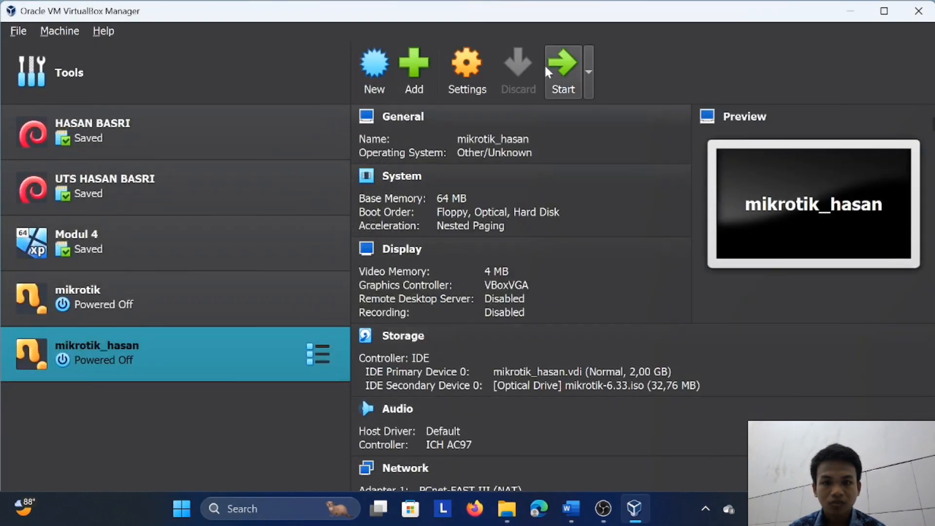
In the powered-off MikroTik machine's network settings, attach Adapter 1 to a Bridged Adapter
click(467, 88)
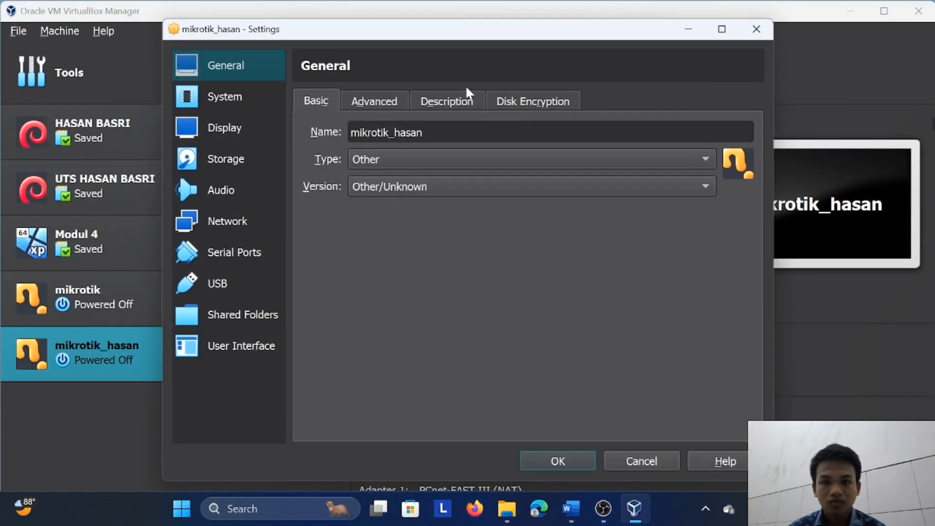
click(263, 219)
click(403, 100)
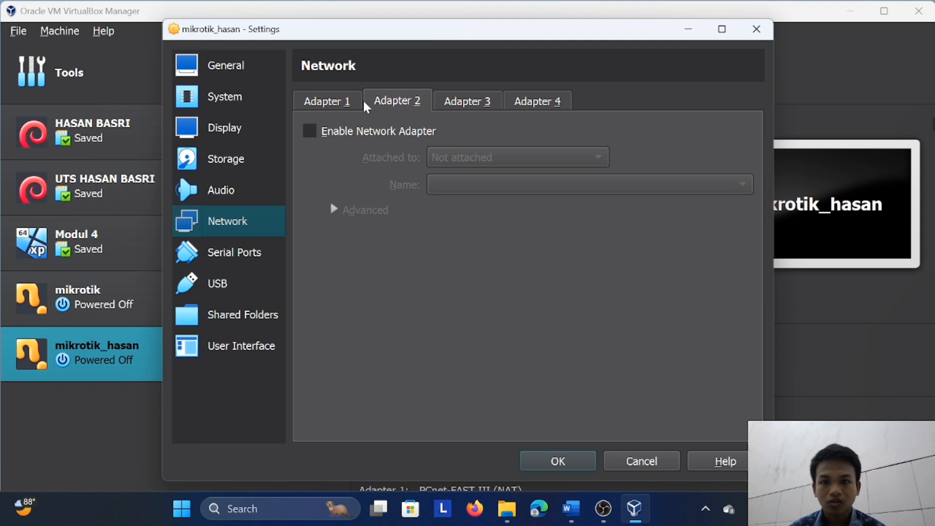
click(344, 104)
click(440, 155)
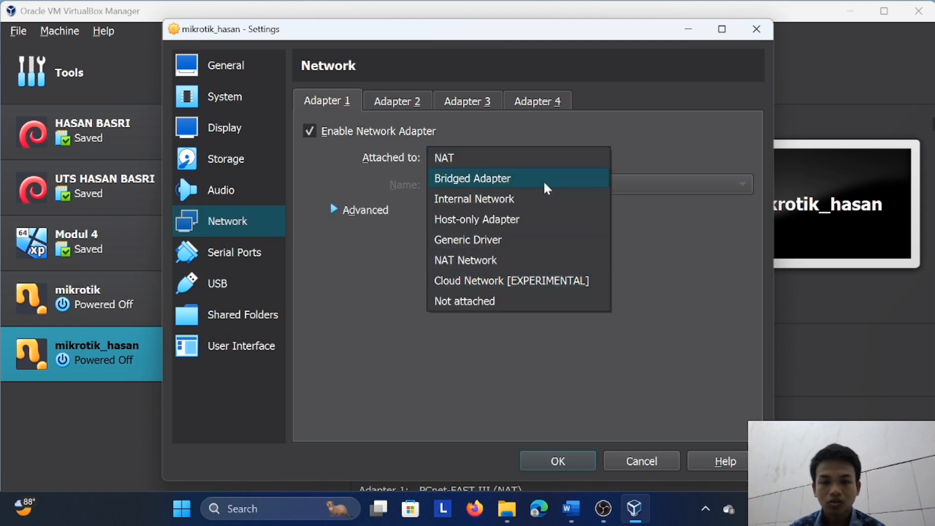
click(512, 181)
Enable Adapter 2 as a Host-only Adapter using VirtualBox Host-Only Ethernet Adapter #2
click(391, 106)
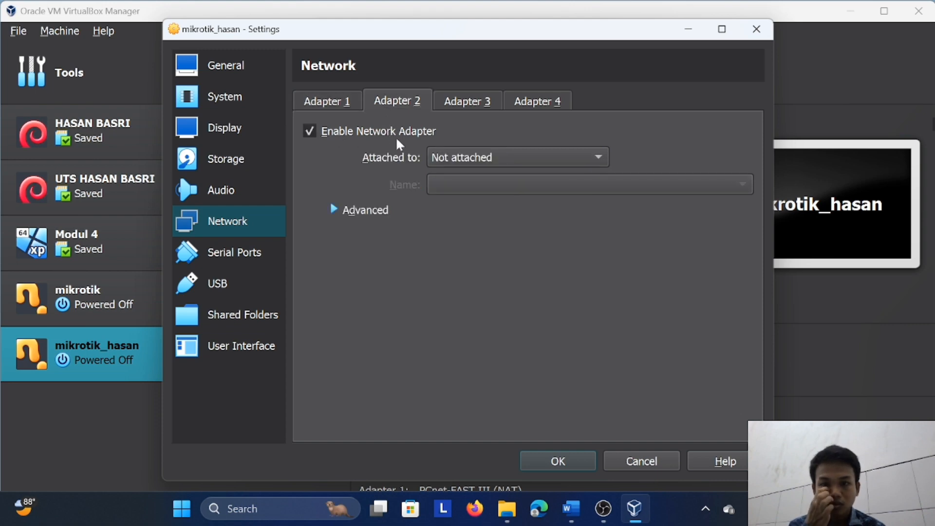
click(435, 156)
click(481, 75)
click(472, 185)
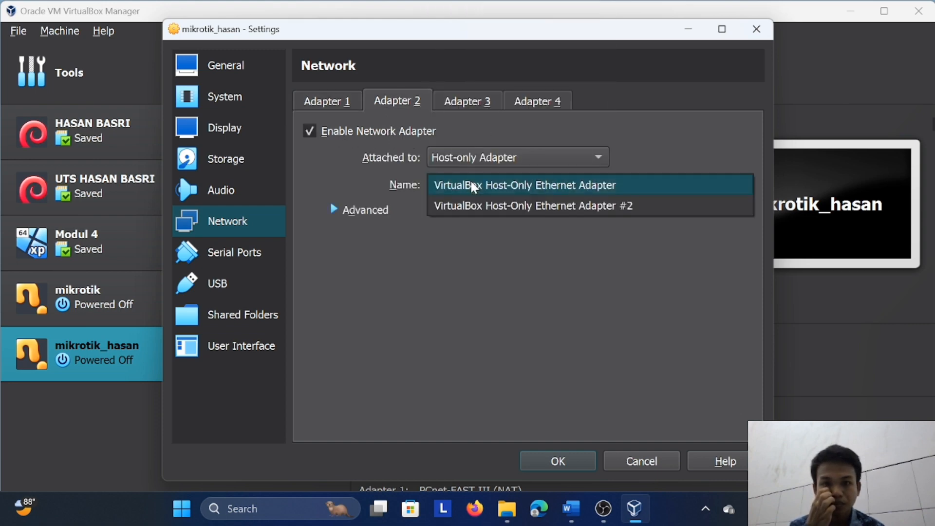
click(486, 206)
Expand Adapter 2's advanced options, copy its MAC address and save the machine settings
click(339, 207)
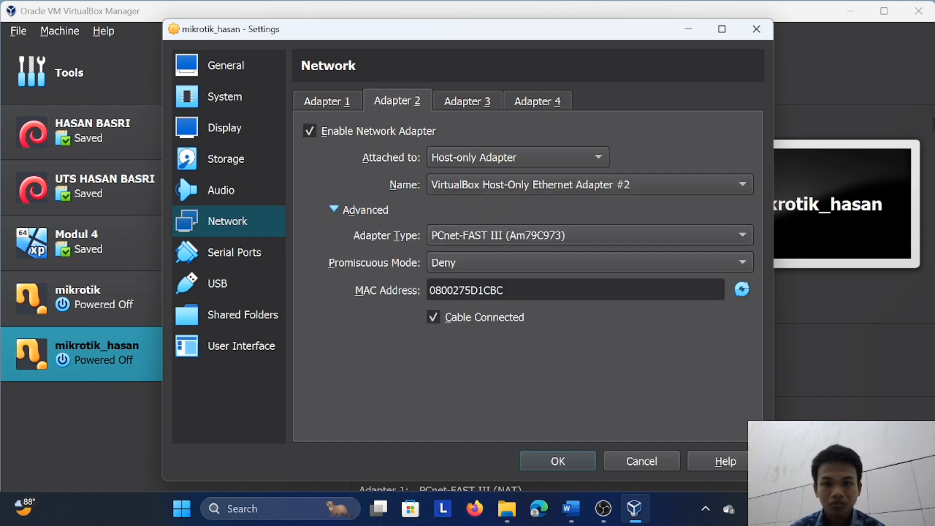
drag(504, 290, 321, 290)
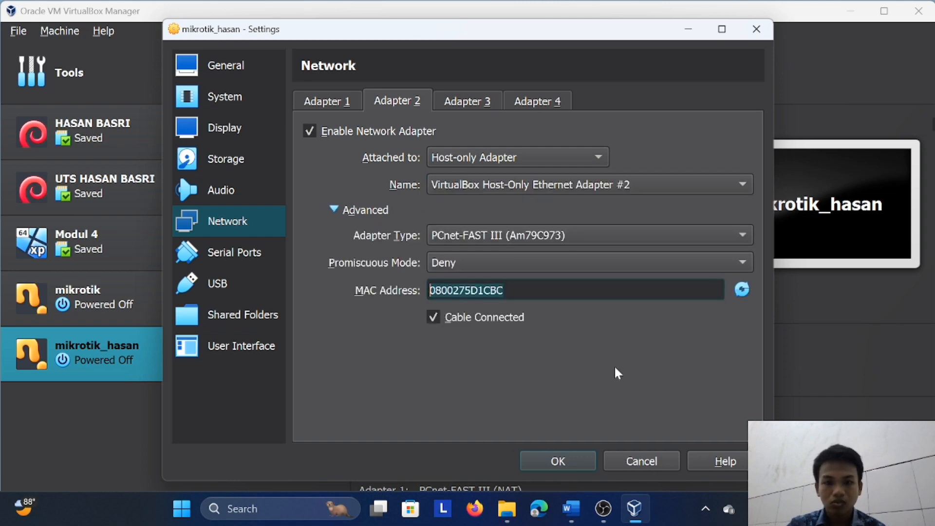
click(575, 459)
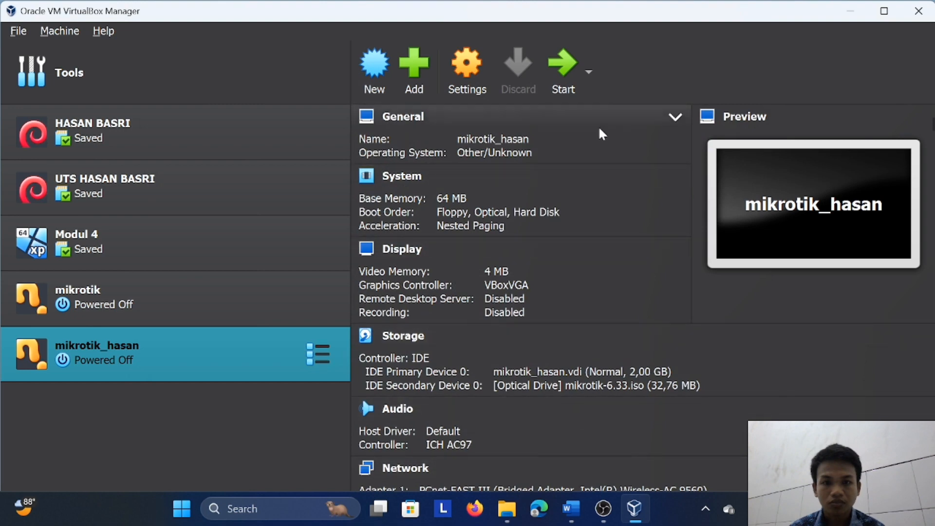
Start the MikroTik machine and install all packages locally, agreeing to keep the old configuration and erase the disk
click(560, 74)
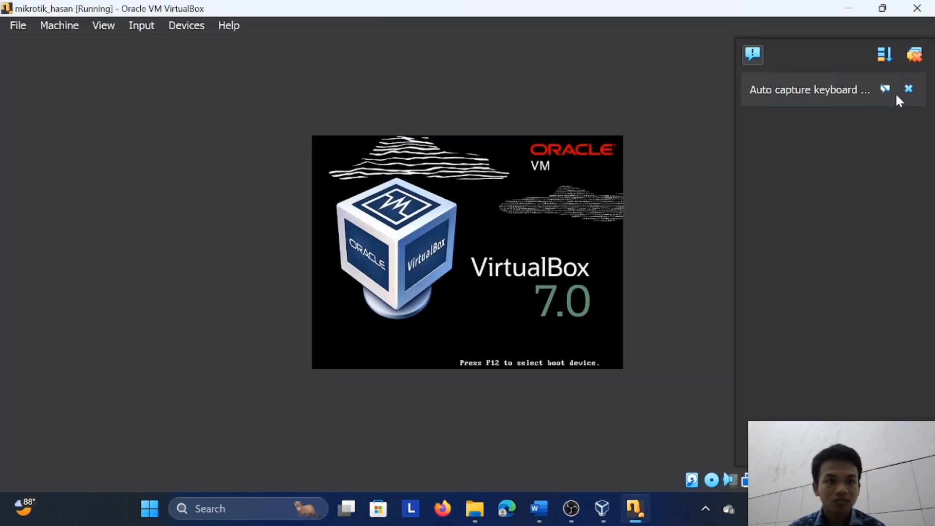
click(907, 89)
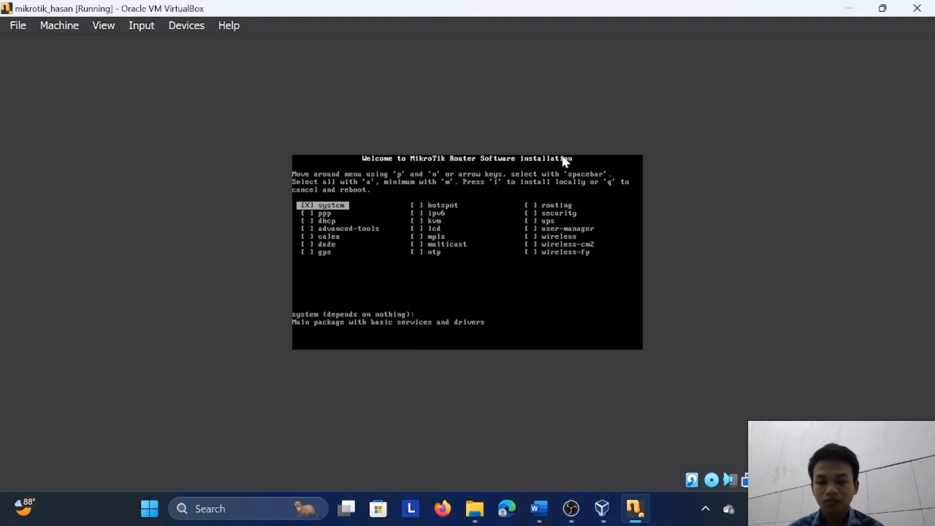
key(a)
key(i)
key(y)
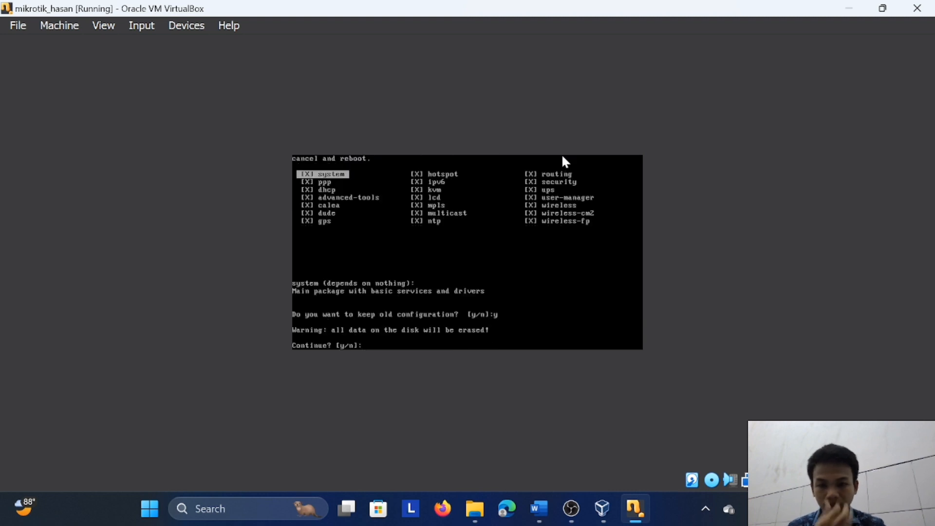
key(y)
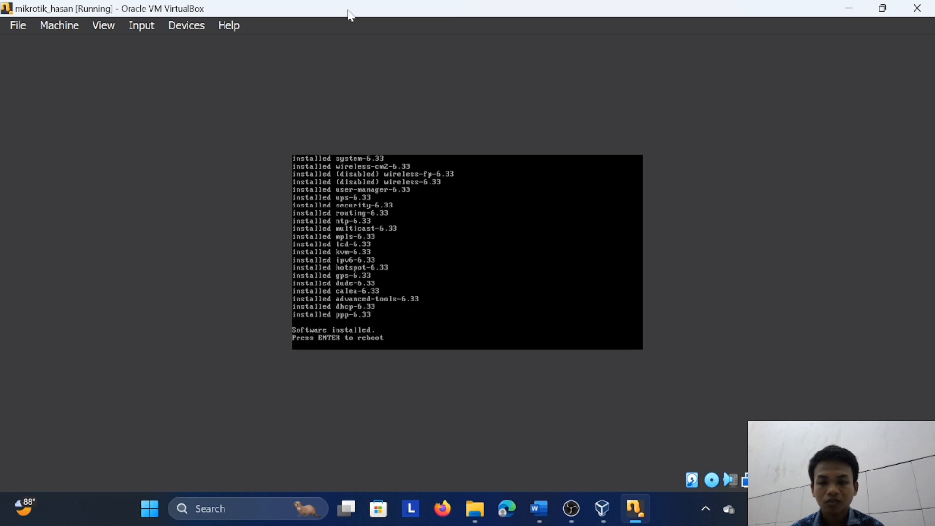
Force-unmount mikrotik-6.33.iso from the machine's optical drive and reboot into the installed system
click(187, 26)
mouse_move(323, 51)
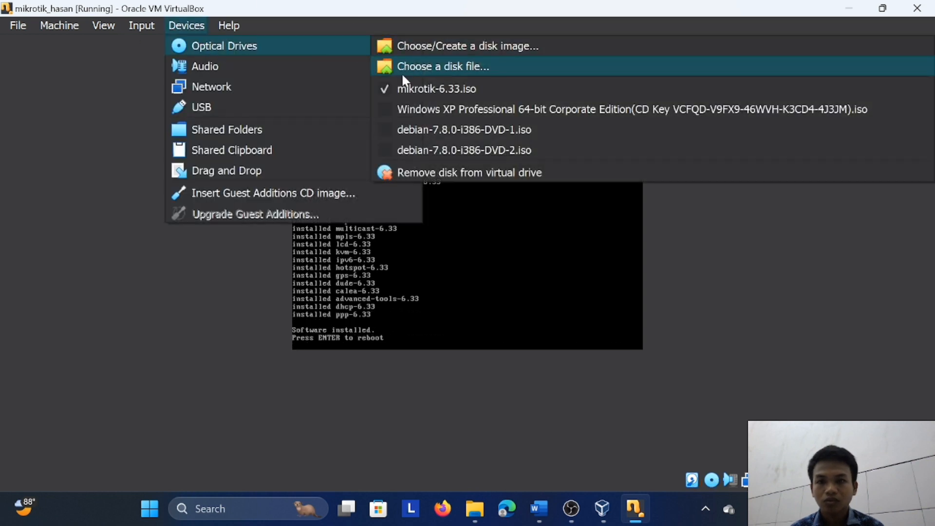
click(387, 88)
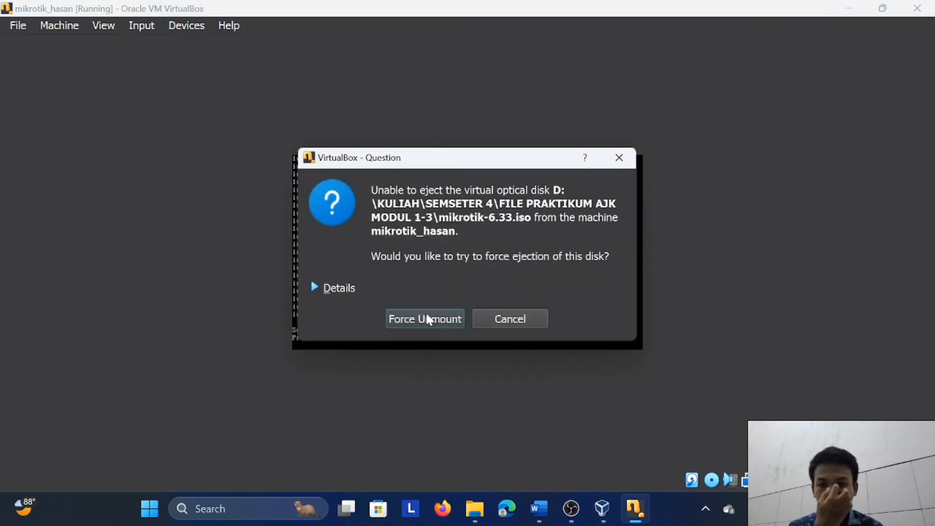
click(426, 314)
key(Return)
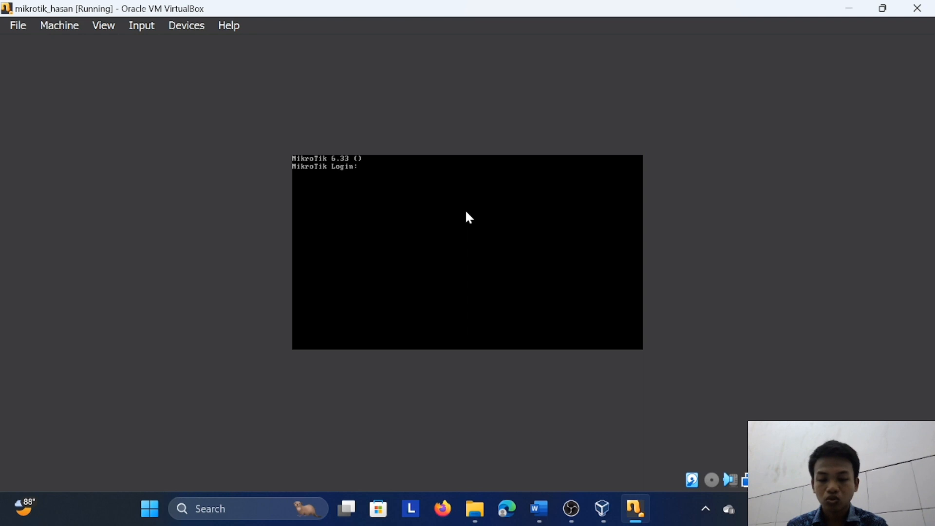
Log in to the MikroTik console as admin with an empty password, decline viewing the software license and continue to the command prompt
text(admin)
key(Return)
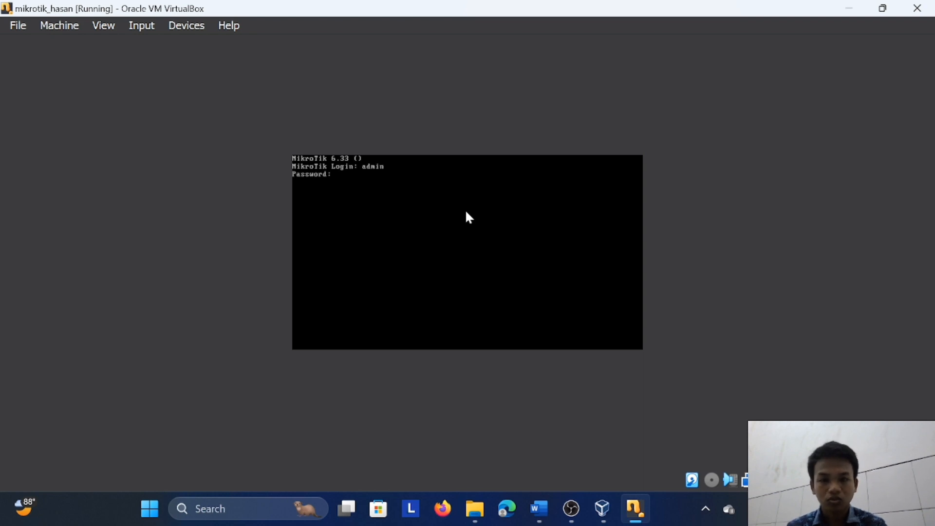
key(Return)
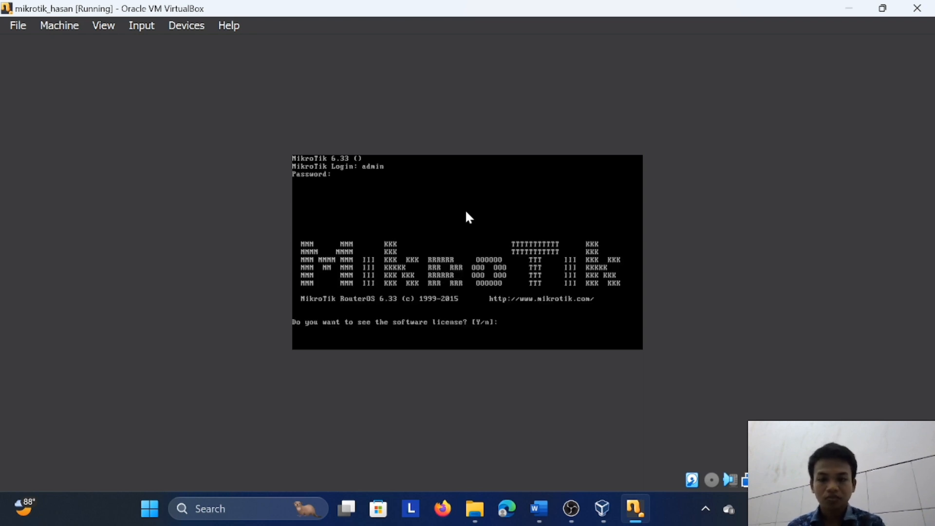
text(n)
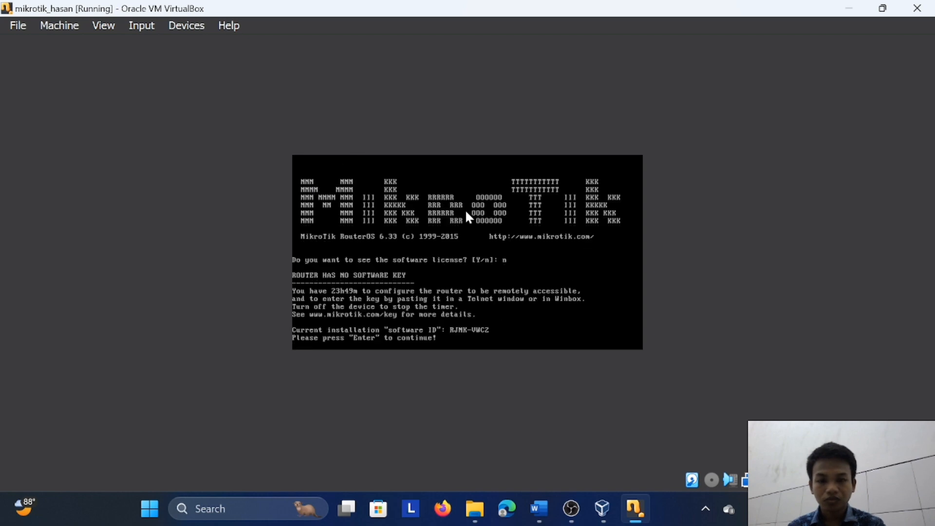
key(Return)
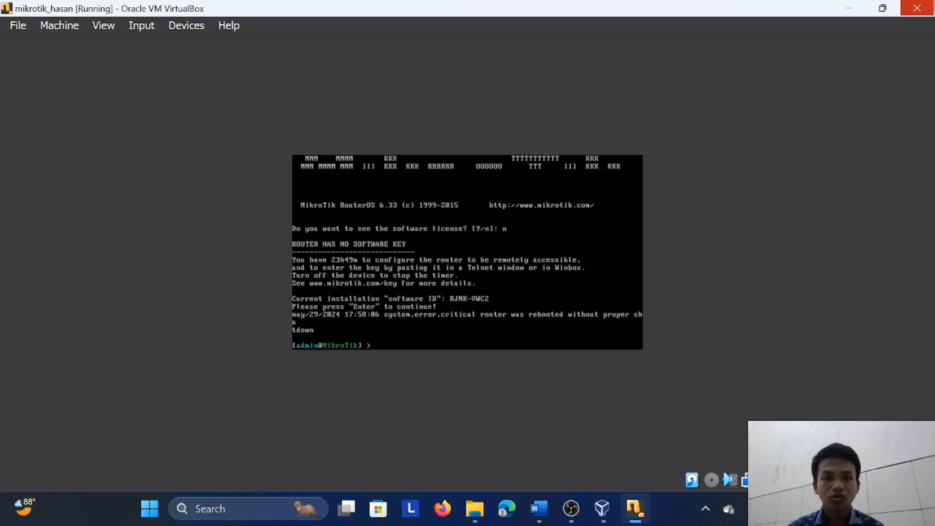
Minimize the running machine and browse in File Explorer to the FILE PRAKTIKUM AJK MODUL 1-3 folder inside SEMSETER 4
click(844, 6)
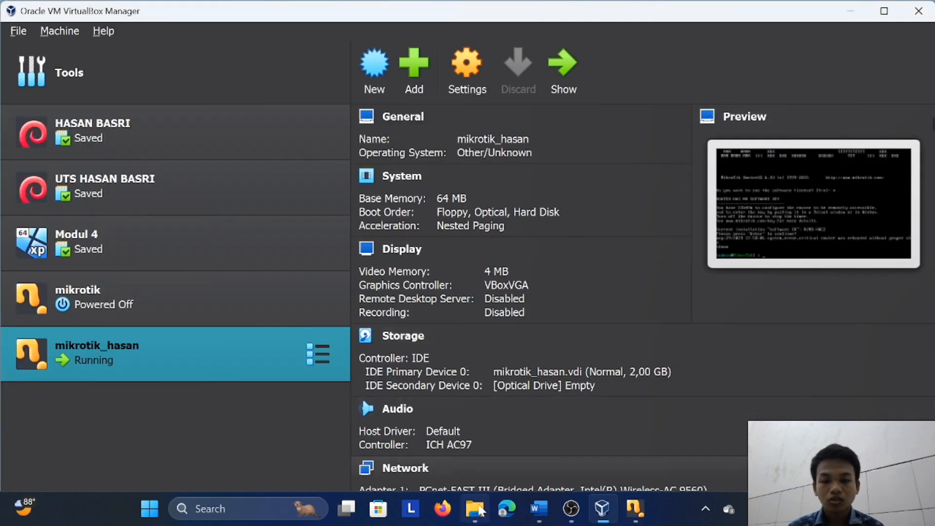
click(475, 509)
scroll(44, 368, down, 3)
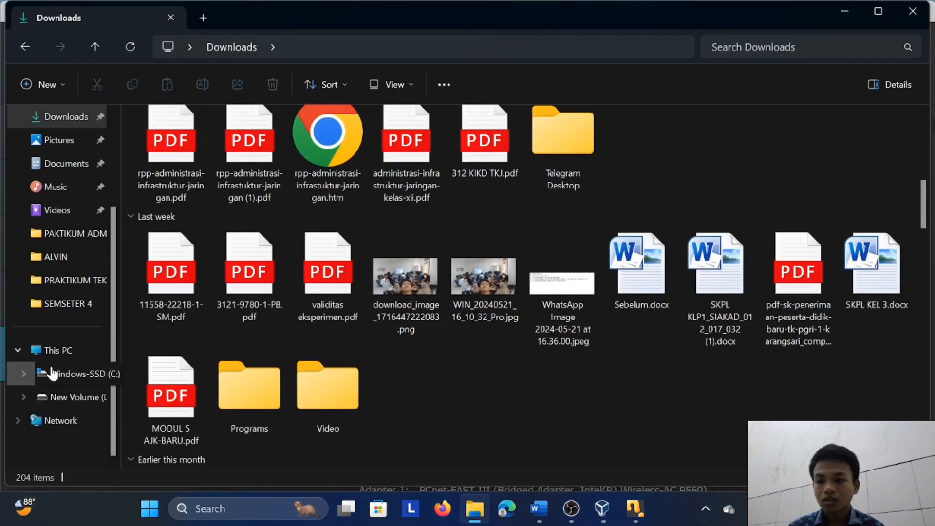
scroll(73, 251, up, 2)
scroll(63, 351, down, 2)
click(87, 310)
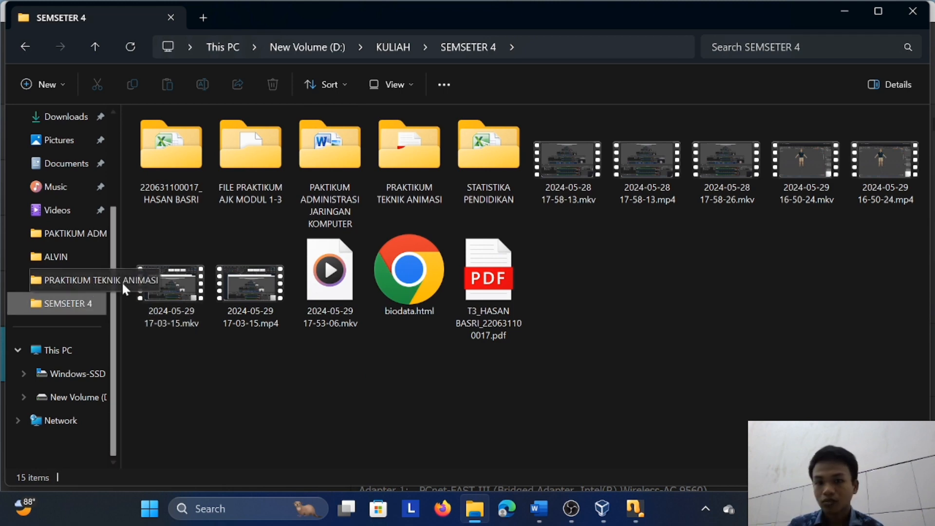
click(246, 159)
double_click(246, 159)
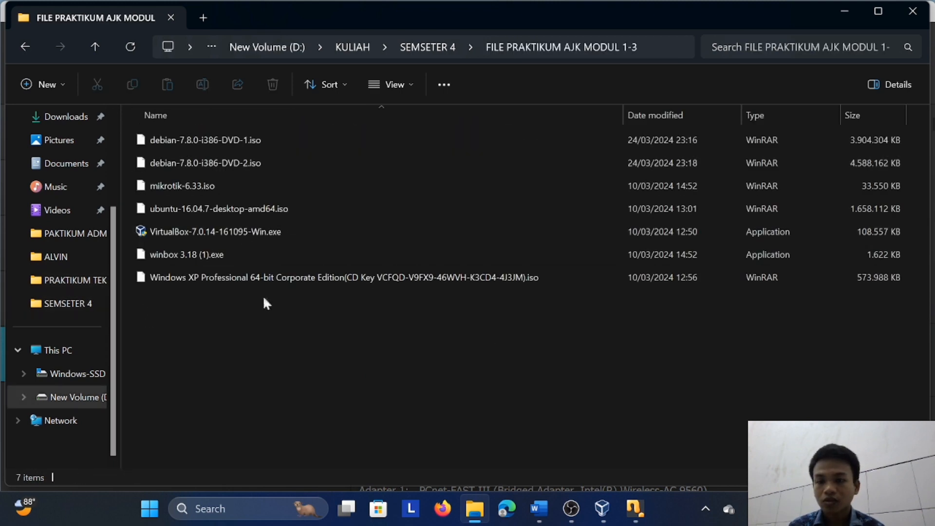
Launch winbox 3.18 (1).exe, connect to 0800275D1CBC as admin with an empty password, dismiss the license notice and maximize the session window
double_click(229, 251)
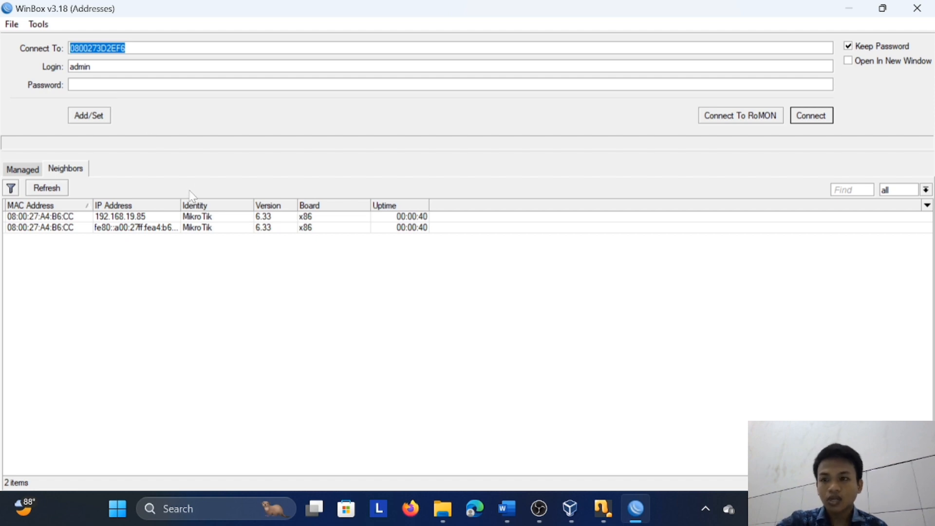
text(0800275D1CBC)
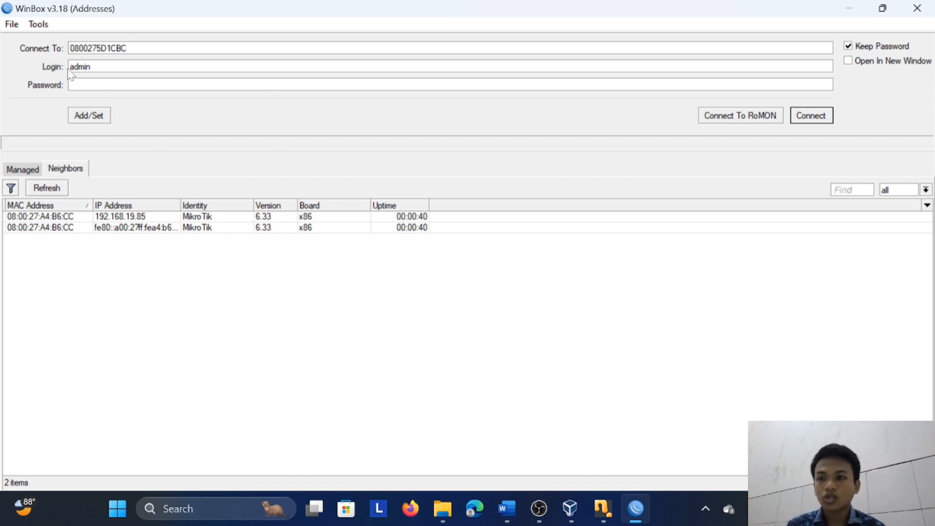
key(Tab)
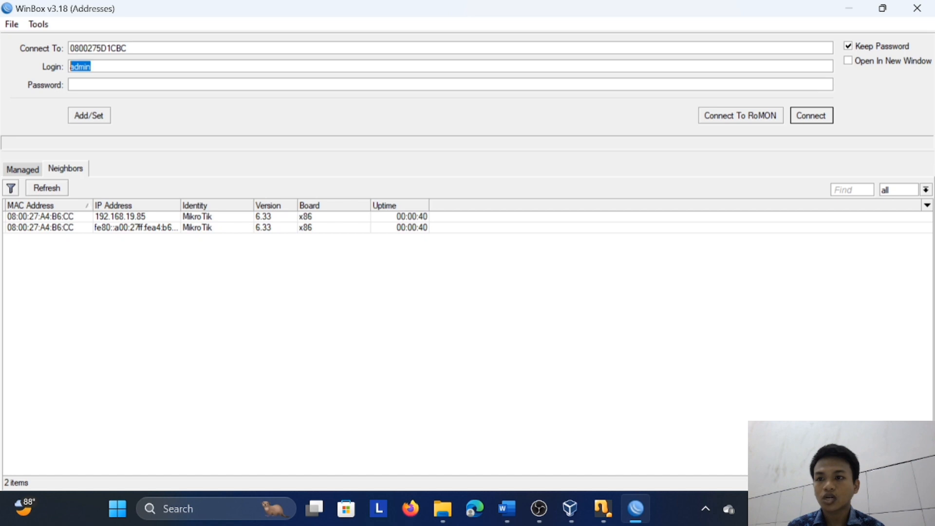
key(Tab)
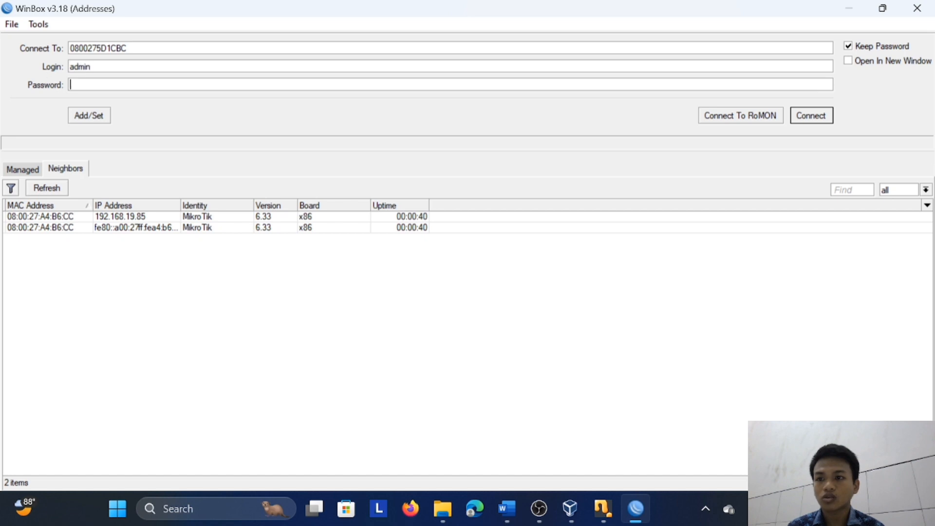
click(812, 116)
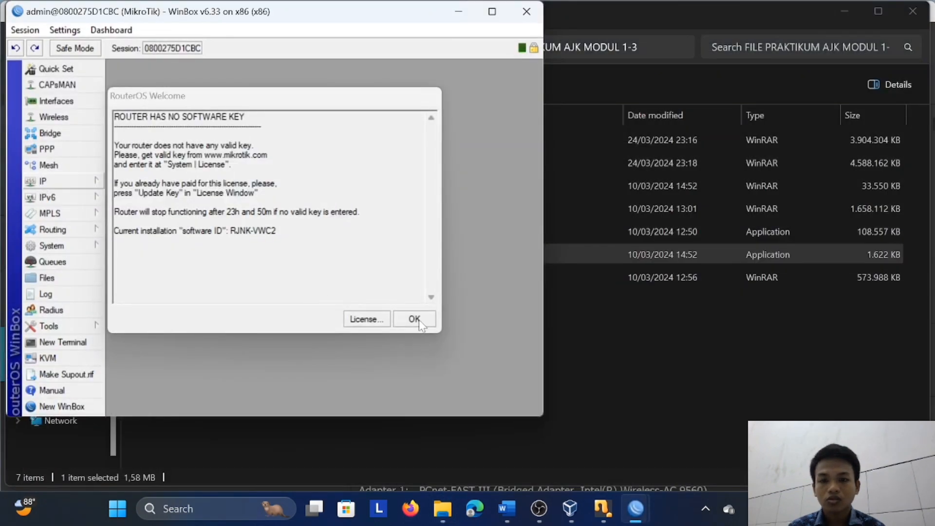
click(418, 319)
click(500, 15)
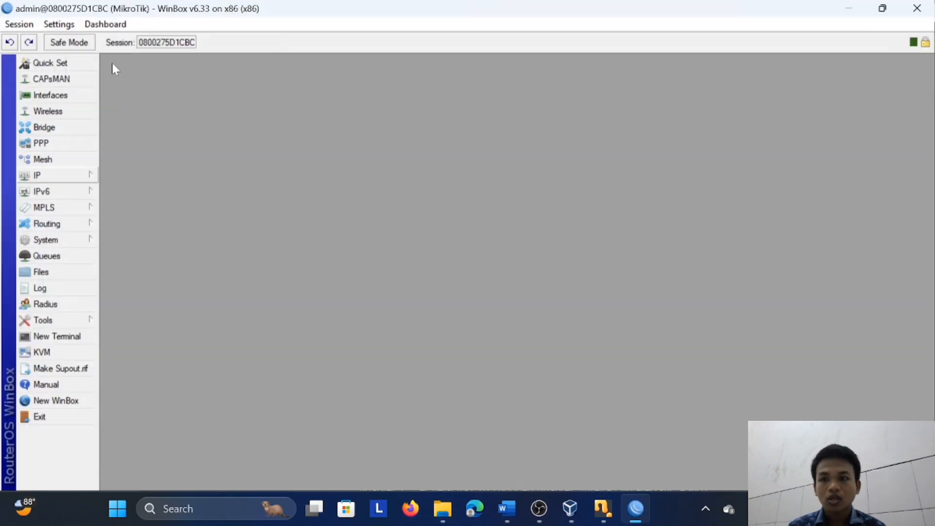
Open the router's IP address list maximized and start a new entry with the address 192.168.17.1/24
click(54, 177)
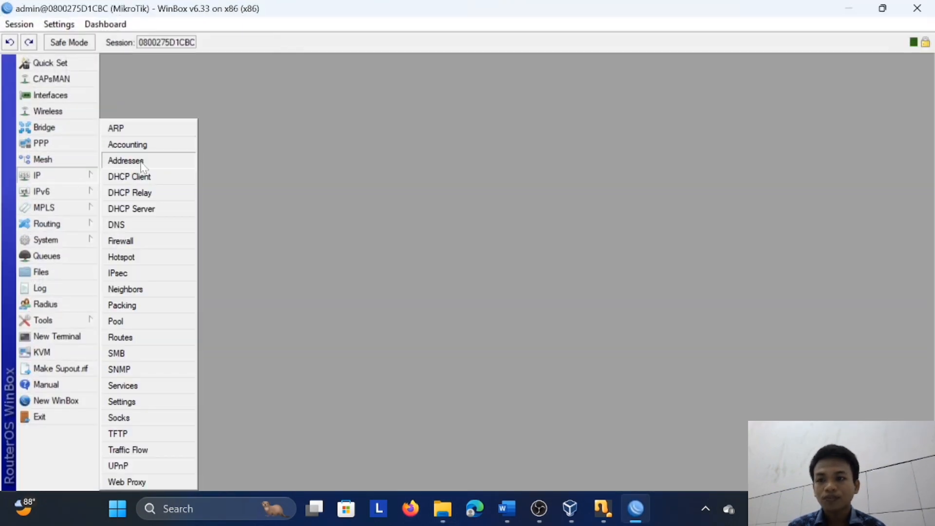
click(126, 161)
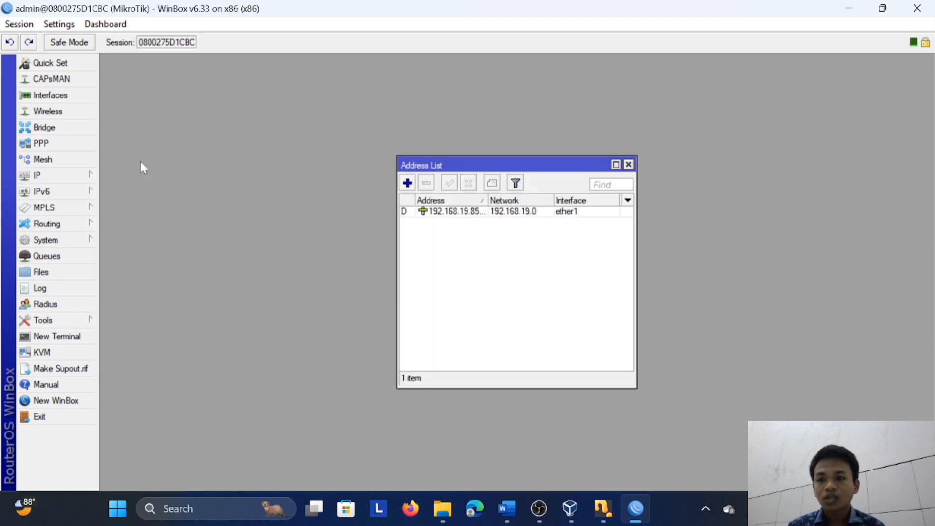
click(615, 165)
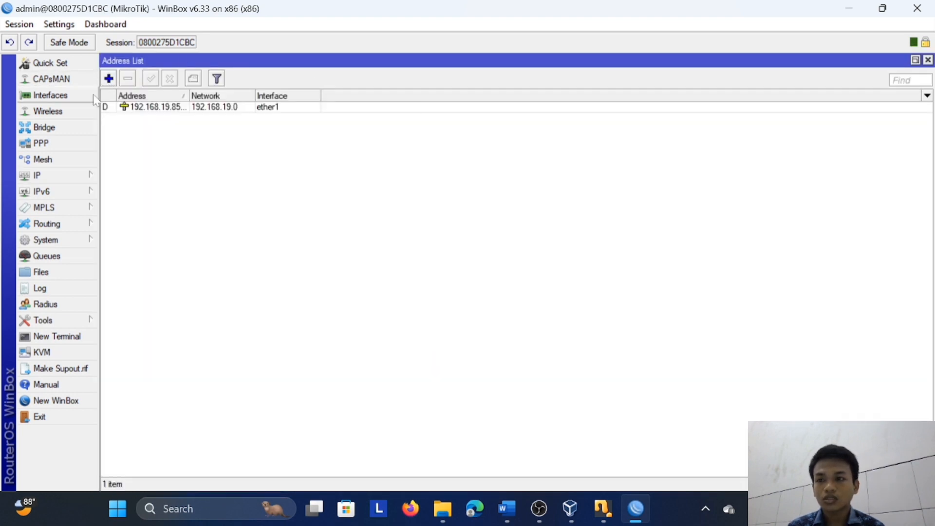
click(55, 177)
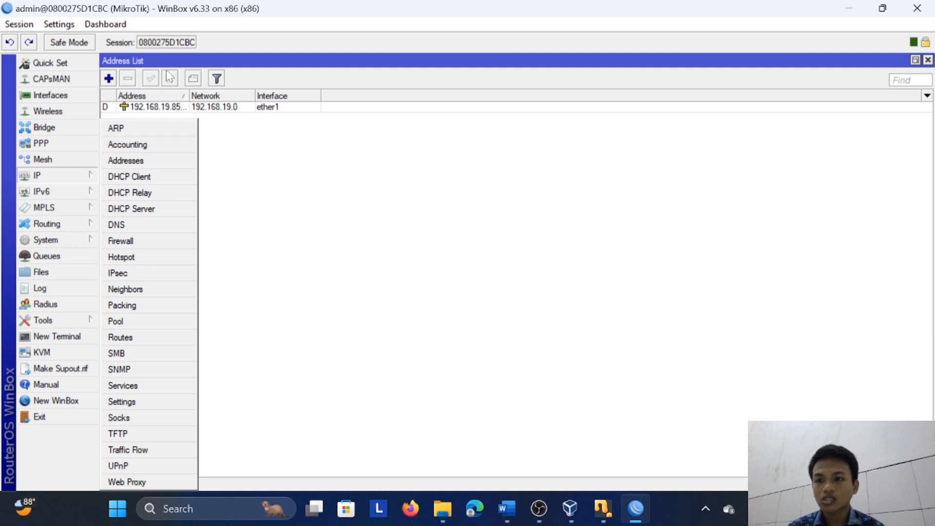
click(109, 78)
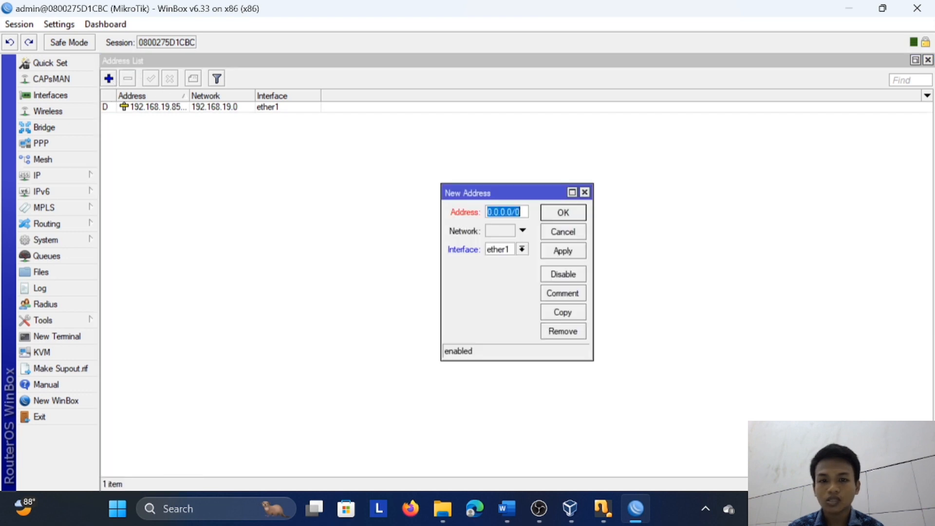
text(192.)
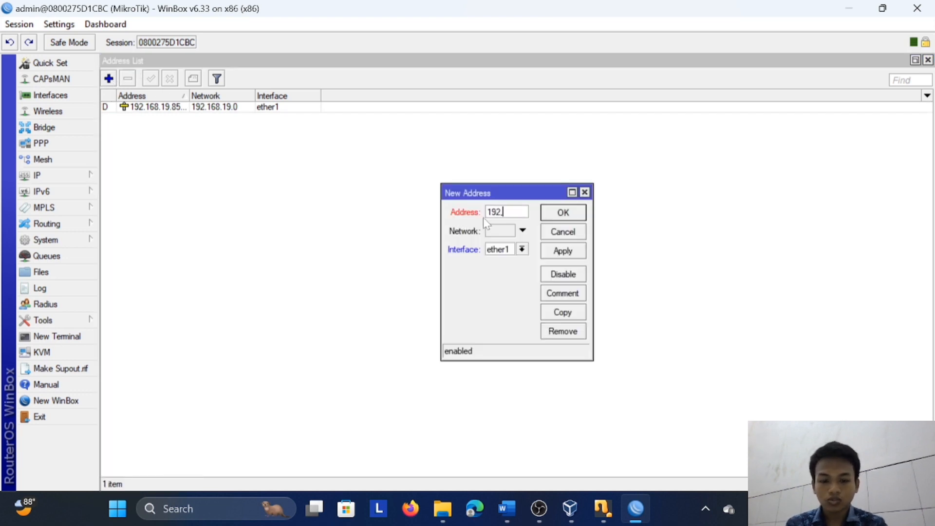
text(168.1)
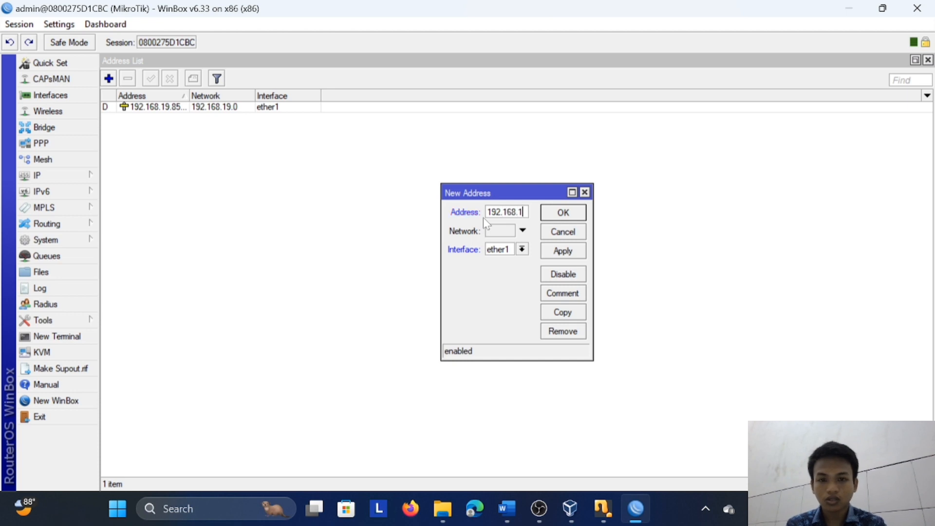
text(7.)
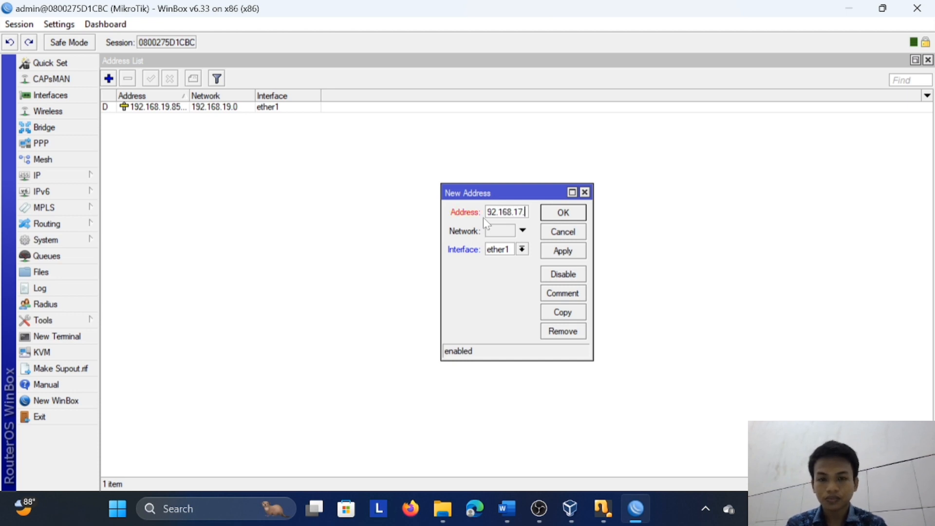
text(1/)
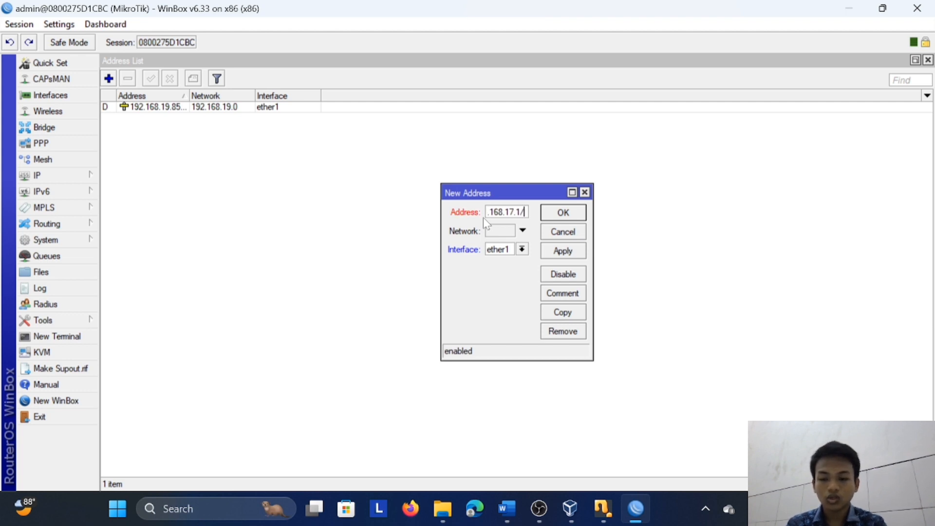
text(24)
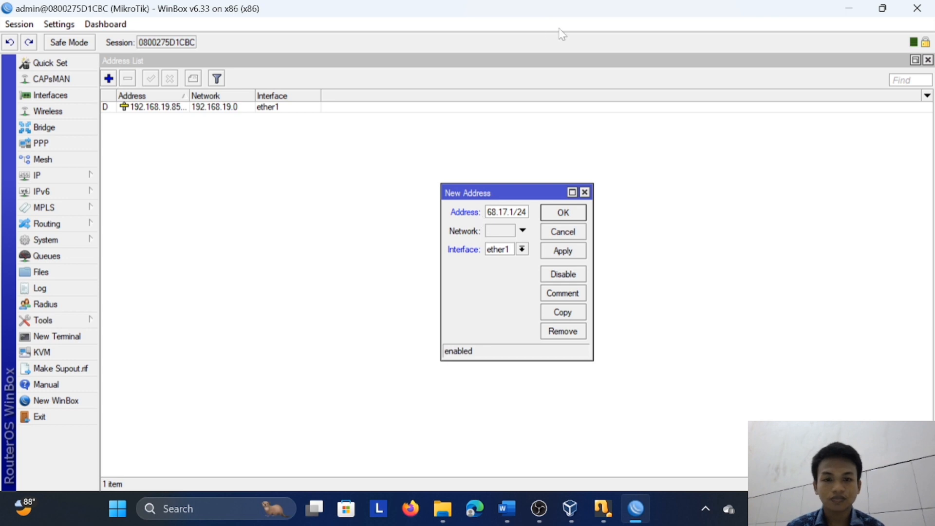
Set the new address's network to 192.168.17.0 and its interface to ether2, and save the entry
click(502, 233)
text(1)
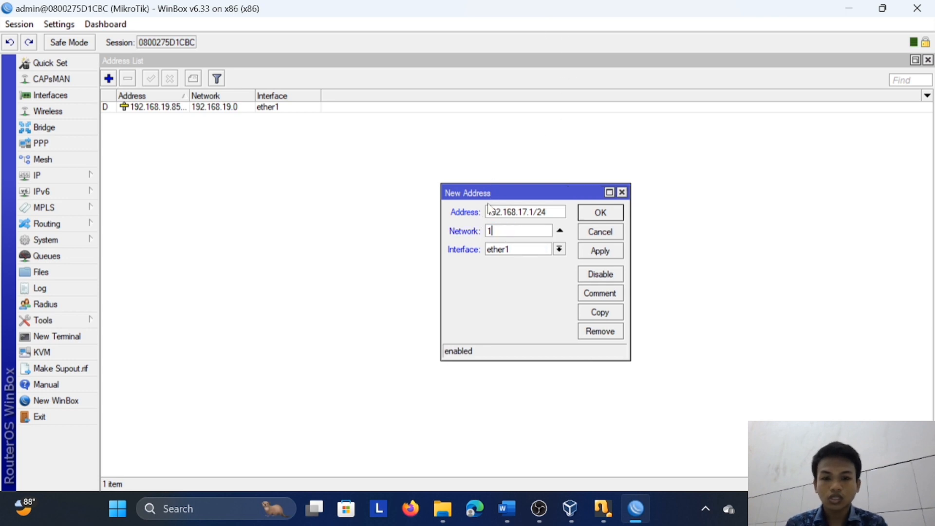
text(92.168.)
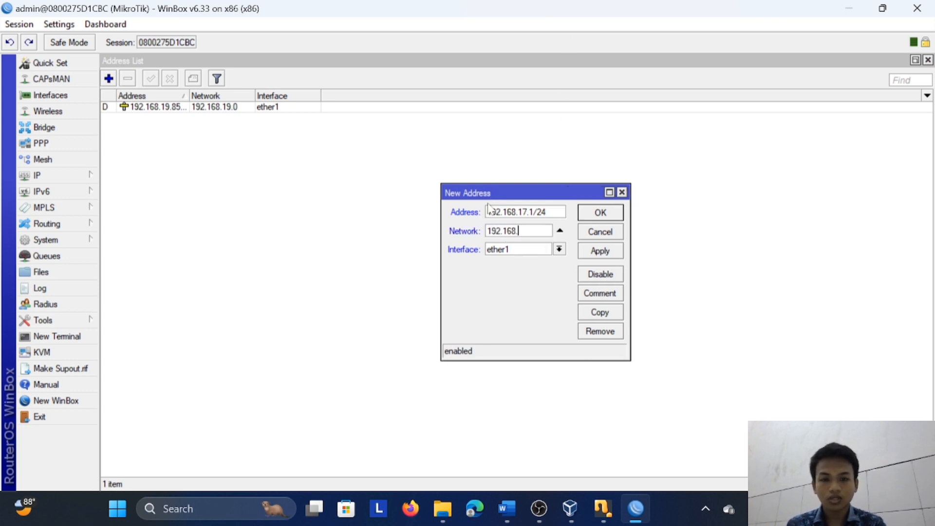
text(17.0)
click(559, 249)
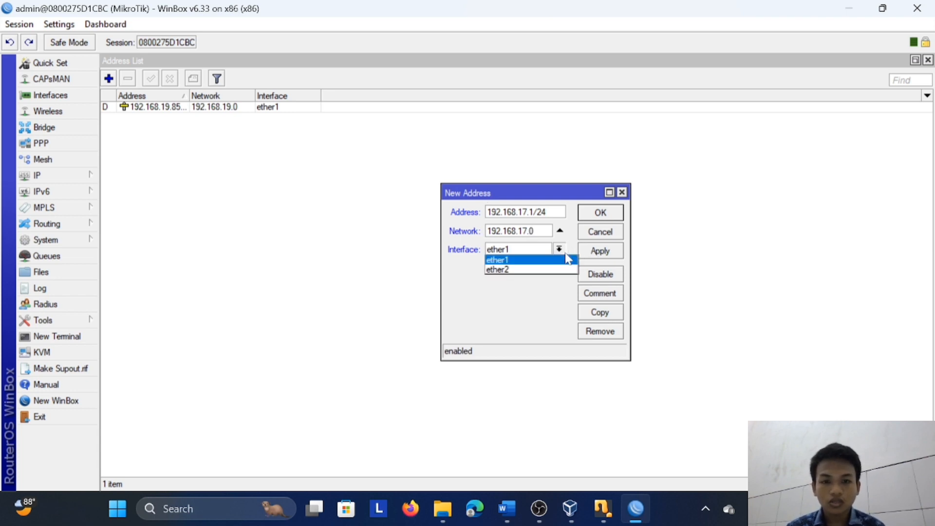
click(542, 271)
click(598, 252)
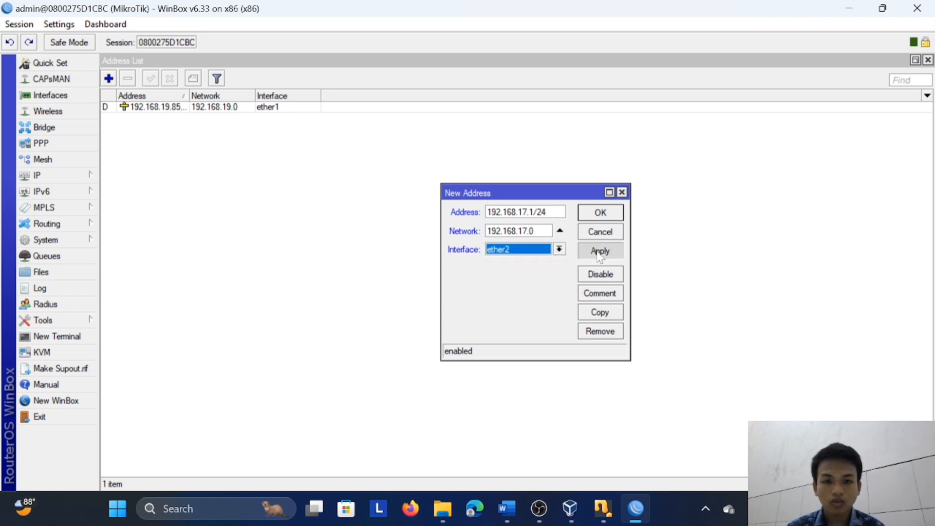
click(603, 216)
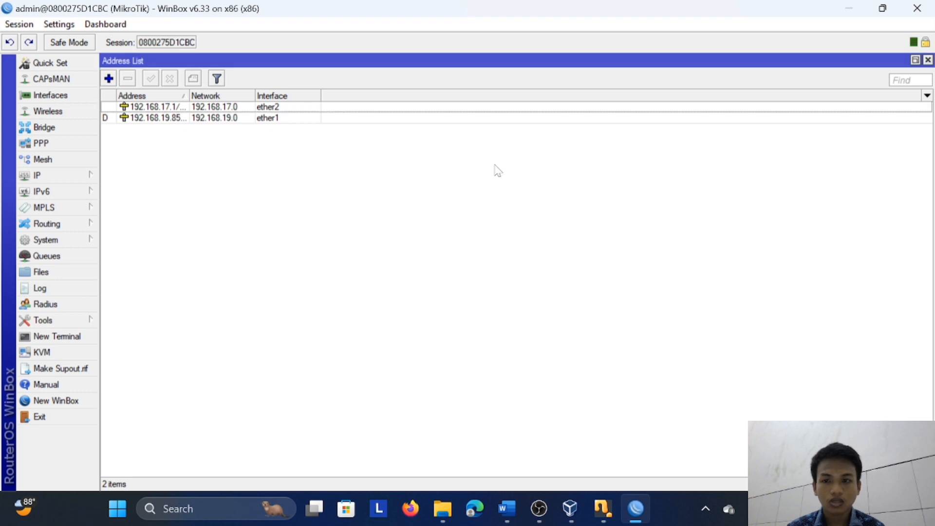
Run DHCP Setup for the DHCP server on ether2, accepting the proposed 192.168.17.0/24 address space, gateway and address pool
click(80, 177)
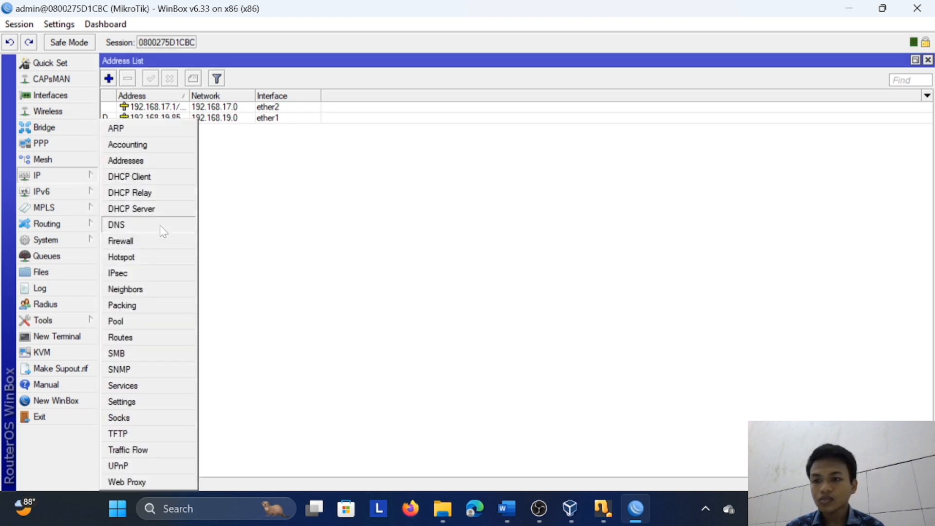
click(162, 212)
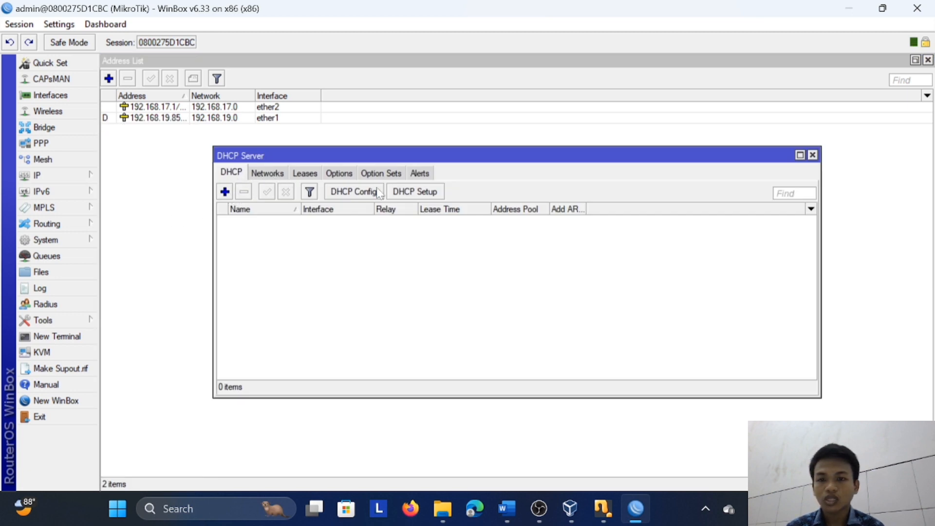
click(415, 192)
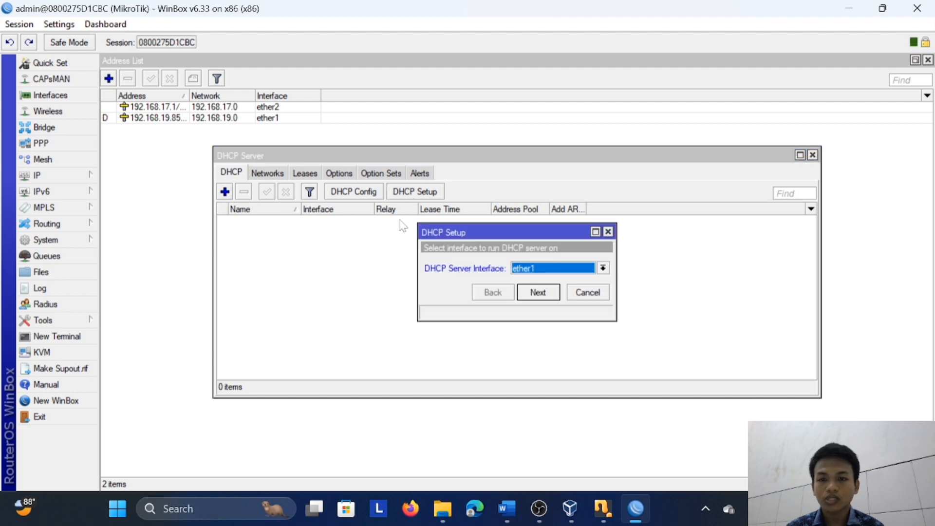
click(603, 268)
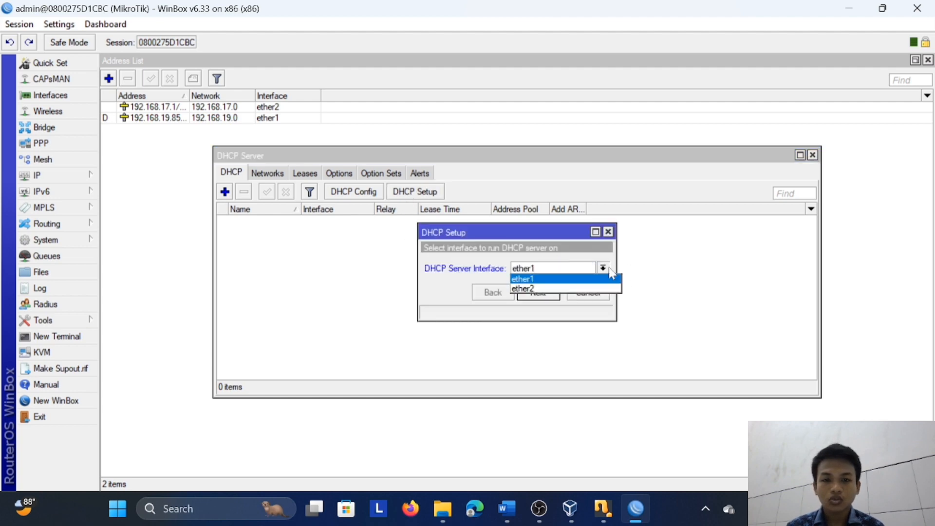
click(577, 286)
click(558, 292)
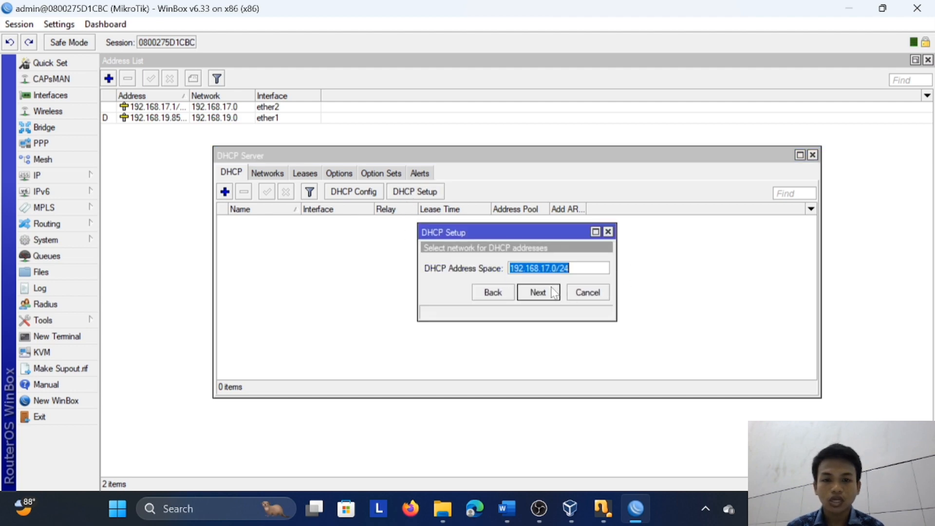
click(554, 292)
click(554, 292)
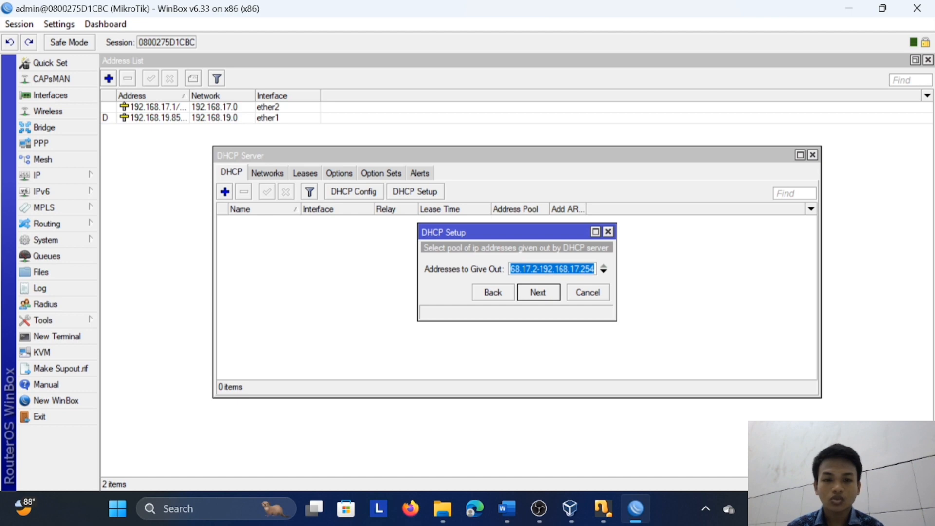
click(552, 293)
Set the DHCP setup's DNS servers to 192.168.17.1, 8.8.8.8 and 8.8.4.4 and continue
drag(535, 268, 411, 249)
text(192.)
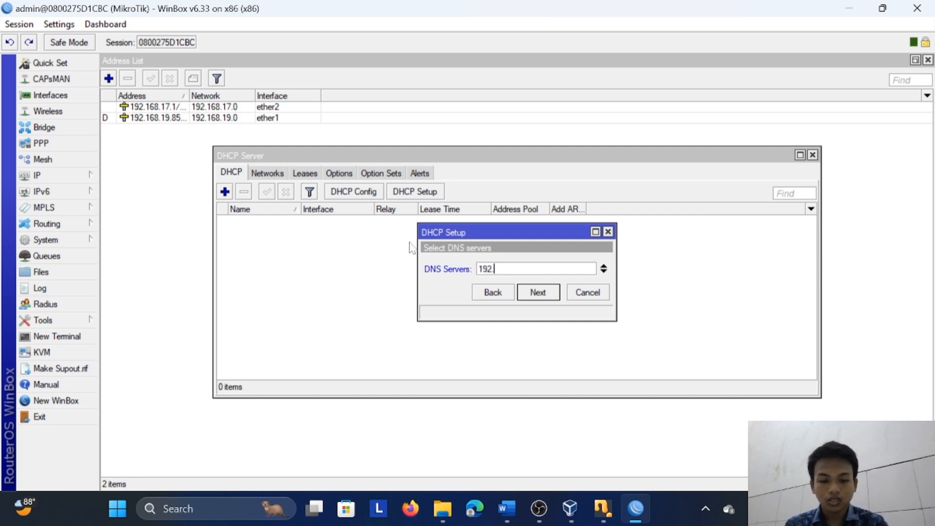
text(168.)
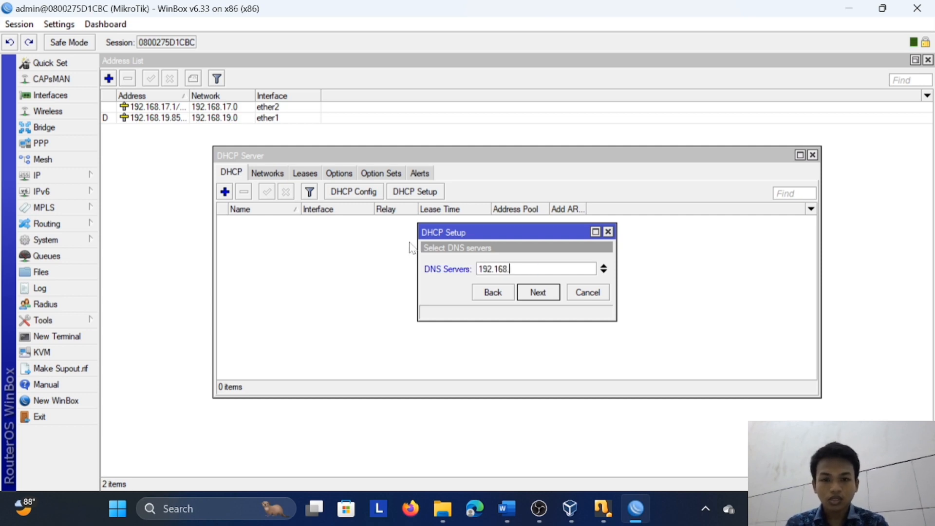
text(17.1)
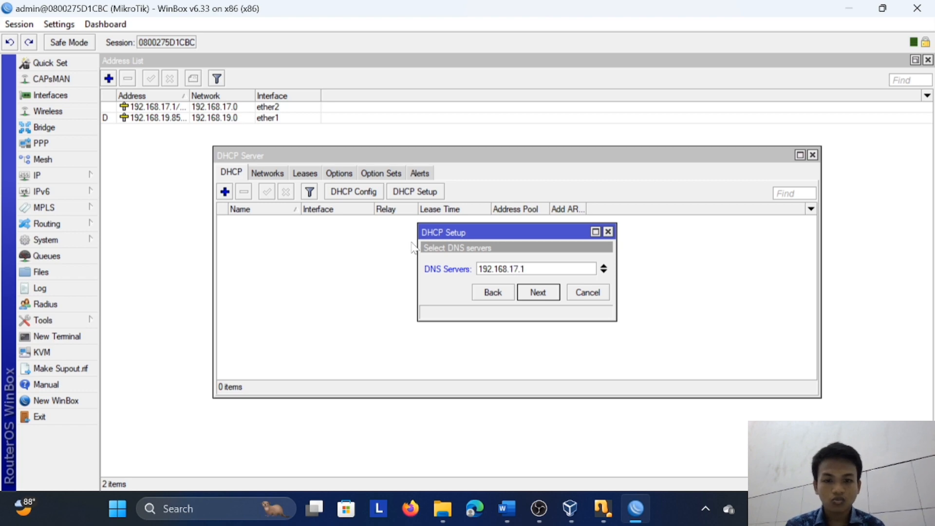
click(608, 271)
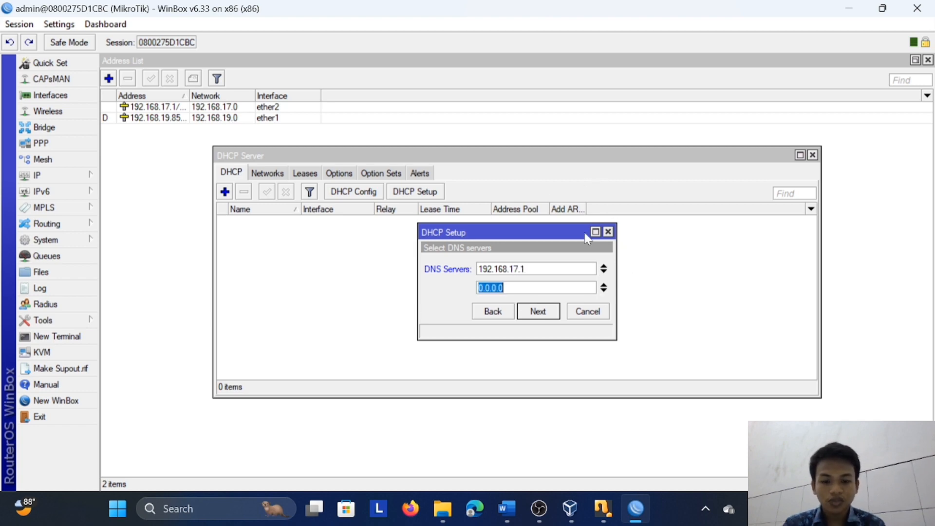
text(8.8.8.8)
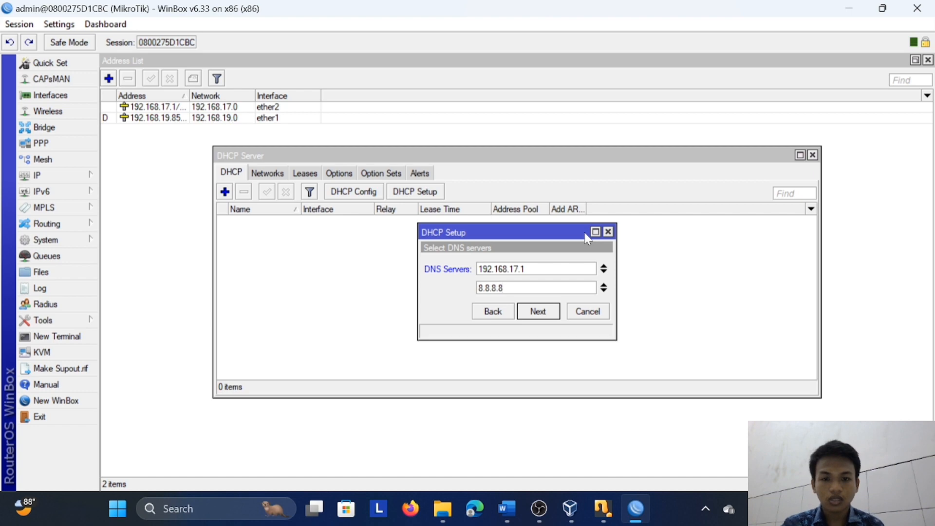
click(604, 291)
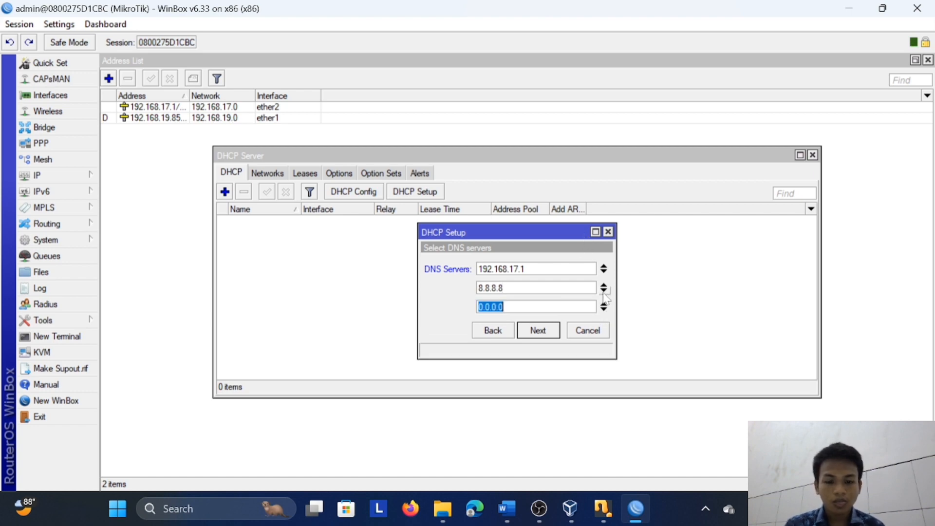
text(8.8.4.4)
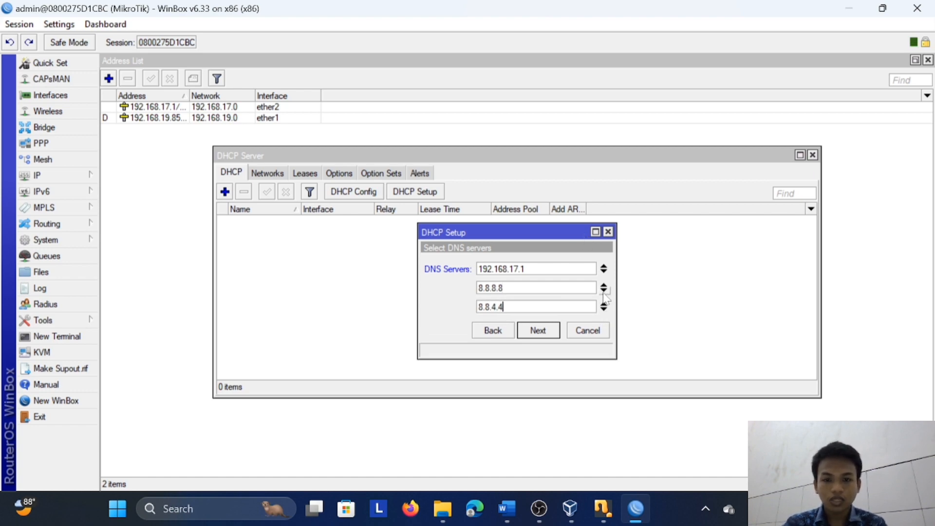
click(548, 330)
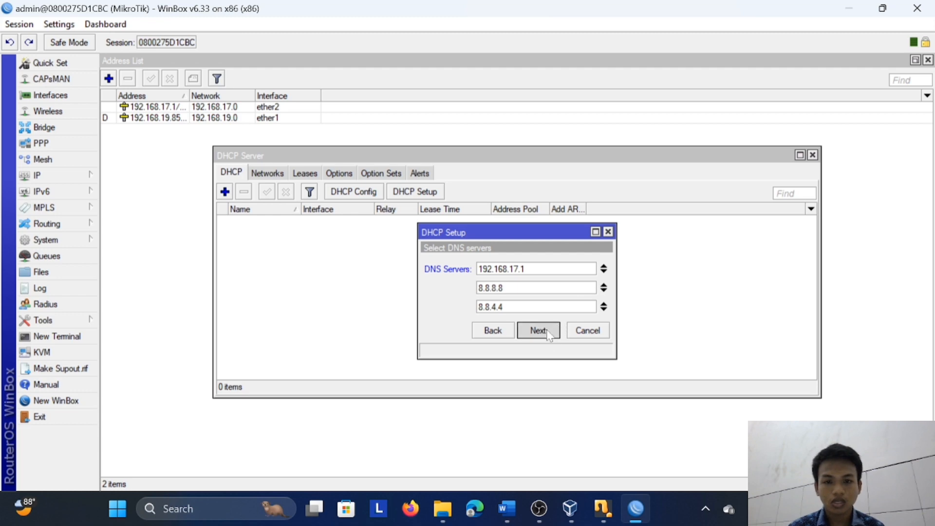
Complete the DHCP setup for ether2 and close the DHCP Server window
click(547, 330)
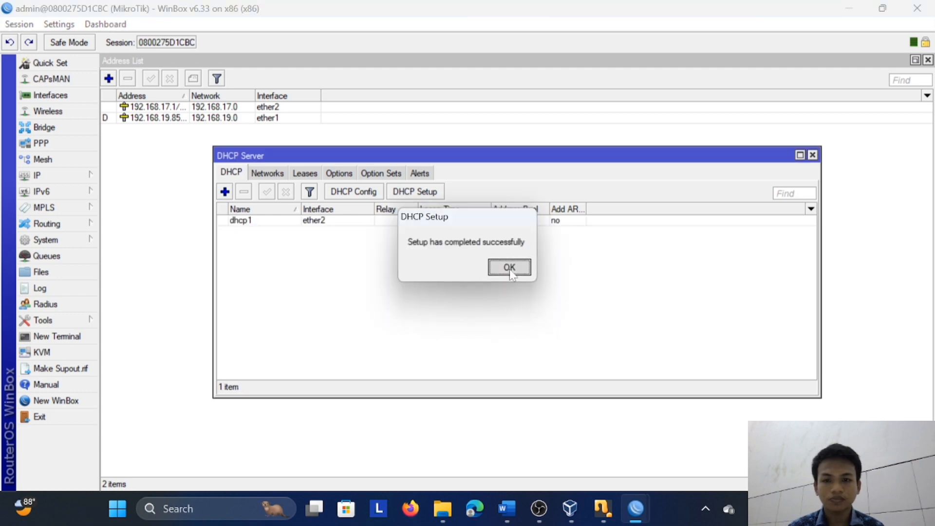
click(509, 267)
click(813, 155)
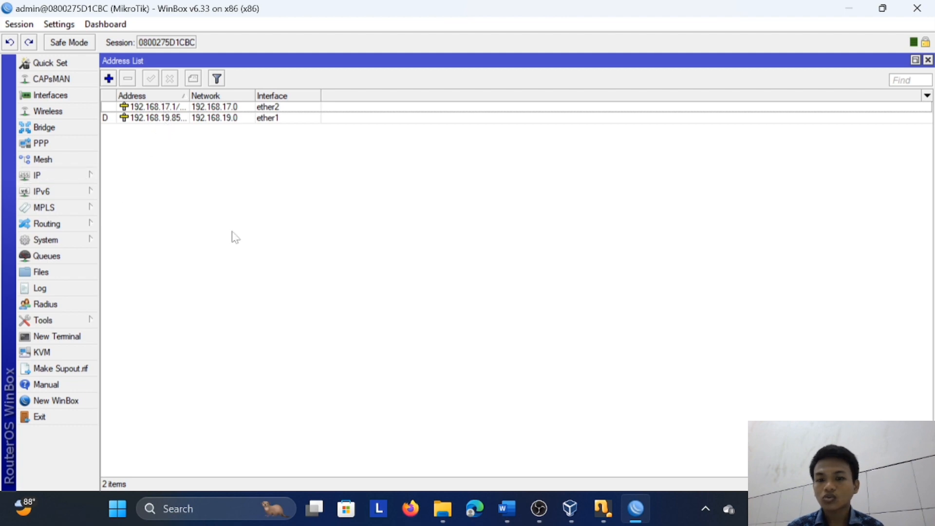
Check the Word assignment, then start Hotspot Setup on ether2, accepting local address 192.168.17.1/24 with network masquerading
click(505, 507)
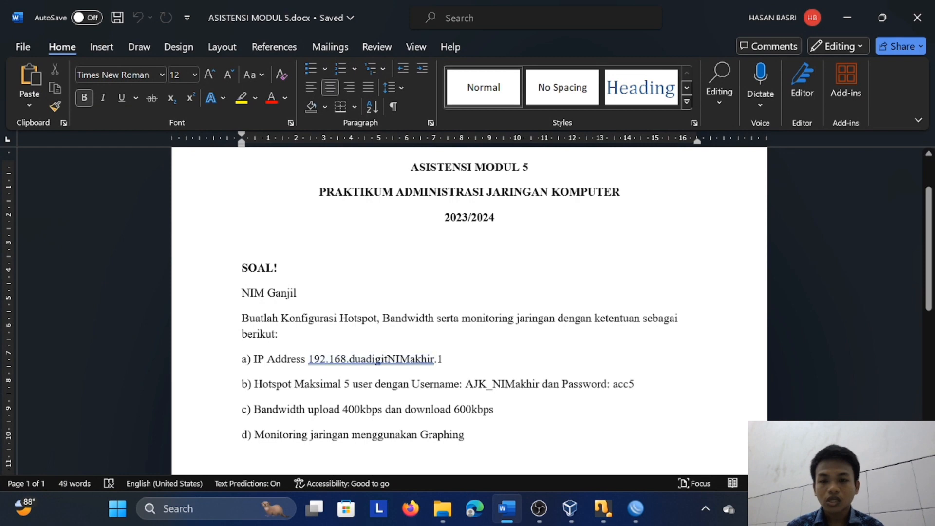
click(637, 506)
click(54, 177)
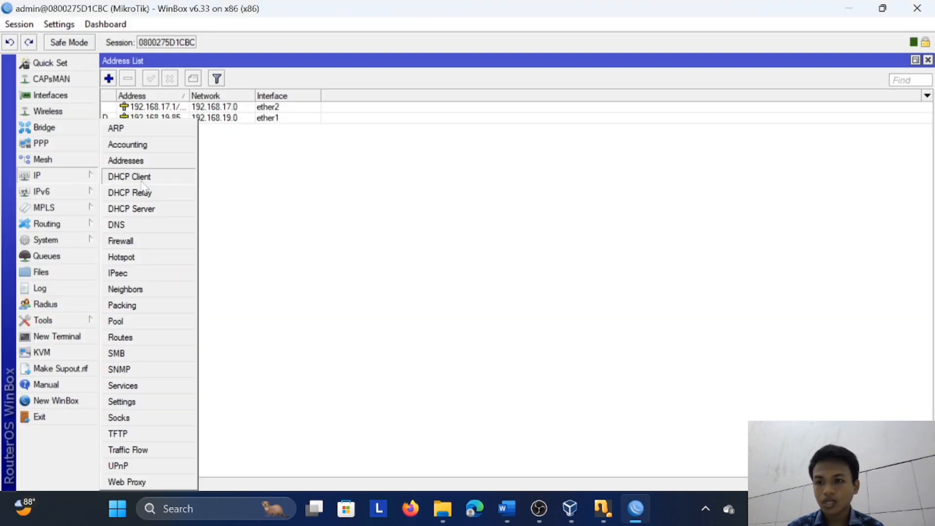
click(171, 258)
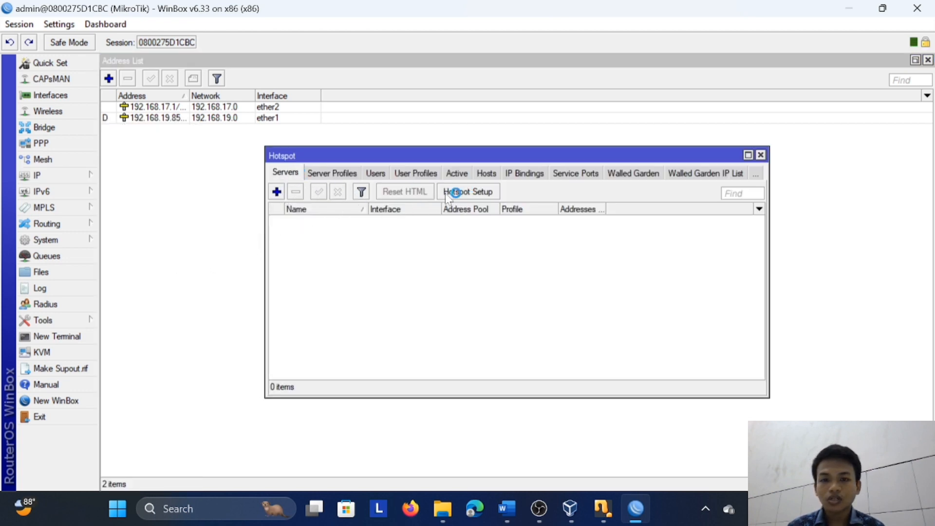
click(480, 192)
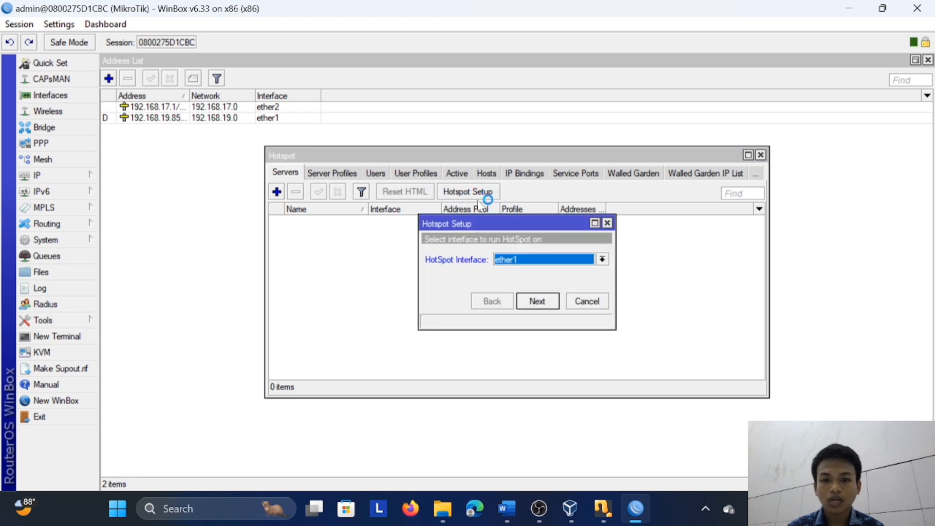
click(604, 259)
click(592, 279)
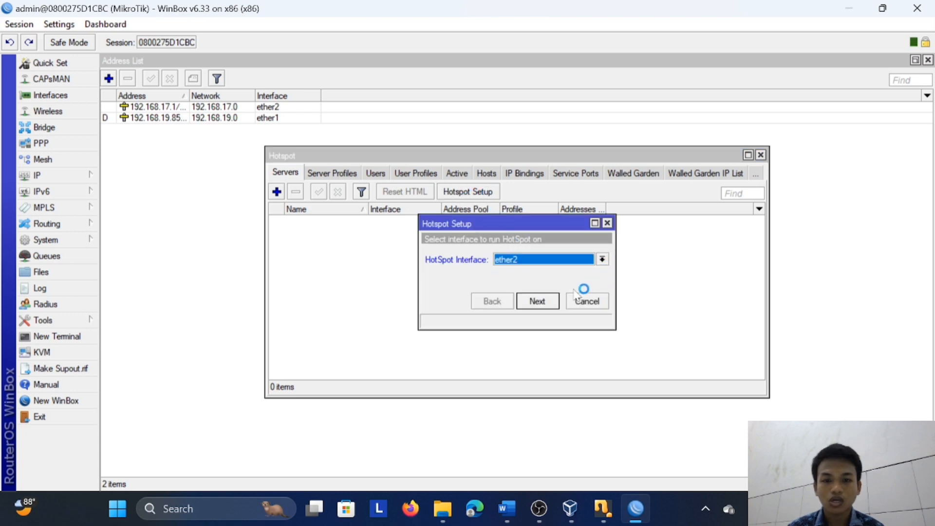
click(549, 302)
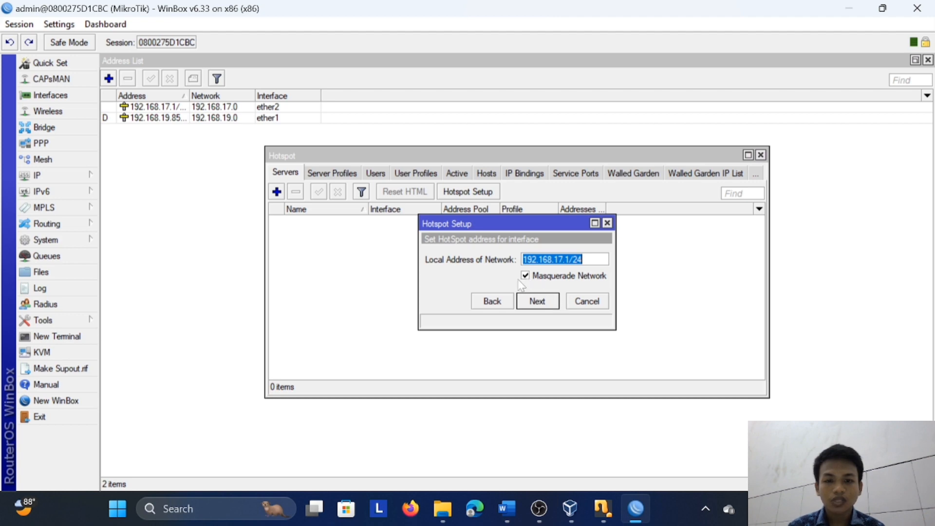
click(538, 301)
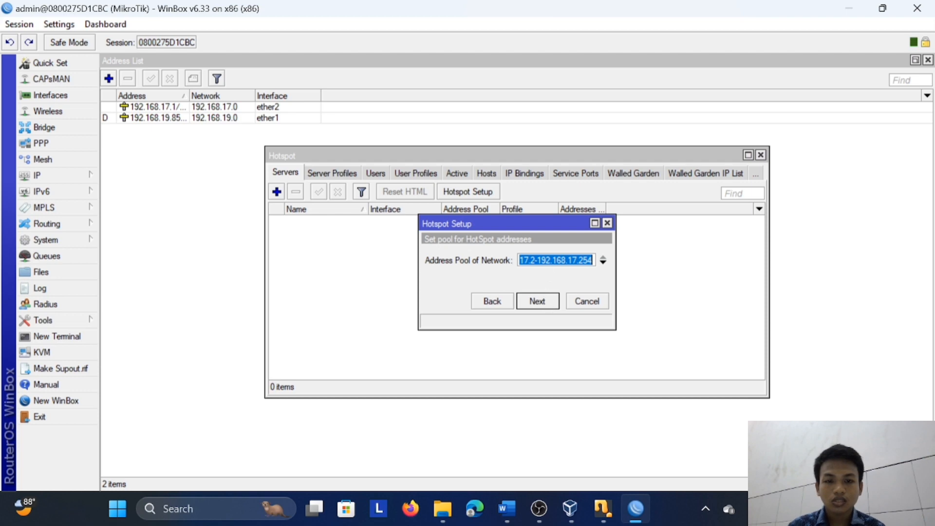
Check the assignment's user limit and set the hotspot address pool to end at 192.168.17.6, then continue the setup
click(572, 260)
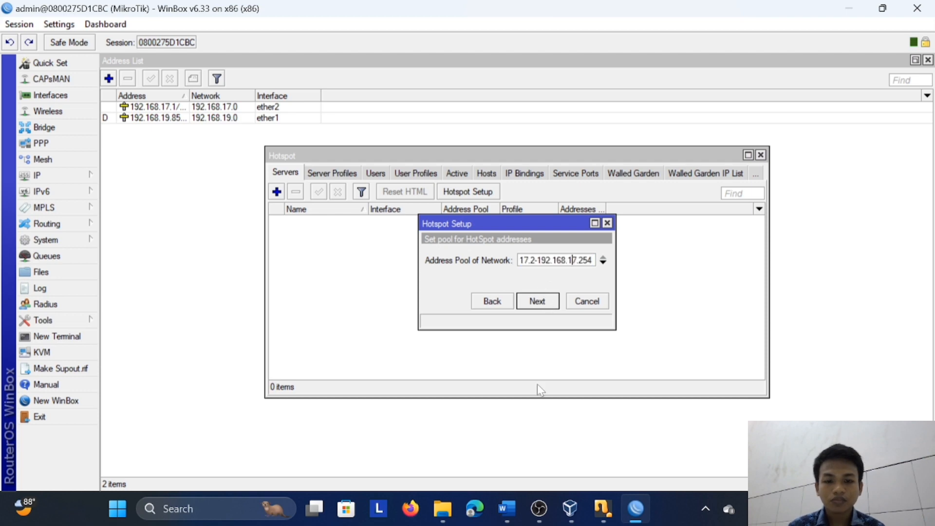
click(513, 499)
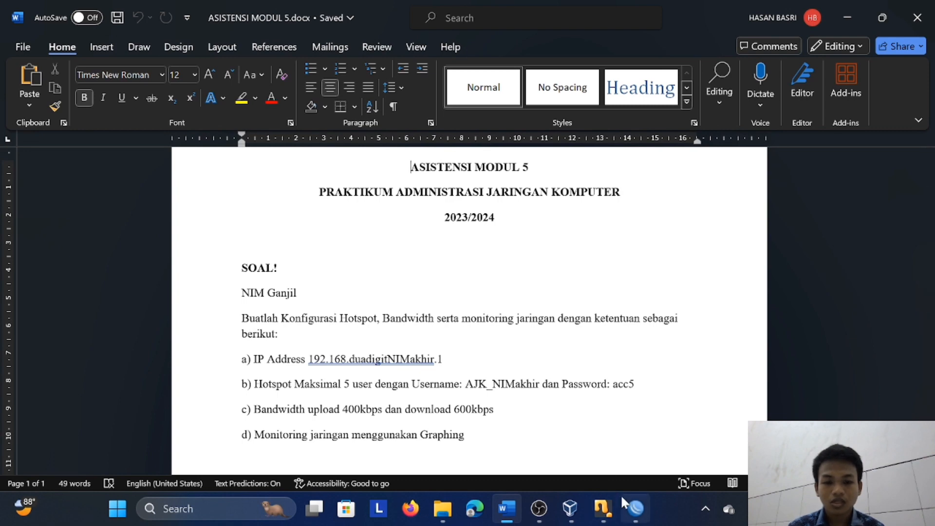
click(636, 509)
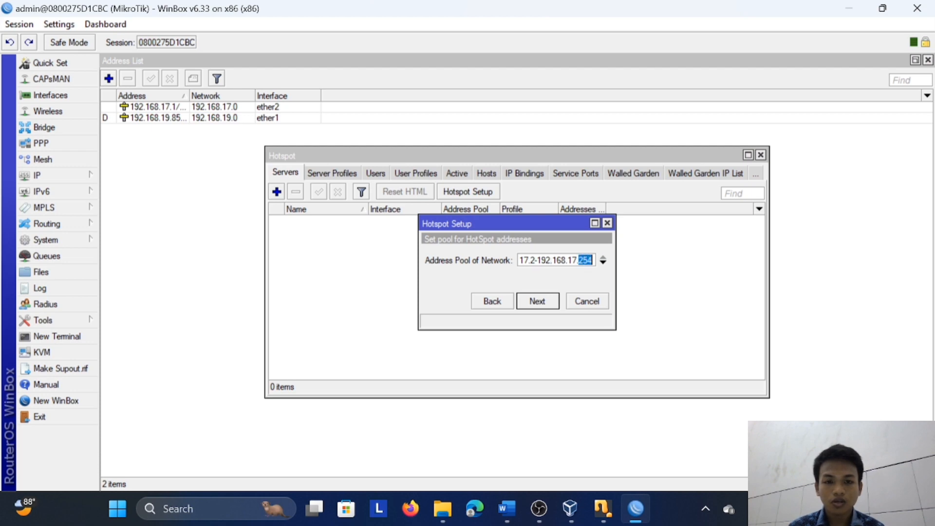
text(6)
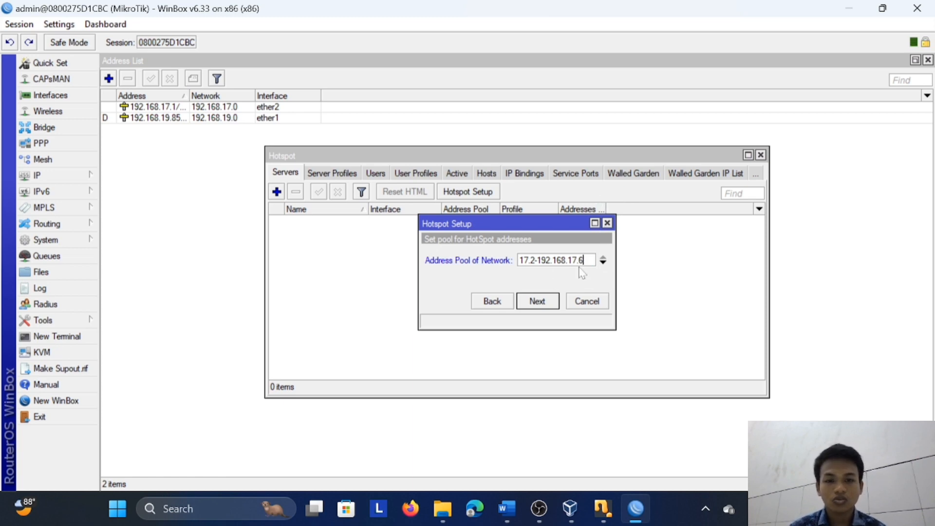
click(552, 303)
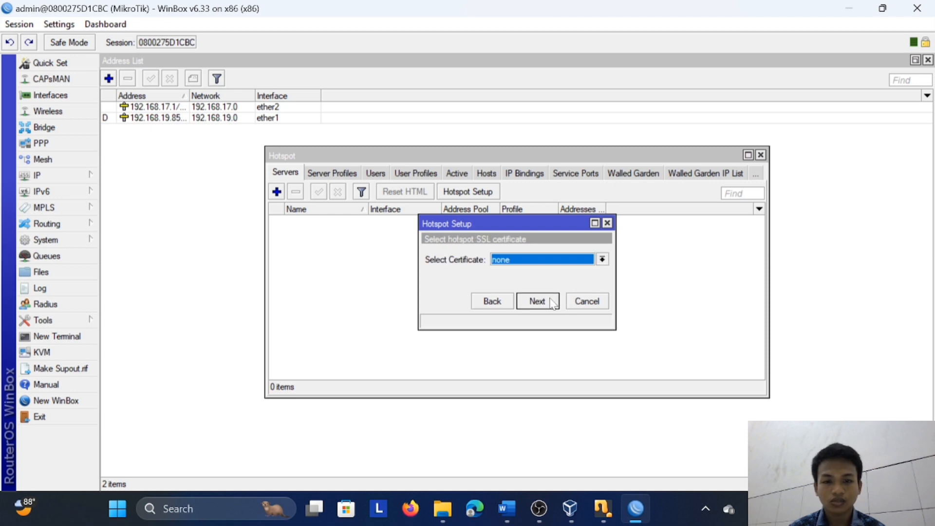
Set the hotspot's SSL certificate to none and accept 0.0.0.0 as the SMTP server address
click(603, 260)
click(512, 278)
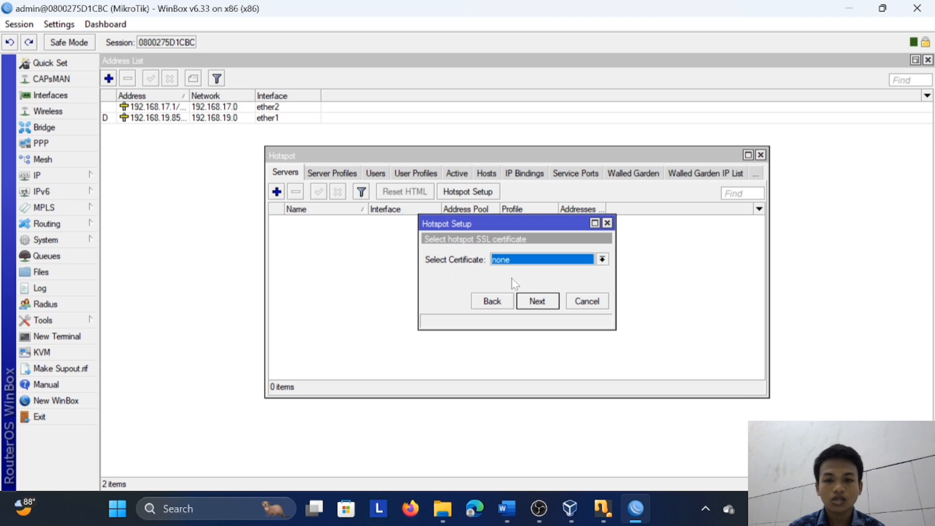
click(534, 302)
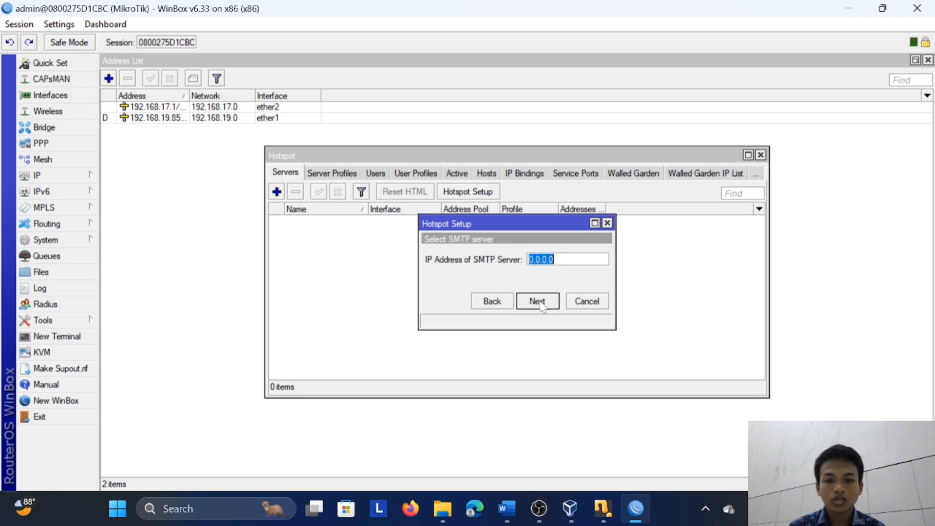
click(538, 302)
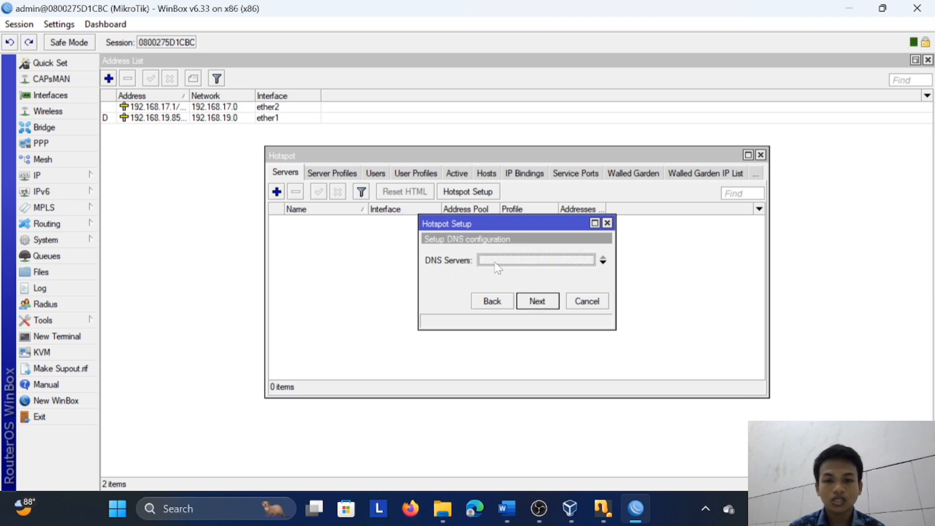
Set the hotspot's DNS servers to 192.168.17.1 and 8.8.8.8 and continue the setup
text(192.168.17.1)
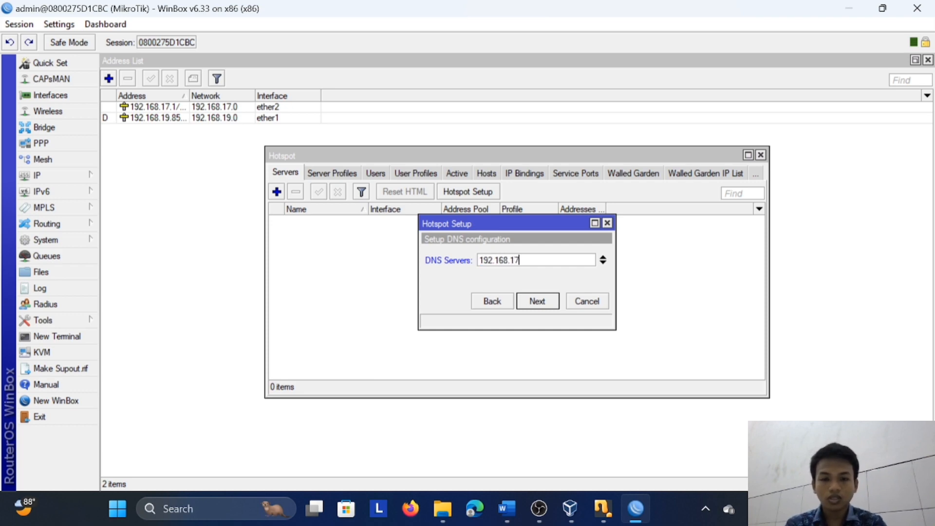
click(603, 264)
text(8.8.8.8)
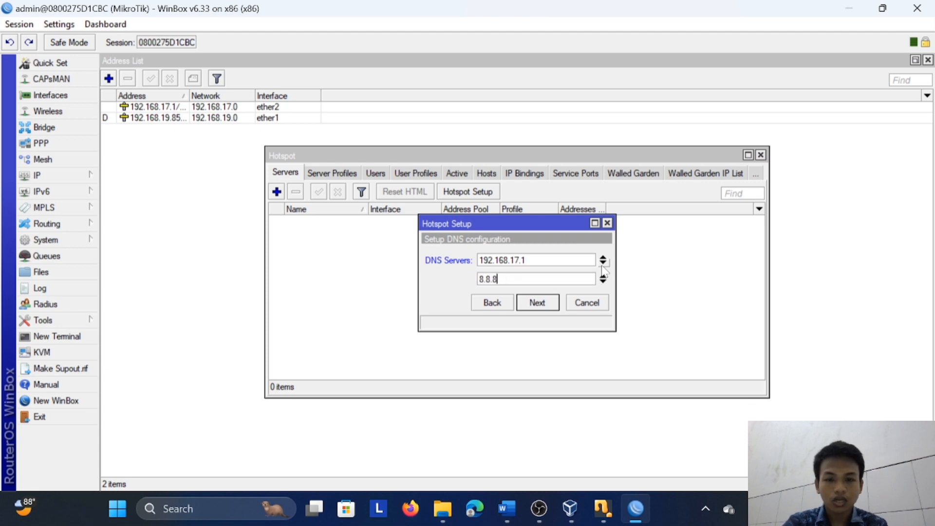
click(538, 303)
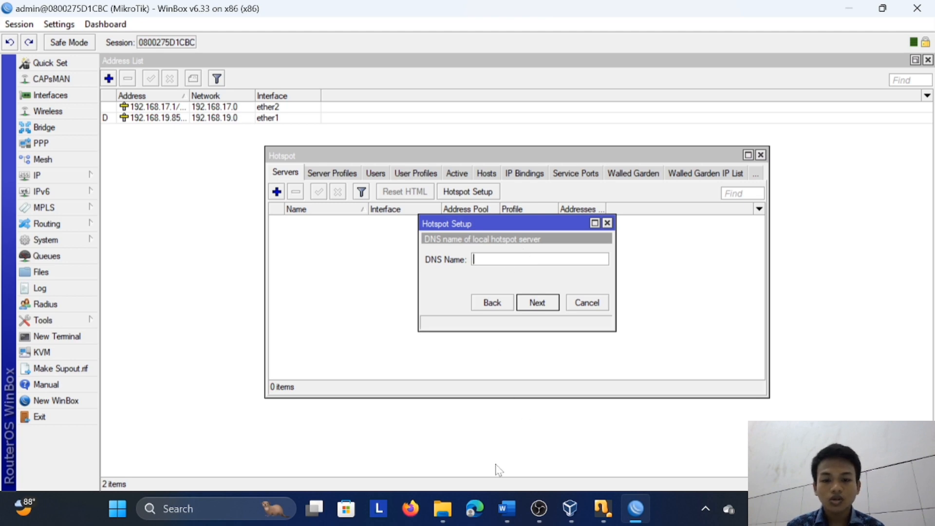
Check the assignment document and enter a personal .id domain as the local hotspot server's DNS name
click(506, 509)
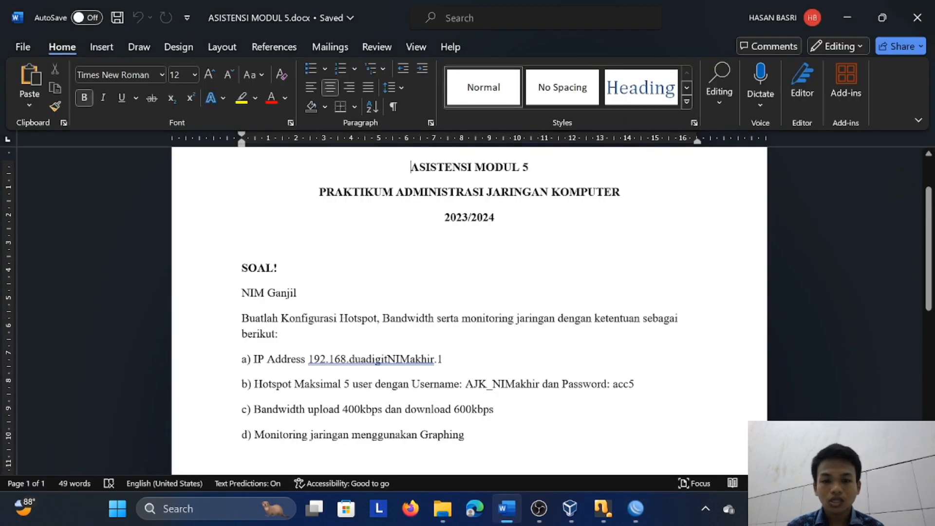
click(636, 509)
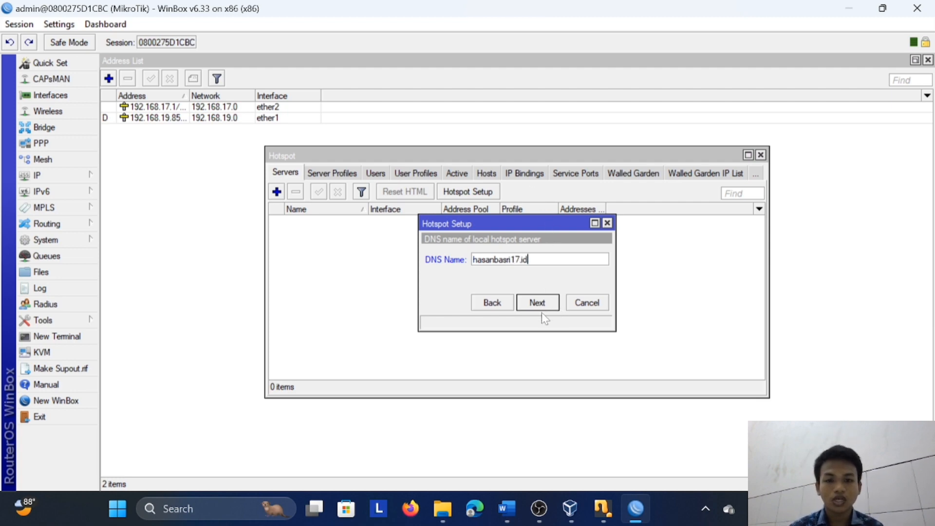
click(537, 303)
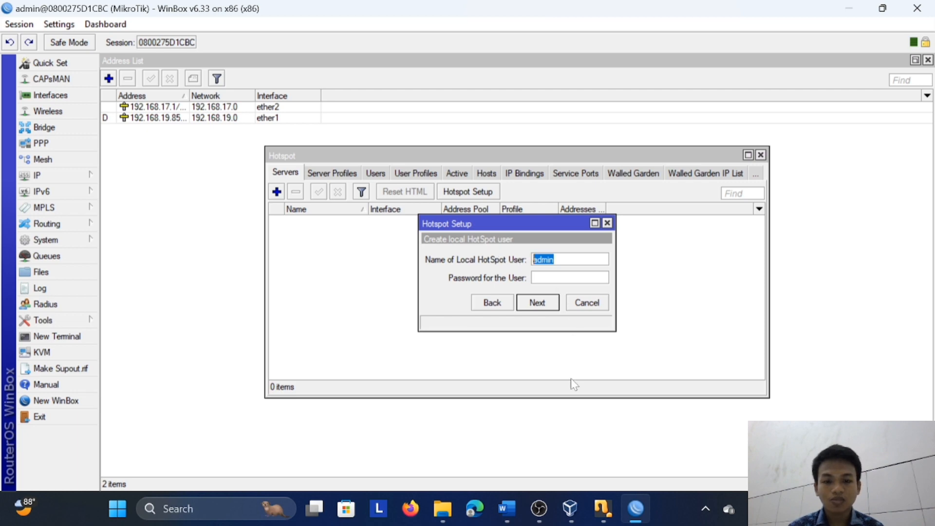
Create the local hotspot user AJK_017 with the password required by the assignment, complete the setup and maximize the Hotspot window
click(507, 508)
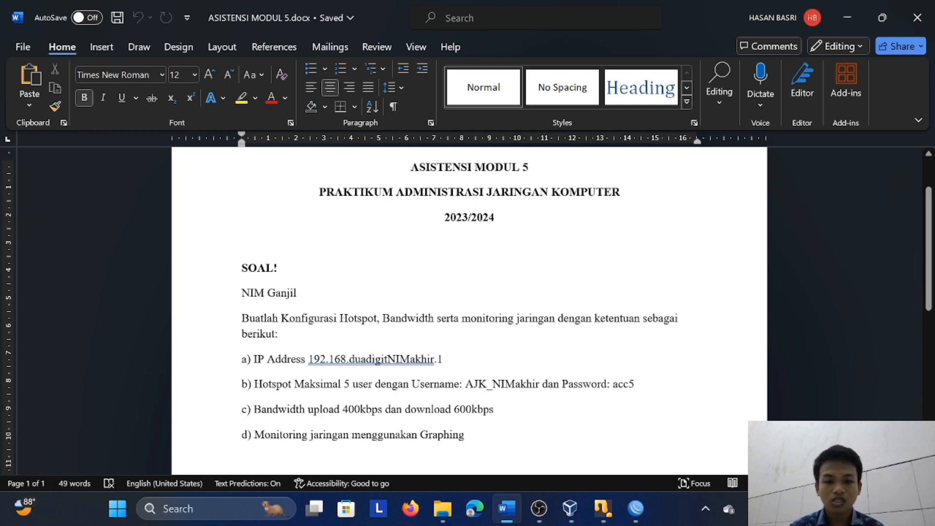
click(636, 508)
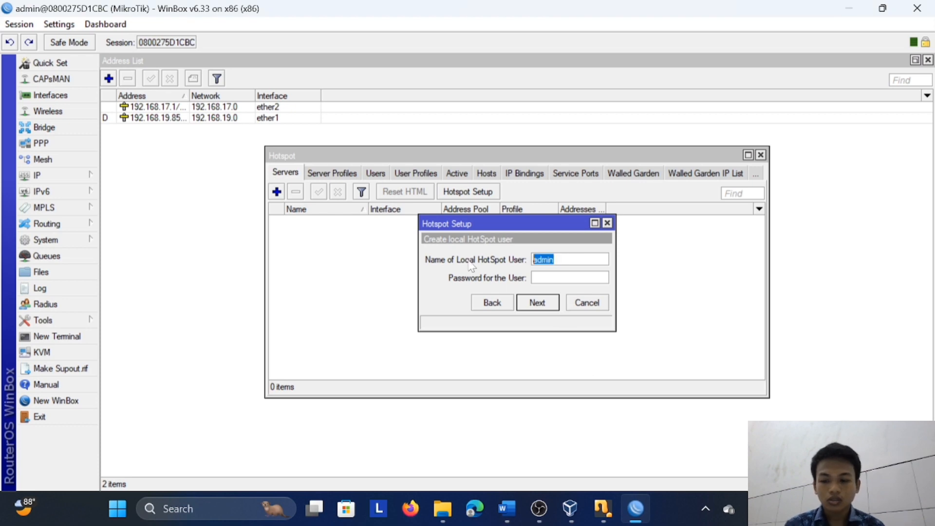
key(Caps_Lock)
text(AJK_)
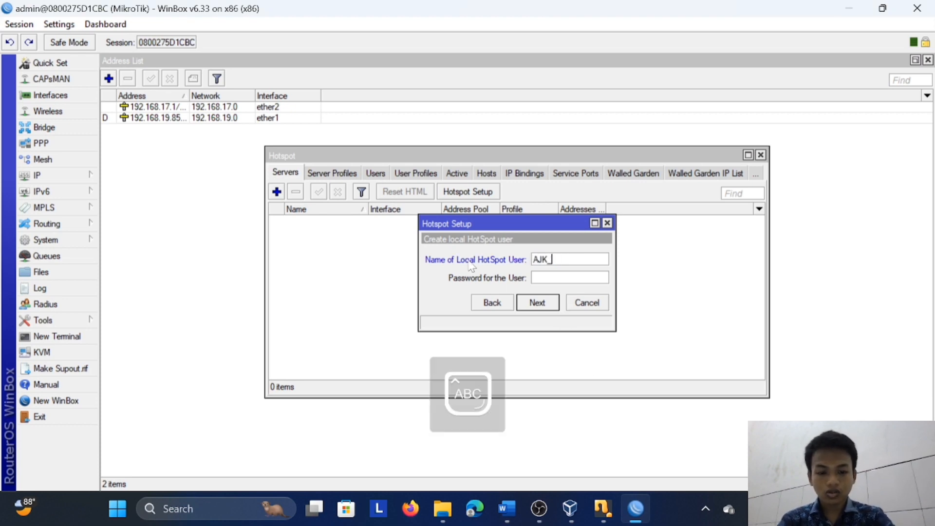
key(BackSpace)
key(BackSpace)
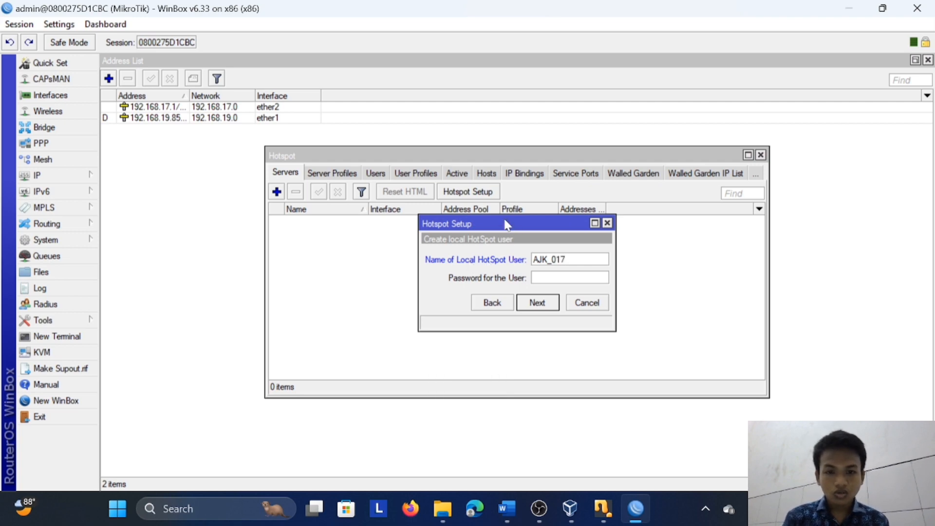
click(586, 273)
key(Caps_Lock)
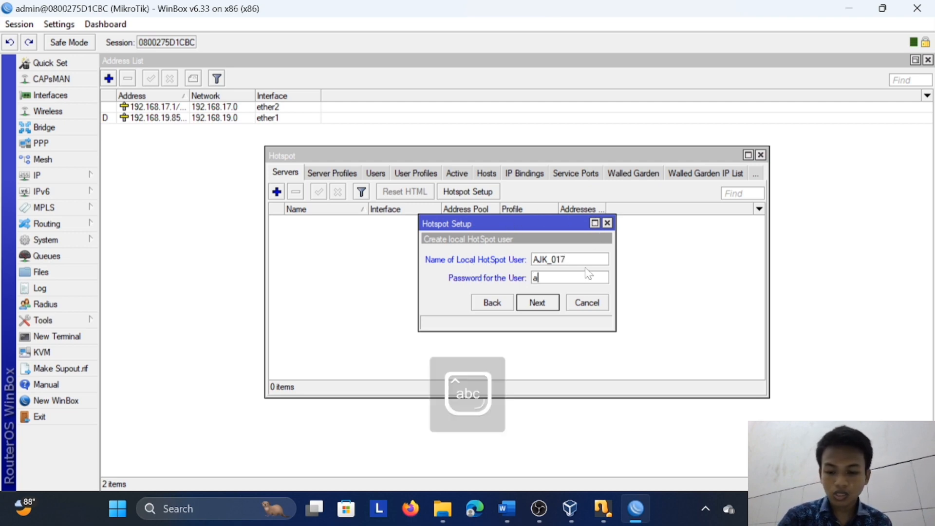
click(538, 302)
click(508, 267)
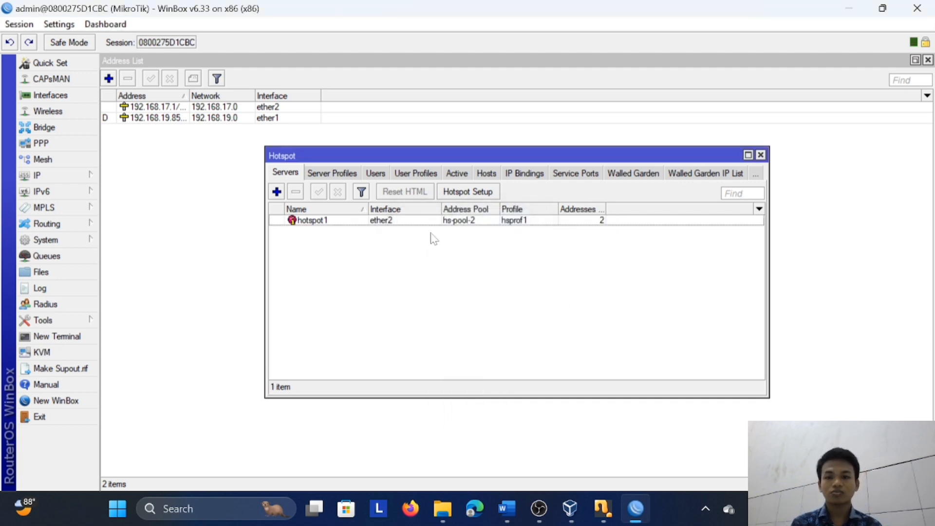
click(749, 155)
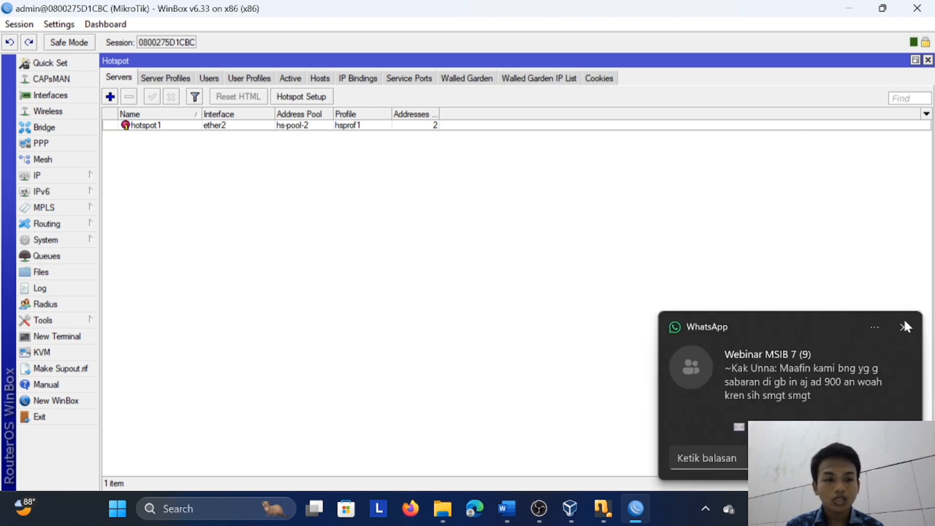
click(905, 325)
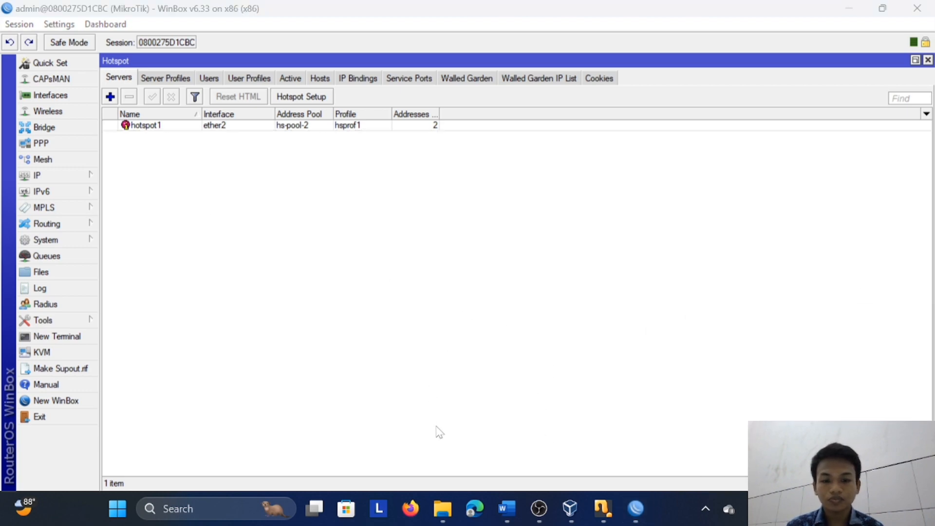
Switch to Microsoft Edge and clear its browsing history, download history, cookies and cached files for all time
click(480, 500)
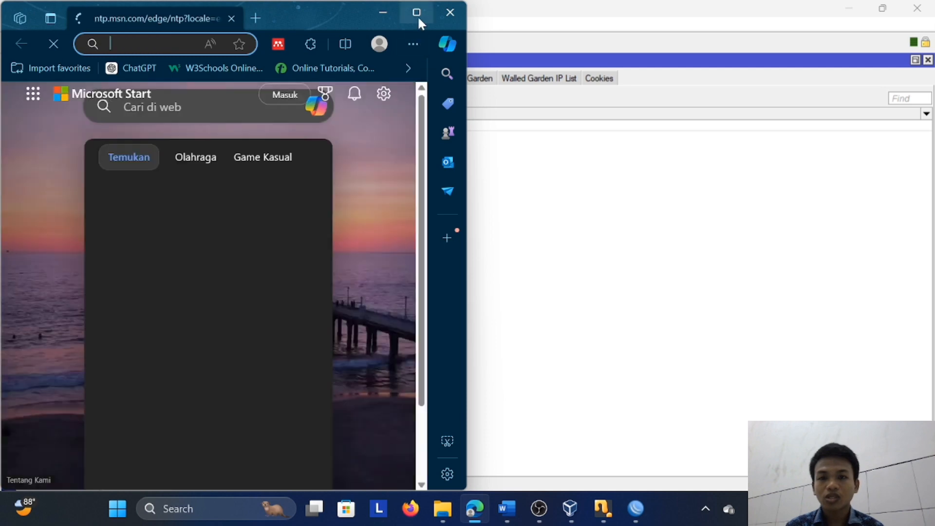
click(417, 14)
click(881, 37)
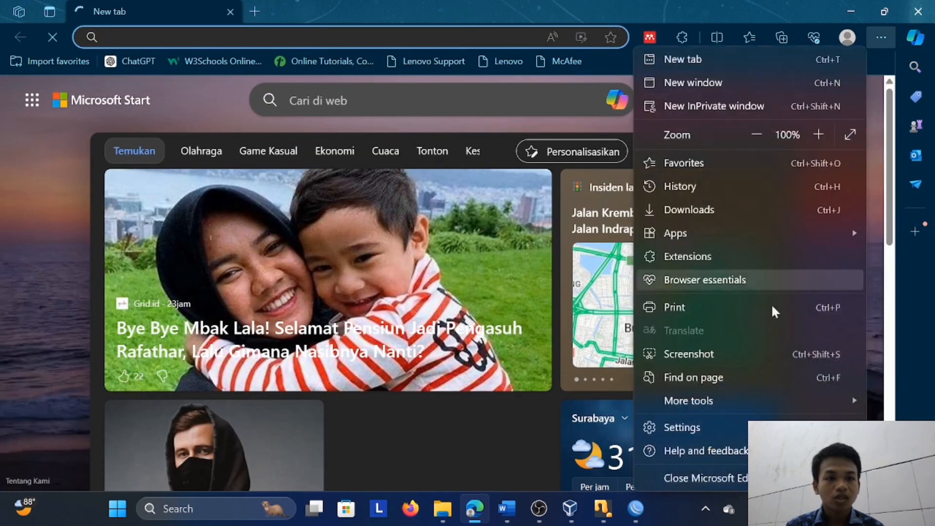
click(736, 427)
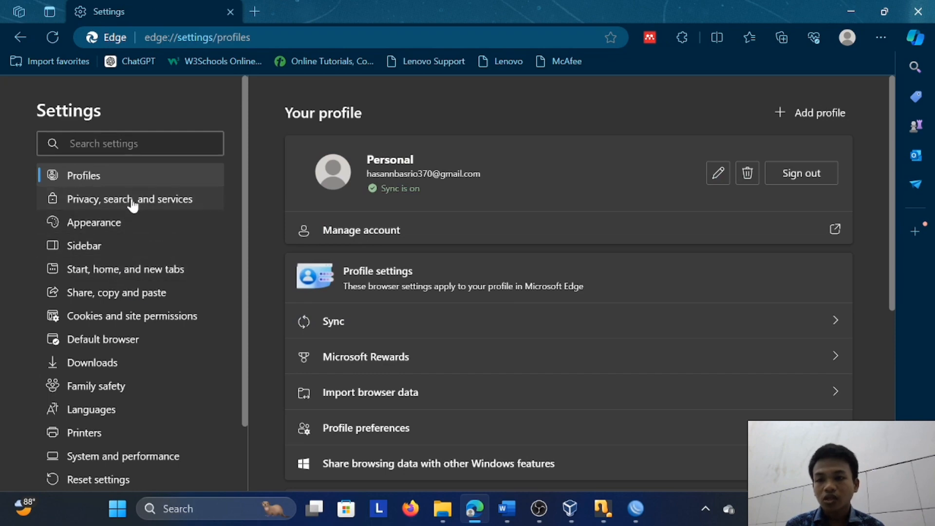
click(133, 199)
scroll(451, 341, down, 5)
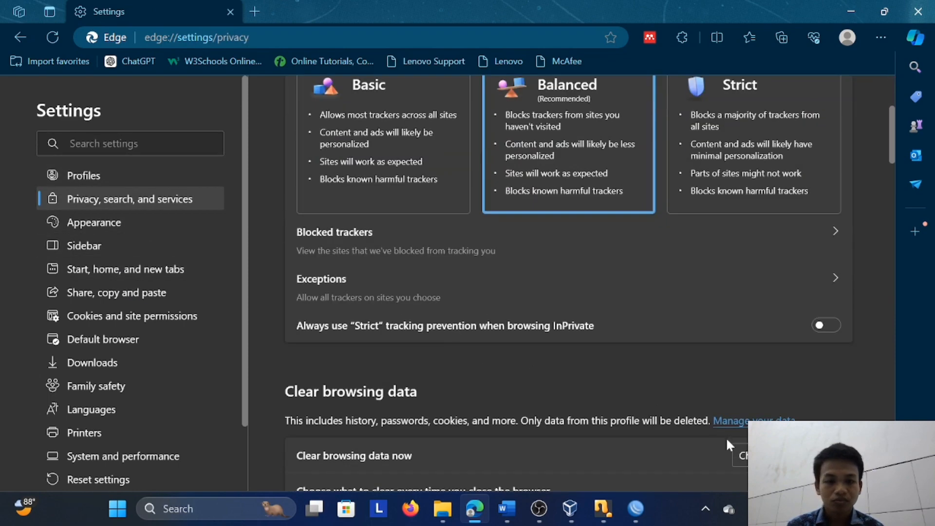
click(741, 454)
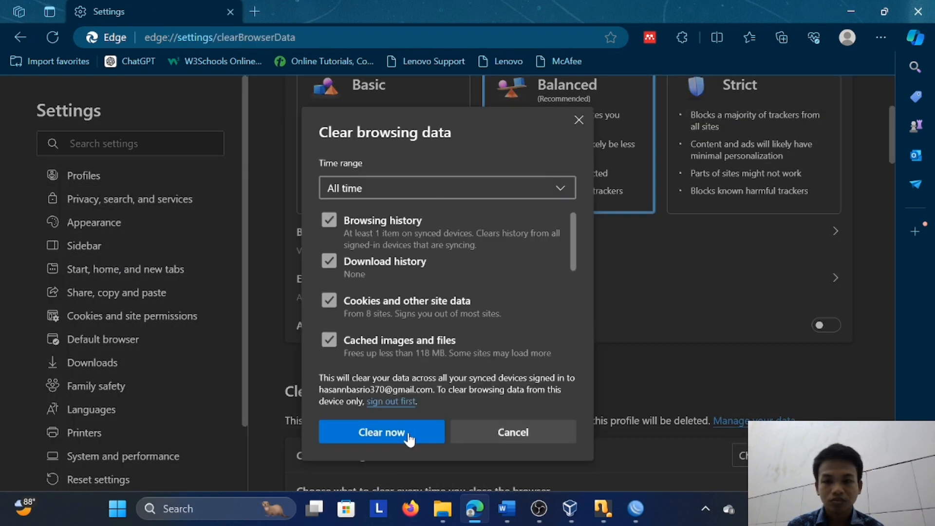
click(368, 432)
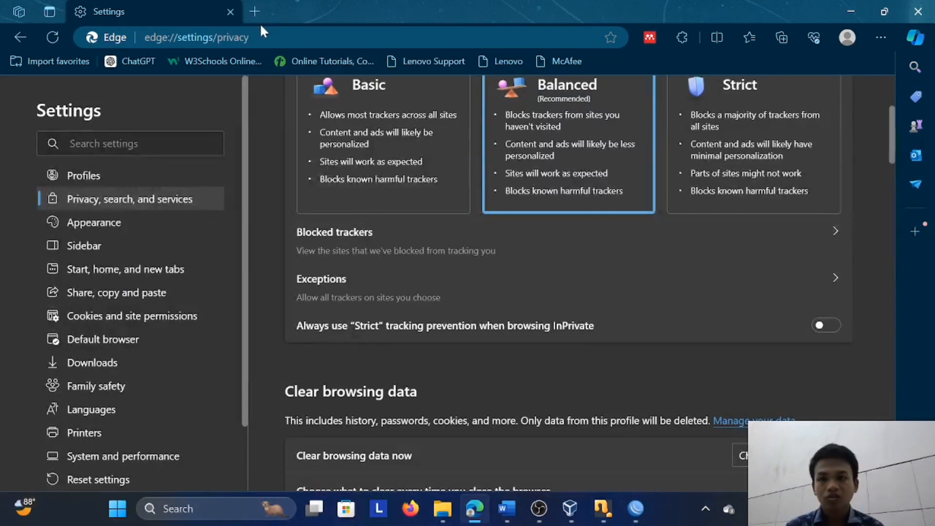
Replace the settings page with a new tab and load trunojoyo.ac.id to test the hotspot login redirect
click(253, 11)
click(231, 11)
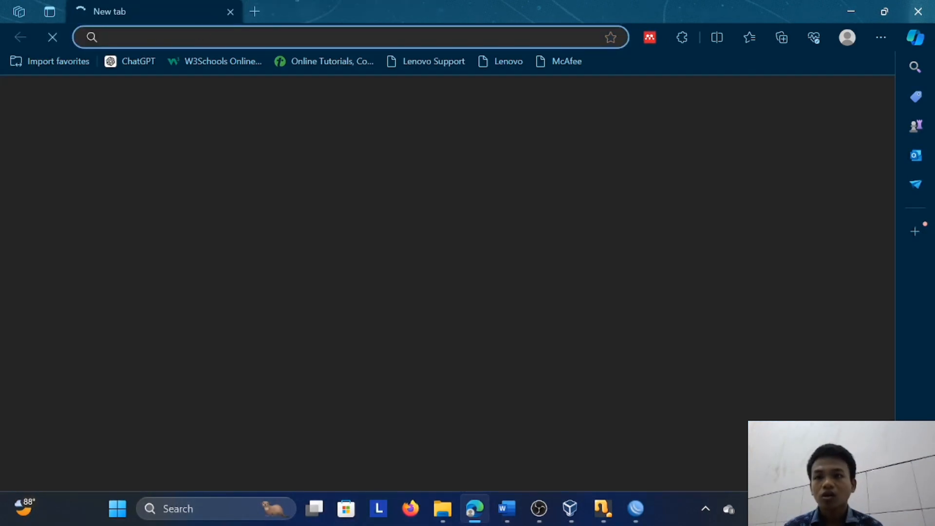
click(219, 37)
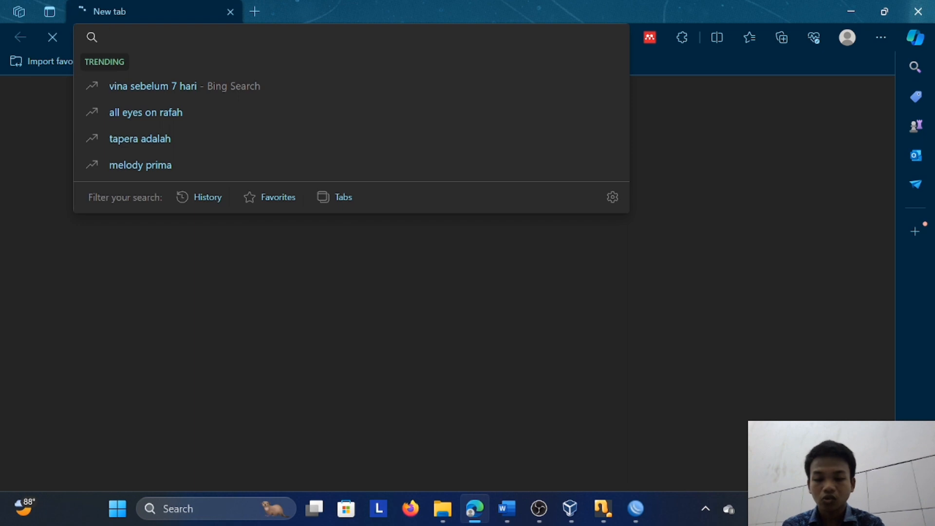
text(trun)
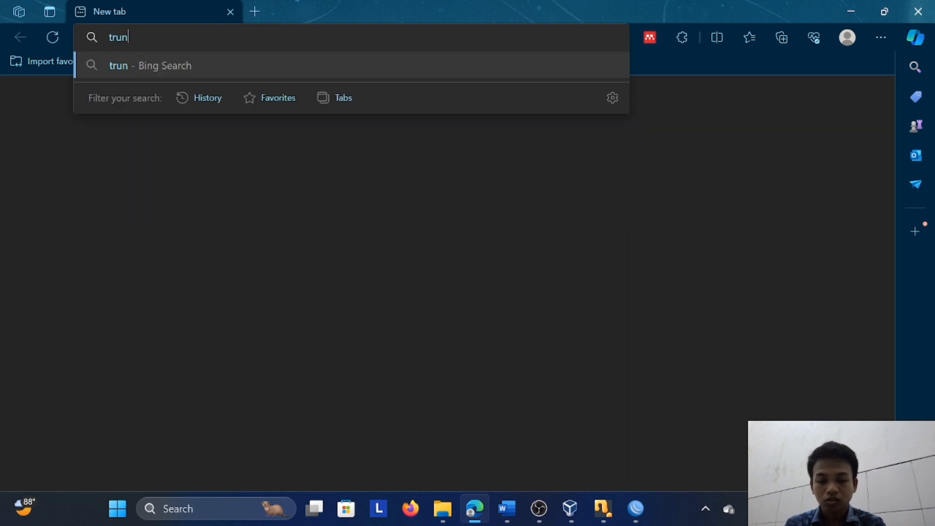
text(ojoyo)
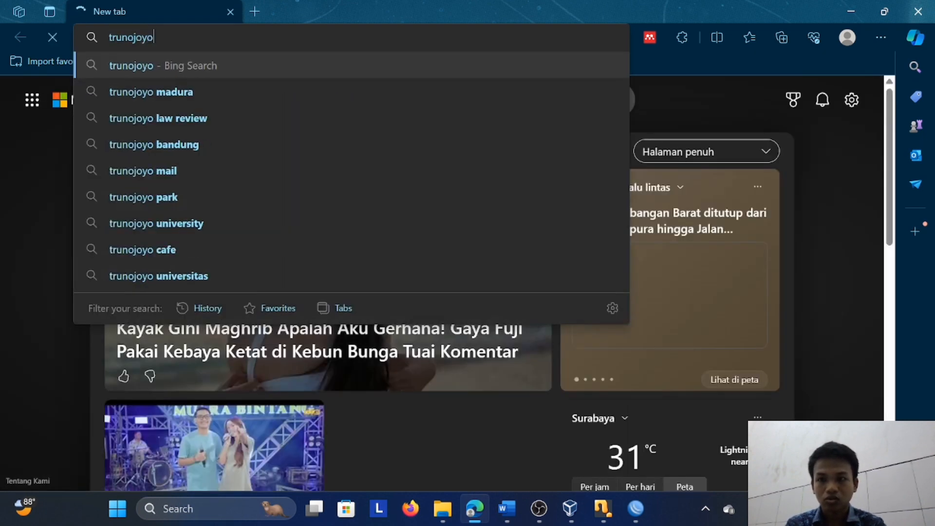
text(.ac.id)
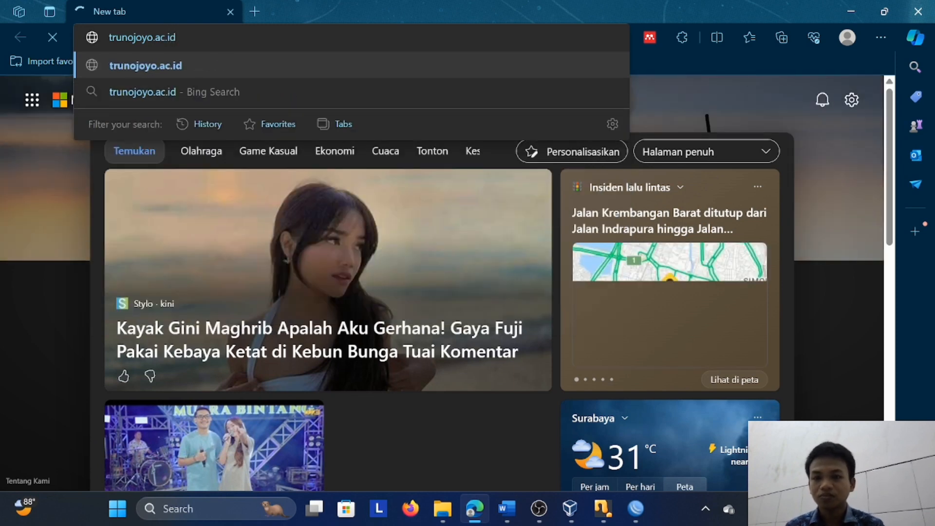
key(Return)
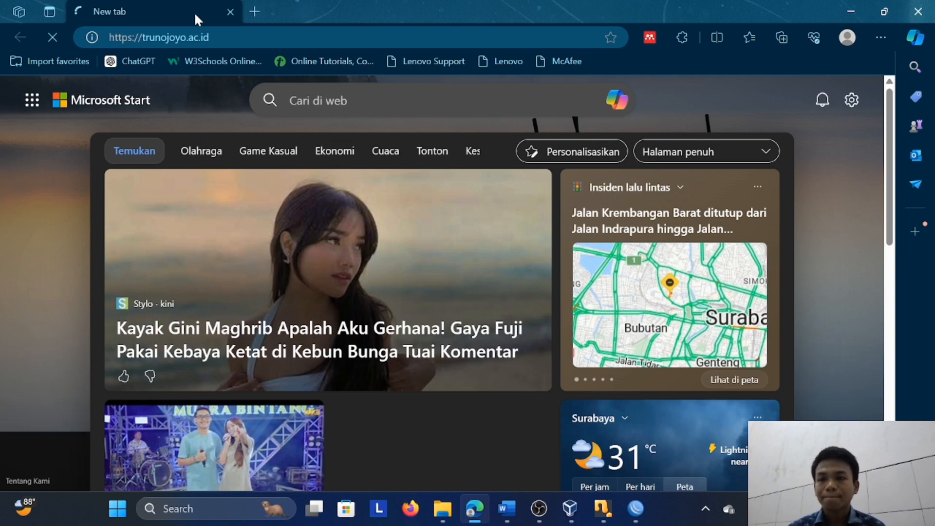
scroll(317, 204, down, 10)
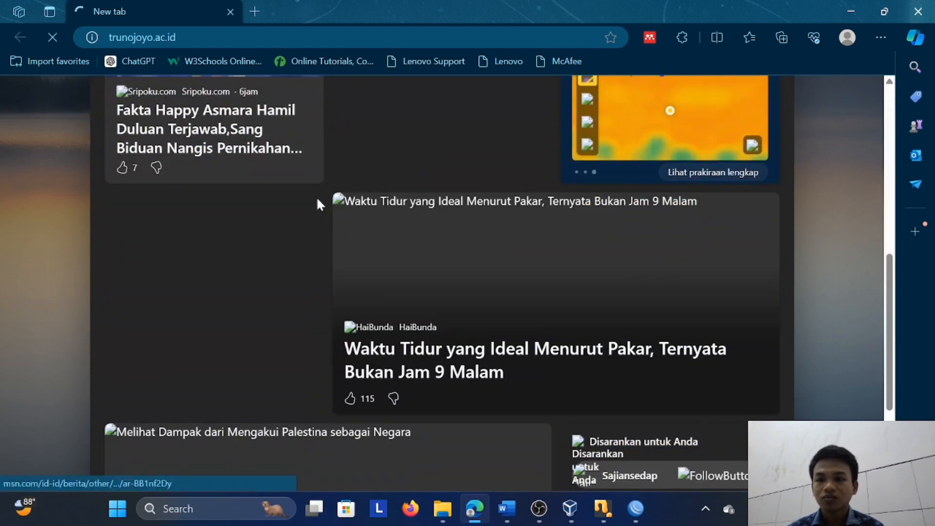
scroll(317, 200, down, 3)
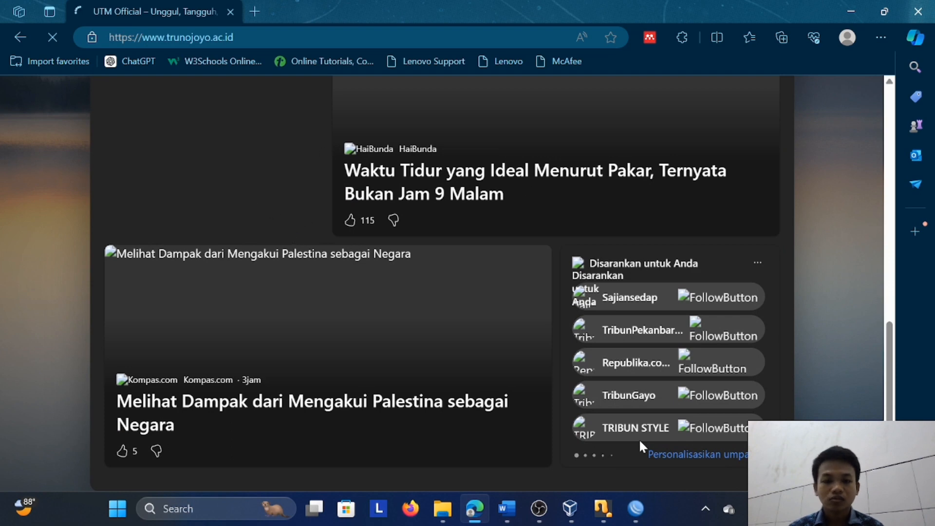
Switch to WinBox, review the settings of hotspot server hotspot1 and close them without changes
click(636, 508)
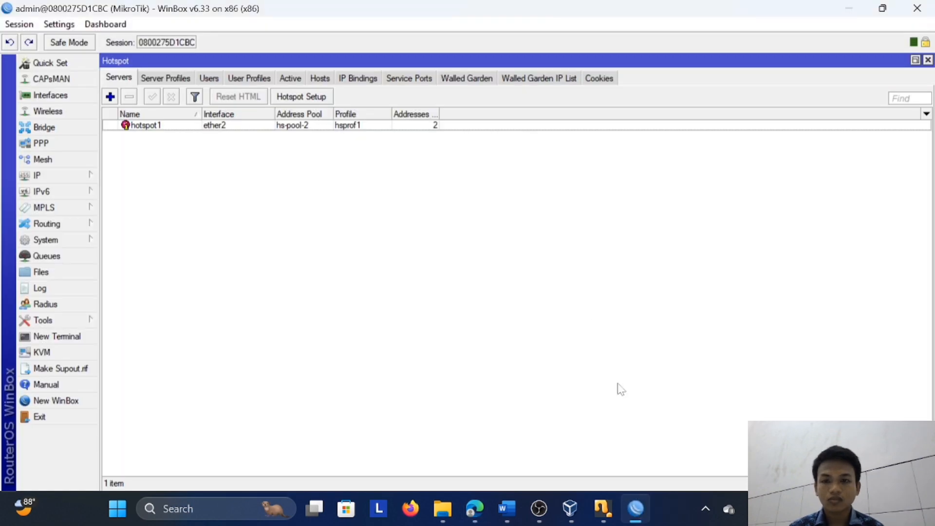
double_click(417, 127)
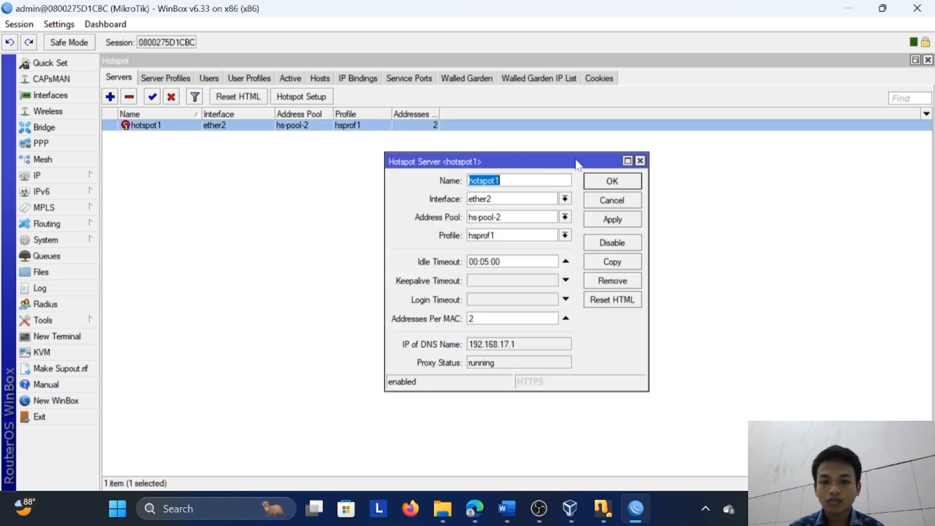
click(640, 161)
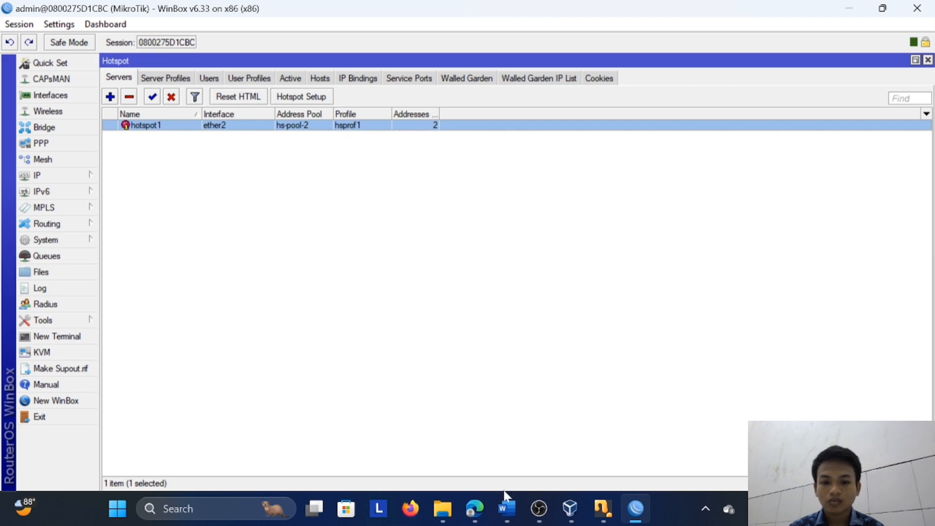
Return to Edge, dismiss the chat notification and replace the university website with a blank new tab
click(475, 507)
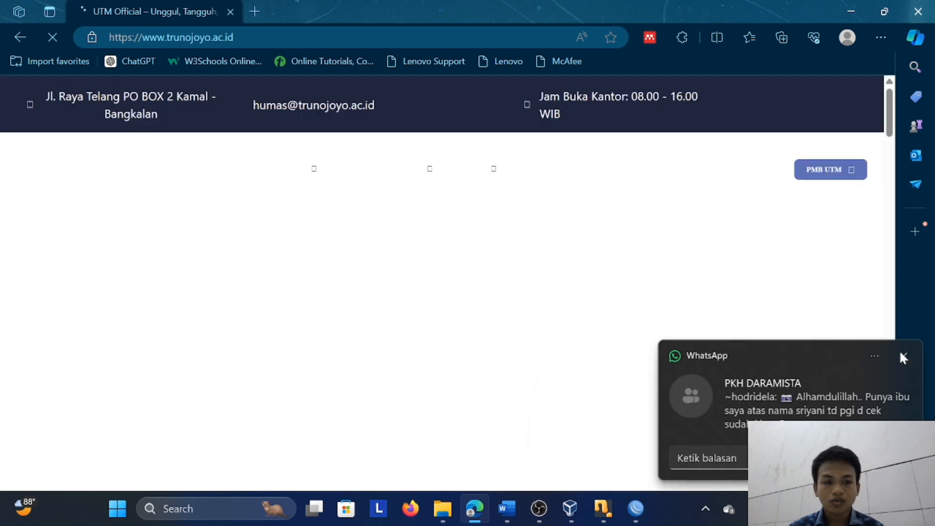
click(904, 357)
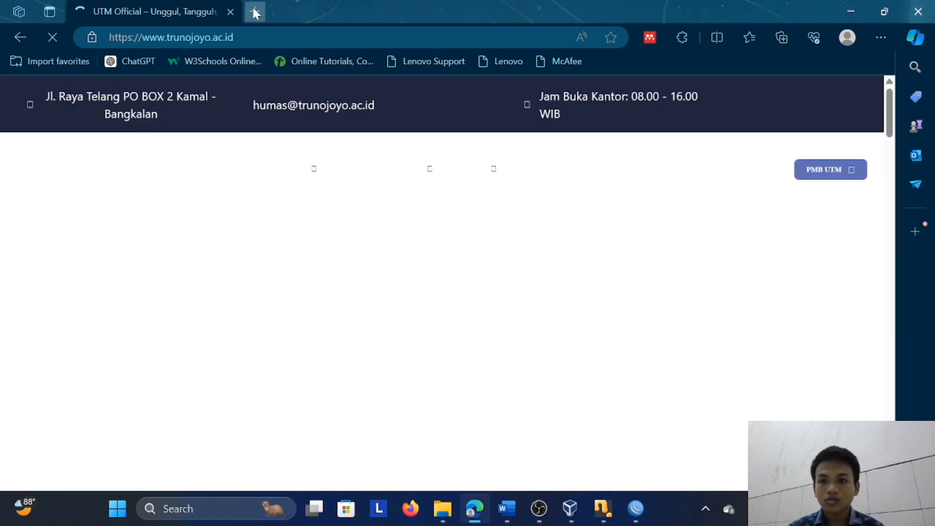
click(254, 11)
click(231, 11)
Open the Windows Control Panel and bring up the list of network adapter connections
click(273, 509)
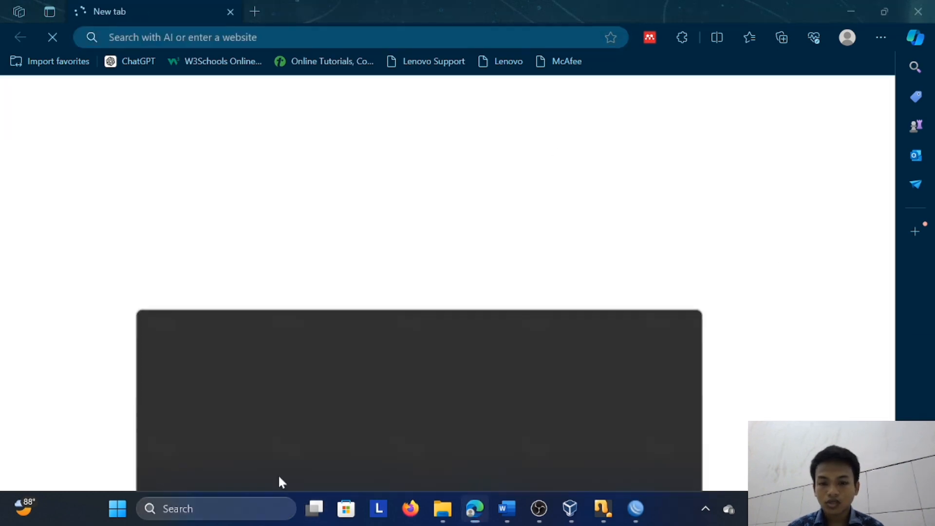
text(c)
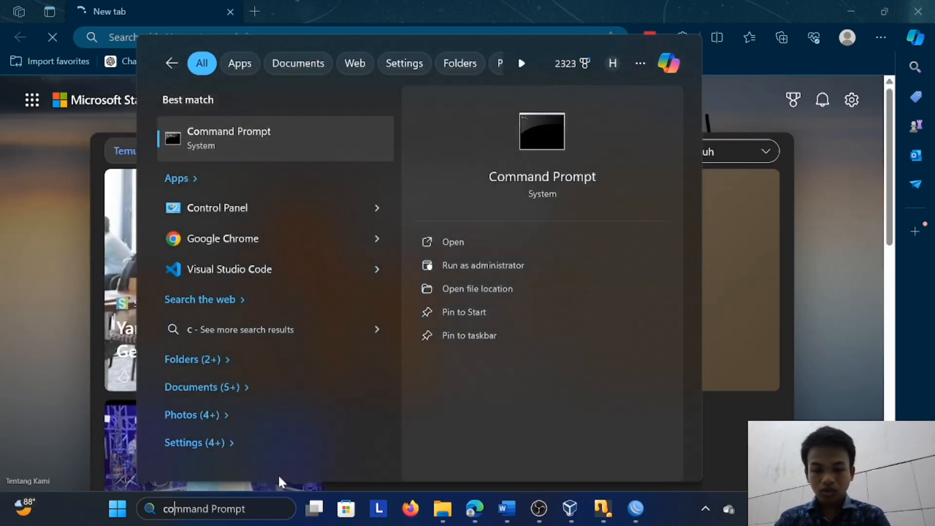
text(ontrol)
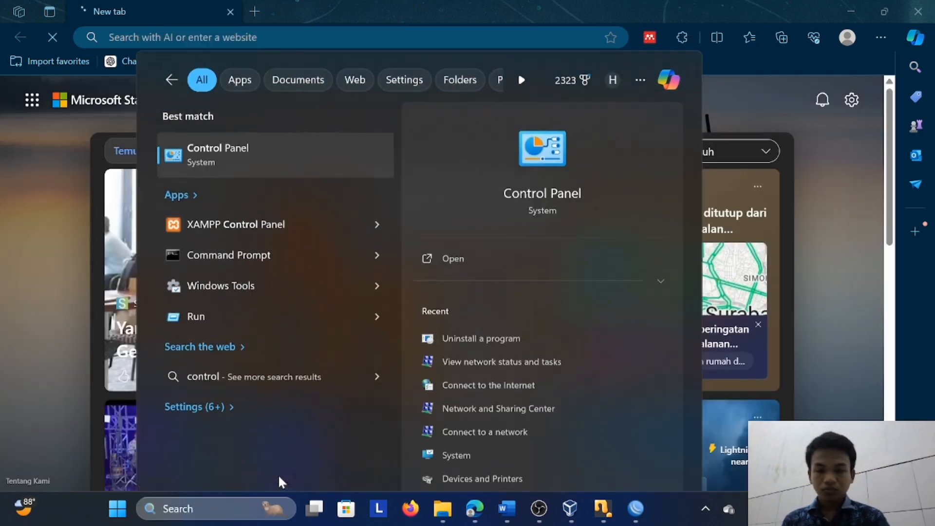
key(Return)
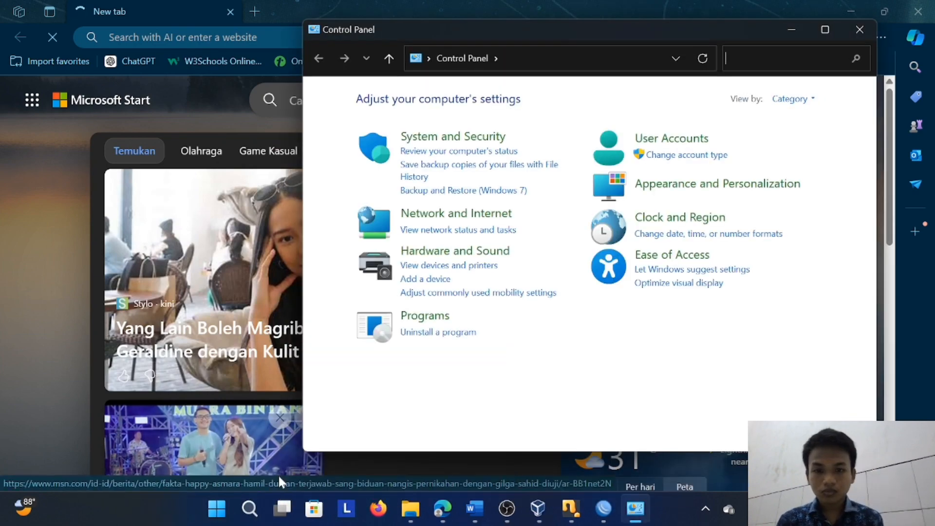
scroll(272, 263, down, 5)
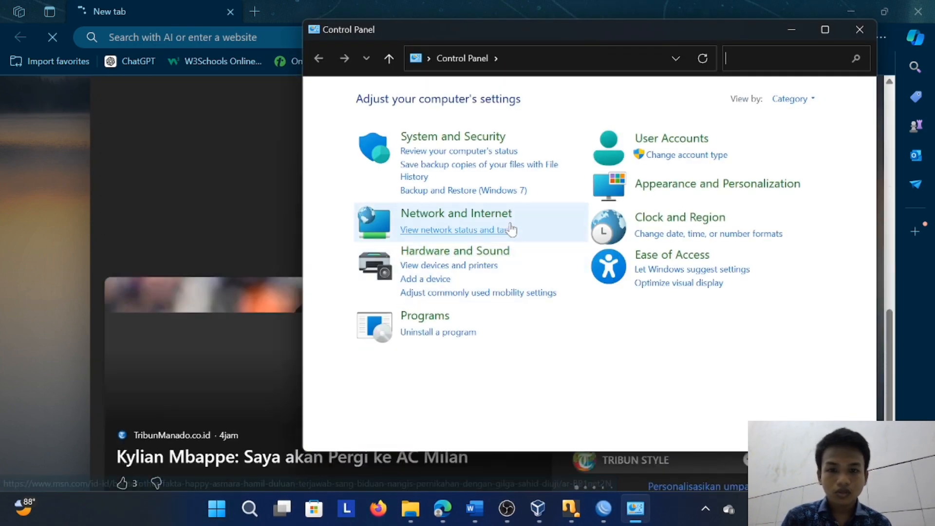
click(488, 231)
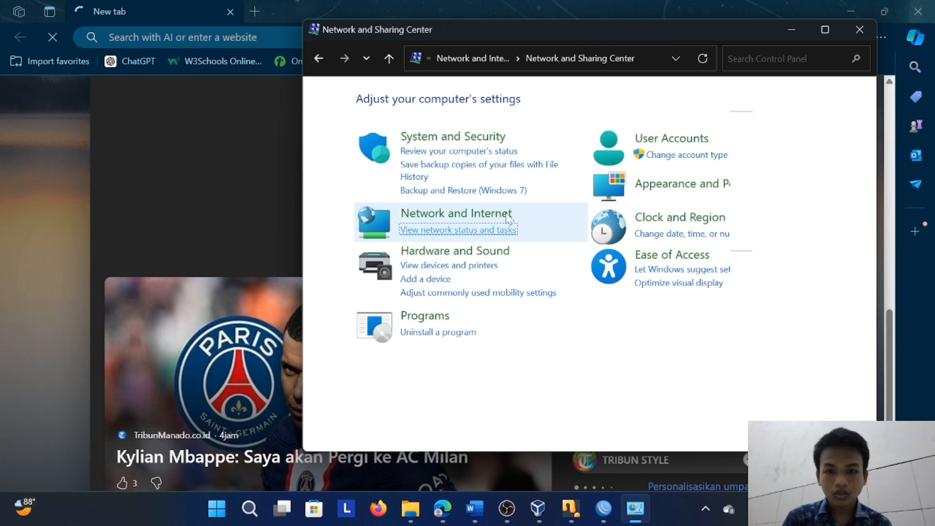
click(411, 121)
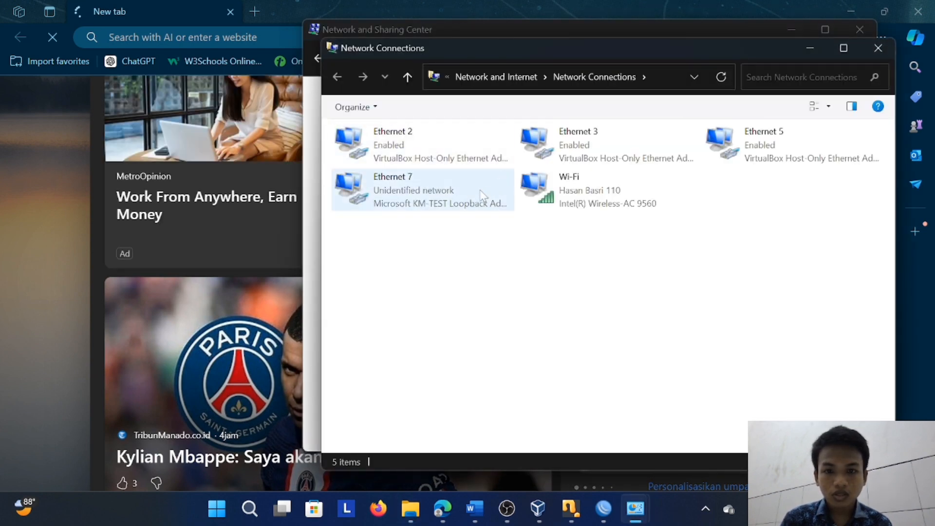
Disable the Ethernet 7 loopback adapter
click(471, 195)
right_click(469, 192)
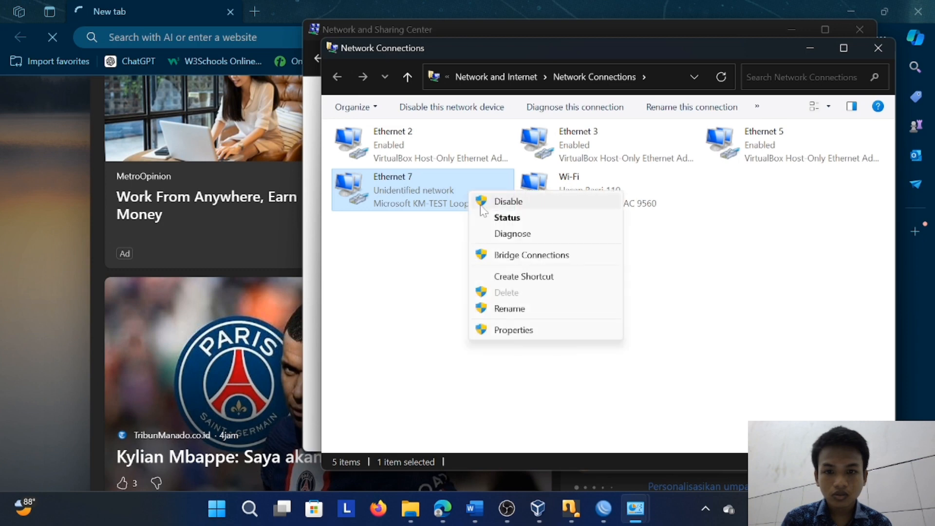
click(501, 202)
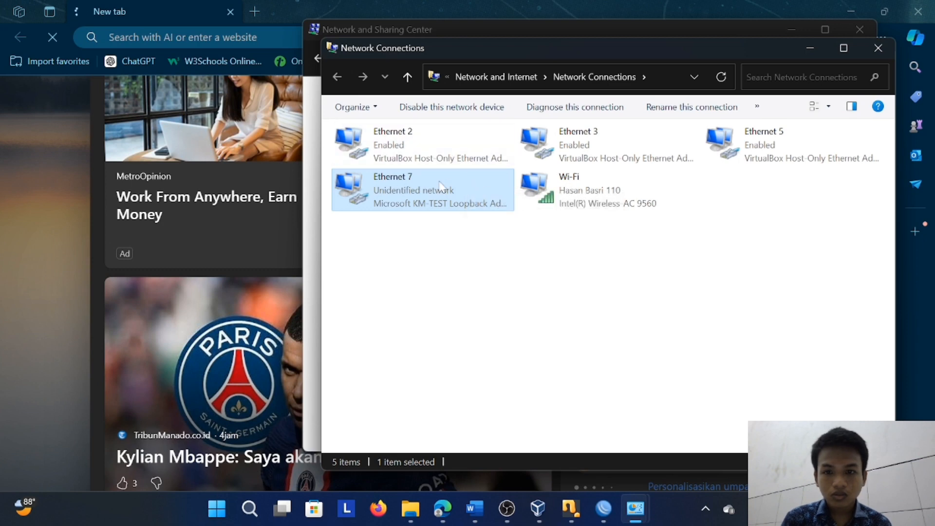
Examine the connection details of the Ethernet 2 host-only adapter, then close its details and status windows
double_click(411, 158)
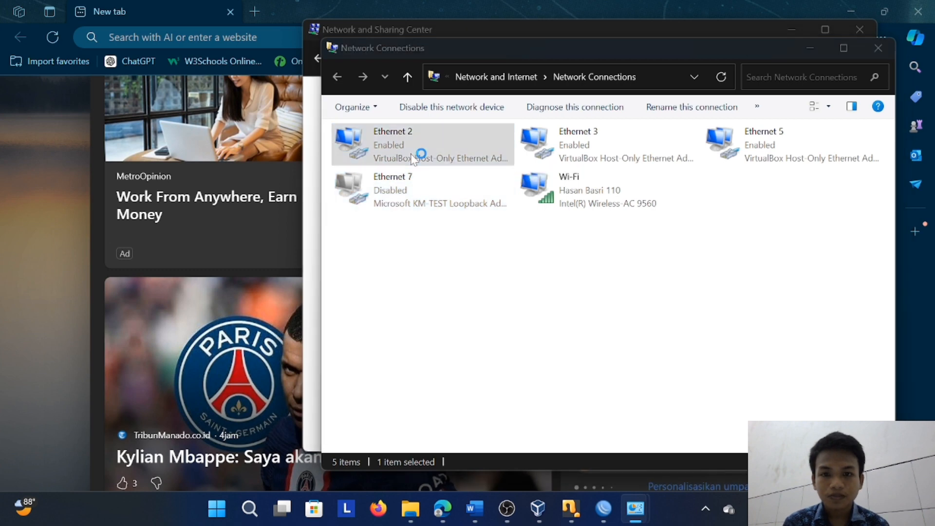
click(392, 244)
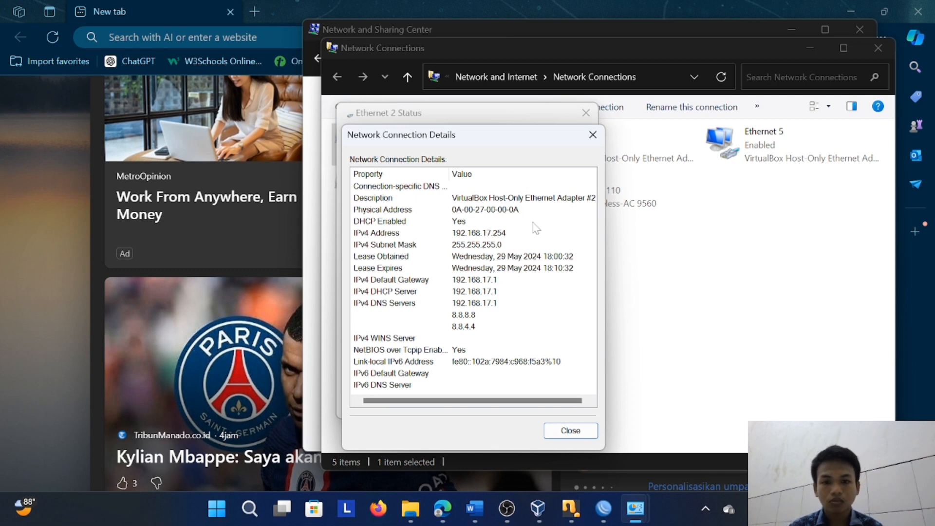
click(592, 137)
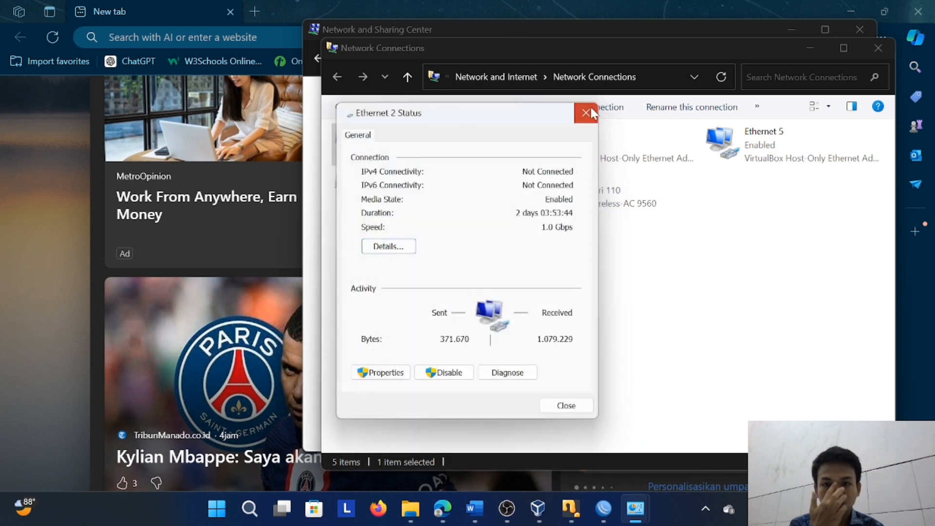
click(593, 108)
Switch to WinBox and delete the dhcp1 server that runs on ether2
click(604, 509)
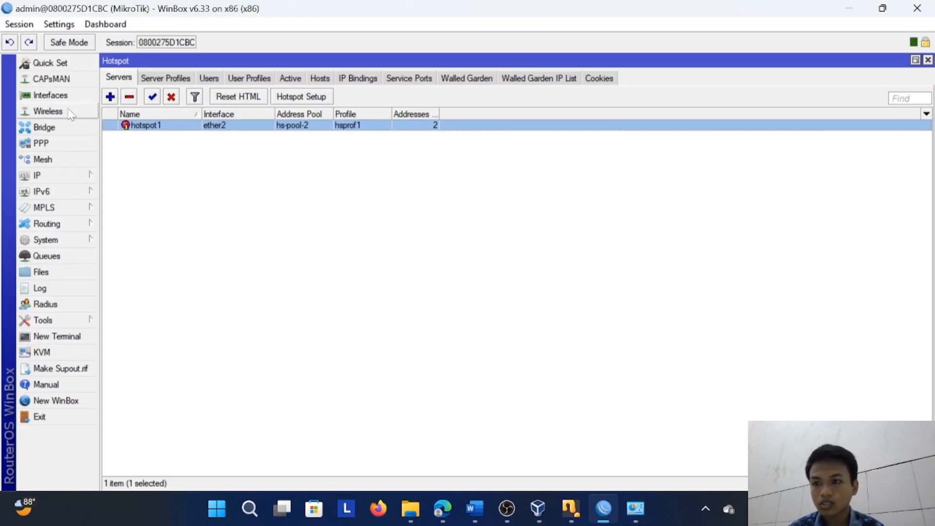
click(78, 180)
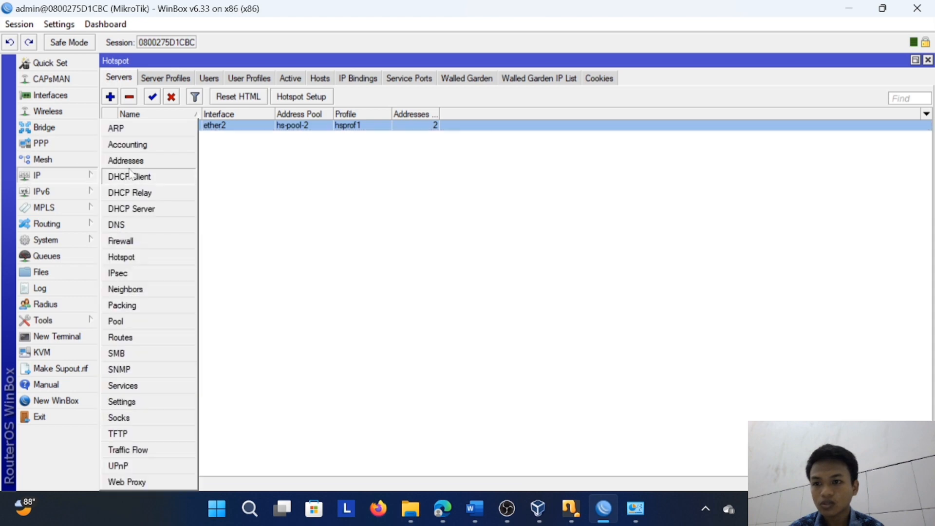
click(137, 210)
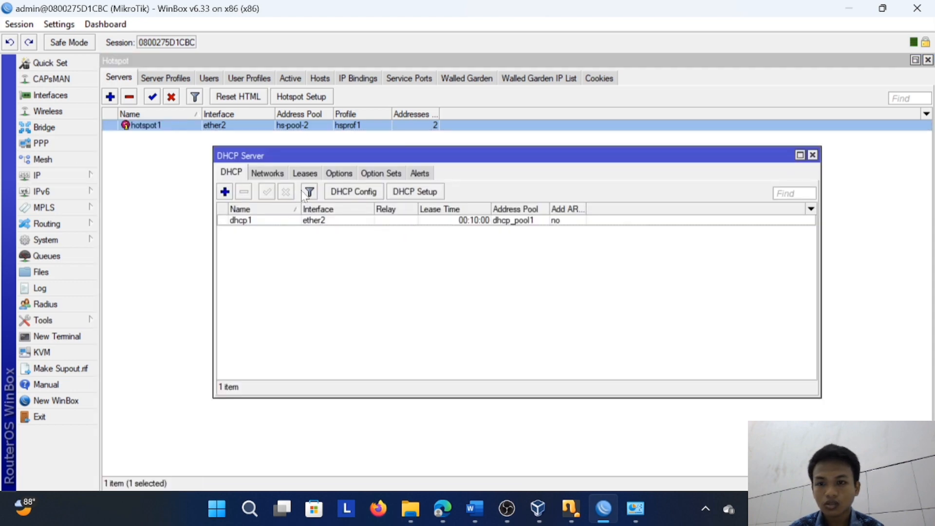
click(369, 226)
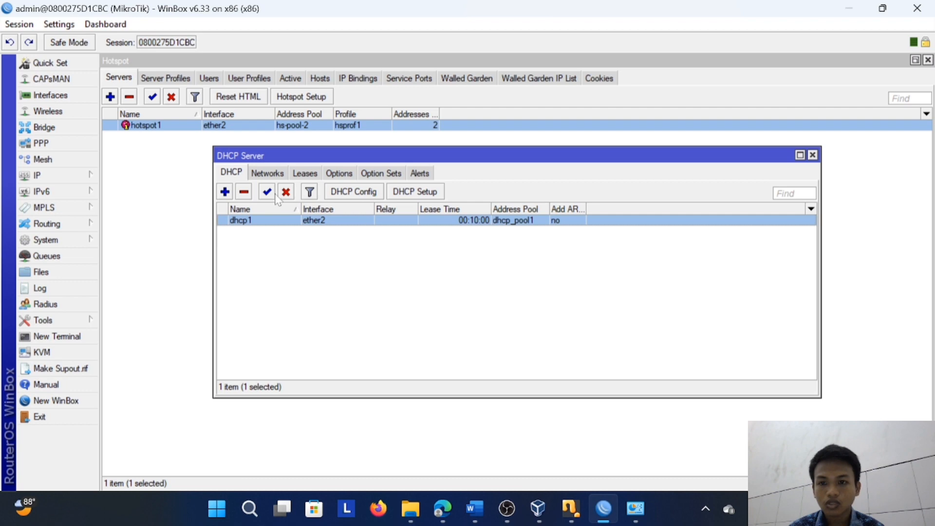
click(244, 192)
Run DHCP Setup on ether2 with address space 192.168.17.0/24 and edit the end of the address range to give out
click(414, 192)
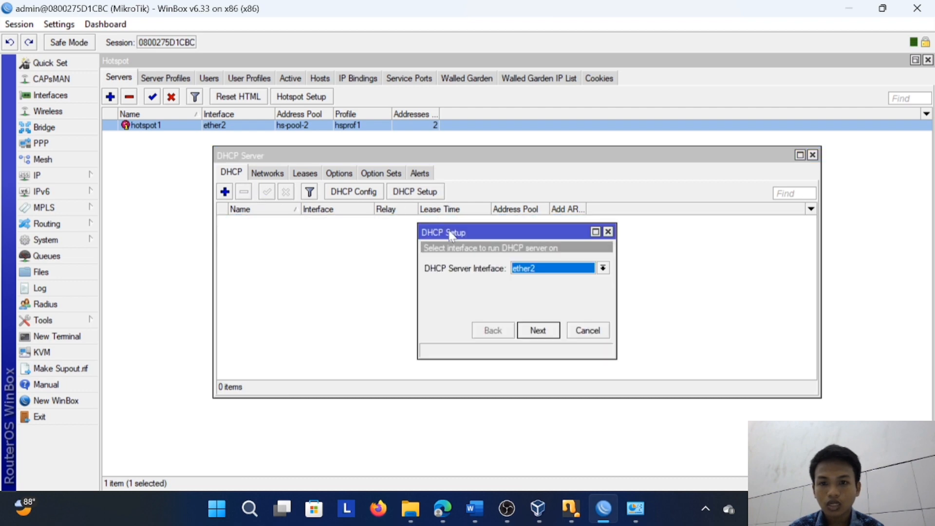
click(543, 332)
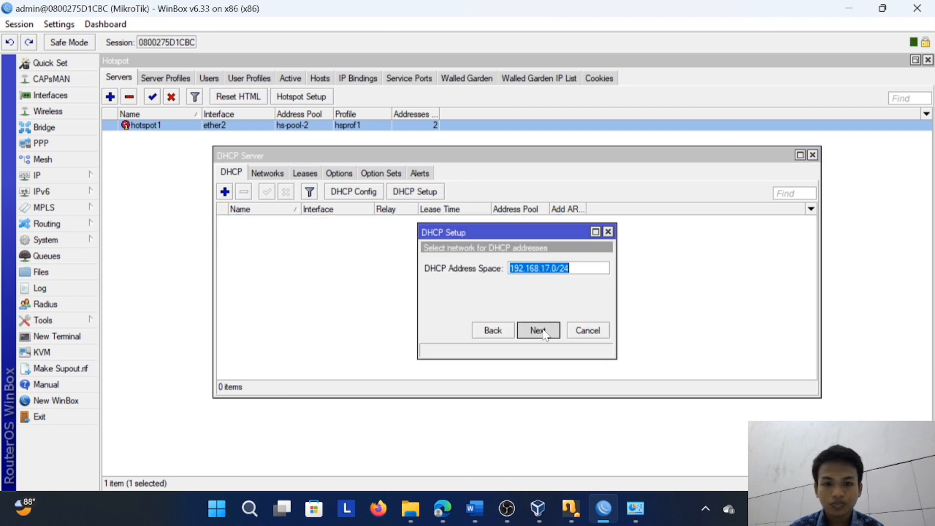
click(539, 331)
click(538, 330)
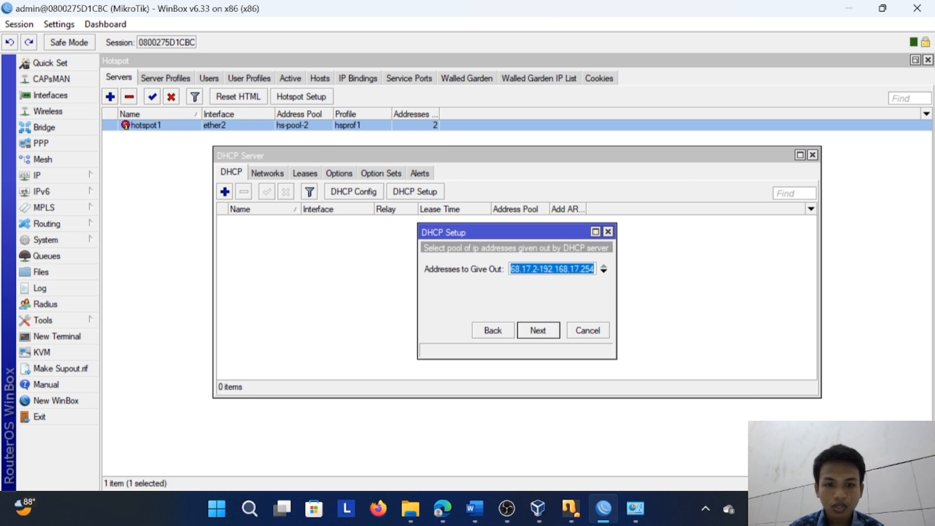
click(593, 269)
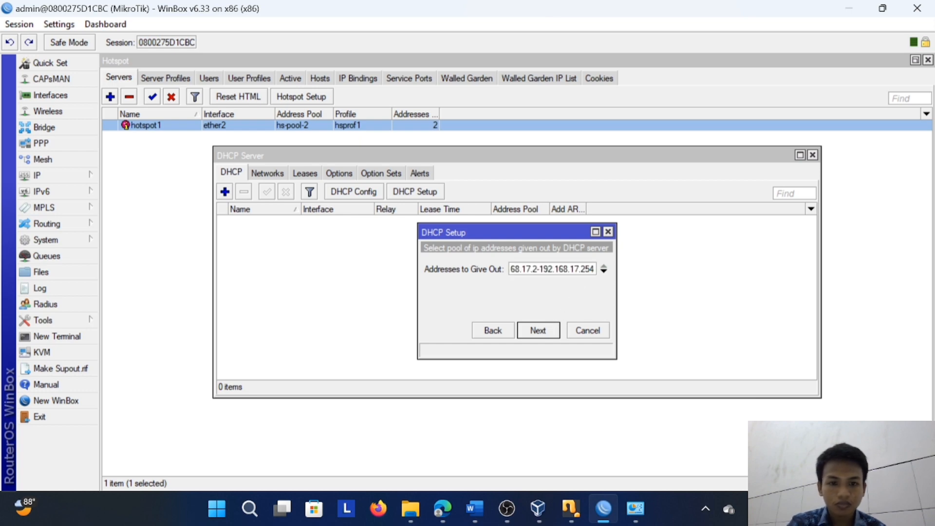
key(BackSpace)
key(BackSpace)
key(BackSpace)
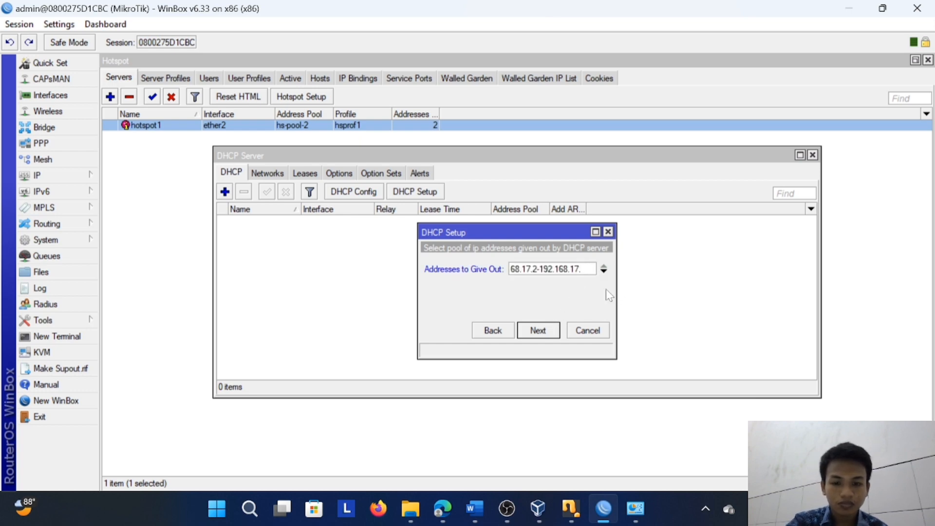
click(538, 331)
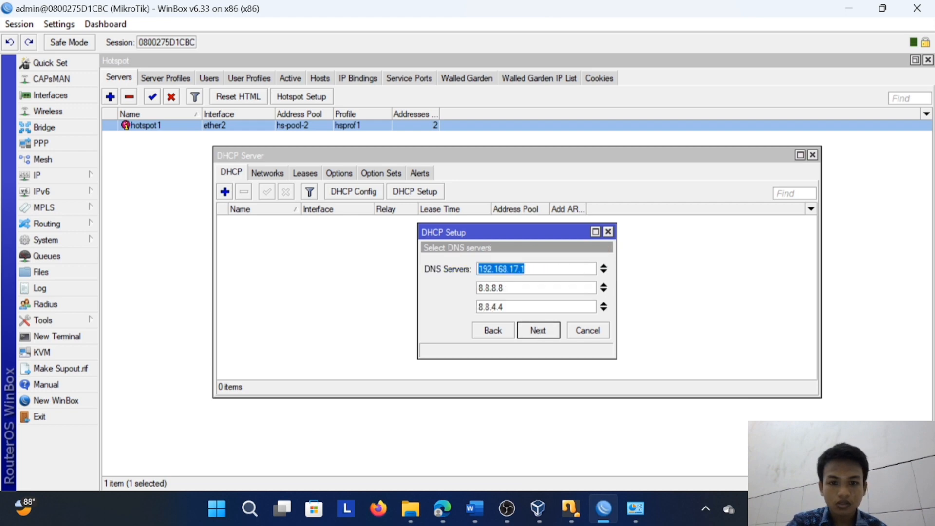
Remove 8.8.4.4 from the DNS servers, complete the DHCP setup and close the DHCP Server window
click(604, 309)
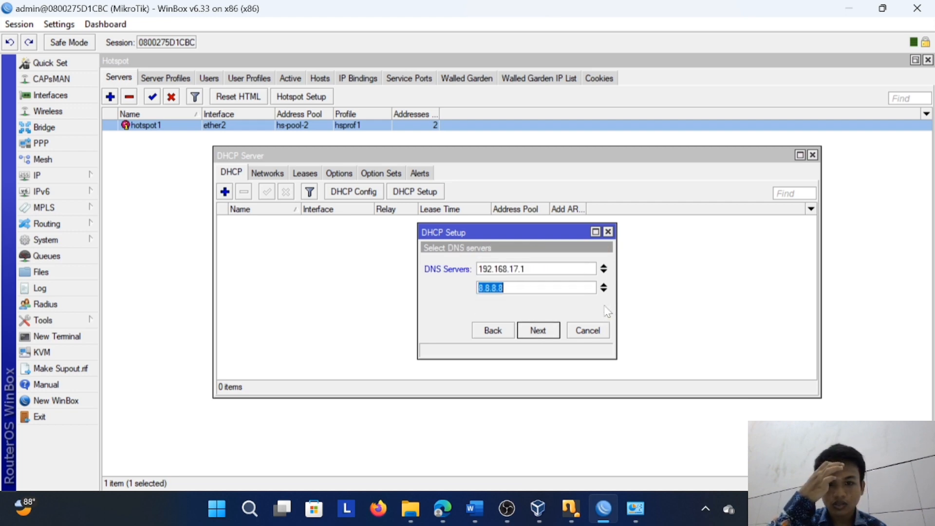
click(535, 332)
click(537, 330)
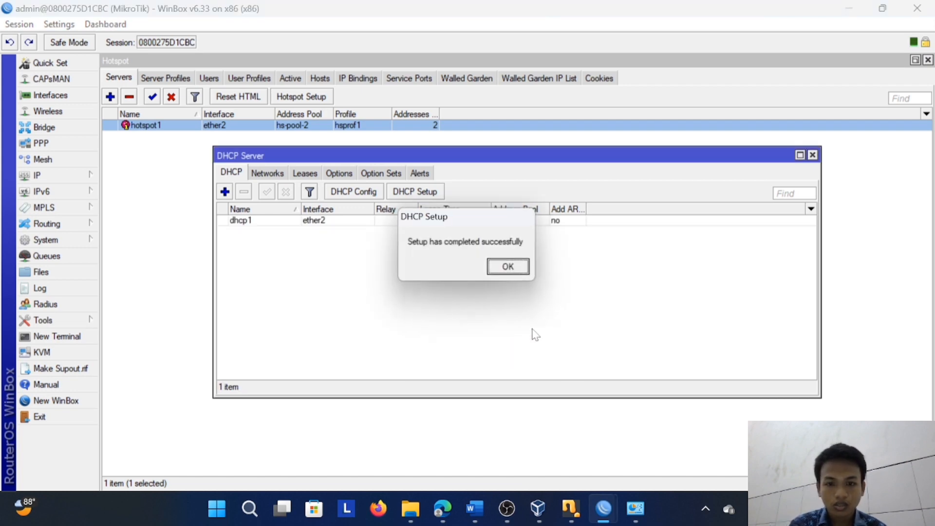
click(505, 268)
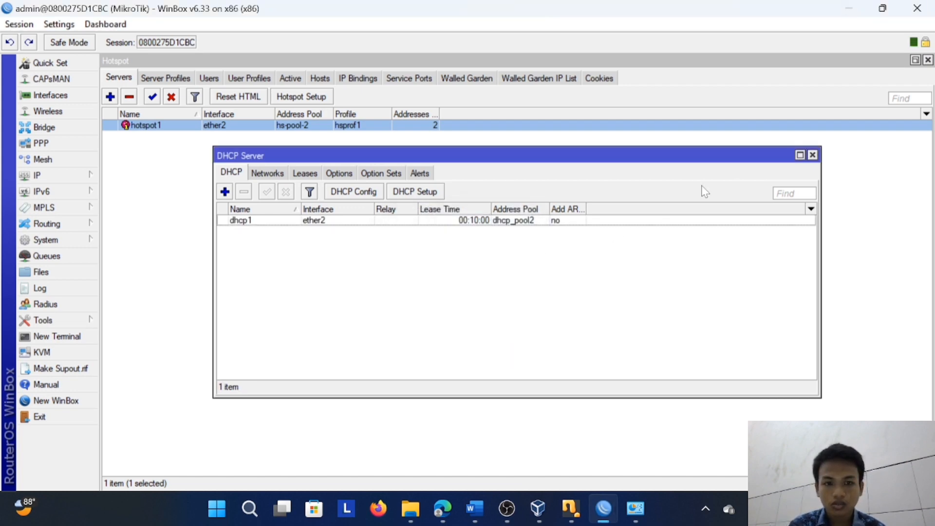
click(813, 154)
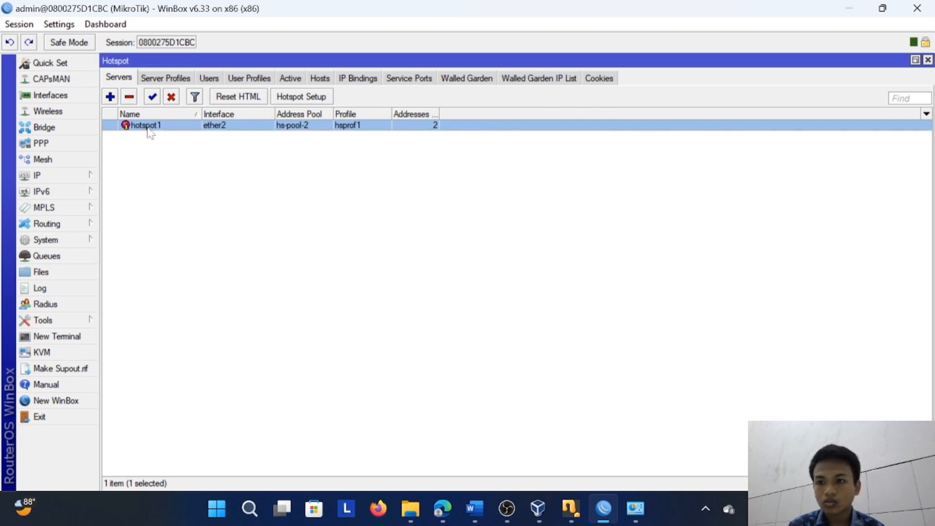
Replace hotspot1 with a new Hotspot Setup on ether2, using 192.168.17.1/24 with masquerading and an edited end of the address pool
click(132, 97)
click(322, 99)
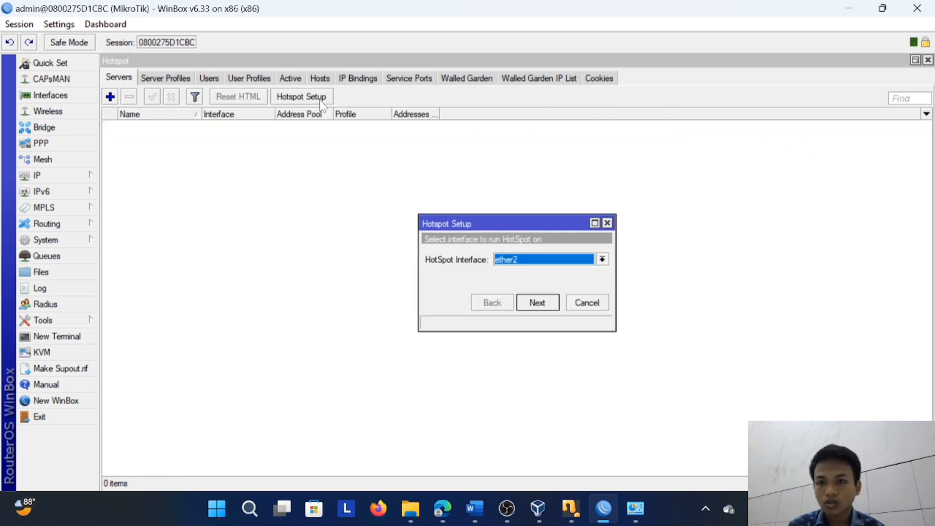
click(552, 303)
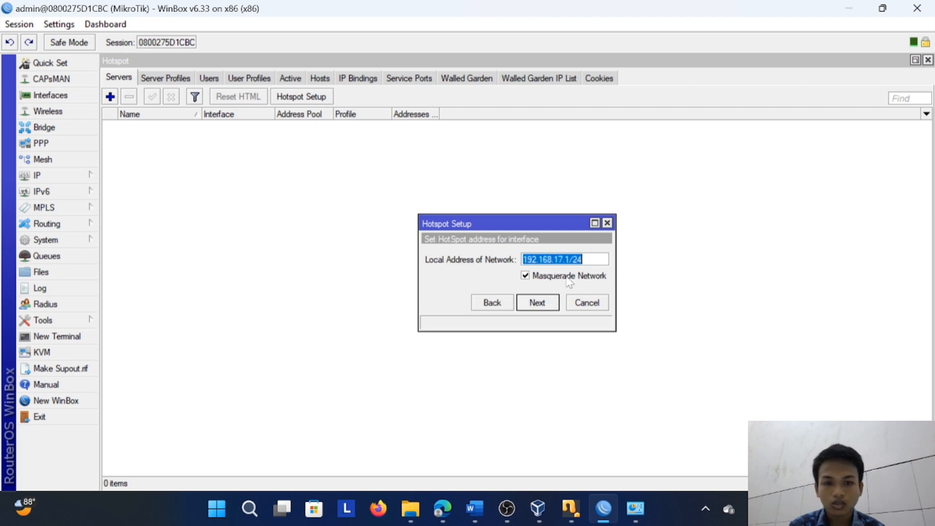
click(539, 302)
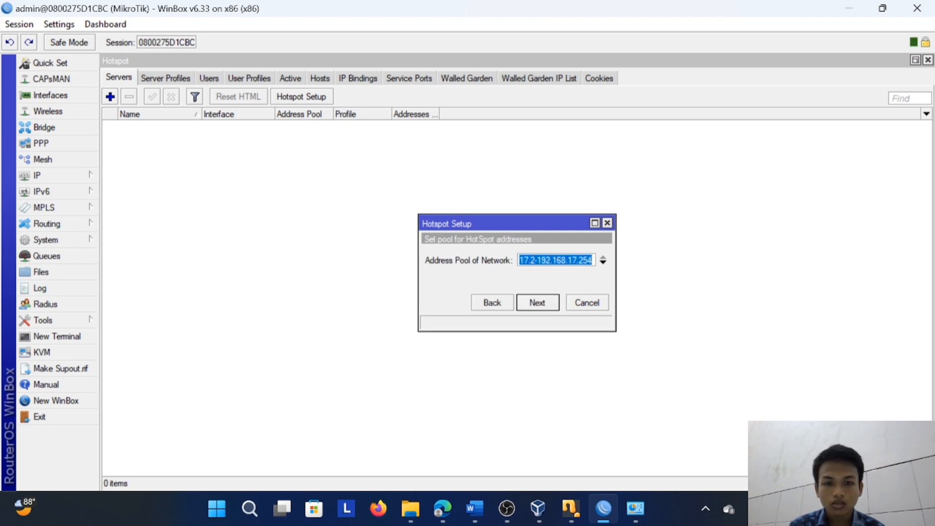
click(590, 260)
key(BackSpace)
key(BackSpace)
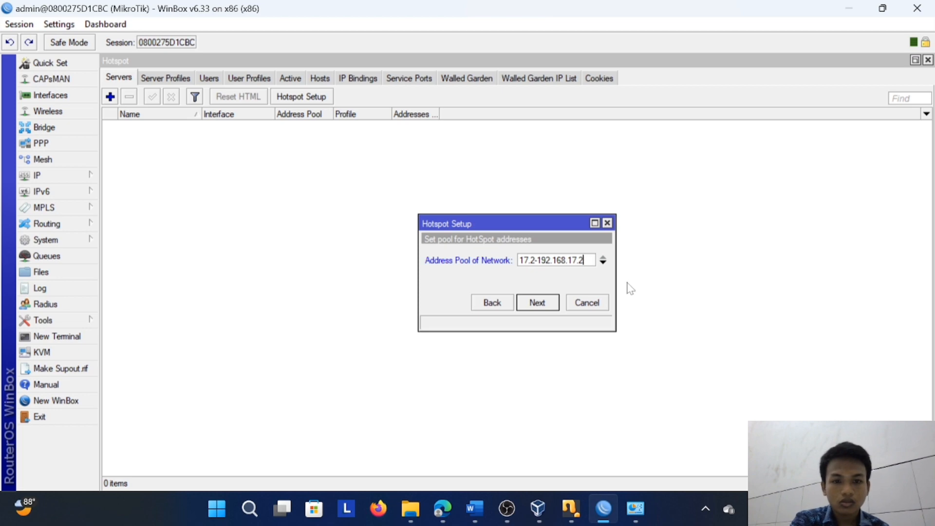
click(548, 304)
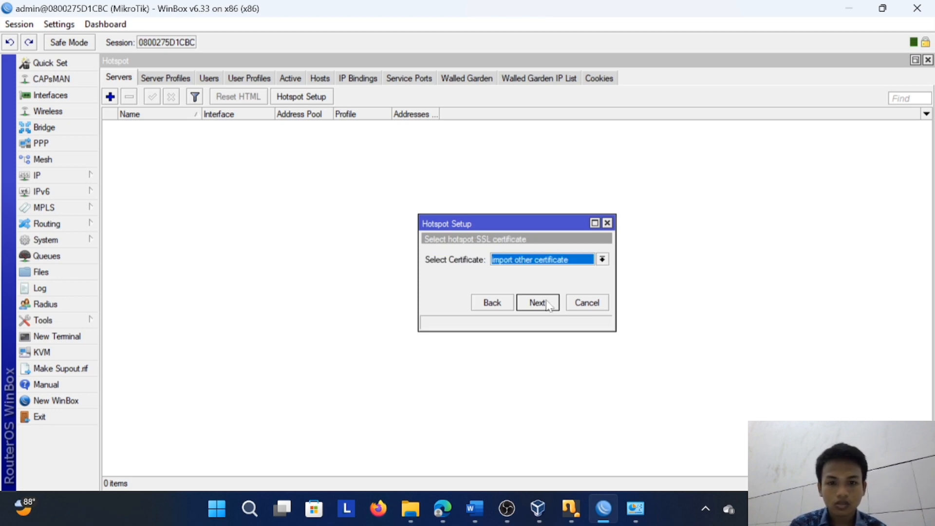
Choose the hotspot's SSL certificate option, accept DNS servers 192.168.17.1 and 8.8.8.8 with the suggested DNS name, and complete the setup
click(603, 259)
click(556, 277)
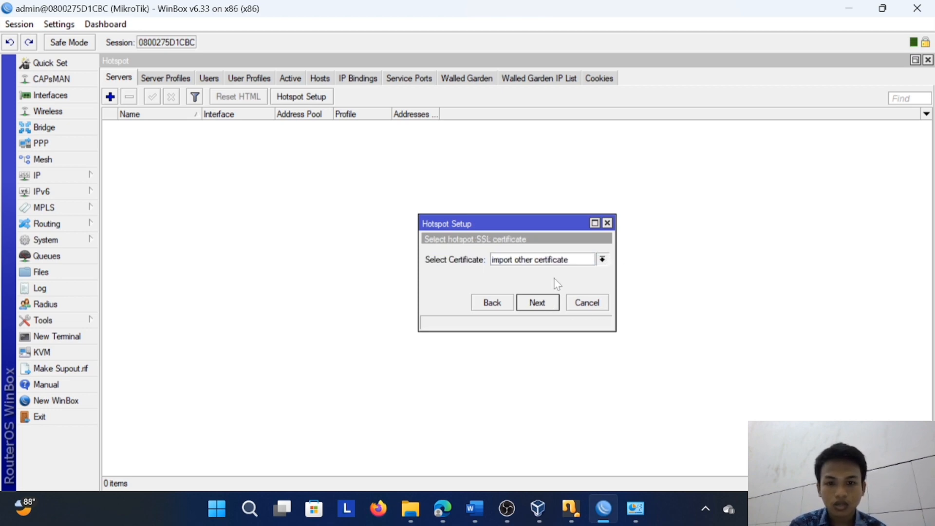
click(544, 303)
click(546, 305)
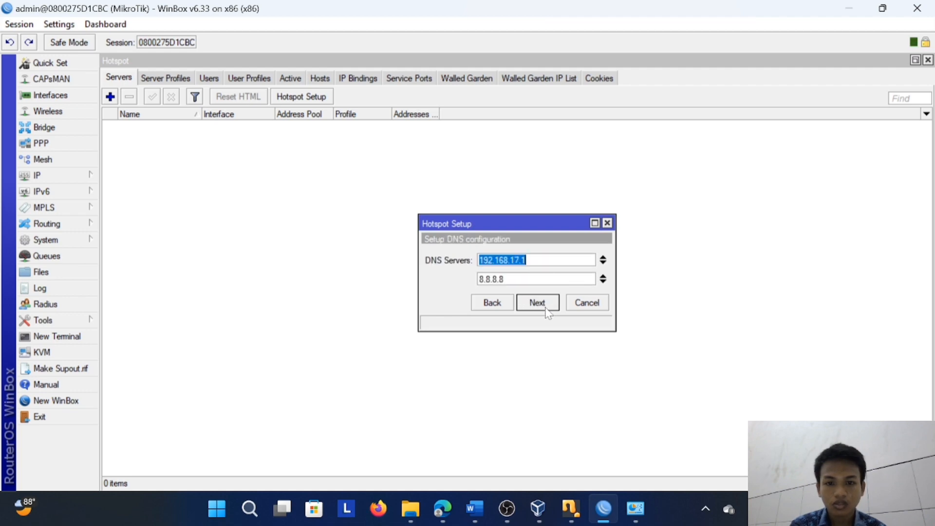
click(546, 309)
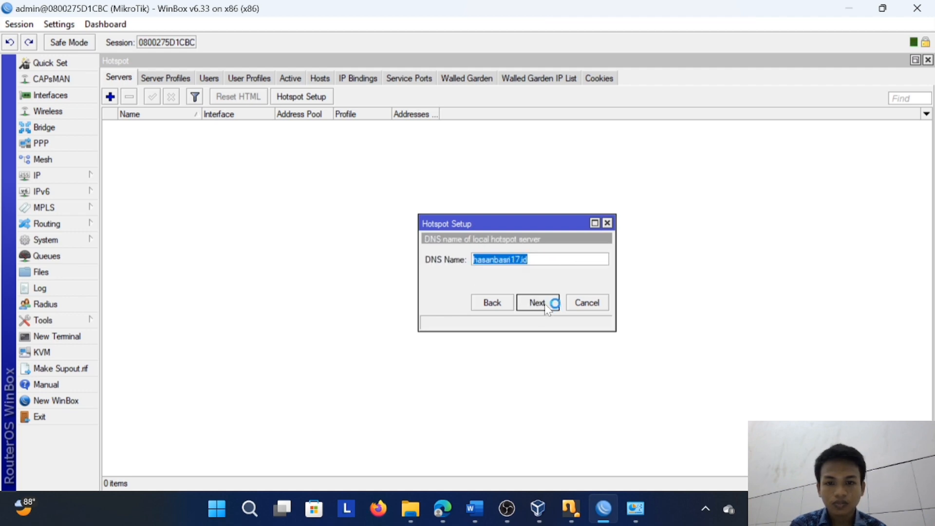
click(530, 299)
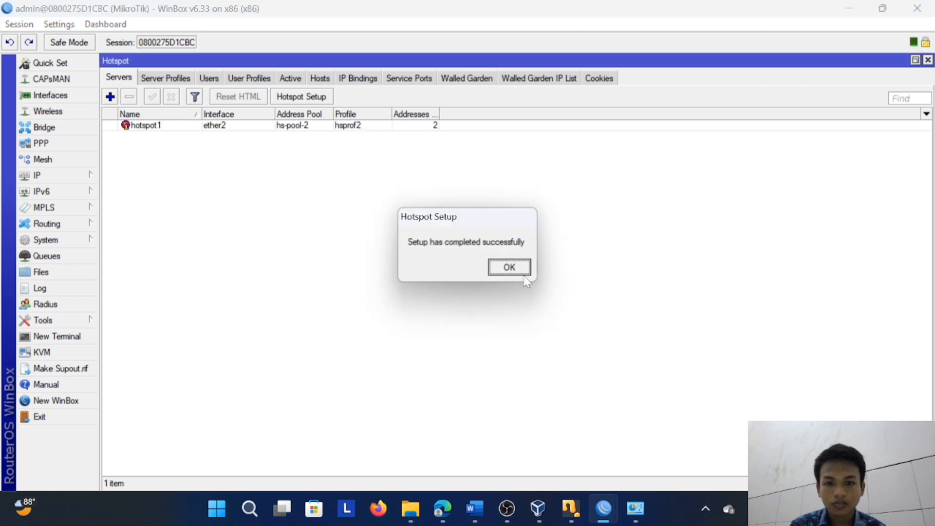
click(509, 268)
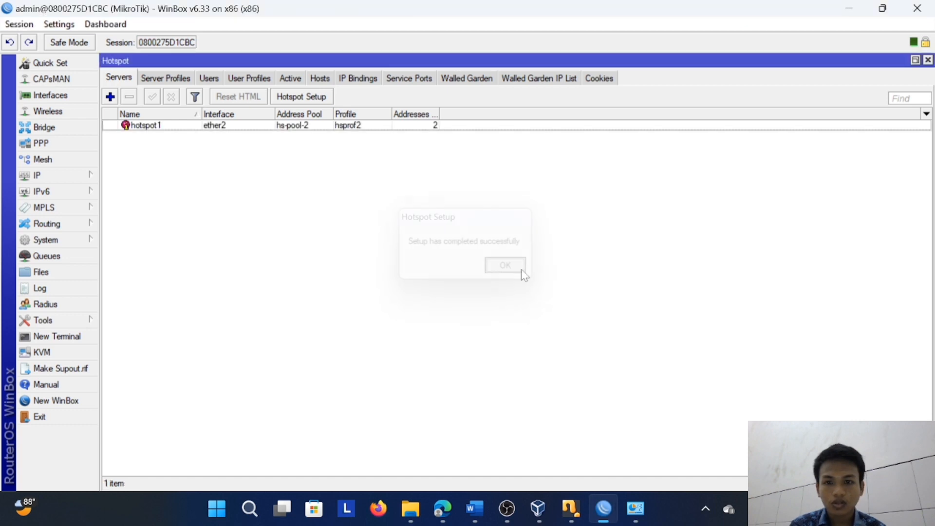
Delete the old hsprof1 profile from the hotspot server profiles
click(181, 78)
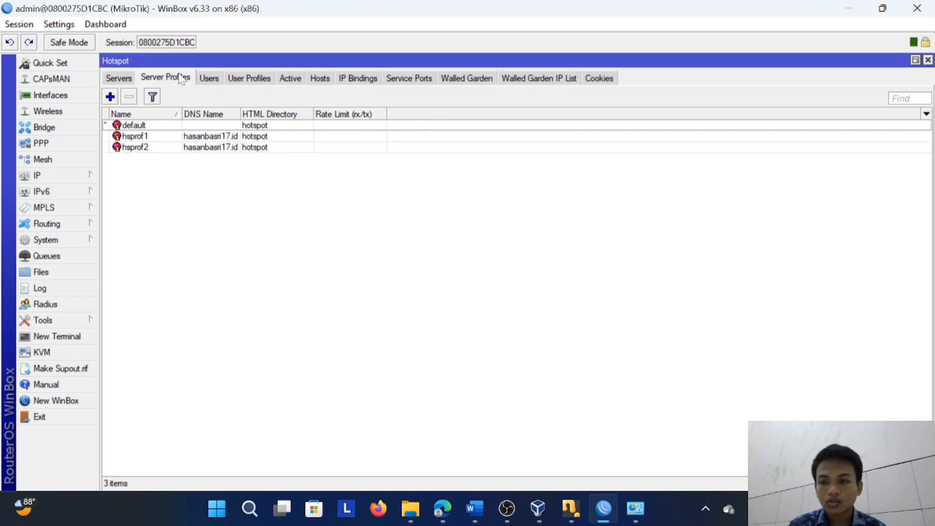
click(212, 137)
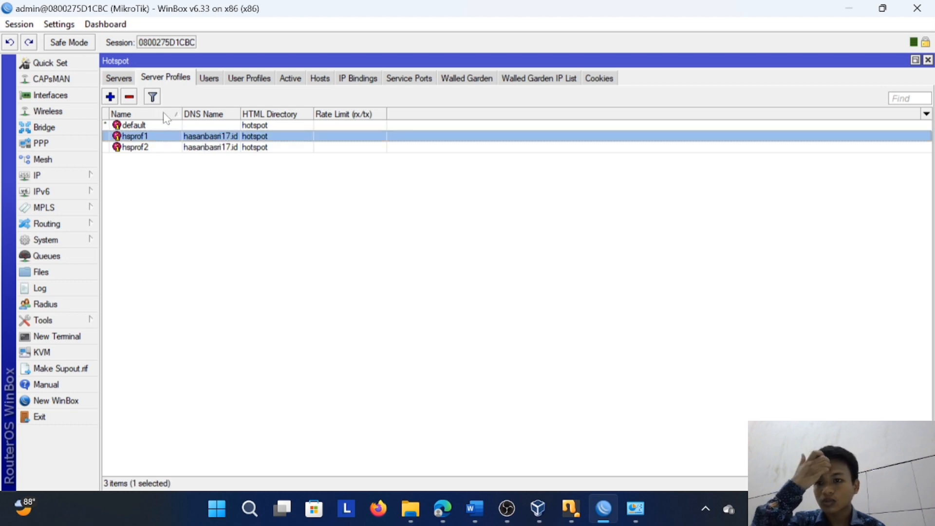
click(130, 96)
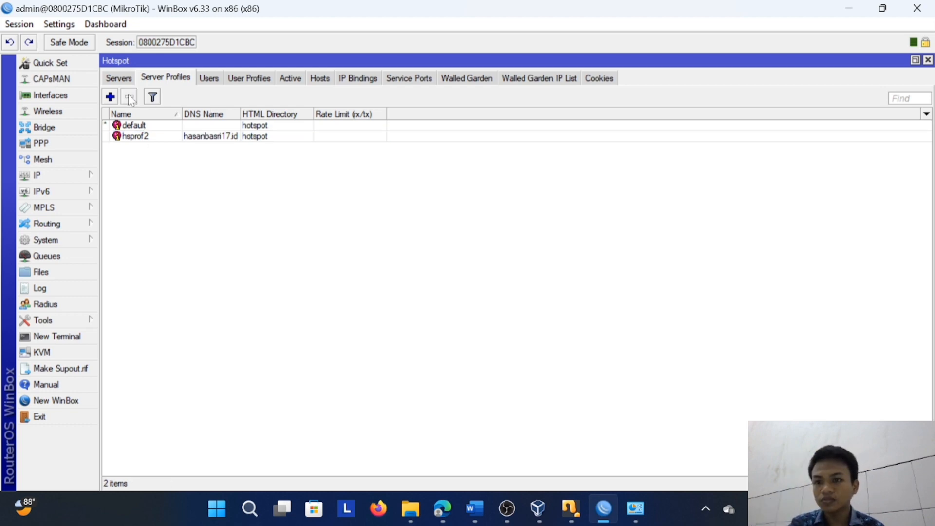
Check the general settings of hotspot user AJK_017, then close them without saving
click(217, 81)
double_click(246, 125)
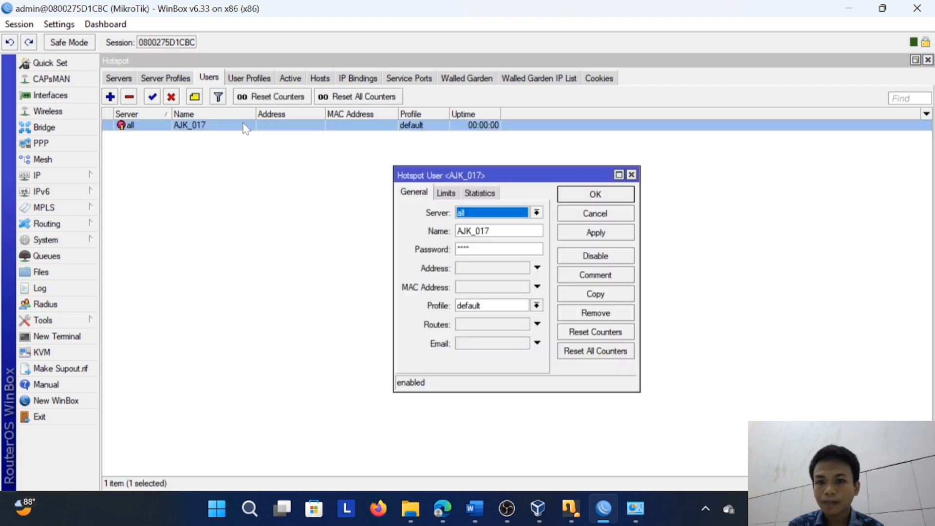
click(471, 249)
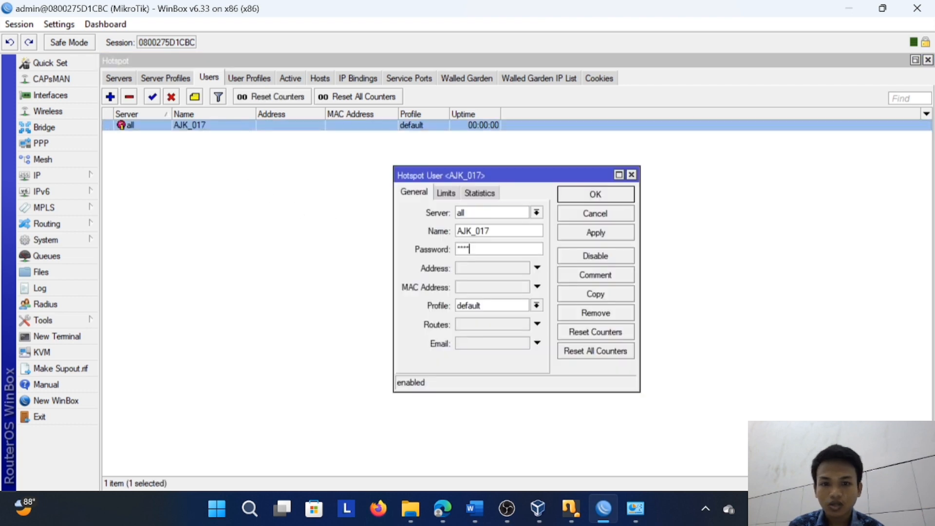
click(632, 174)
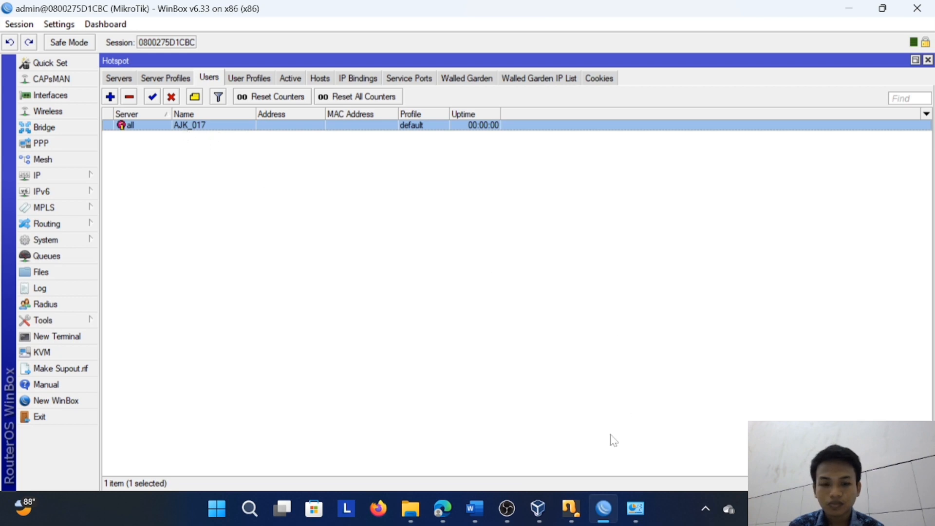
Return to Windows Network Connections, review the Ethernet 2 adapter's connection details and disable the adapter
click(450, 506)
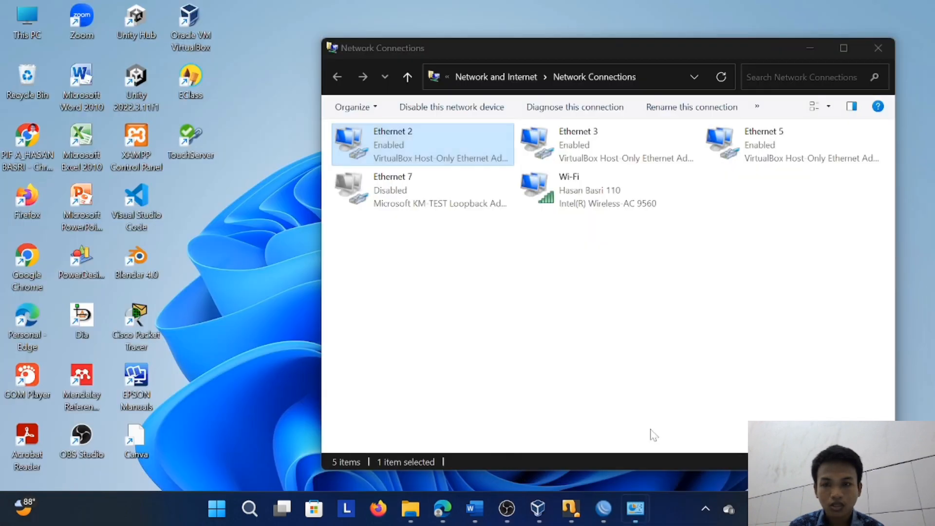
click(665, 451)
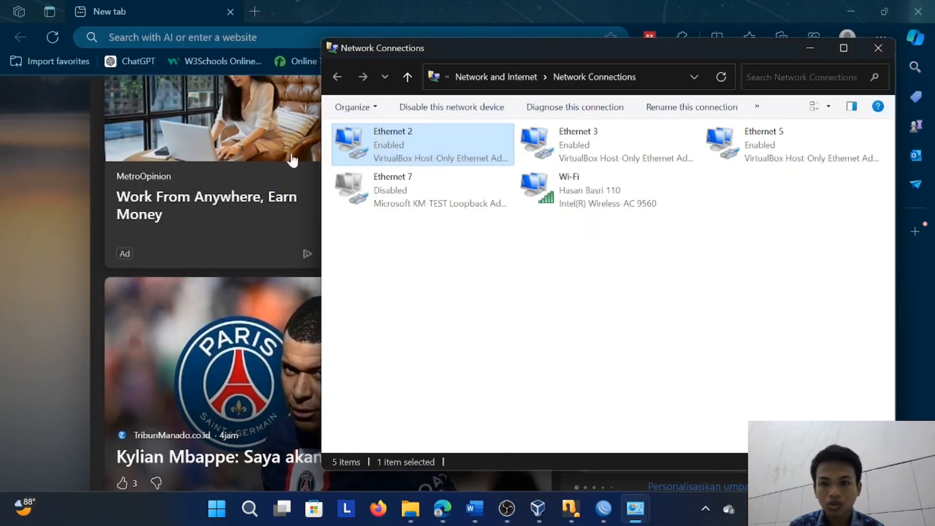
double_click(405, 162)
click(410, 253)
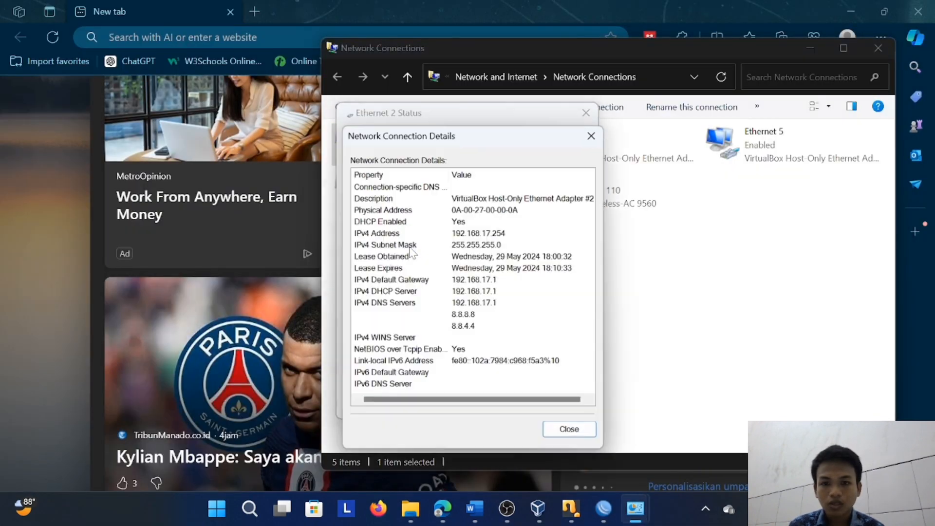
click(593, 135)
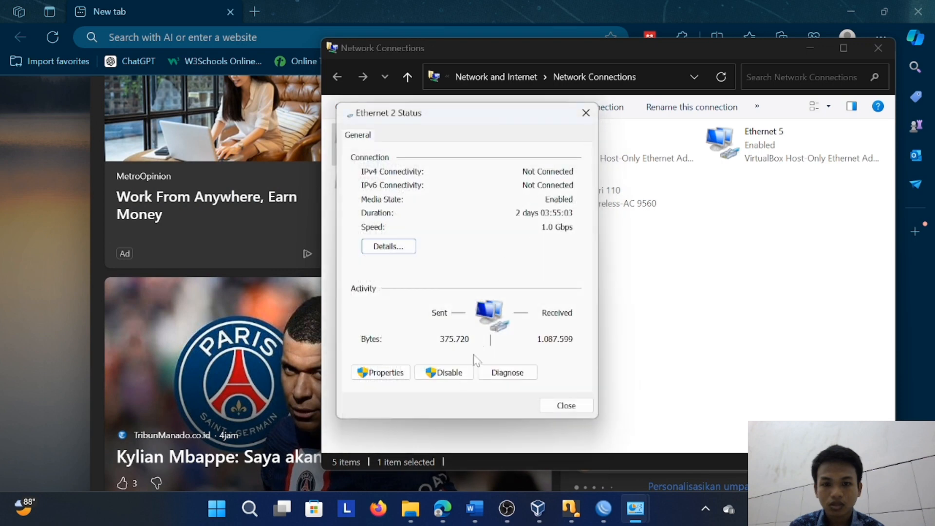
click(443, 374)
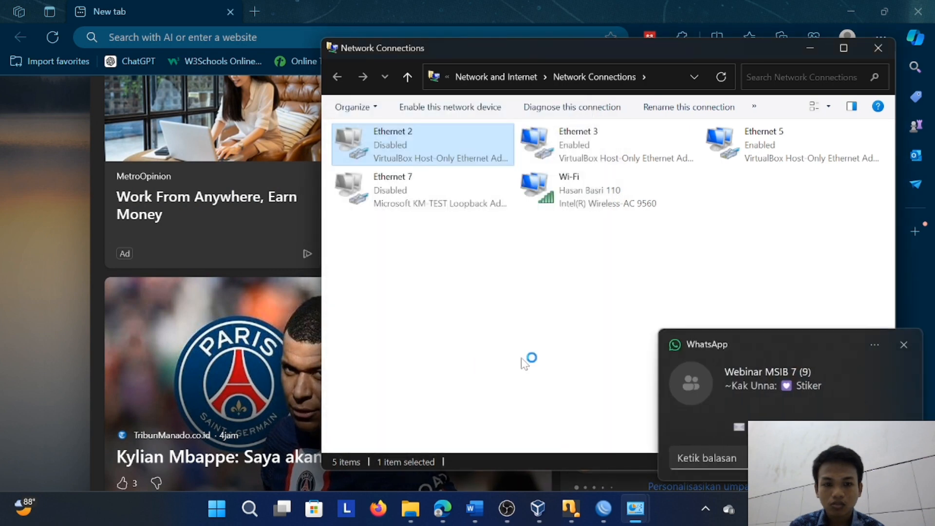
Dismiss the chat notification, re-enable the Ethernet 2 adapter and review its network connection details
click(904, 345)
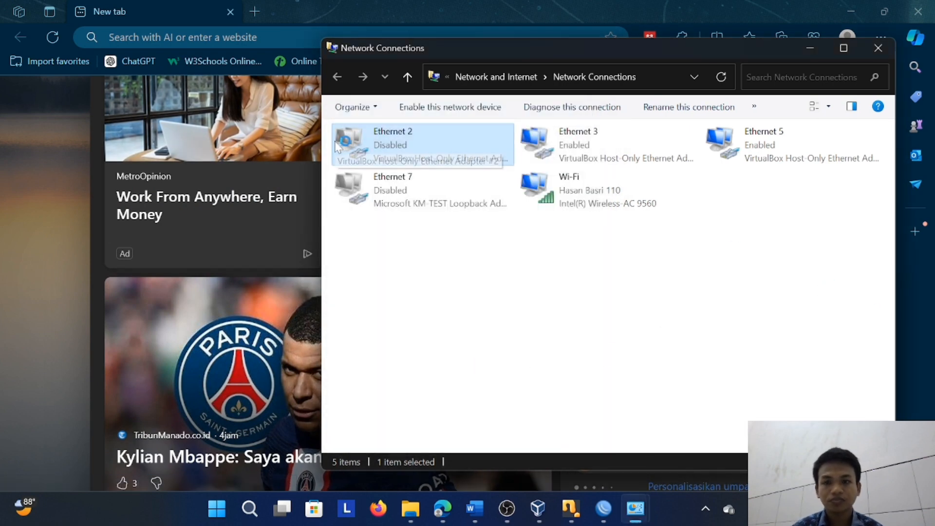
double_click(381, 142)
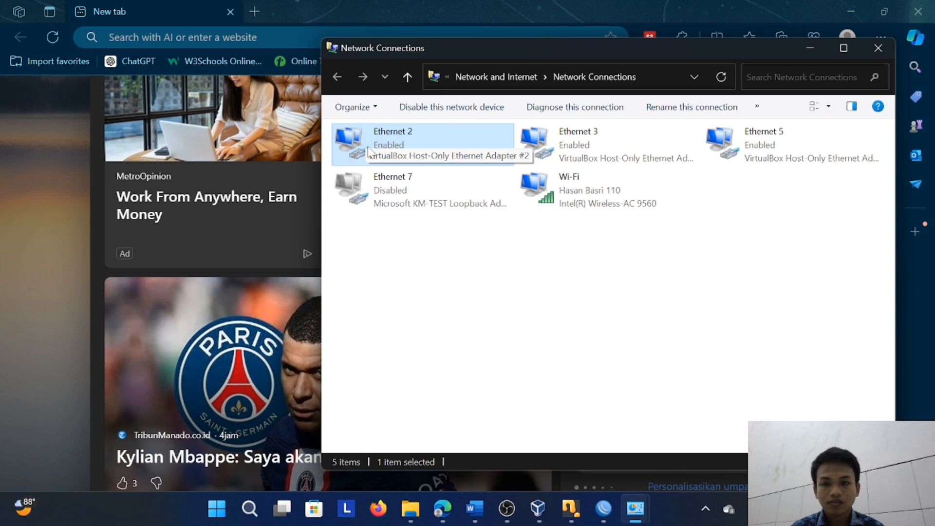
double_click(385, 146)
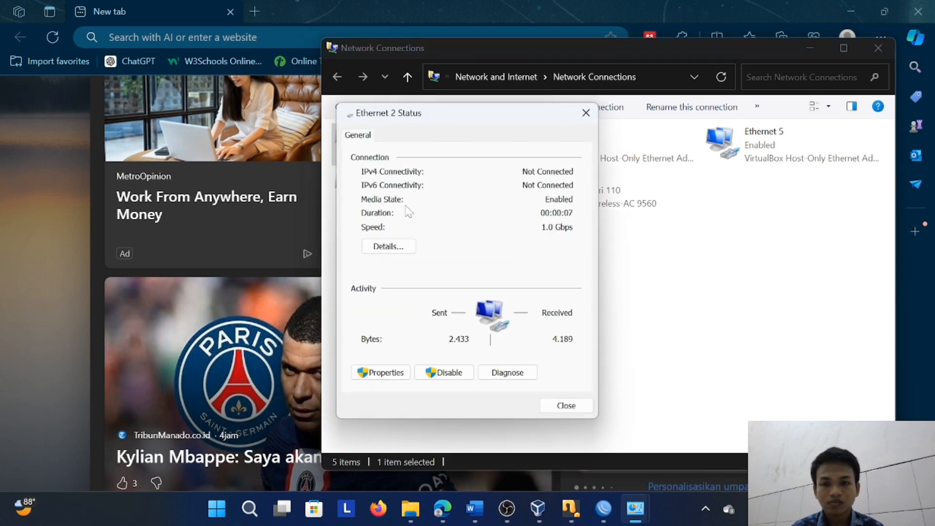
click(413, 248)
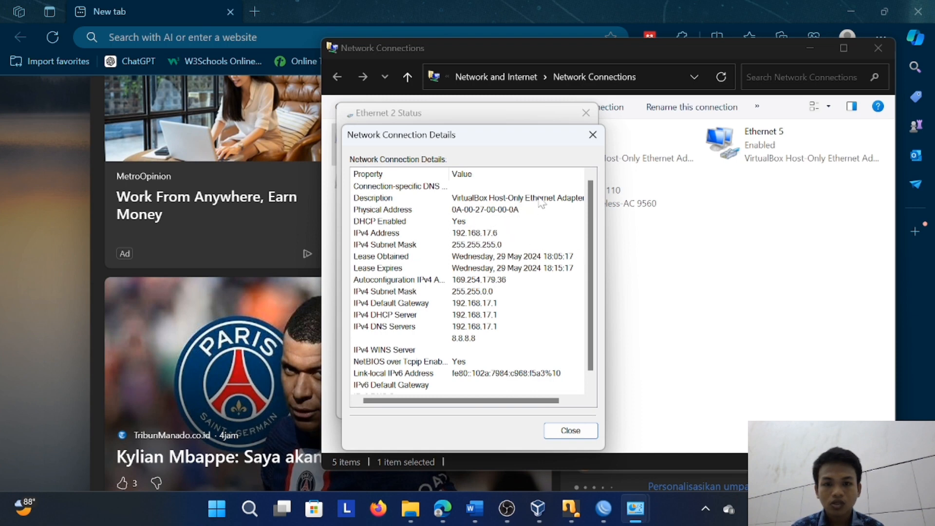
click(593, 135)
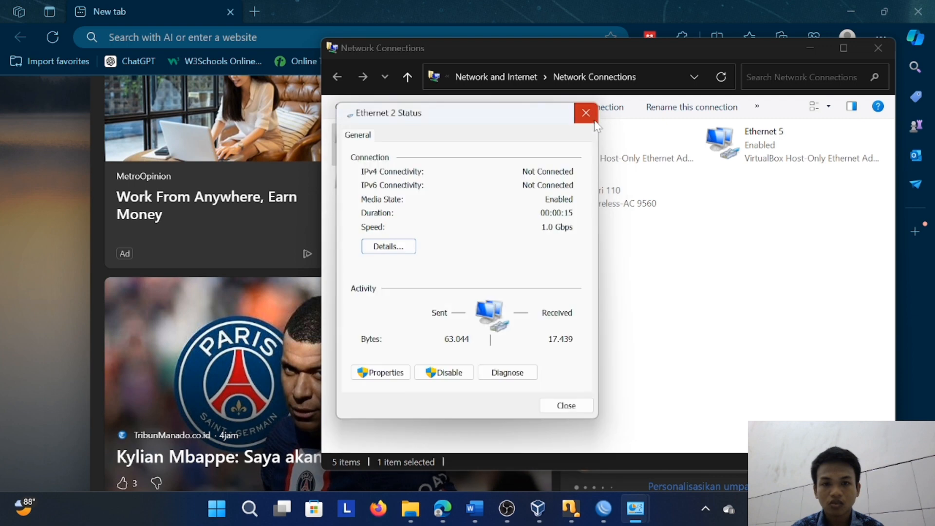
click(586, 113)
Switch to Microsoft Edge and clear its browsing data for all time, including history, cookies and cached files
click(443, 508)
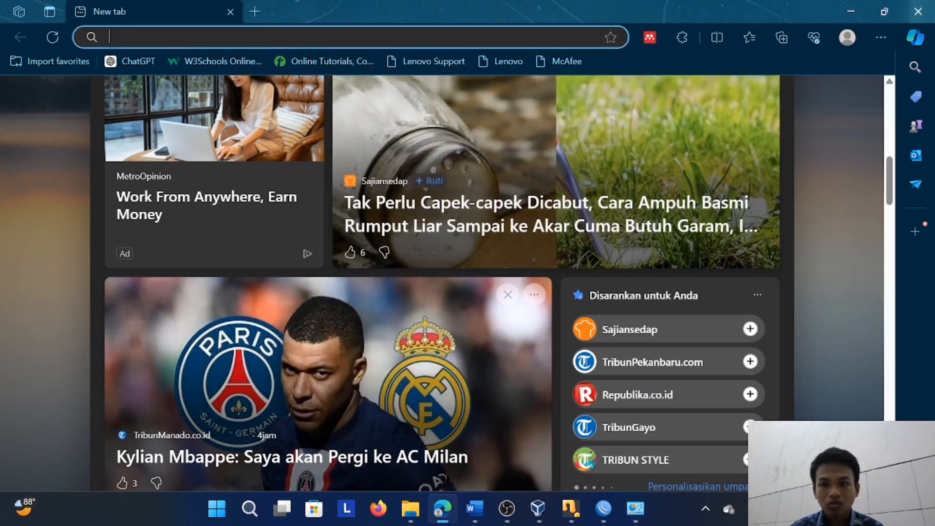
click(882, 37)
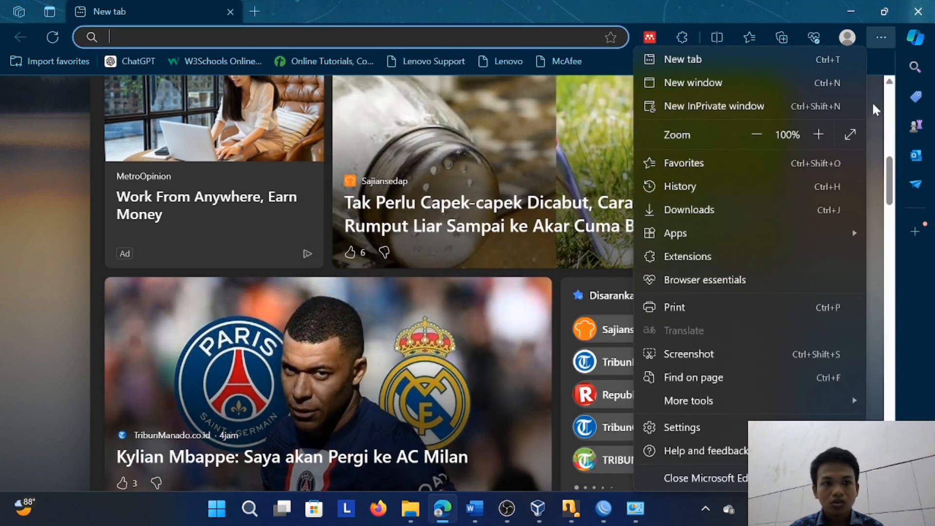
click(738, 428)
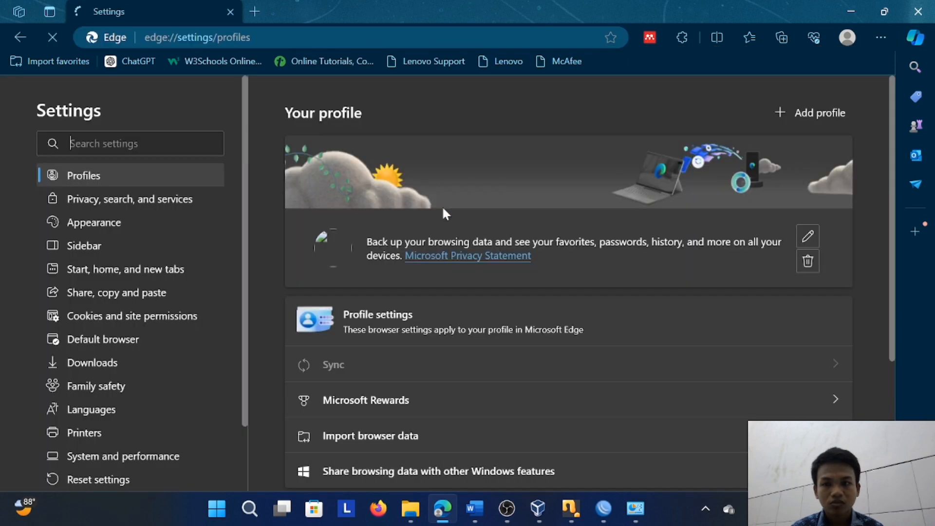
click(184, 199)
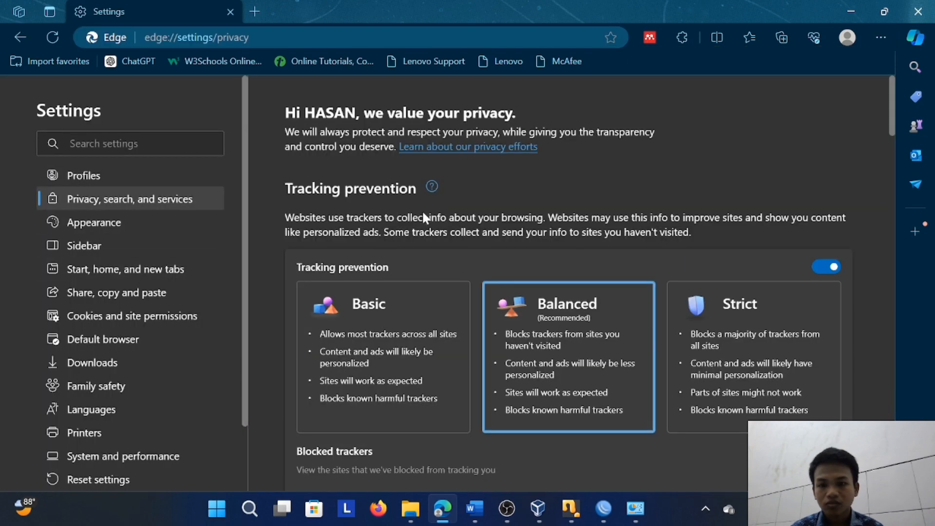
scroll(439, 244, down, 8)
click(759, 311)
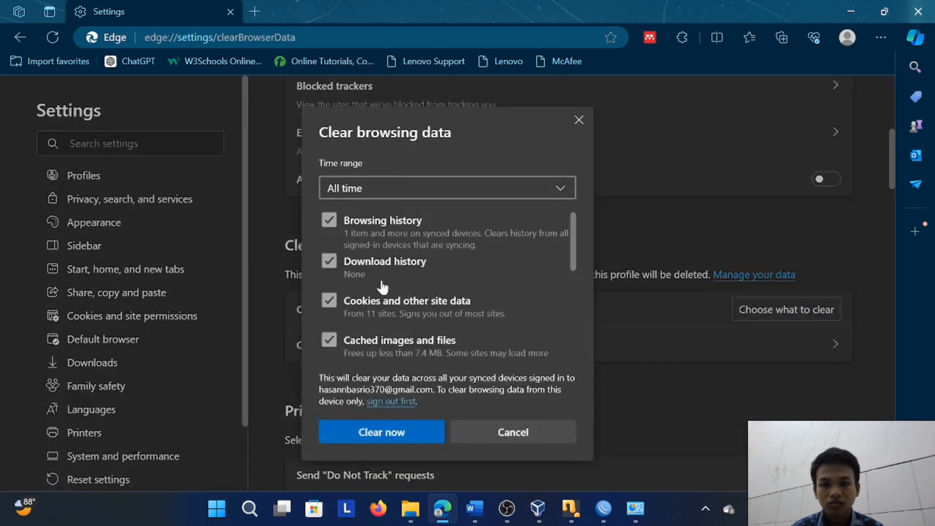
click(387, 422)
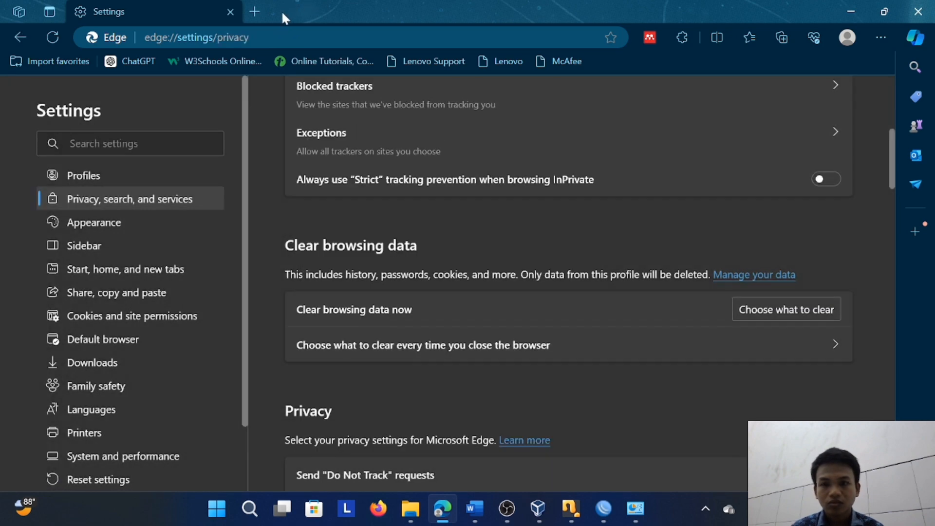
Replace the settings tab with a new tab and try a web search for trunojoyo
click(256, 13)
click(236, 10)
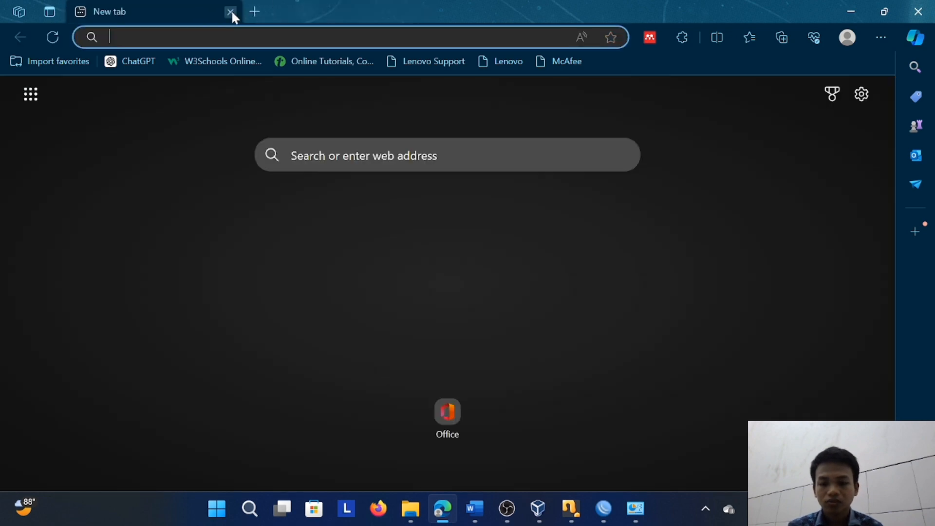
text(trunojoyo)
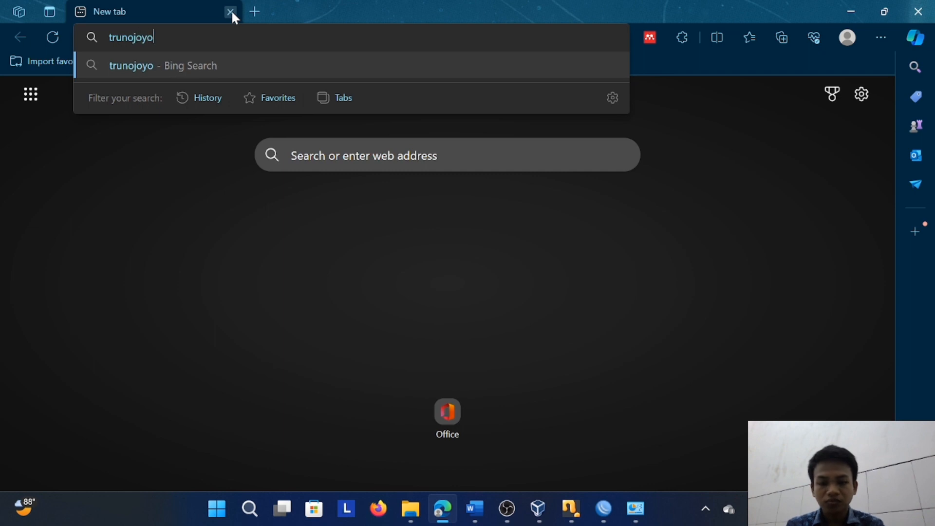
key(Return)
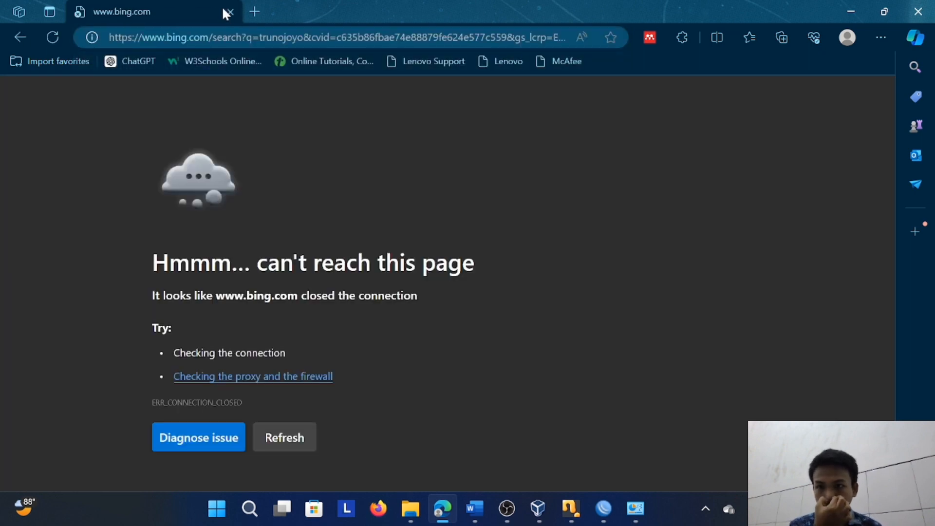
Replace the search tab with a fresh one and load the site trunojoyo.ac.id
click(260, 7)
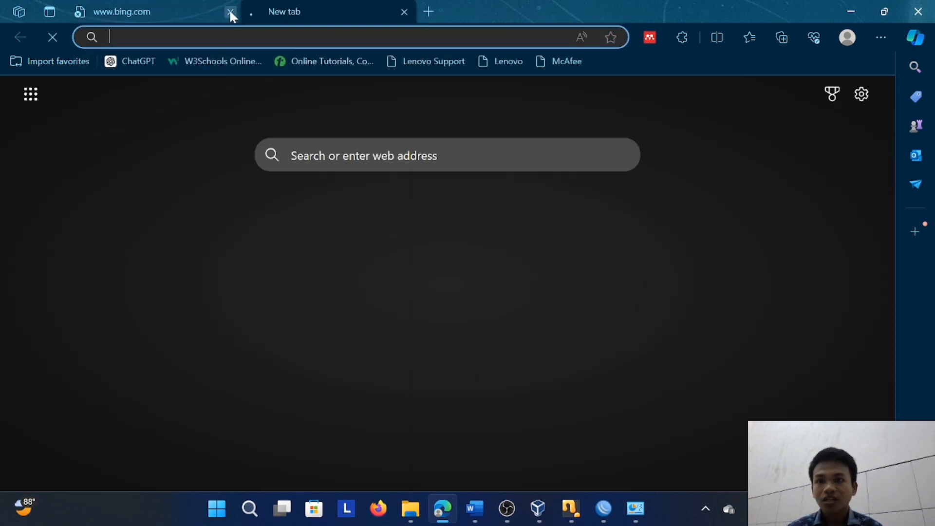
click(229, 10)
text(tr)
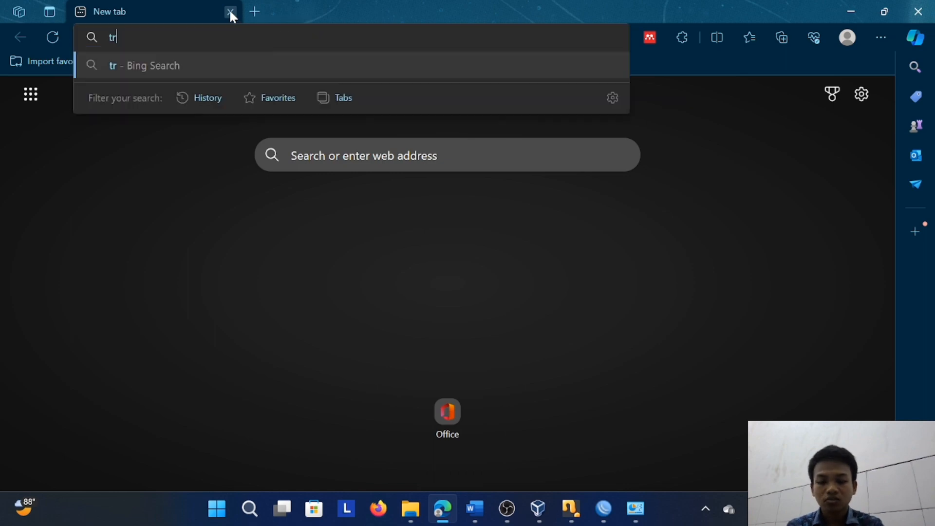
text(unojo)
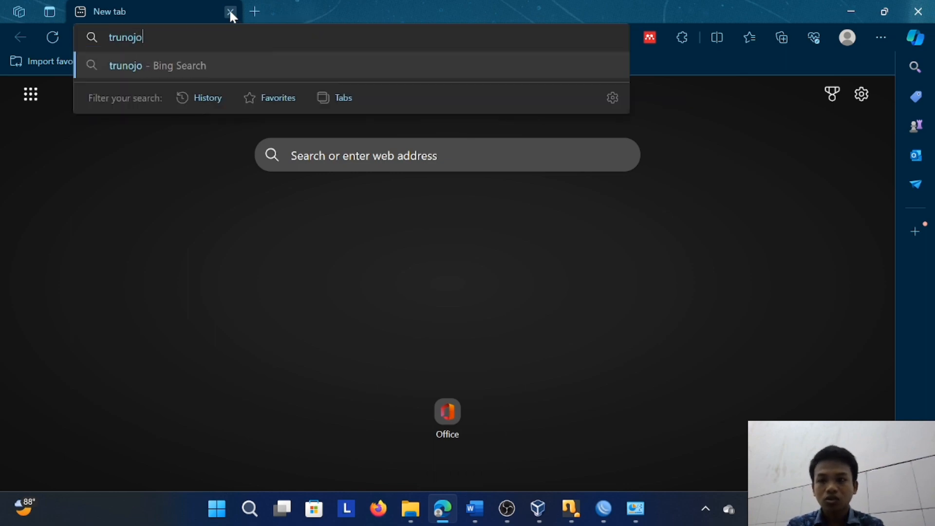
key(BackSpace)
key(BackSpace)
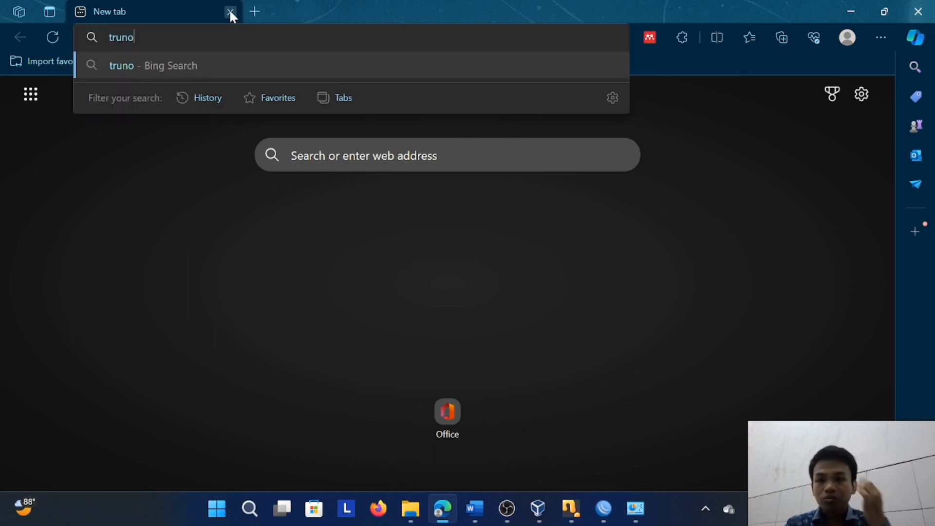
text(joyo)
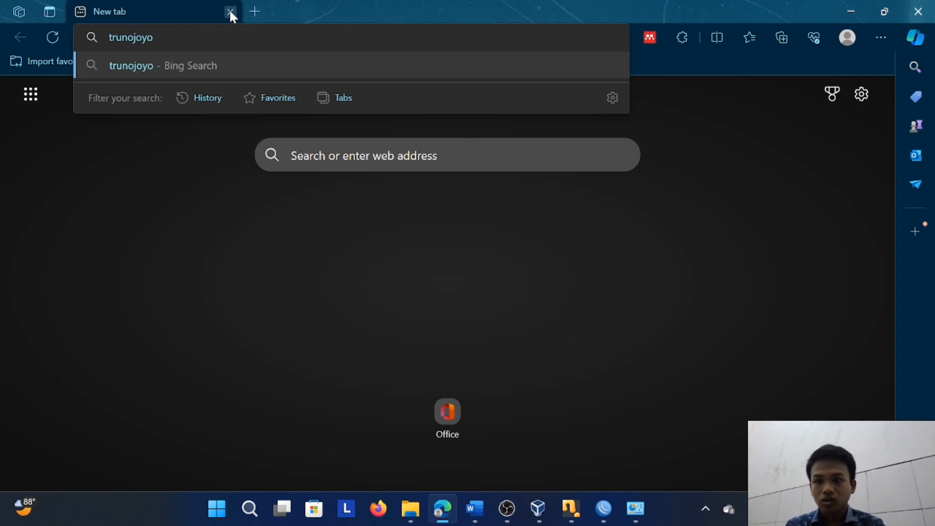
text(.ac.)
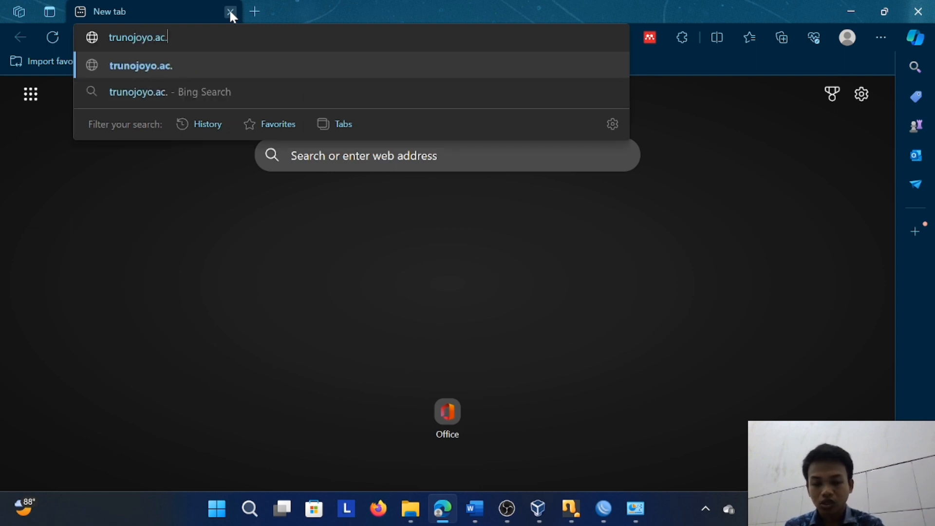
text(id)
key(Return)
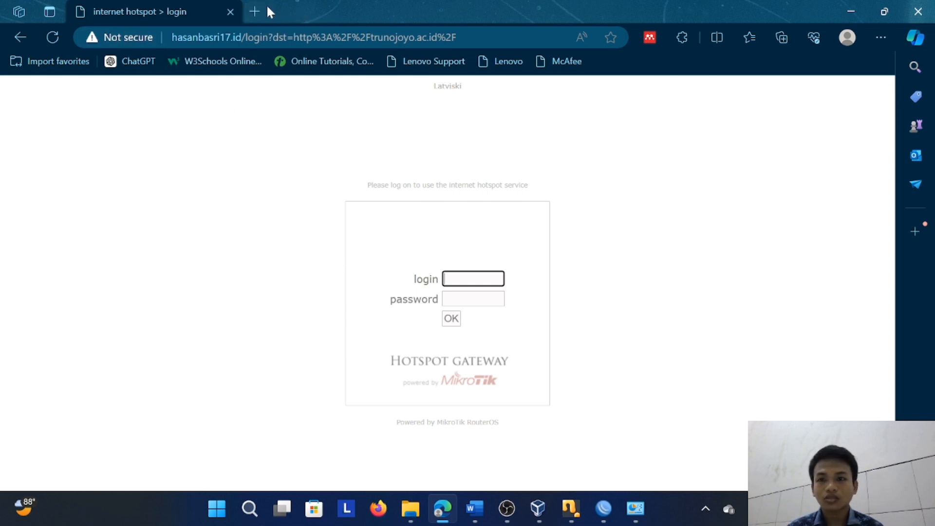
Test web access by searching for internet in a second tab, and return to the hotspot login page
click(254, 11)
text(inte)
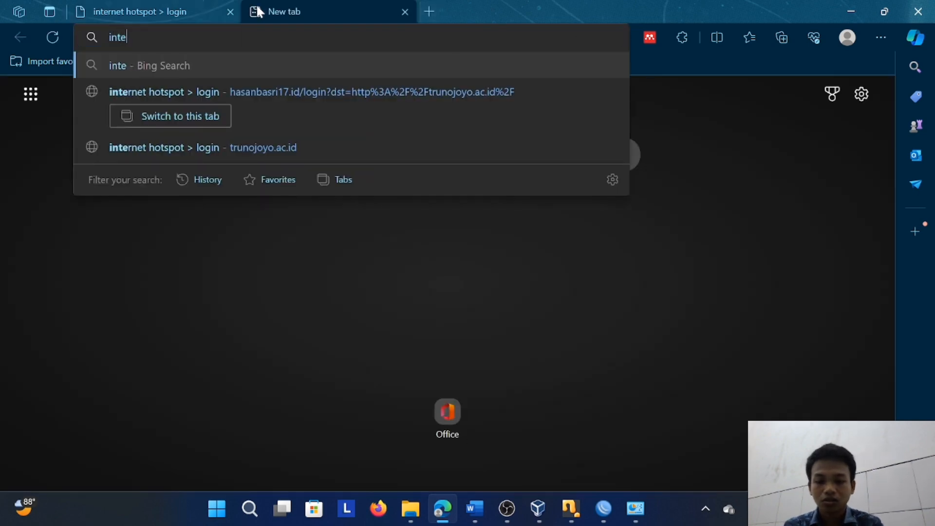
text(rnet)
key(Return)
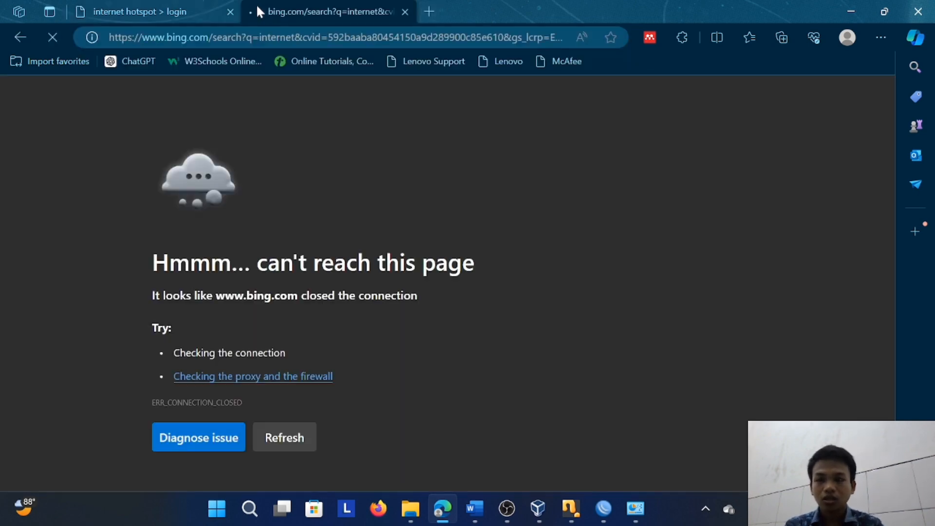
click(183, 2)
click(293, 7)
click(176, 6)
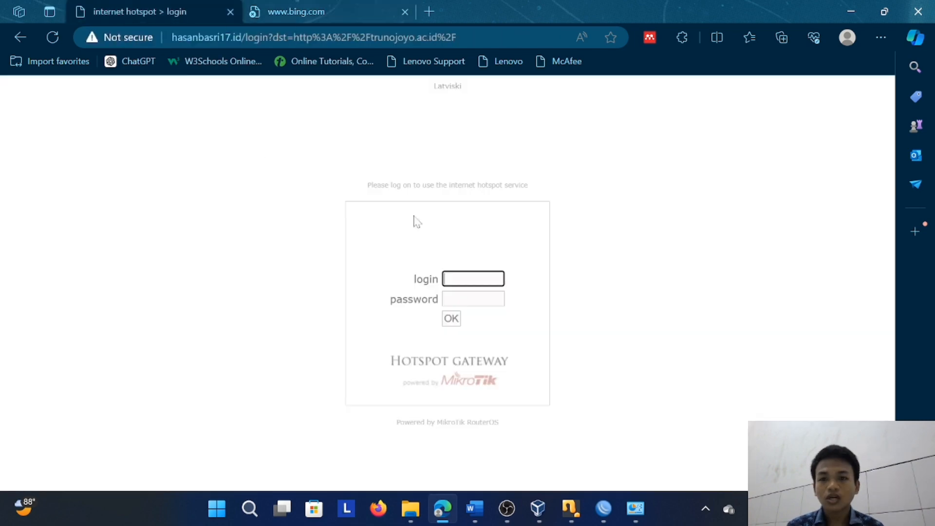
click(474, 280)
click(558, 251)
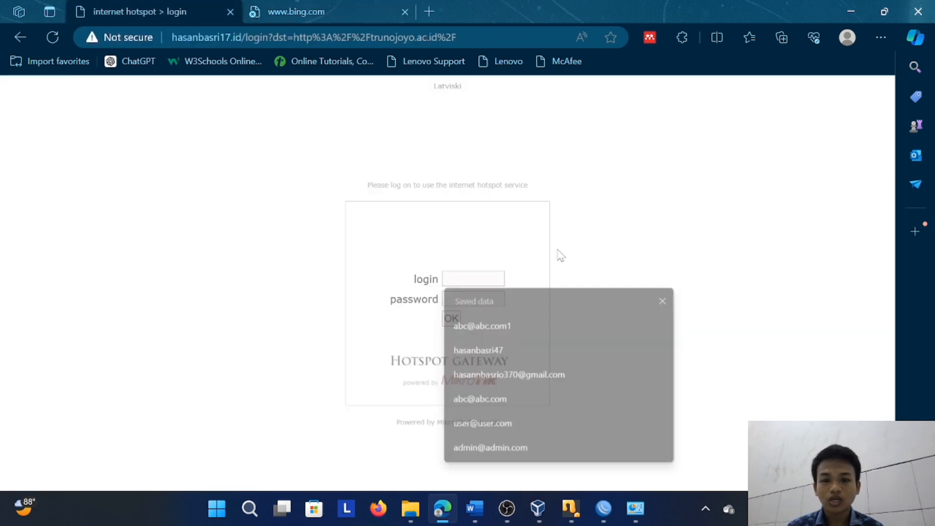
click(478, 280)
click(437, 268)
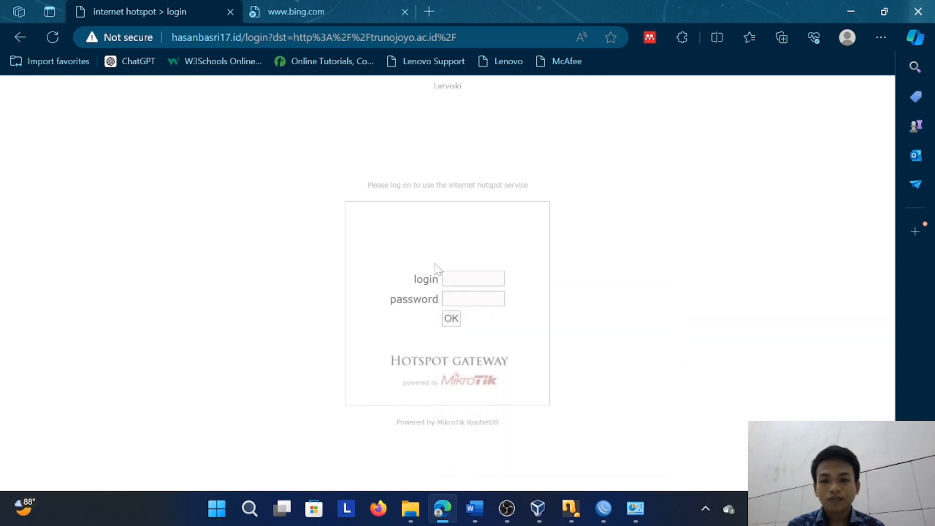
click(451, 275)
click(455, 251)
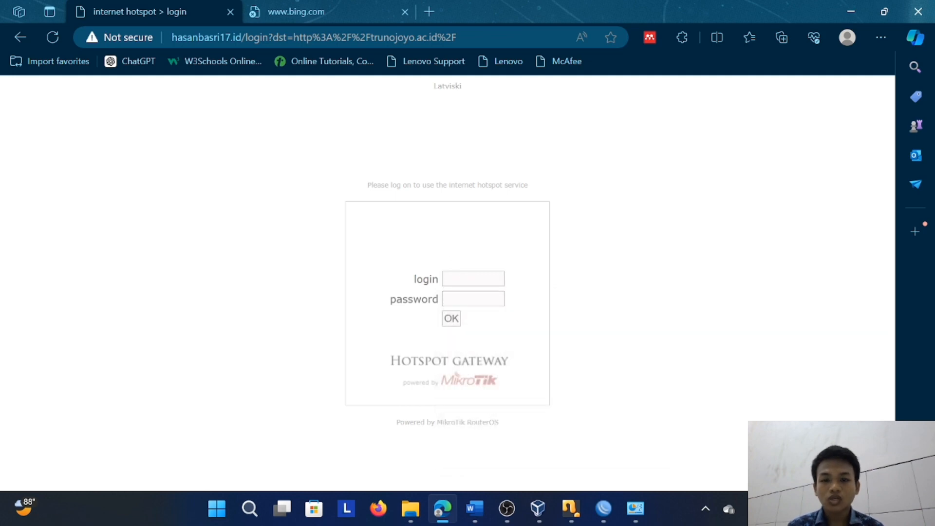
Log in to the hotspot as AJK_017 with the account password and dismiss the offer to save the password
click(456, 278)
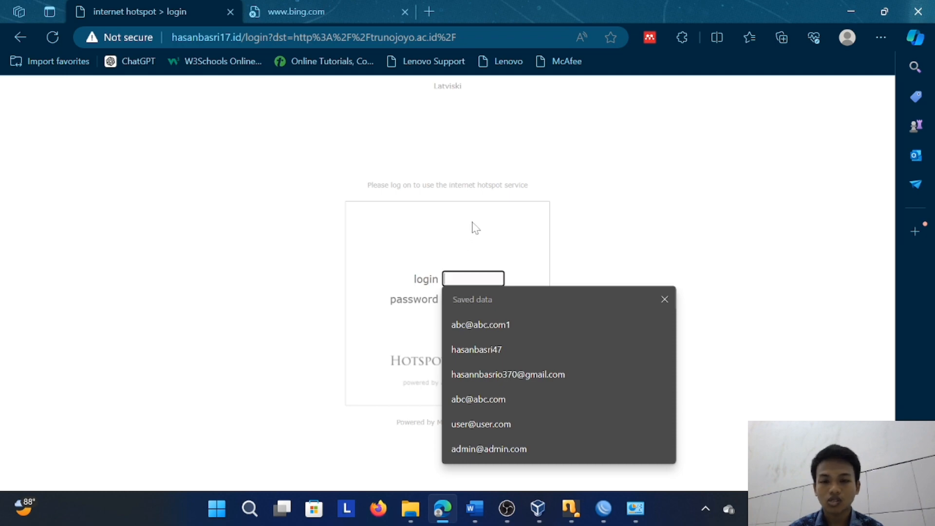
key(Caps_Lock)
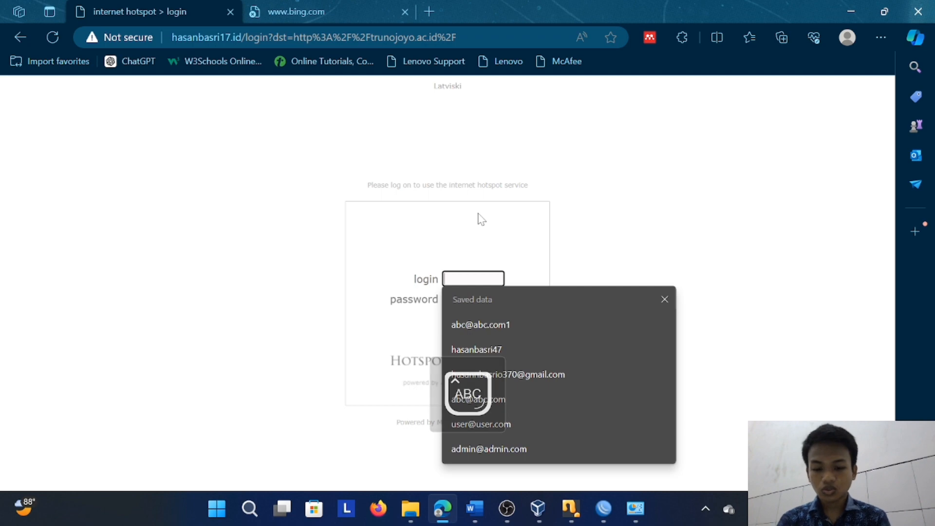
text(JK)
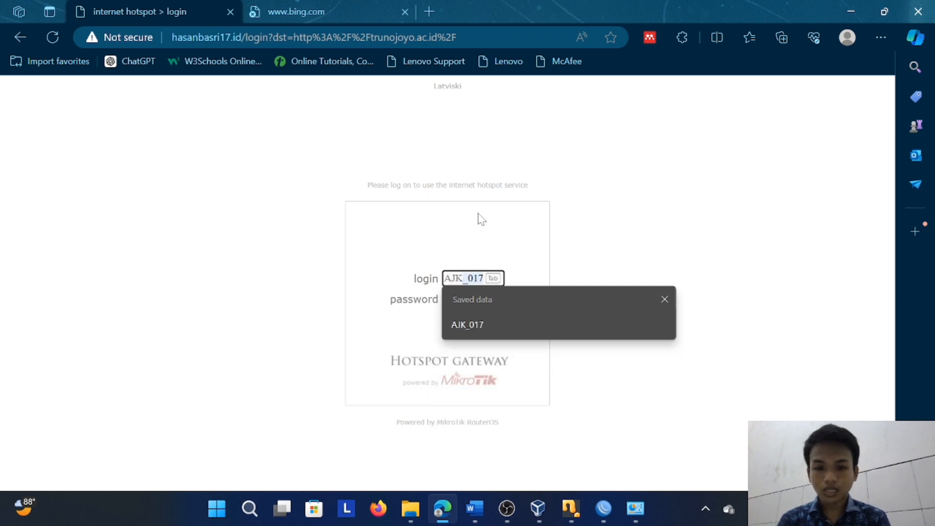
click(467, 325)
key(Tab)
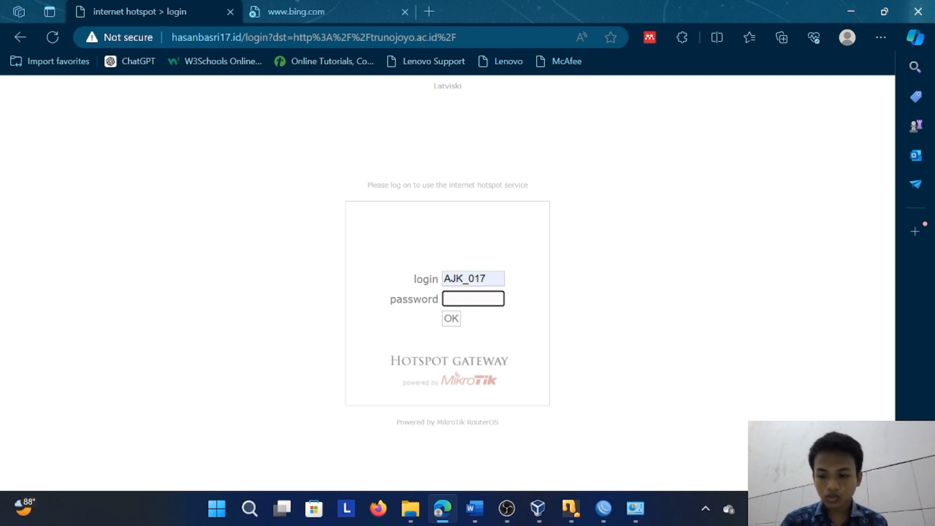
key(Caps_Lock)
text(a)
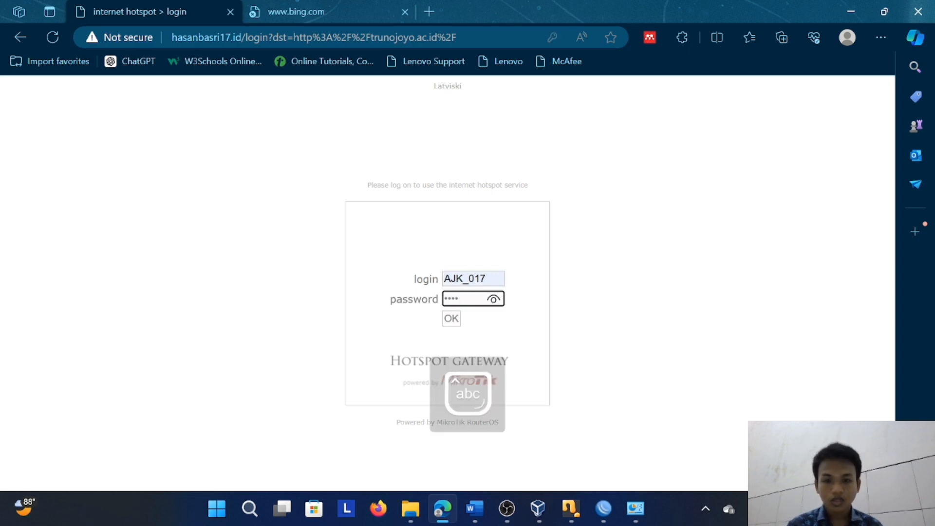
click(457, 324)
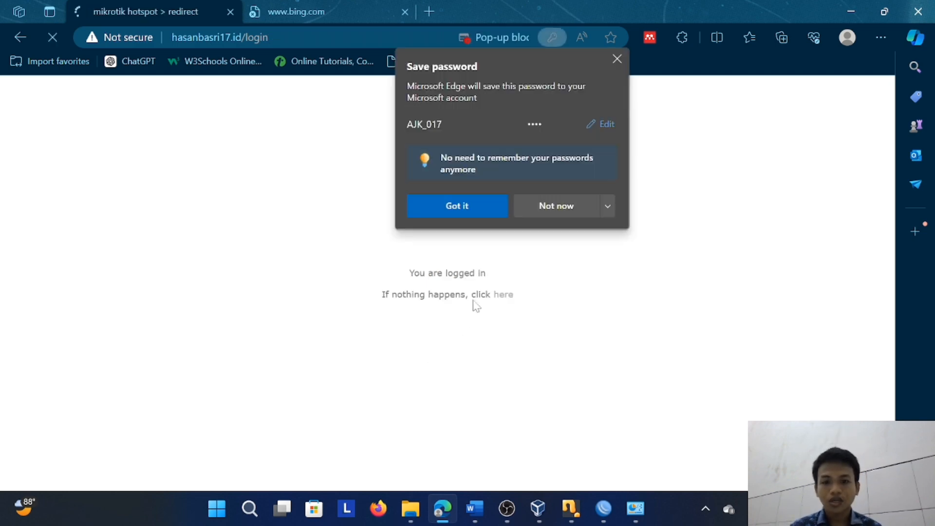
click(613, 58)
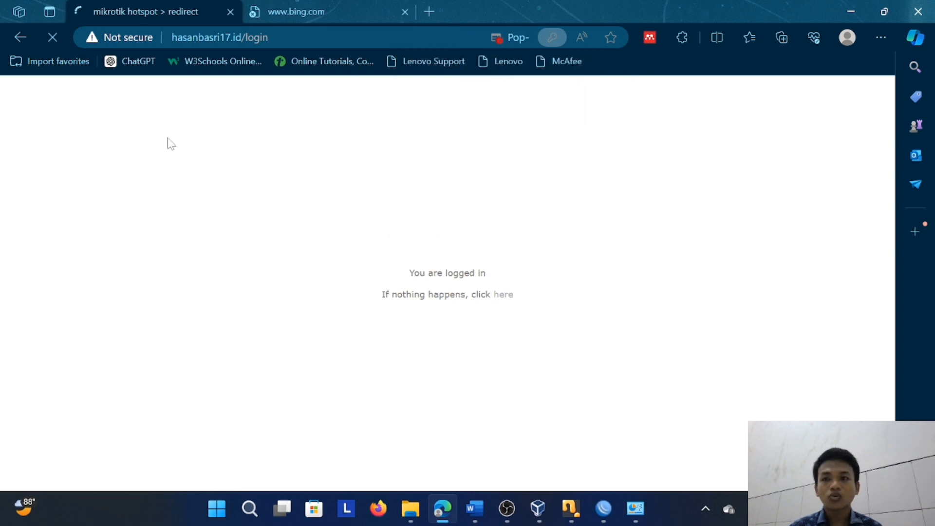
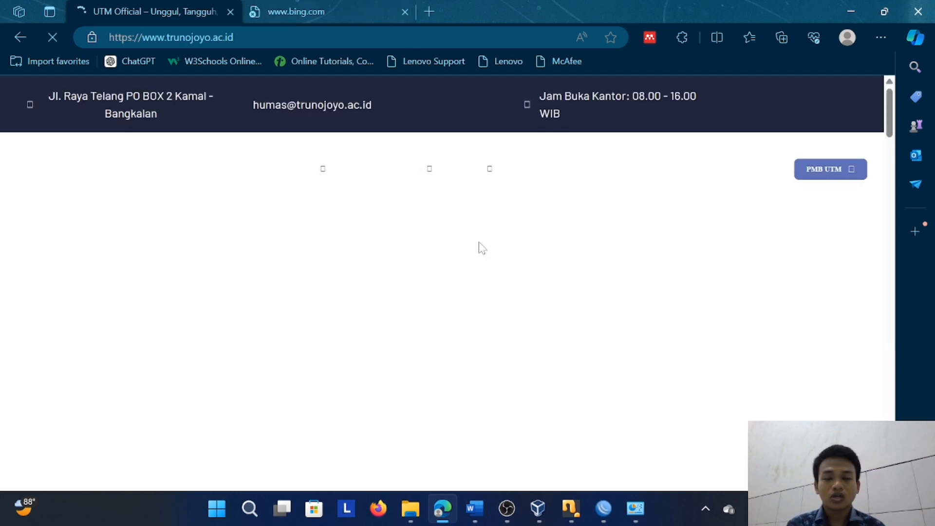
Reload the failed internet search in the second tab, look over its results and close that tab
mouse_move(328, 190)
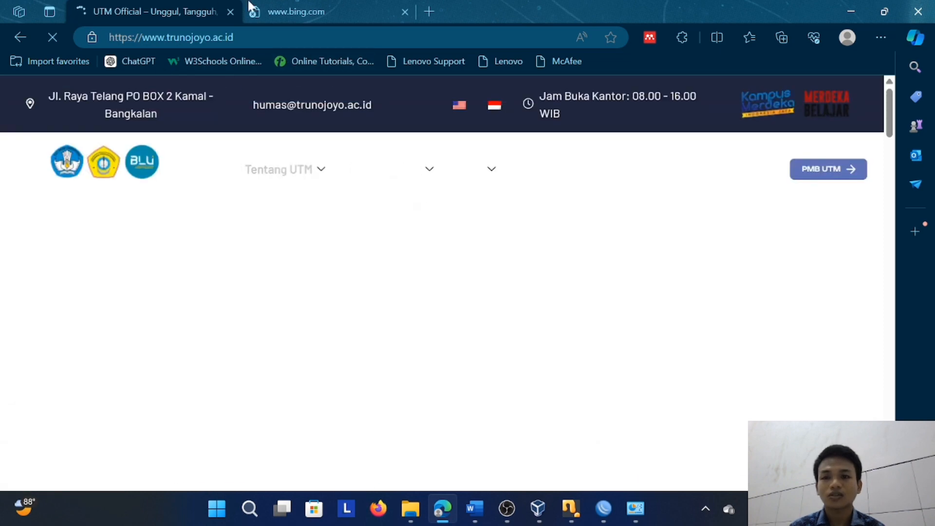
click(311, 14)
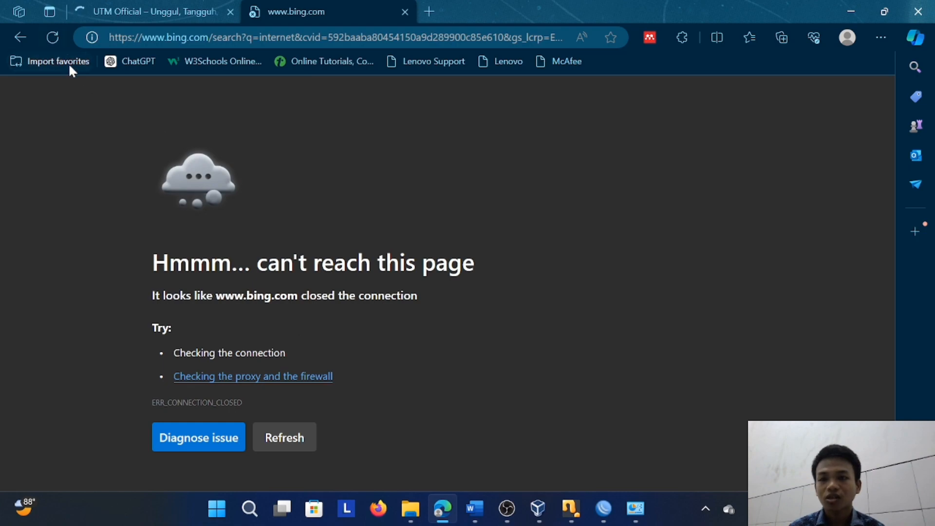
click(55, 36)
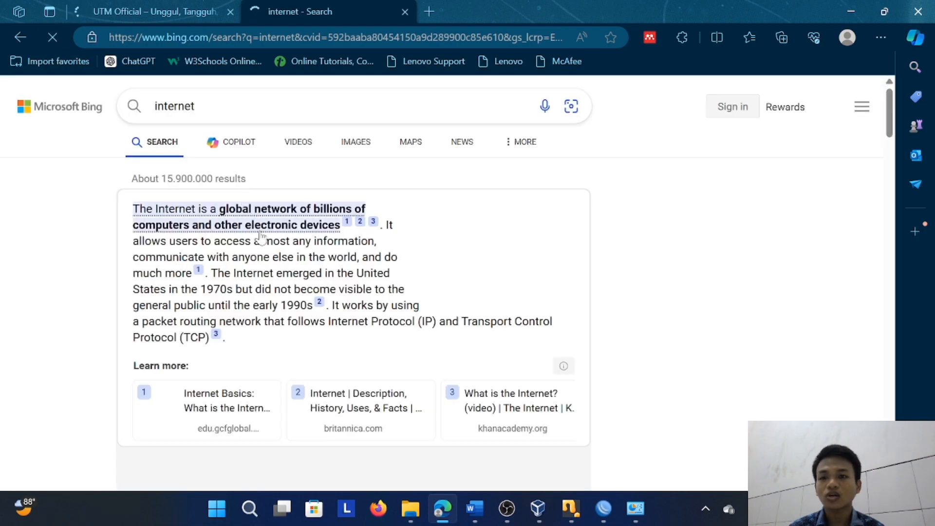
scroll(266, 233, down, 15)
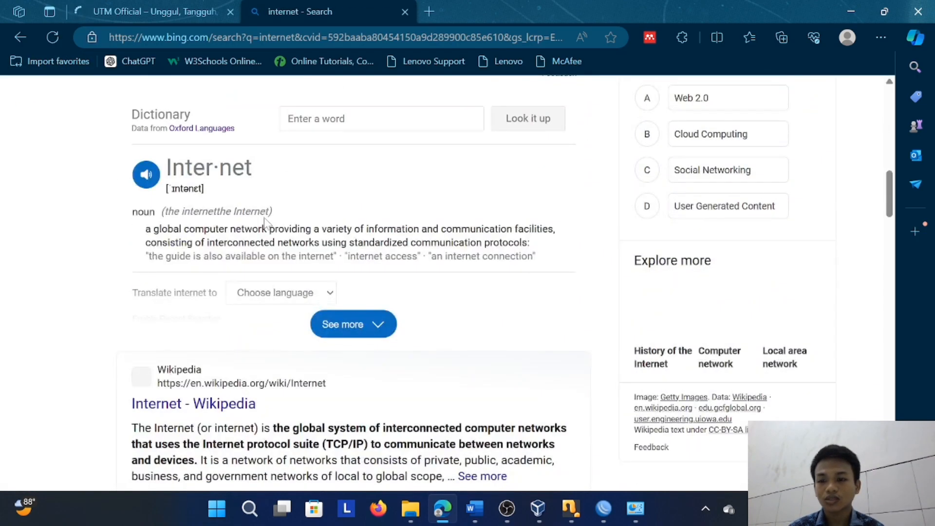
scroll(354, 282, up, 15)
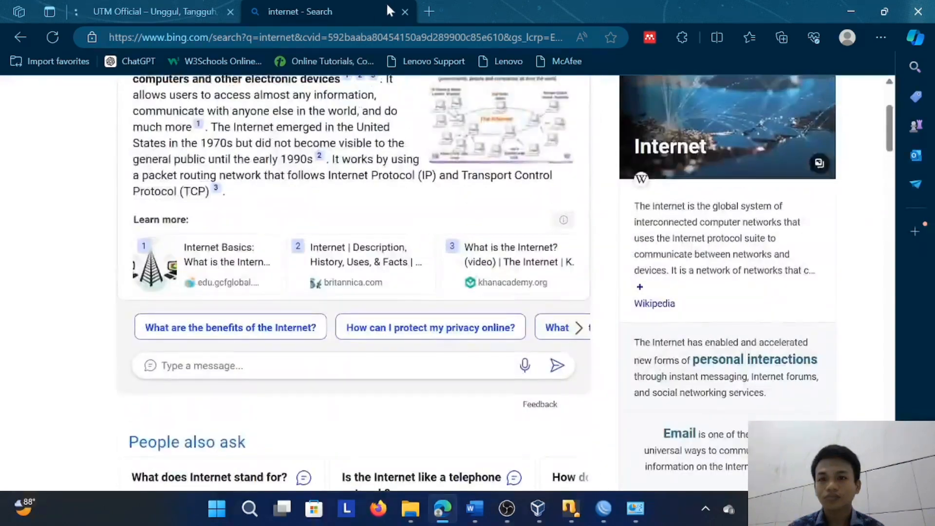
click(405, 12)
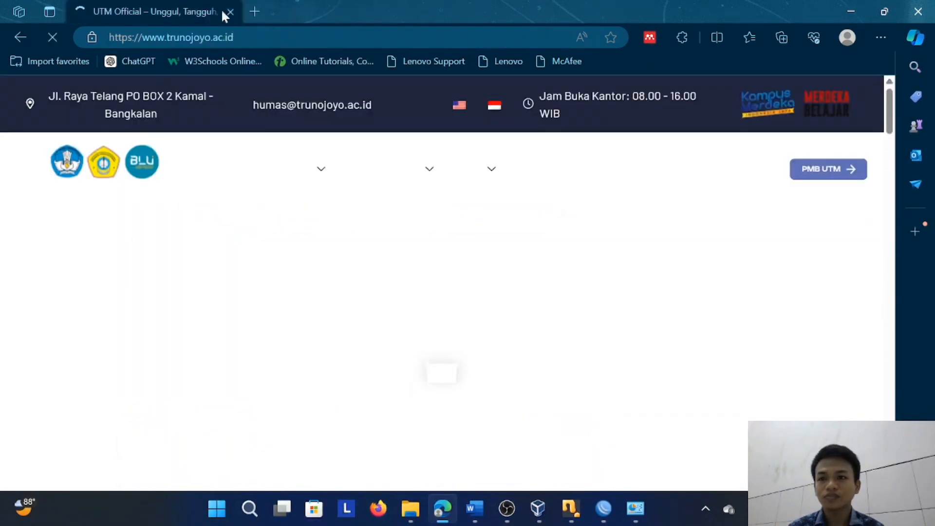
Run a web search for trunojoyo in a new tab
click(255, 12)
text(t)
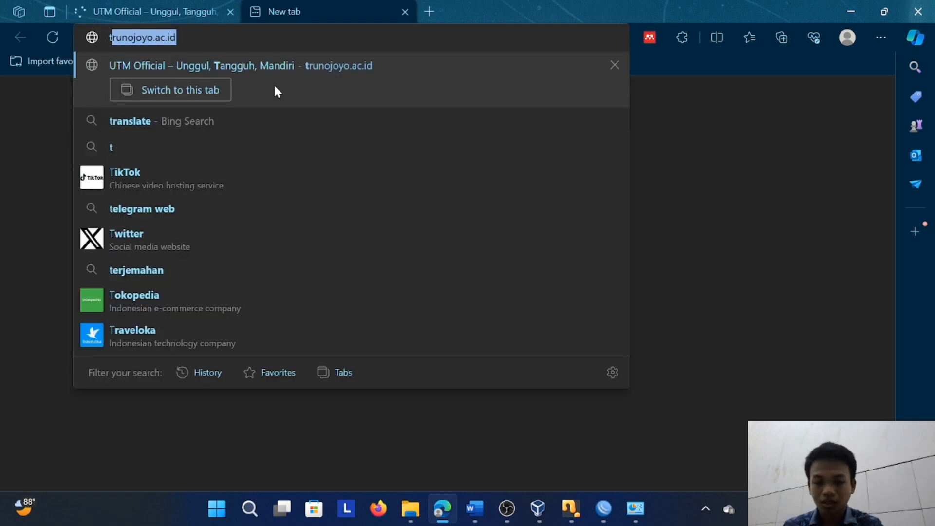
text(runojoyo)
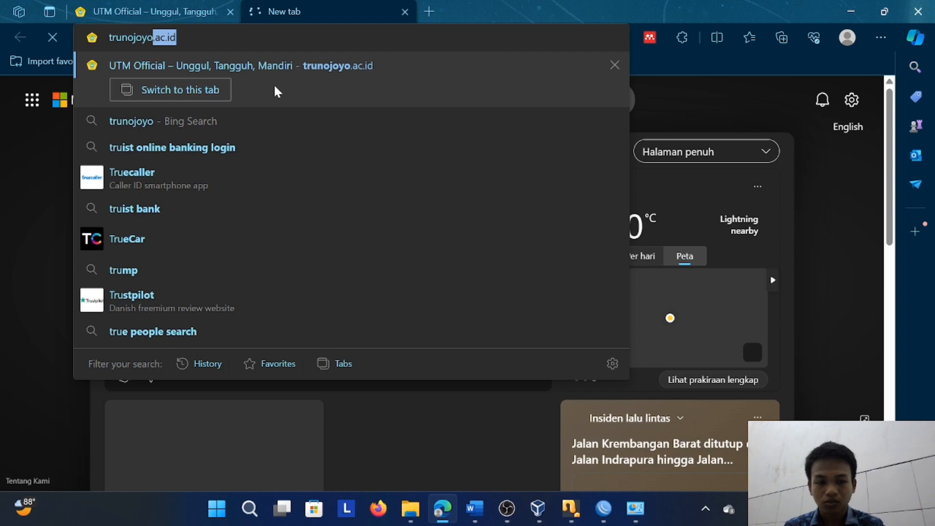
key(BackSpace)
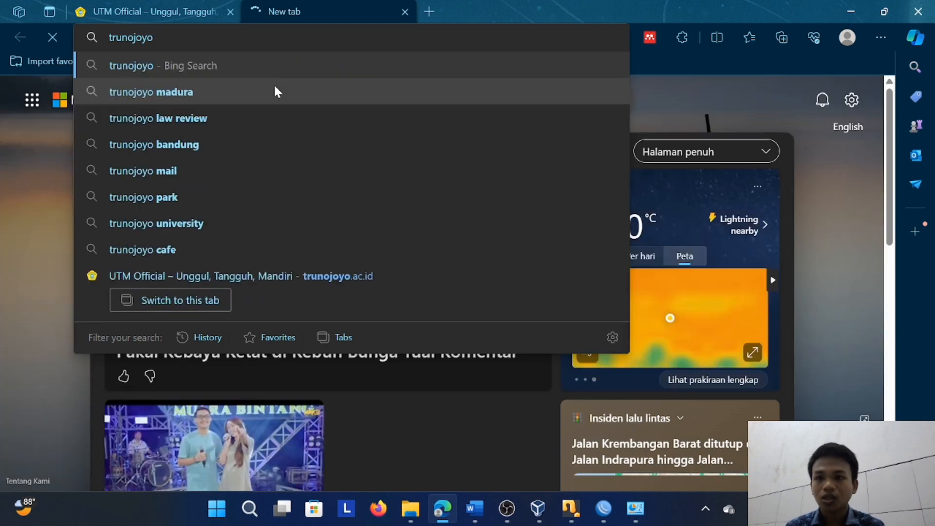
key(Return)
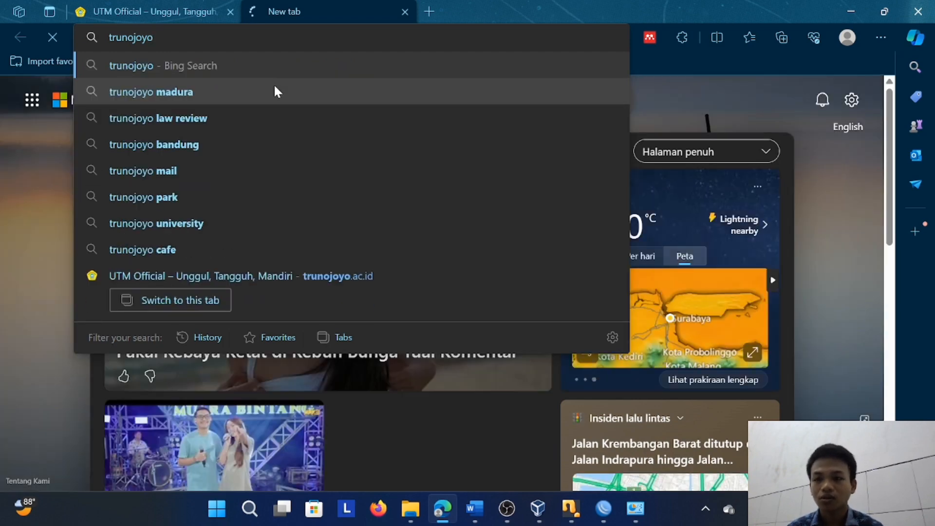
scroll(323, 114, down, 2)
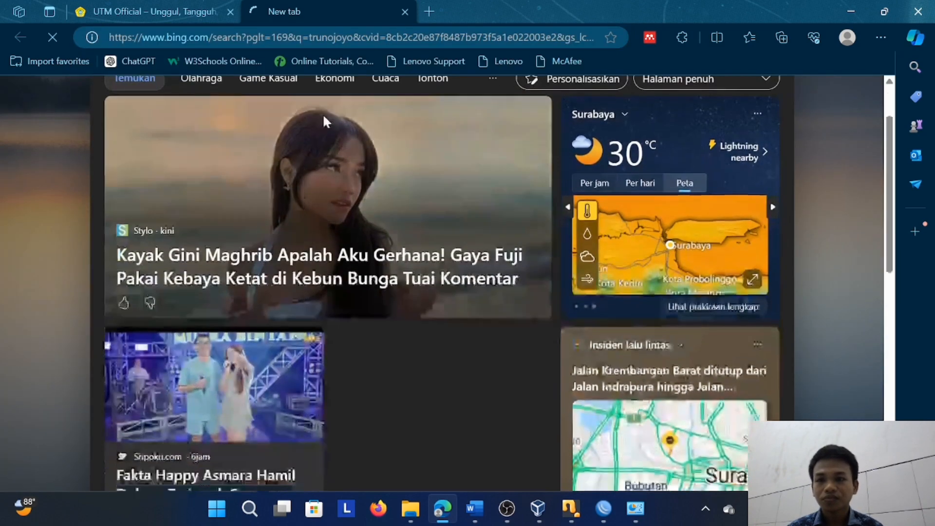
scroll(322, 244, down, 10)
Look through the trunojoyo.ac.id home page, including its headlines and news sections, and return to the trunojoyo search results
click(166, 6)
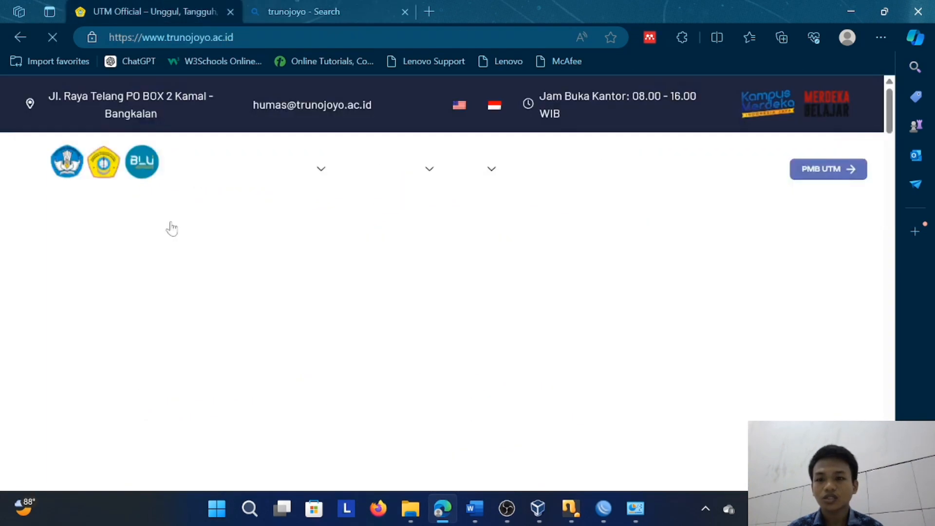
scroll(268, 217, down, 10)
scroll(274, 211, down, 1)
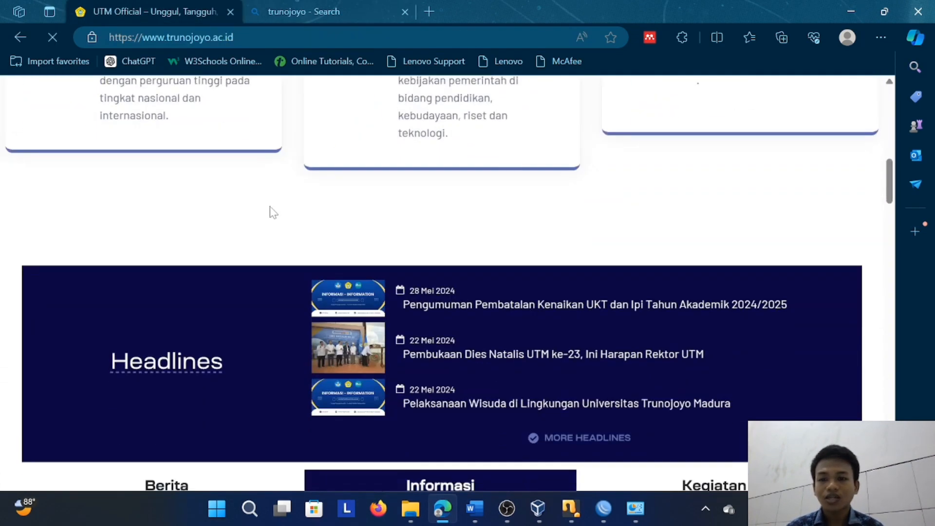
click(321, 8)
click(153, 7)
scroll(333, 169, down, 10)
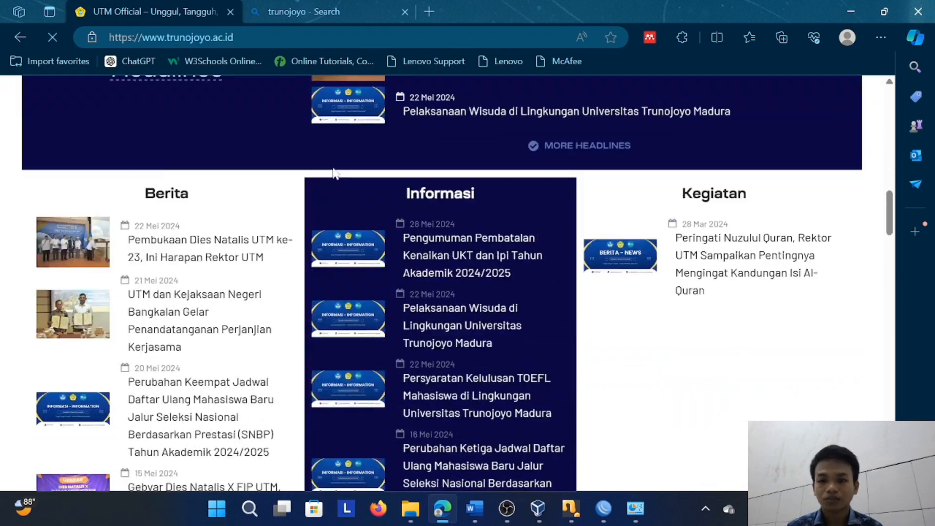
scroll(331, 169, up, 8)
scroll(327, 163, up, 10)
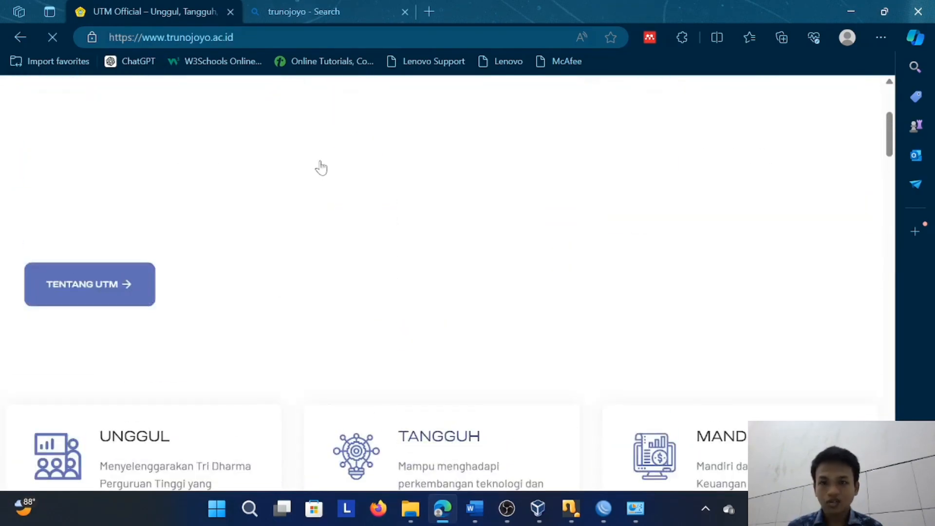
click(360, 2)
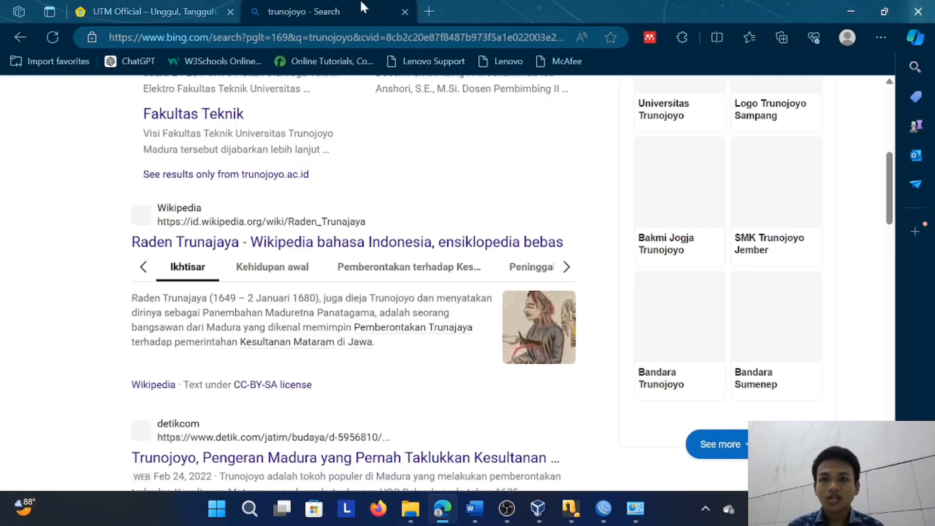
Open a third tab and enter the hotspot's domain as the address
click(427, 12)
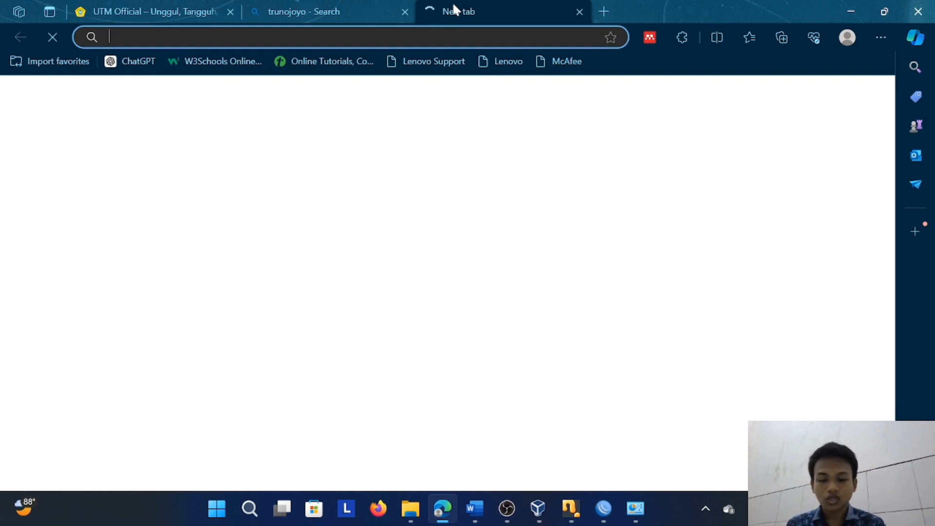
text(has)
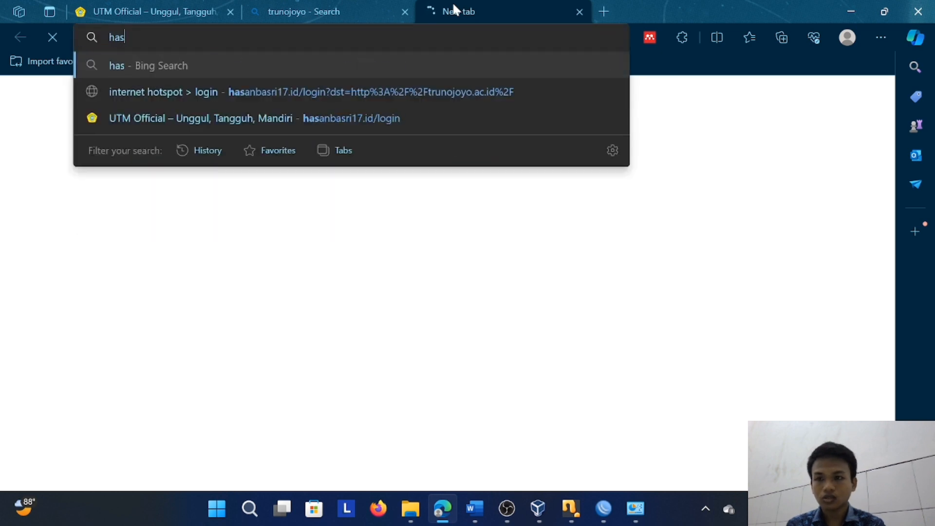
text(anbas)
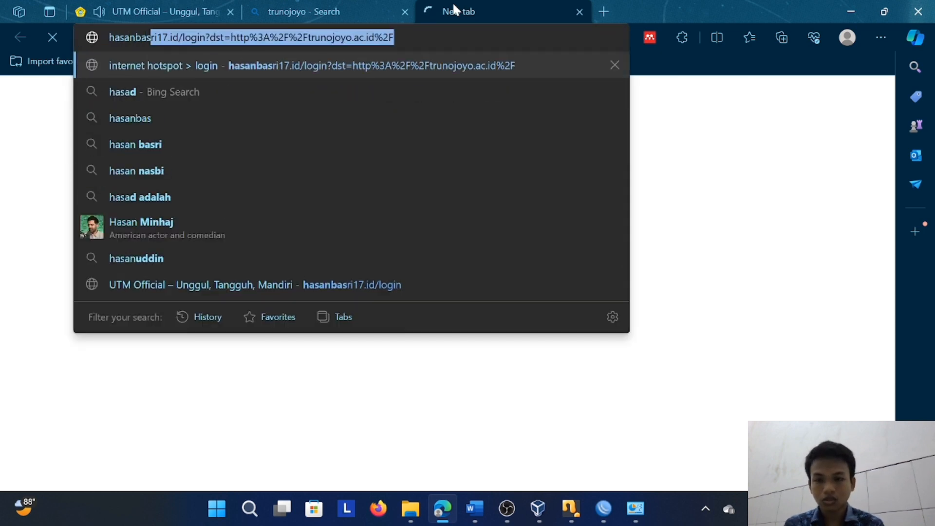
text(ri)
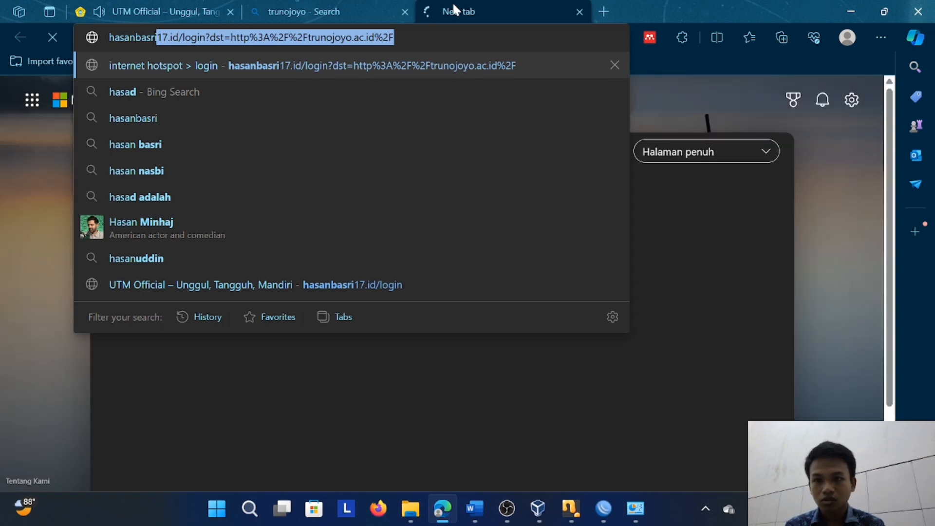
text(1)
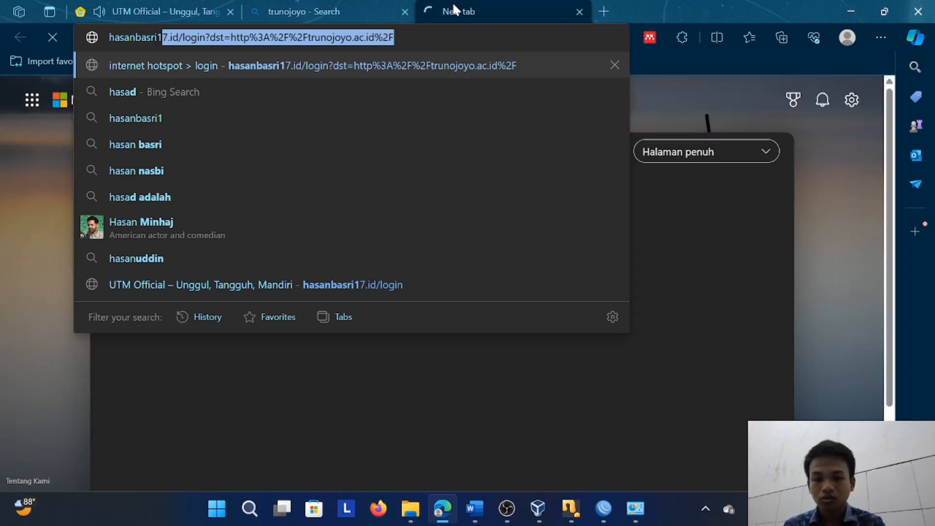
text(7.id)
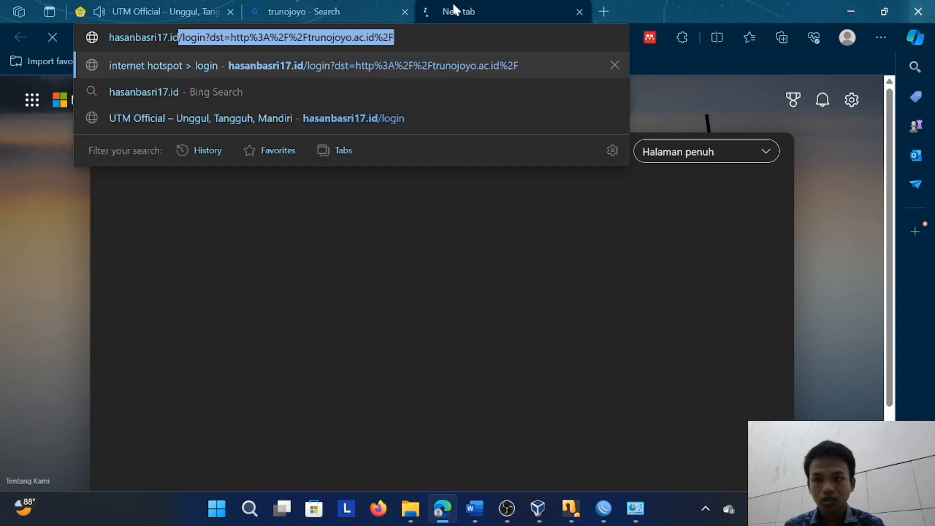
Mute the UTM Official tab and load the hotspot's domain without the suggested login path in the third tab
click(127, 5)
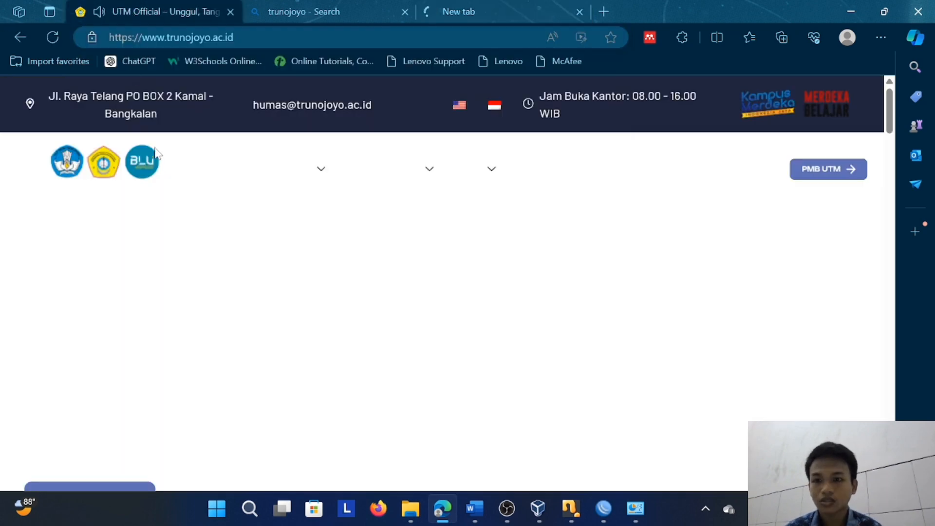
click(99, 11)
click(475, 9)
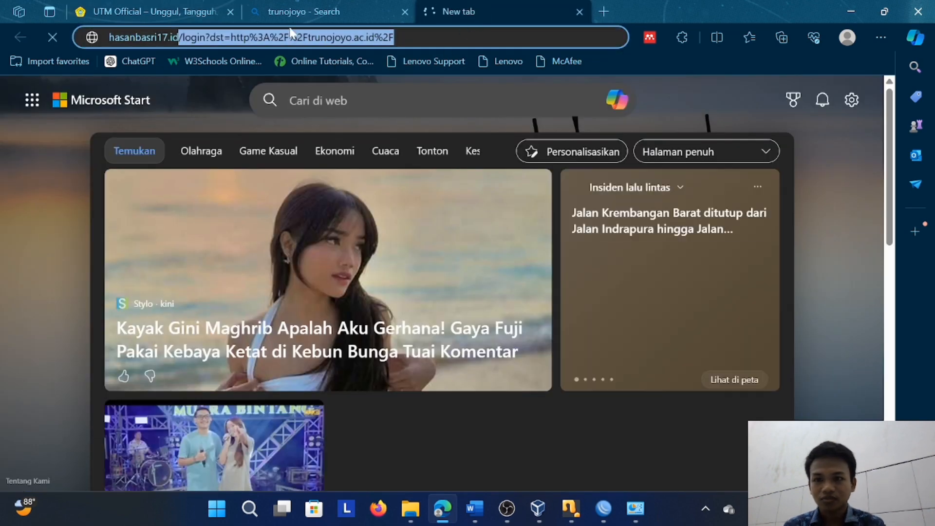
key(BackSpace)
key(BackSpace)
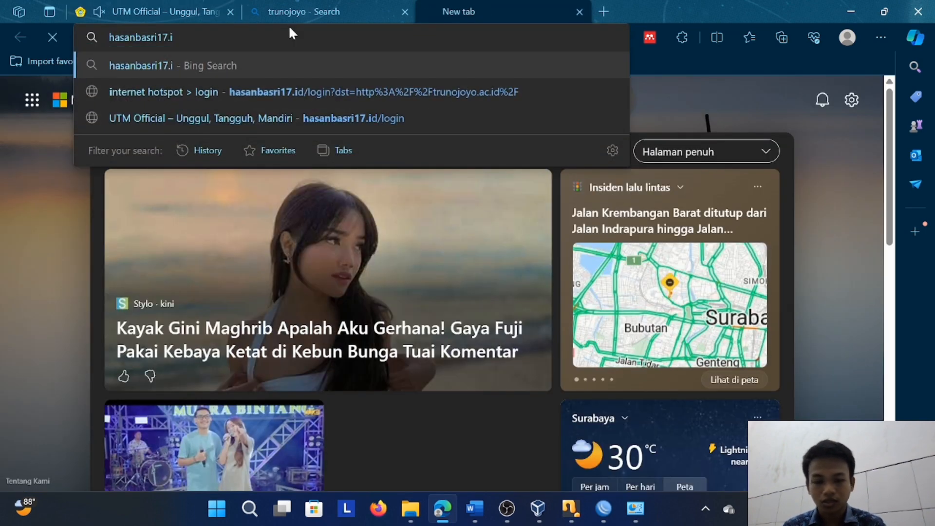
text(d)
key(BackSpace)
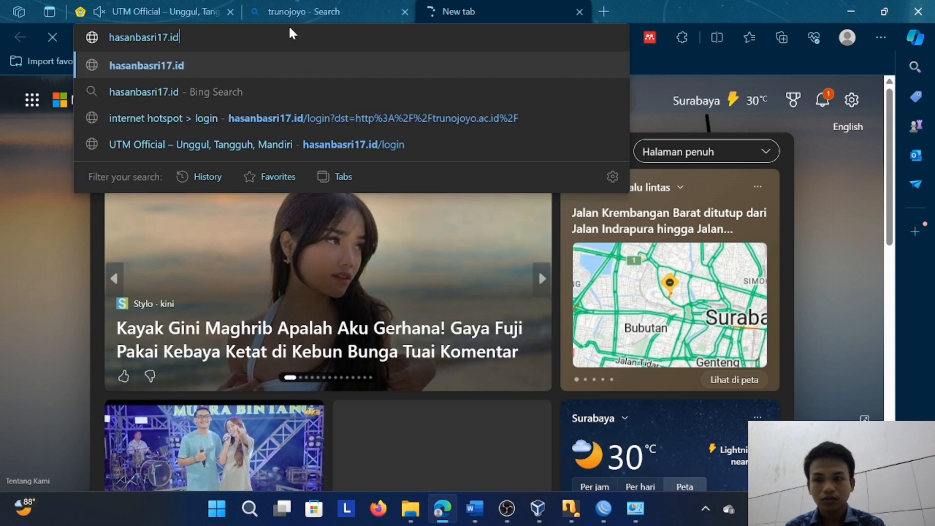
key(Return)
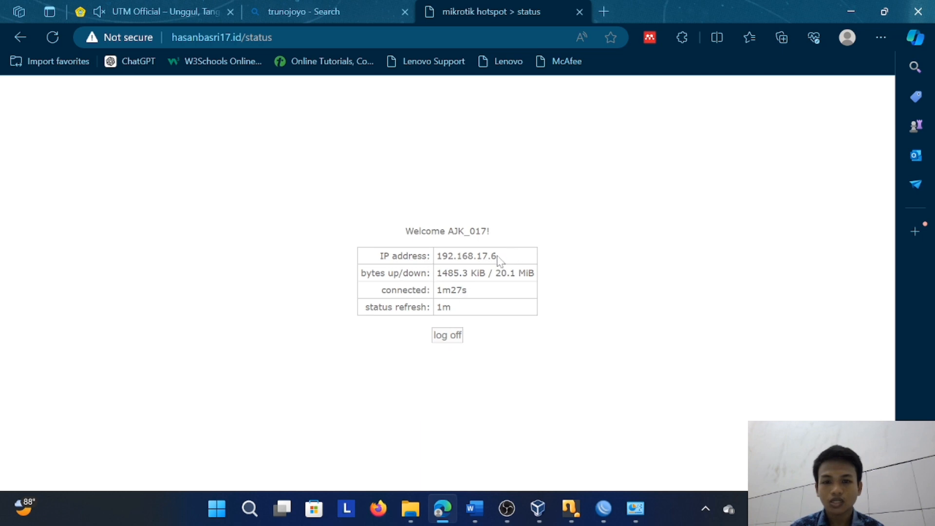
Point out the client's IP address on the hotspot status page and log off from the hotspot
drag(500, 259, 436, 265)
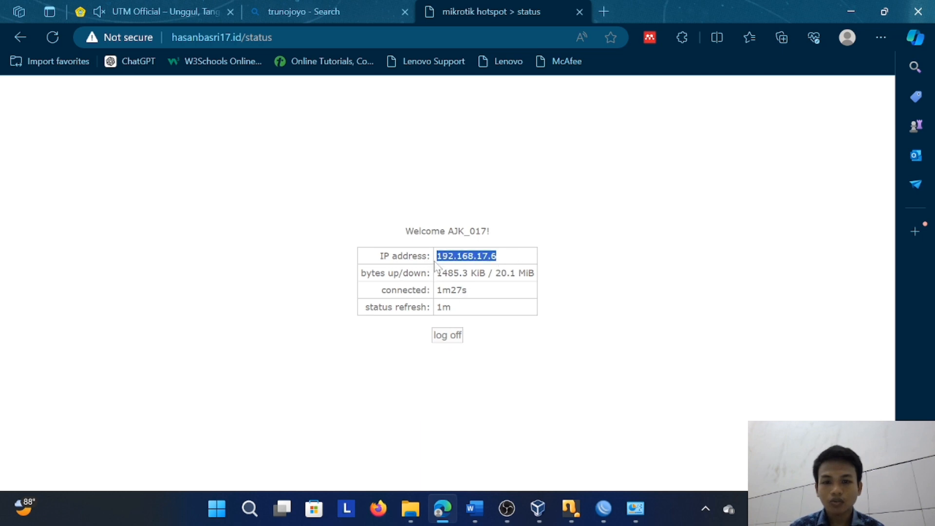
click(483, 275)
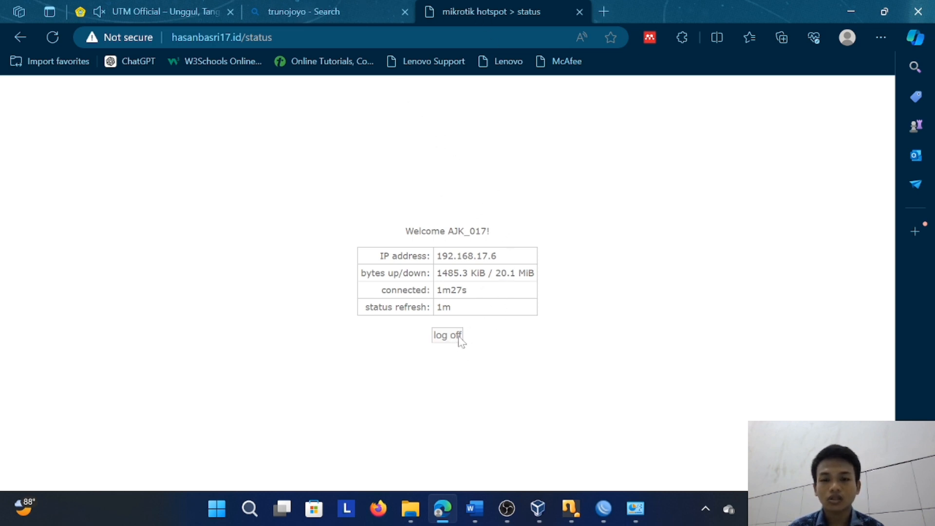
click(459, 337)
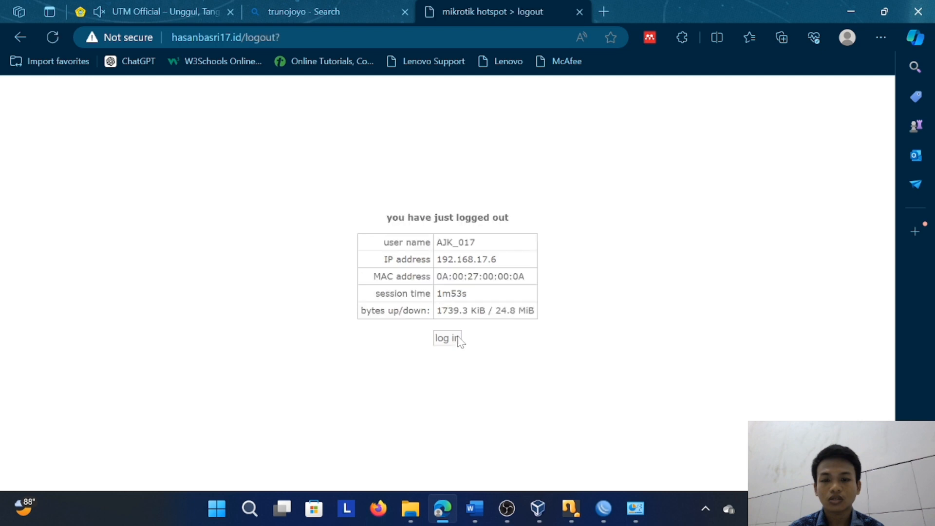
Reload trunojoyo.ac.id to test access after the hotspot logout, and look over the trunojoyo search results tab
click(187, 7)
click(56, 35)
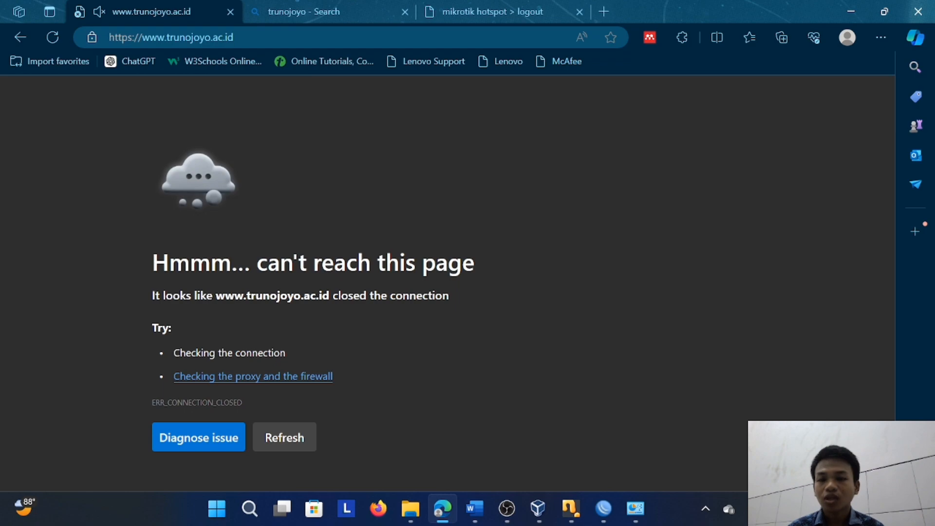
click(319, 10)
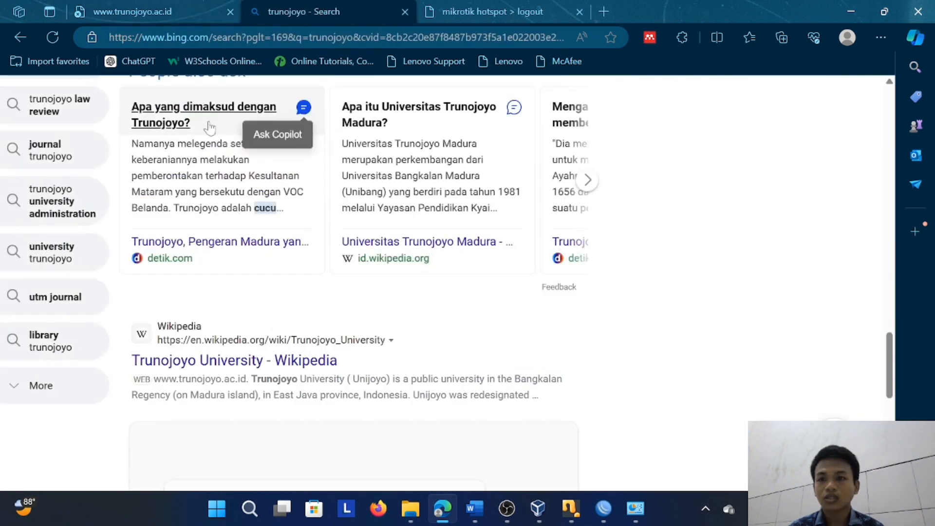
scroll(227, 162, up, 5)
scroll(227, 162, up, 10)
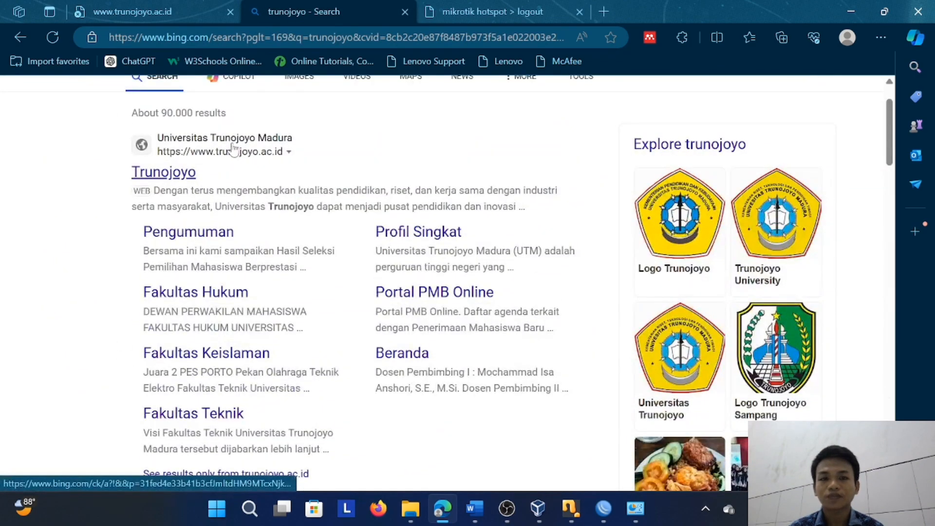
scroll(234, 148, down, 6)
scroll(236, 143, down, 2)
scroll(235, 142, up, 10)
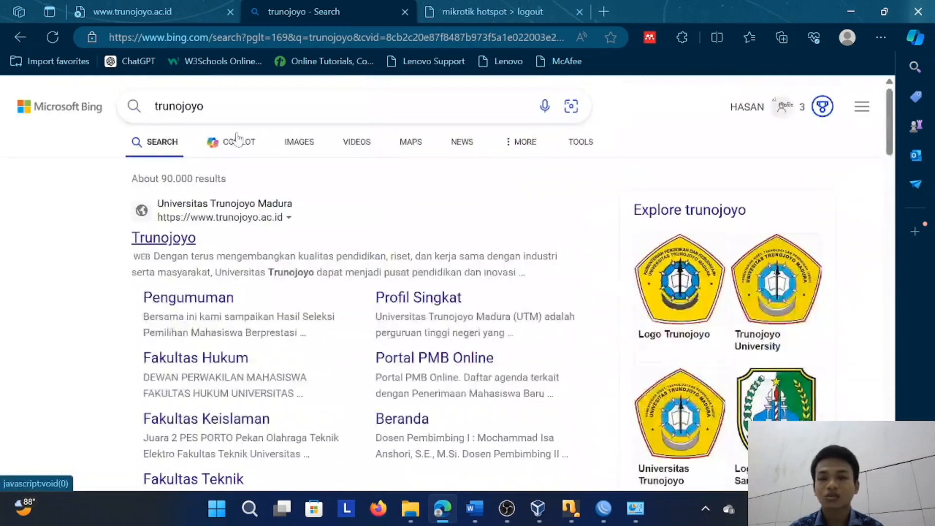
click(168, 11)
click(195, 38)
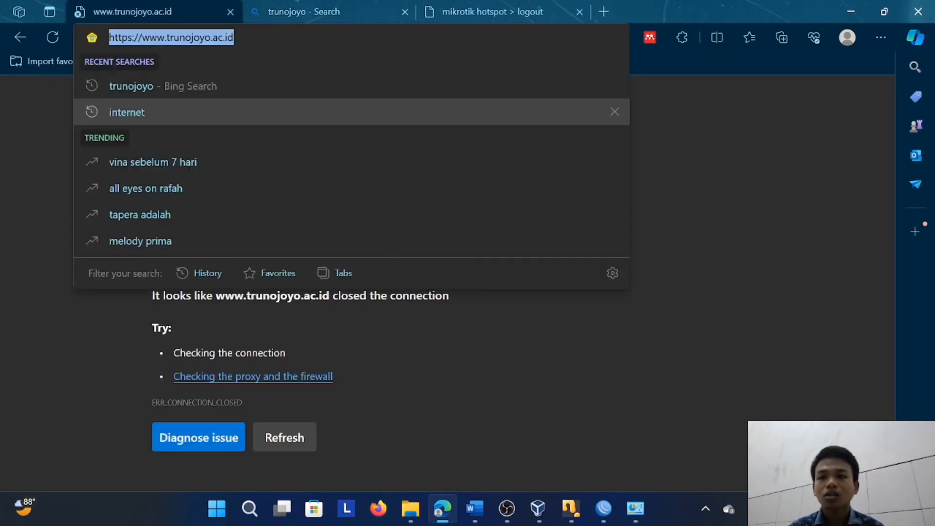
click(709, 121)
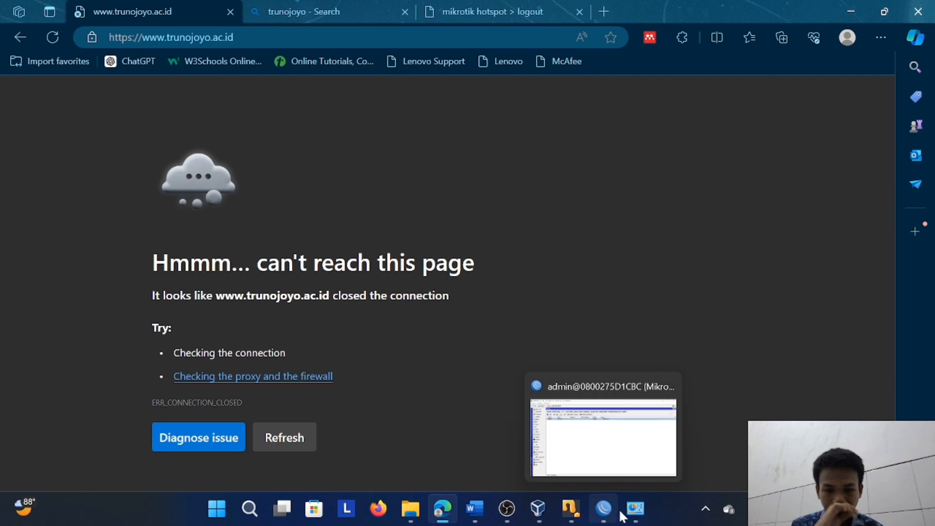
Switch to Word and review the ASISTENSI MODUL 5 requirements, including the hotspot user item
click(487, 511)
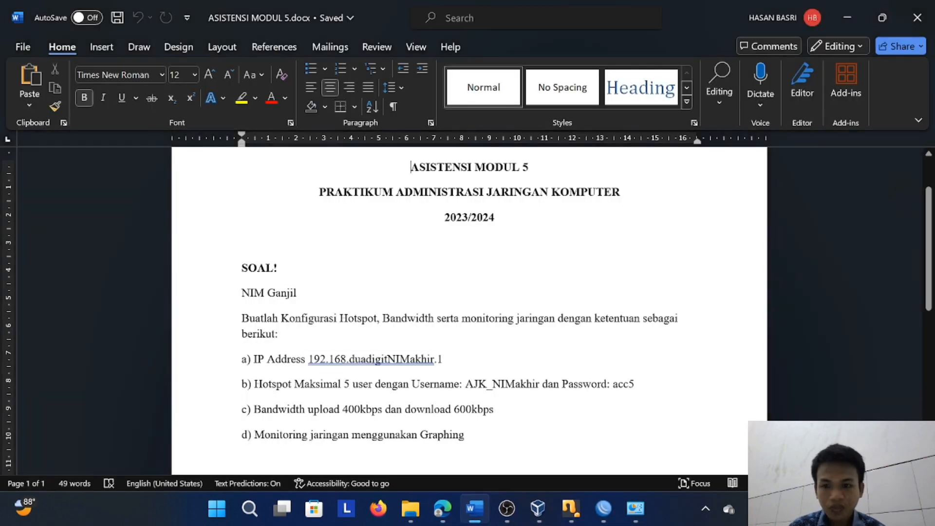
scroll(468, 310, down, 1)
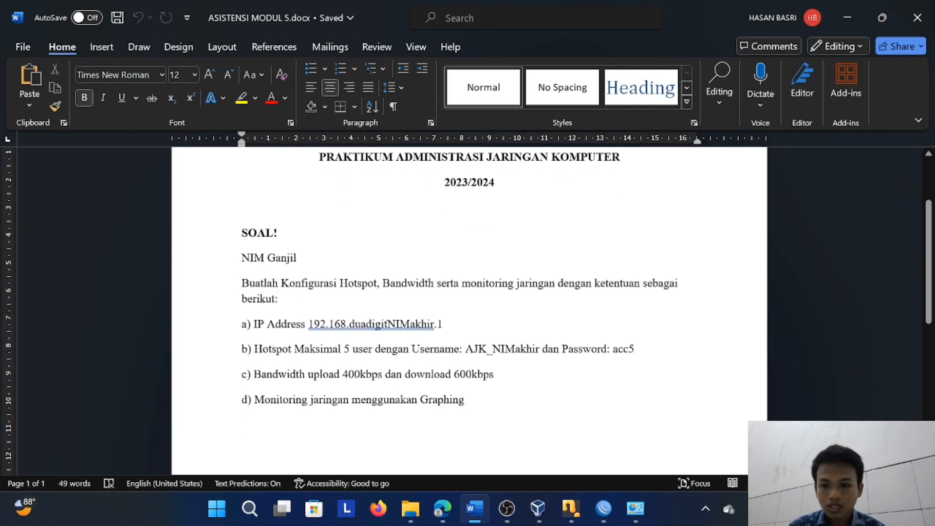
drag(295, 349, 376, 349)
click(410, 349)
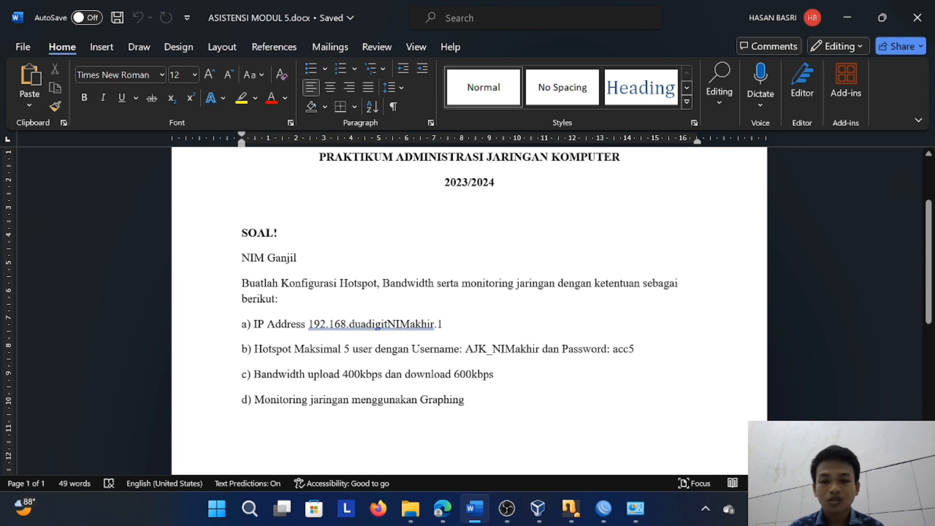
Minimize Word and the browser, then close WinBox, Network Connections and Network and Sharing Center
click(841, 26)
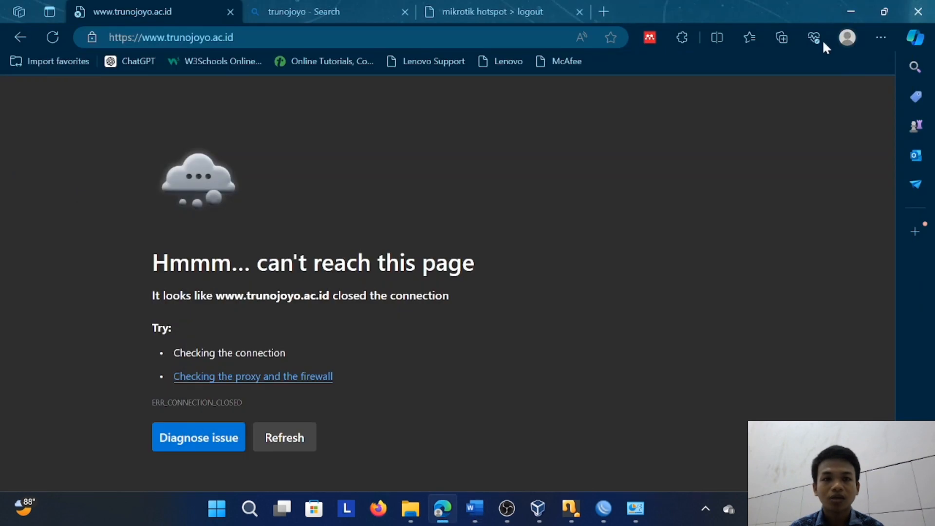
click(846, 13)
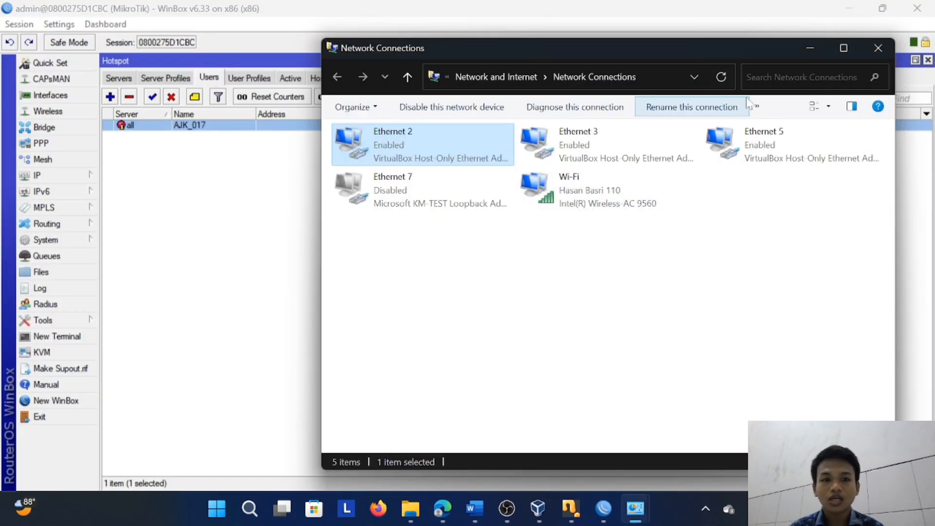
click(170, 259)
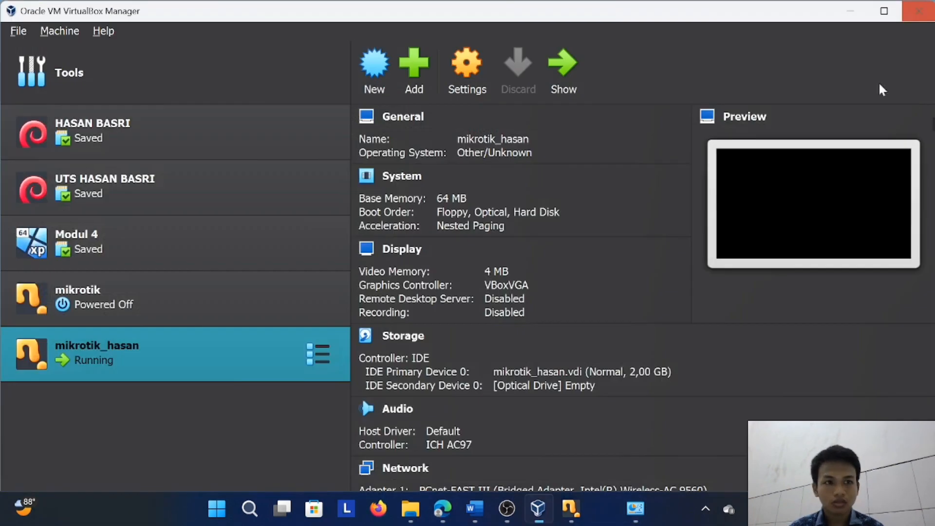
click(918, 8)
mouse_move(635, 517)
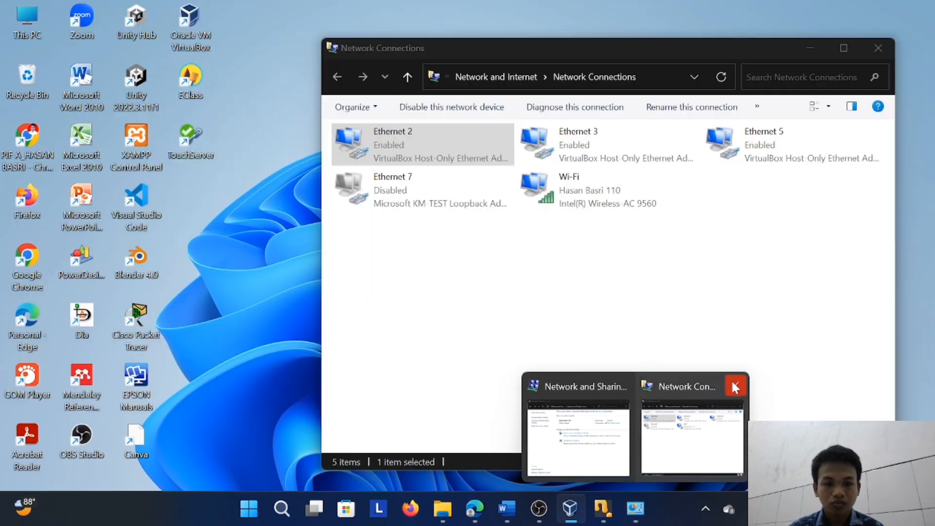
click(732, 386)
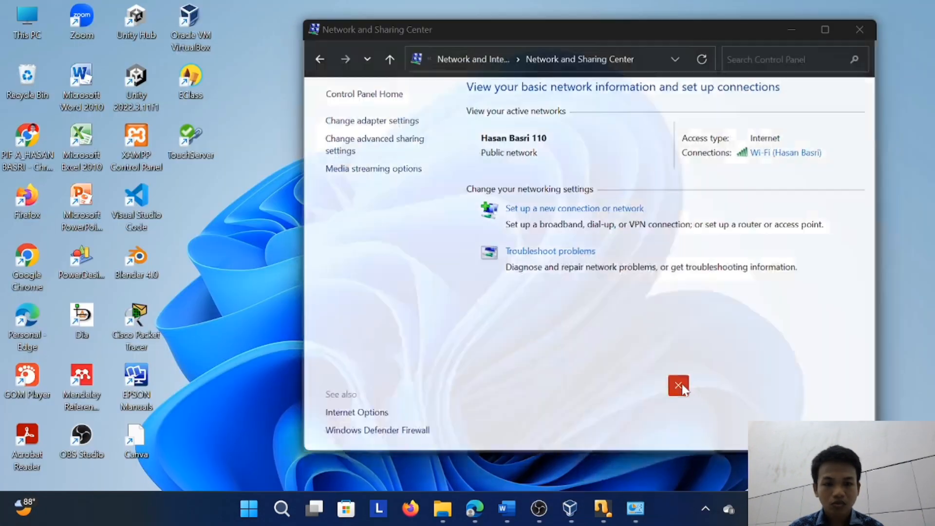
click(679, 386)
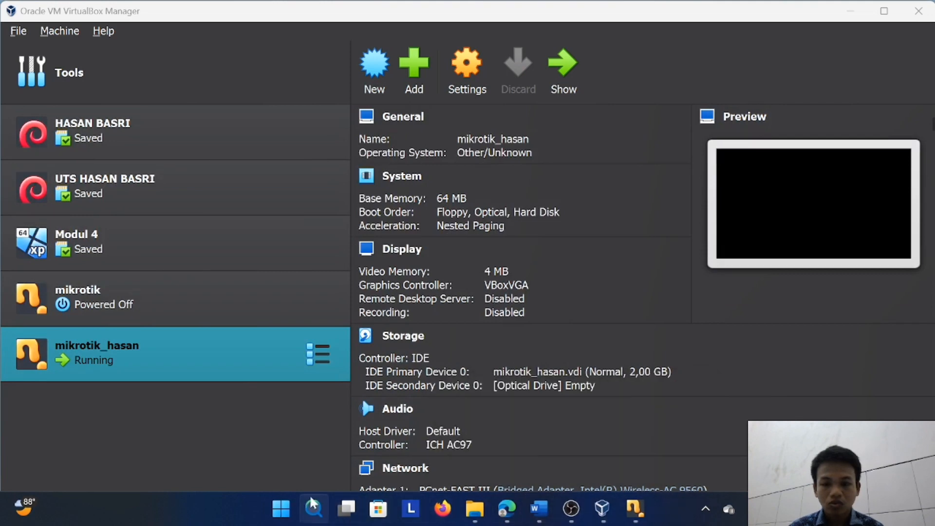
Enable the Ethernet 7 (Microsoft KM-TEST Loopback) connection through Control Panel and close the network windows
click(314, 508)
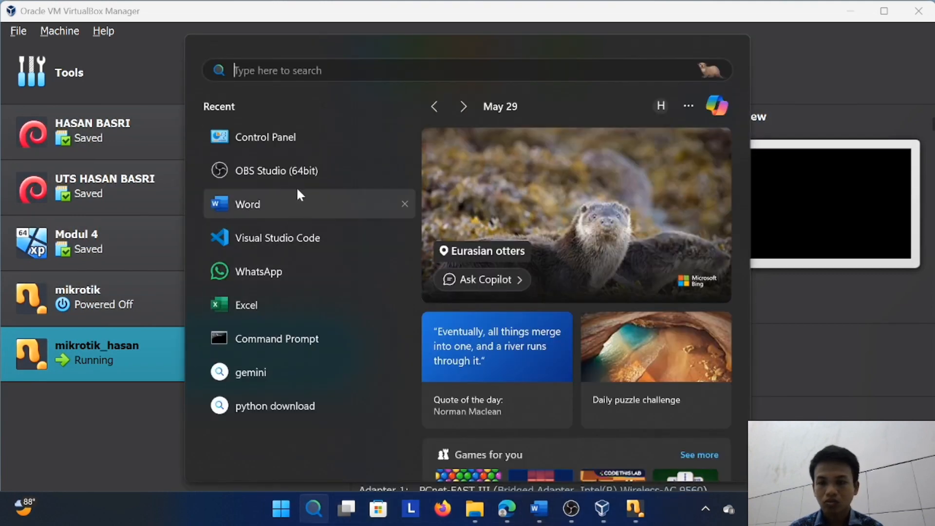
click(297, 140)
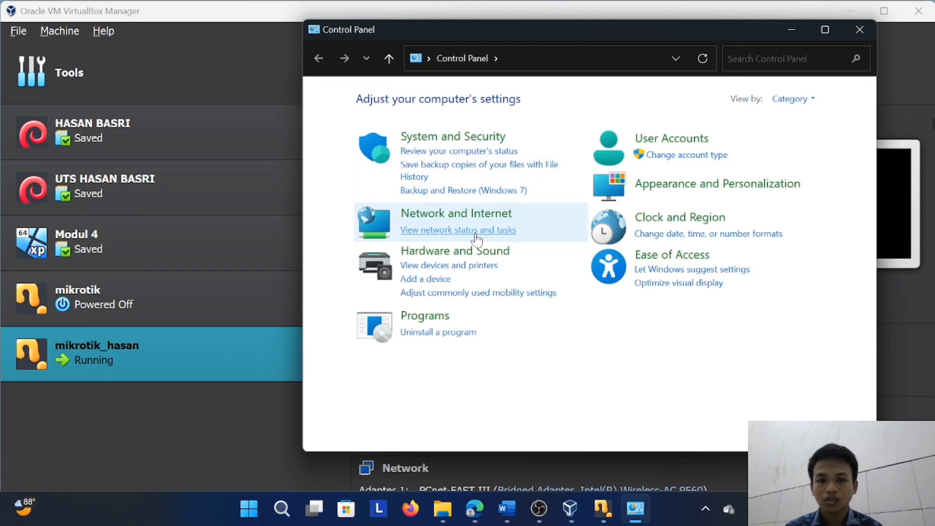
click(458, 230)
click(385, 121)
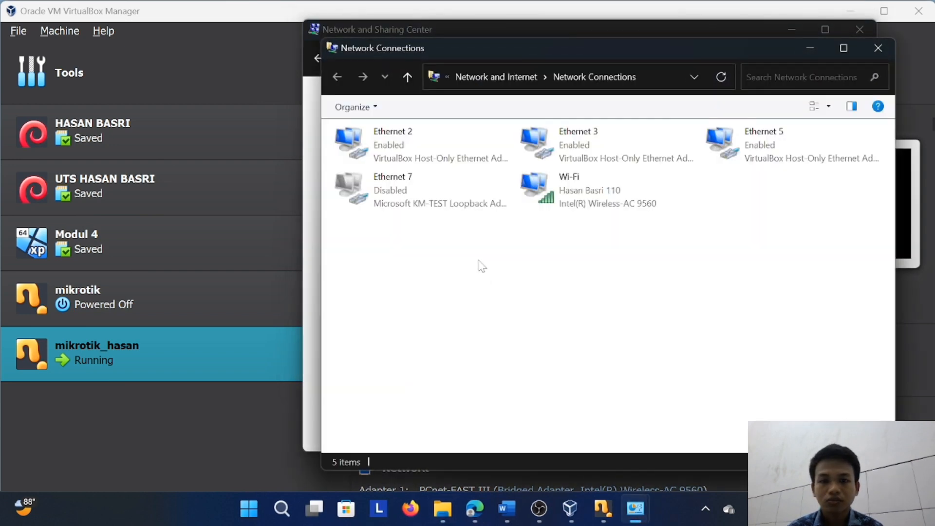
right_click(435, 202)
click(471, 208)
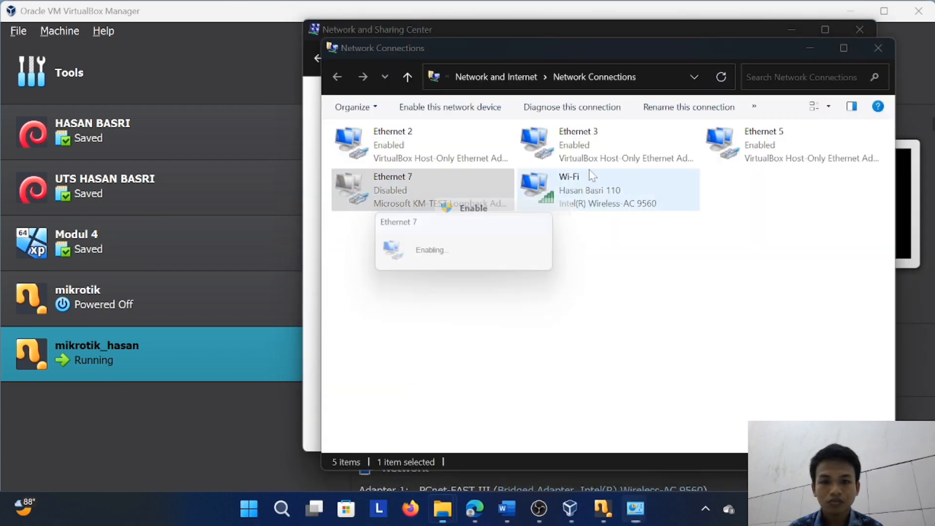
click(878, 49)
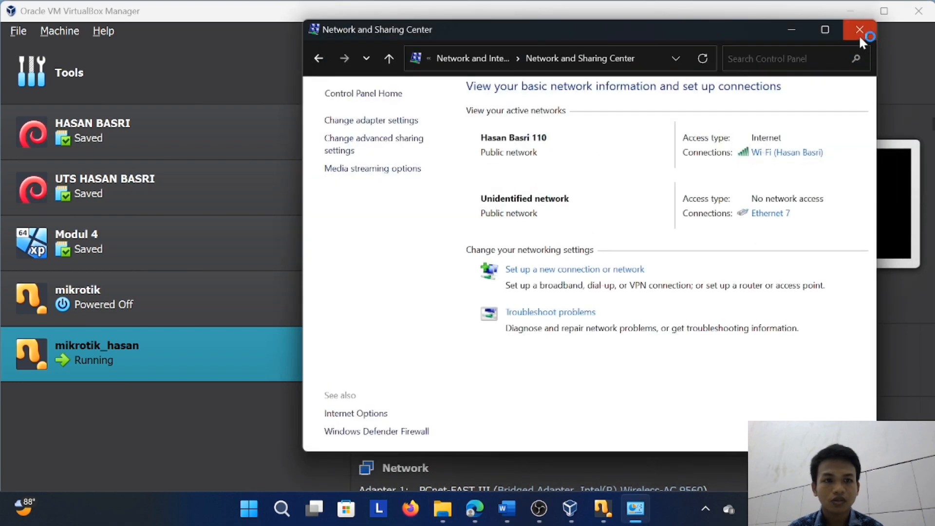
click(860, 31)
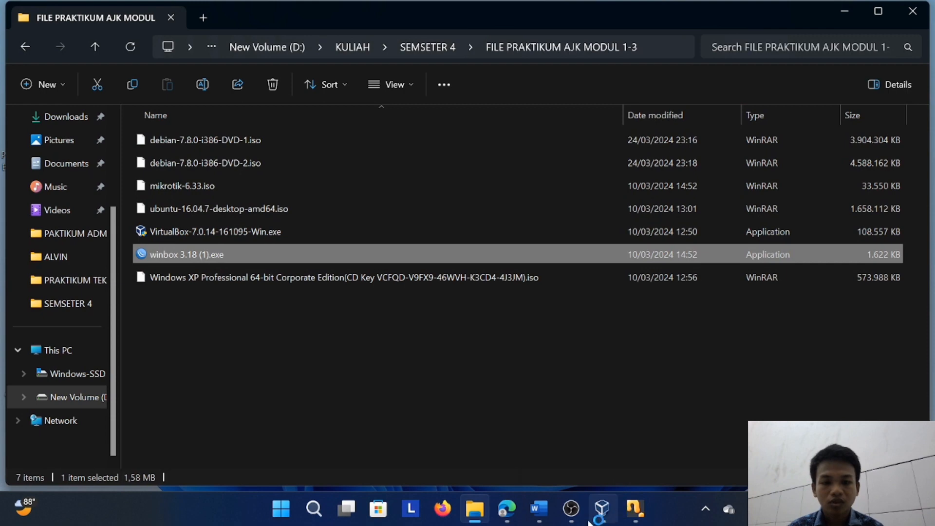
Start a new VirtualBox virtual machine named bandwidth with mikrotik-6.33.iso as its ISO image
click(602, 509)
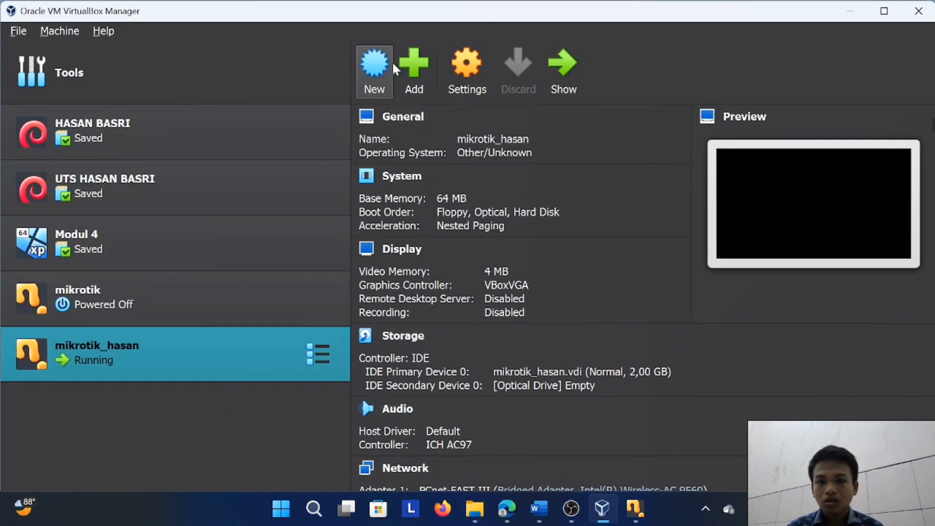
click(375, 68)
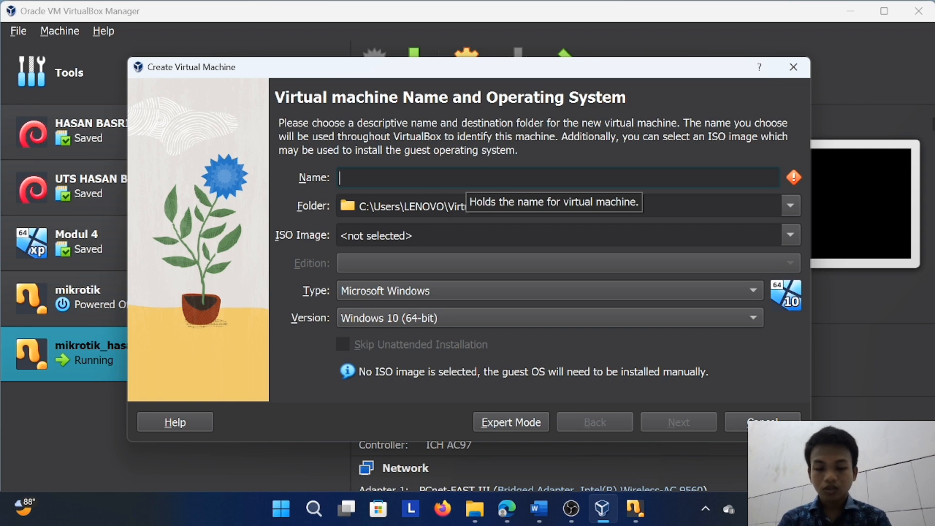
text(bandwi)
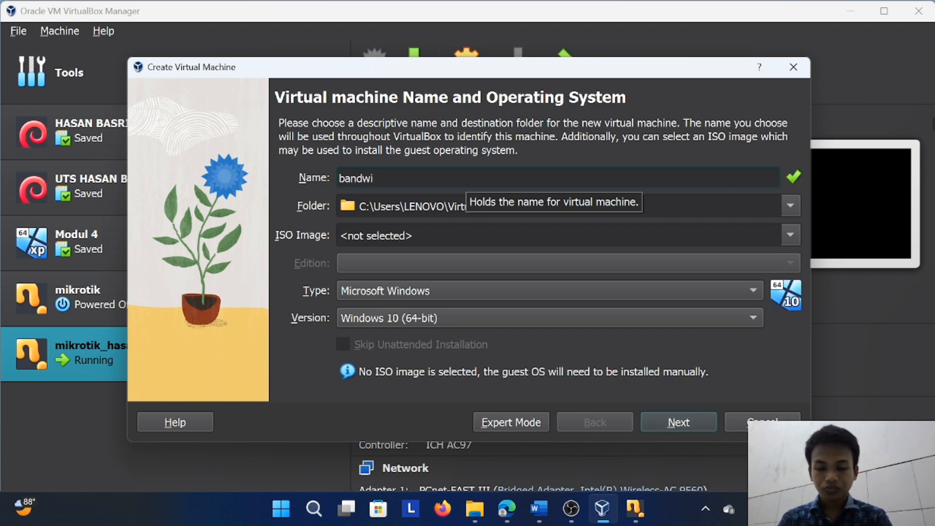
text(tddth)
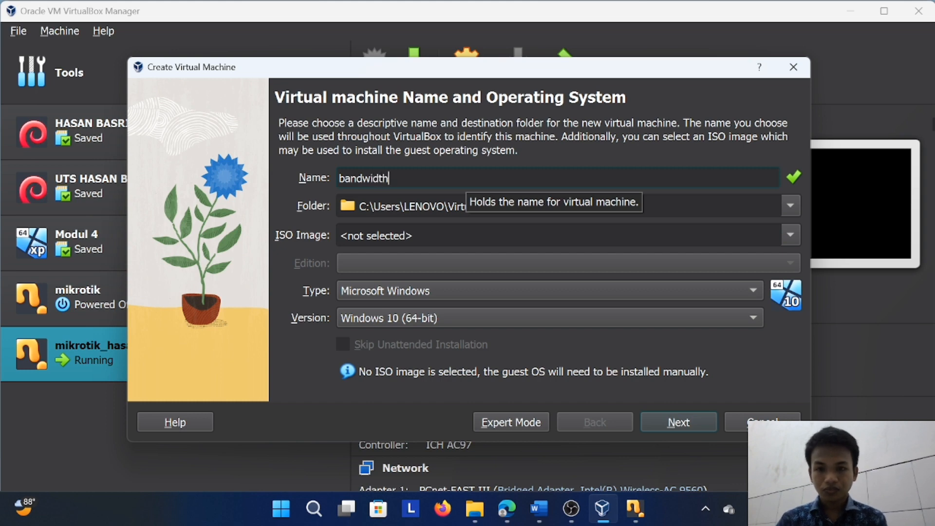
click(785, 230)
click(625, 294)
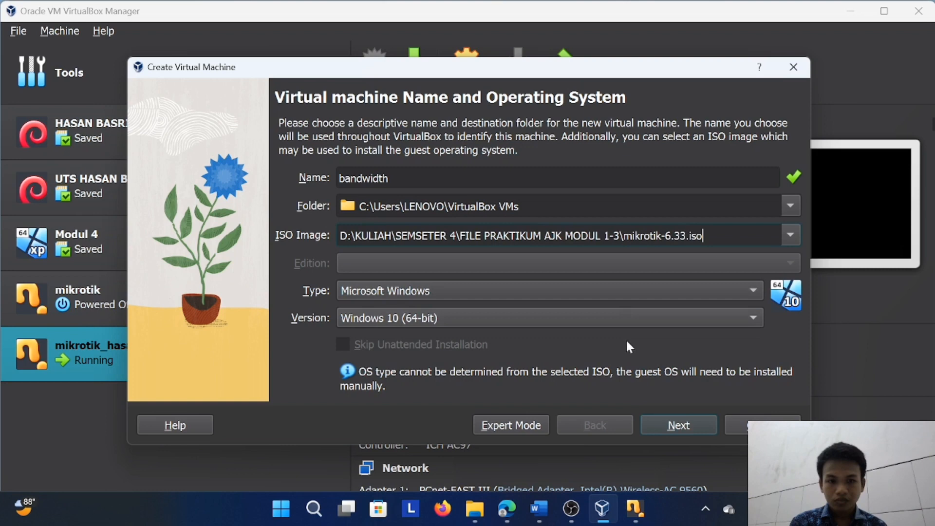
Accept the default 2048 MB memory, 1 processor and 50 GB disk, and finish creating the bandwidth machine
click(675, 425)
click(675, 425)
click(675, 425)
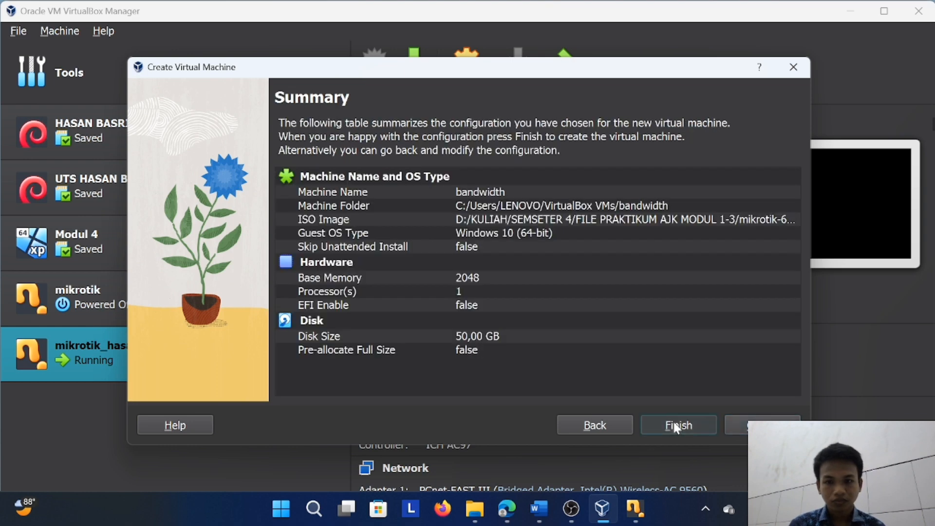
click(678, 426)
In the bandwidth machine's network settings, attach Adapter 1 as a Bridged Adapter on Intel(R) Wireless-AC 9560
click(467, 91)
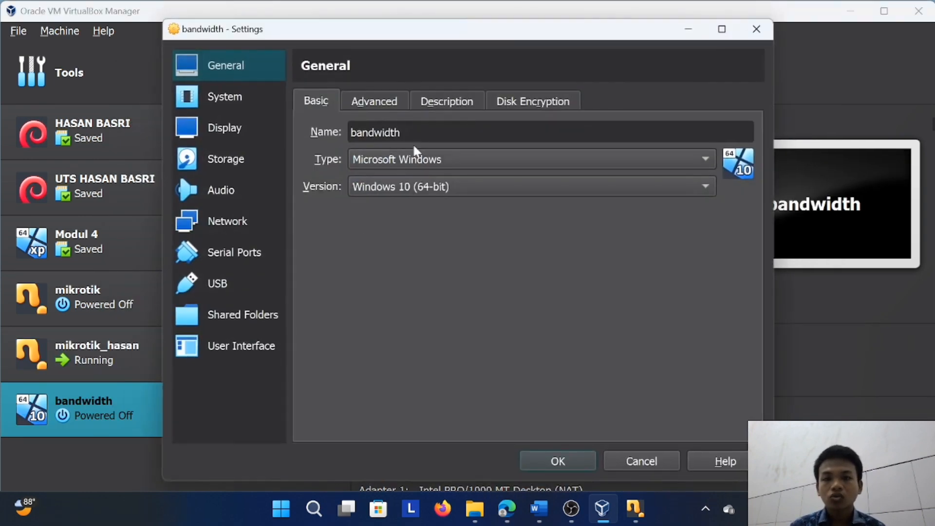
click(228, 220)
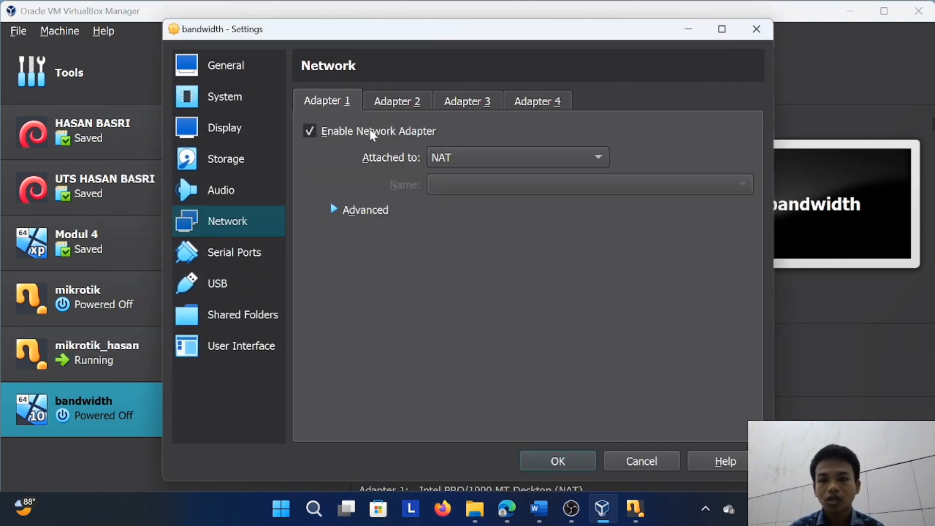
click(456, 157)
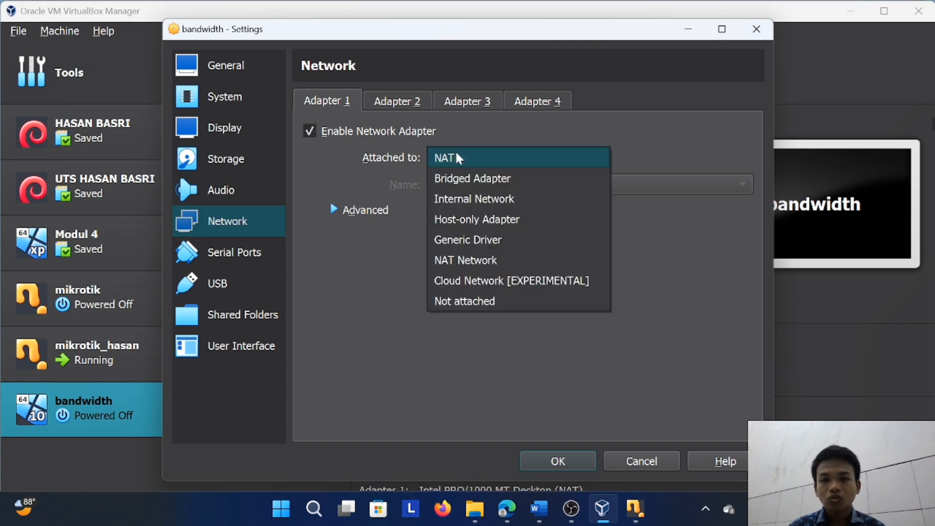
click(455, 182)
click(458, 185)
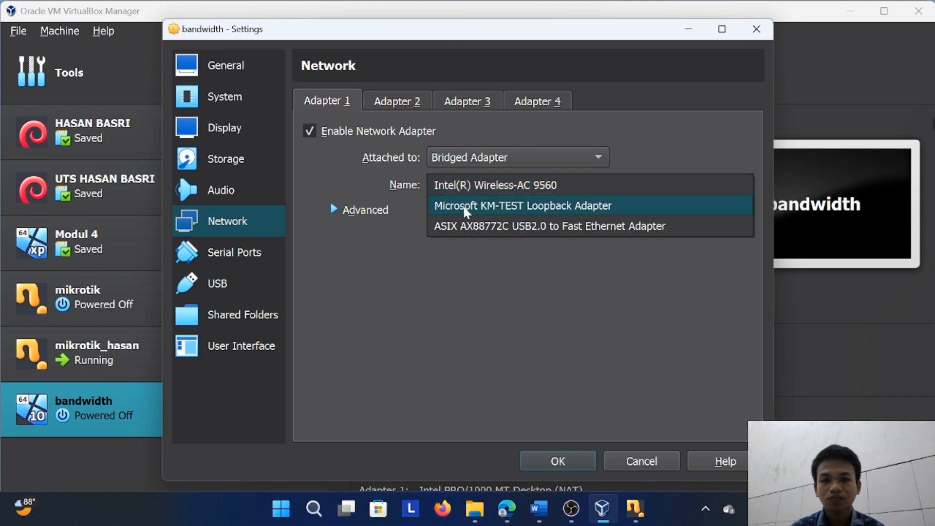
click(441, 186)
Enable Adapter 2 as a Bridged Adapter on Microsoft KM-TEST Loopback Adapter and show its advanced settings
click(398, 99)
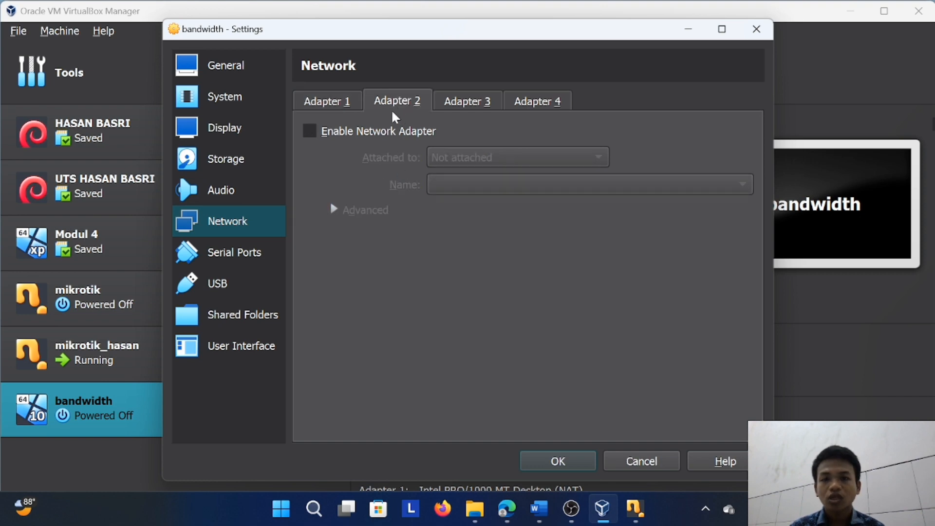
click(309, 131)
click(473, 158)
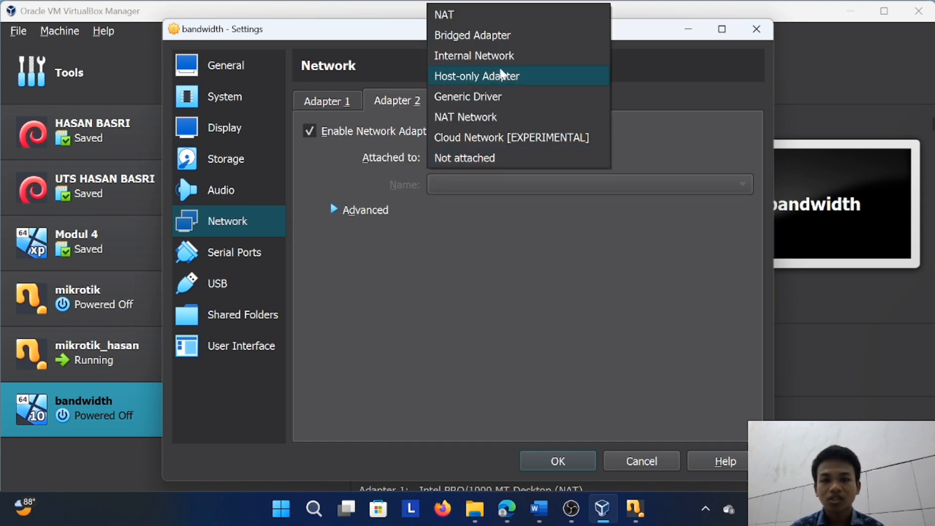
click(499, 37)
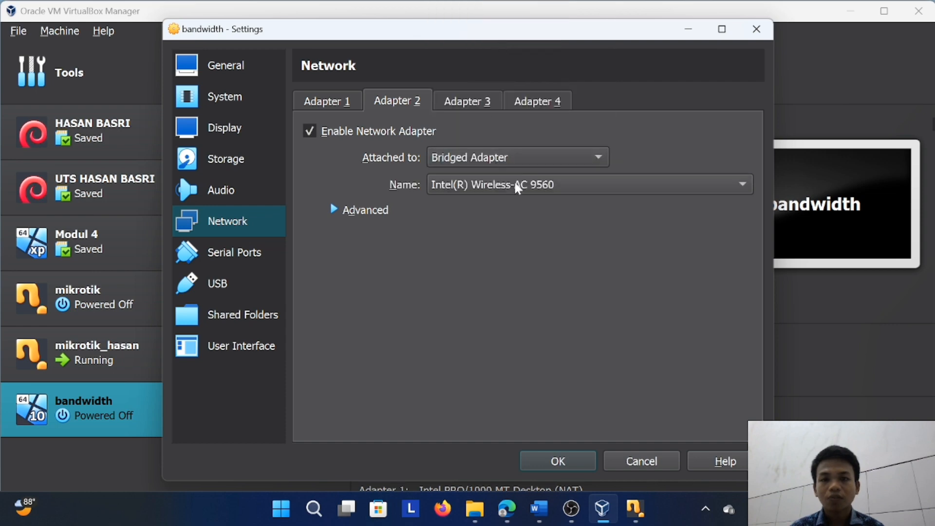
click(529, 187)
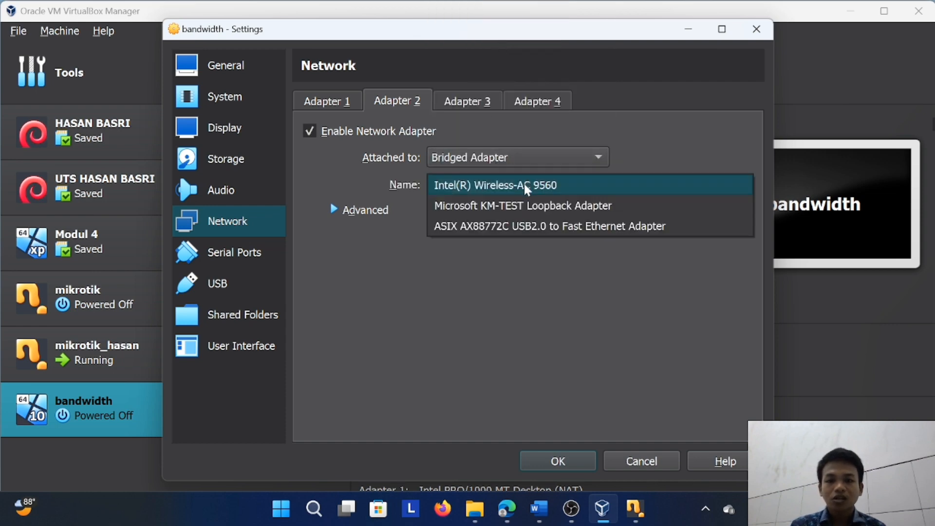
click(489, 157)
click(522, 156)
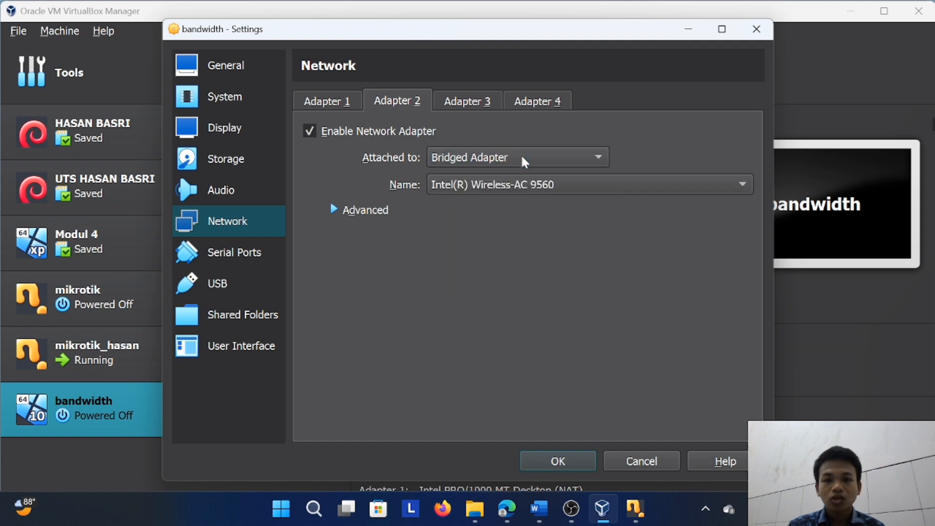
click(523, 157)
click(635, 141)
click(600, 192)
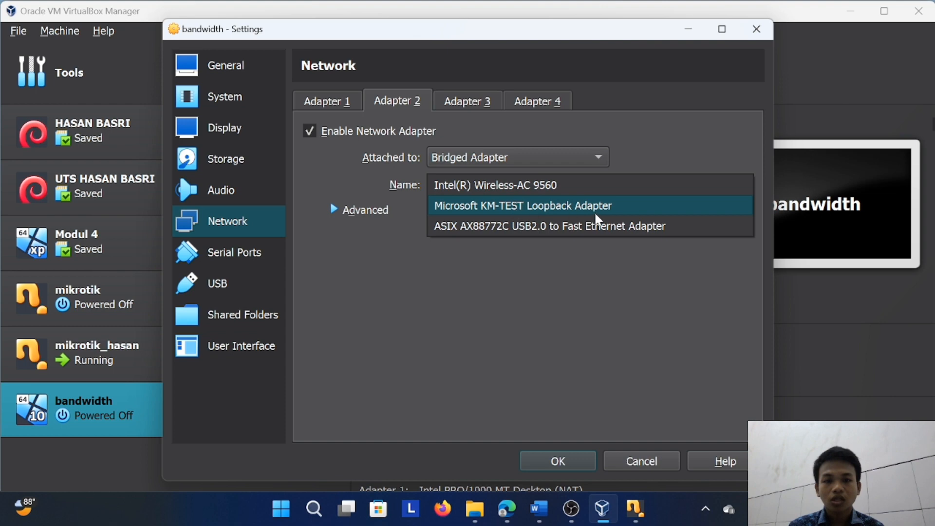
click(506, 204)
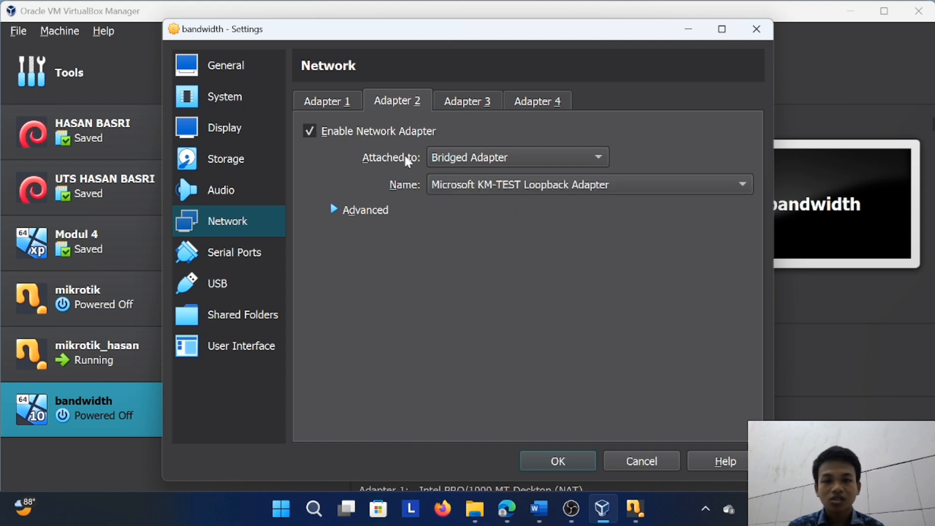
click(335, 210)
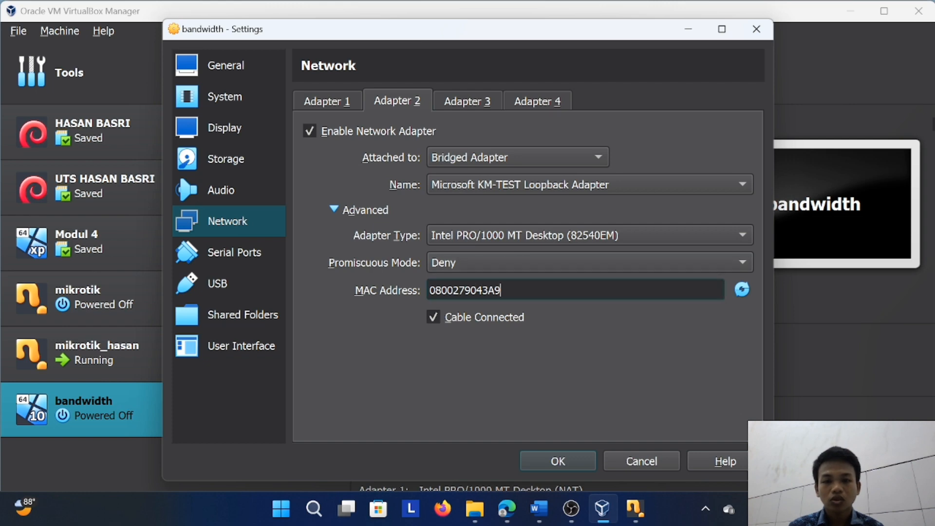
Copy Adapter 2's MAC address and save the bandwidth machine's network settings
drag(502, 290, 429, 290)
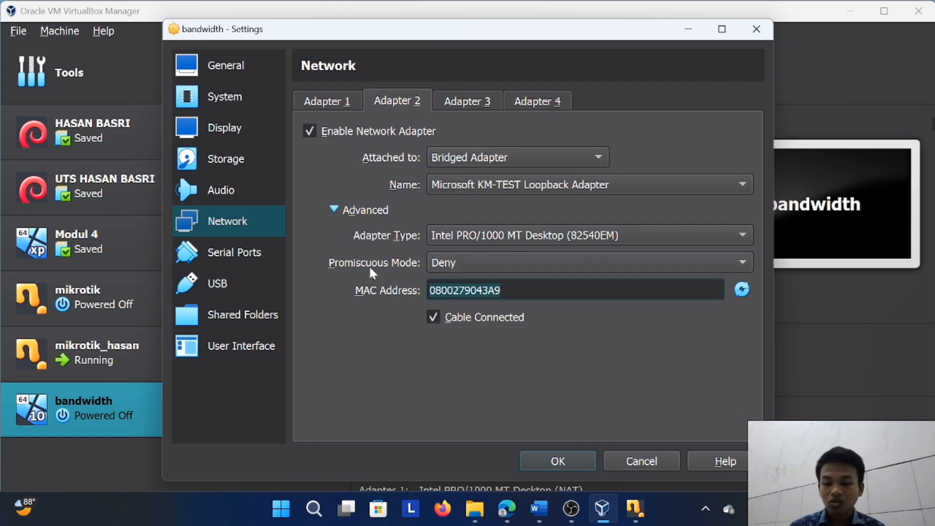
click(583, 455)
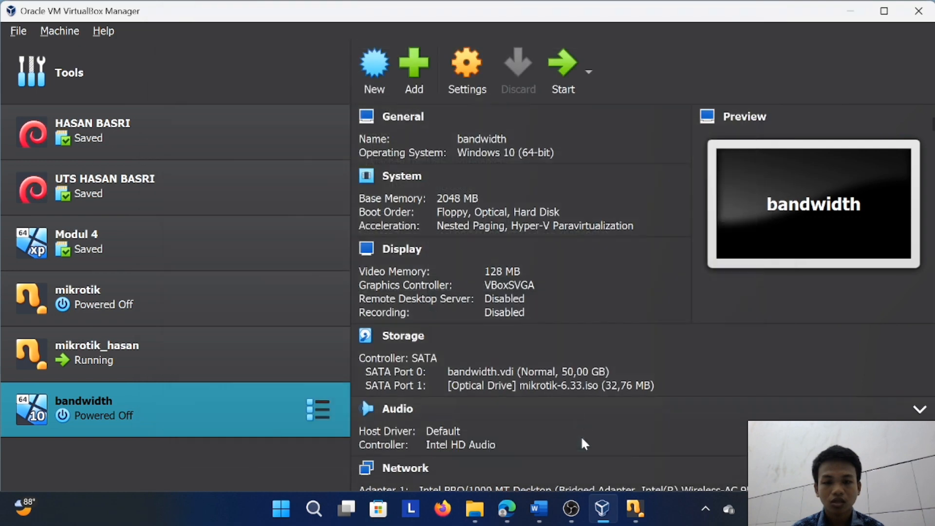
Start the bandwidth virtual machine, dismiss the keyboard capture notice and maximize its window
click(569, 67)
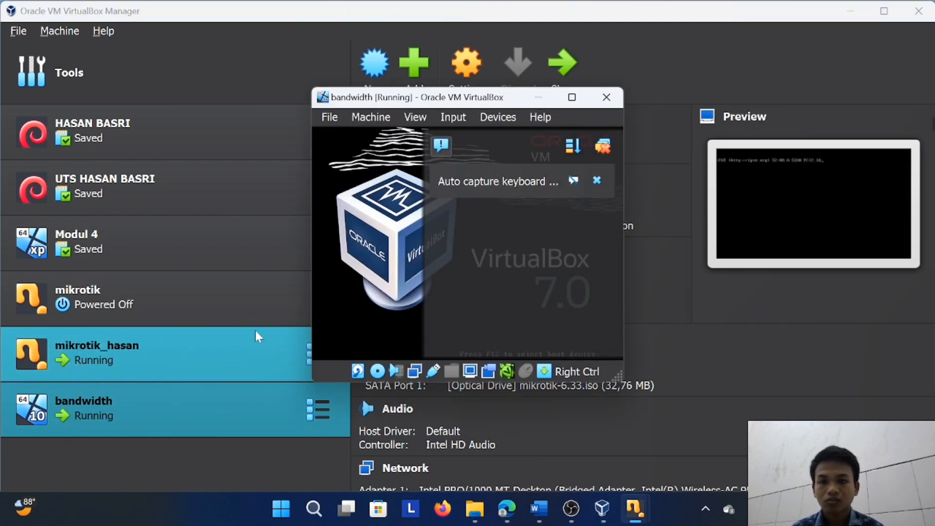
click(598, 180)
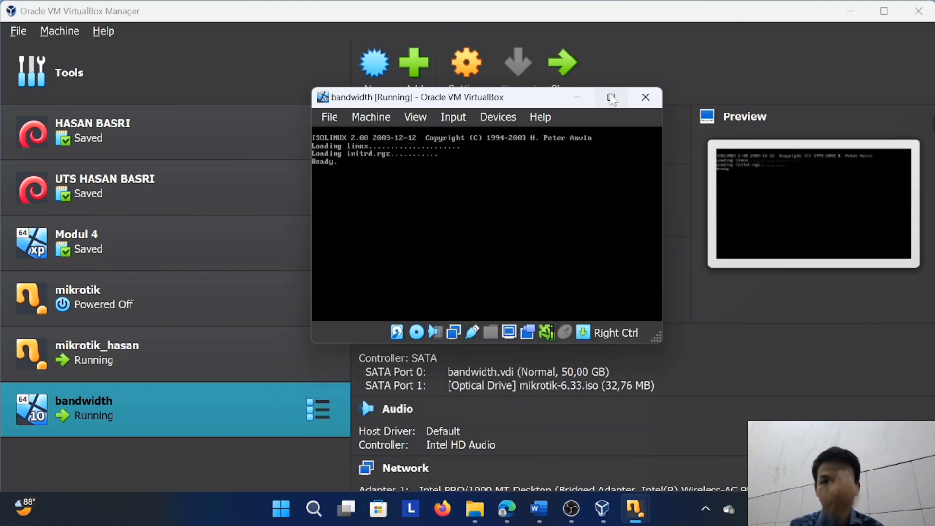
click(611, 96)
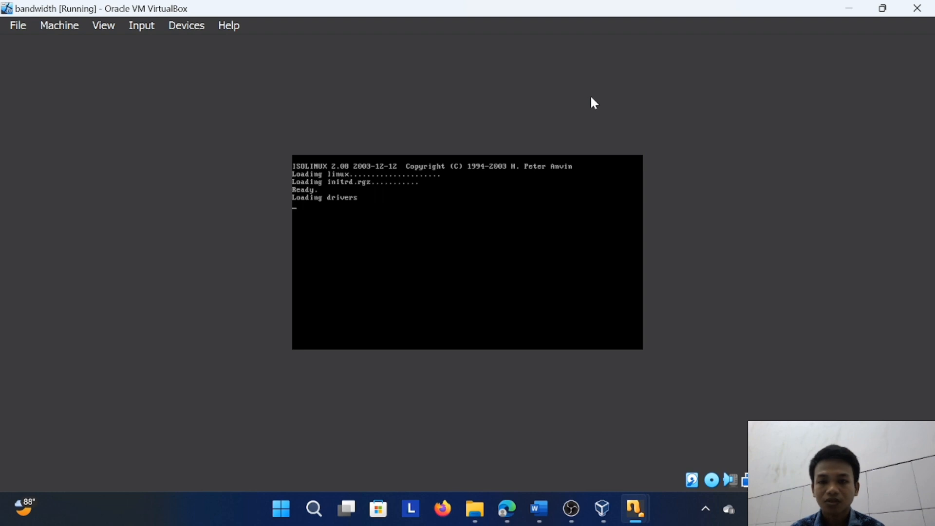
Install all MikroTik packages locally, answering yes to keeping the old configuration and to erasing the disk
key(a)
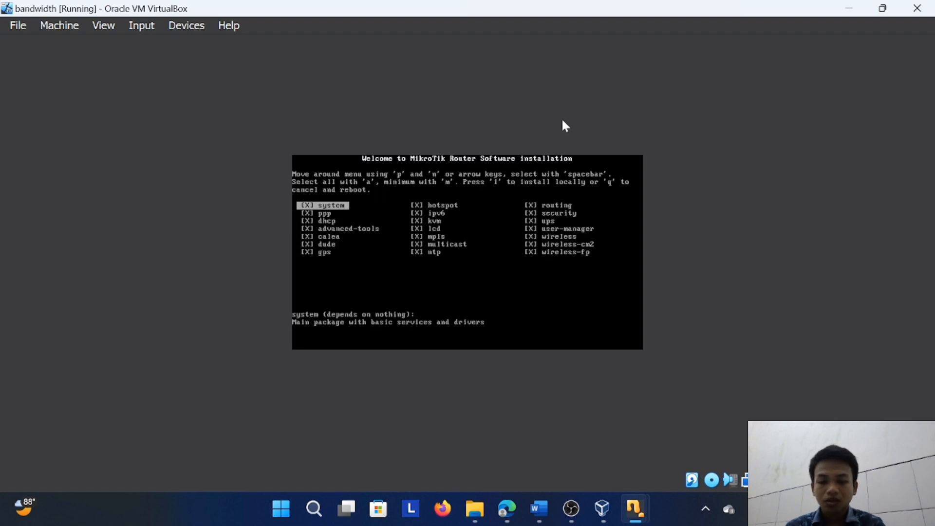
key(i)
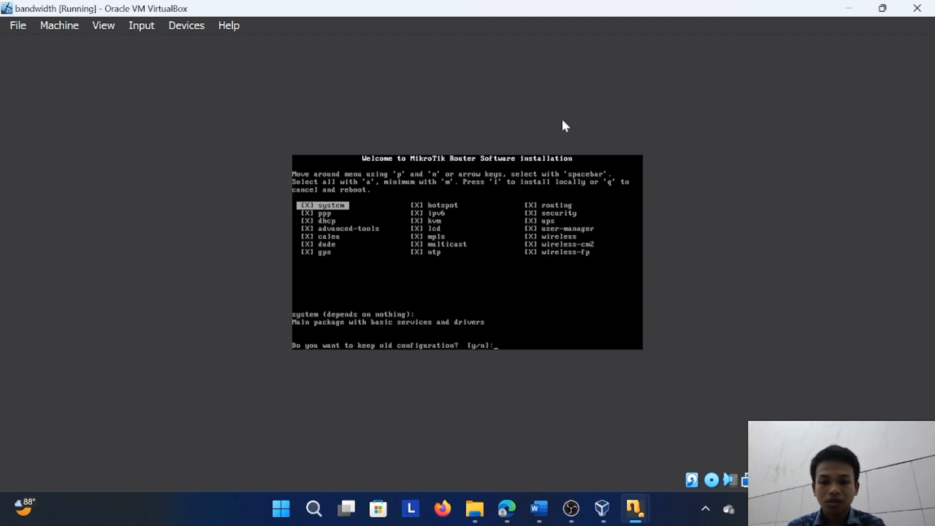
key(y)
key(y)
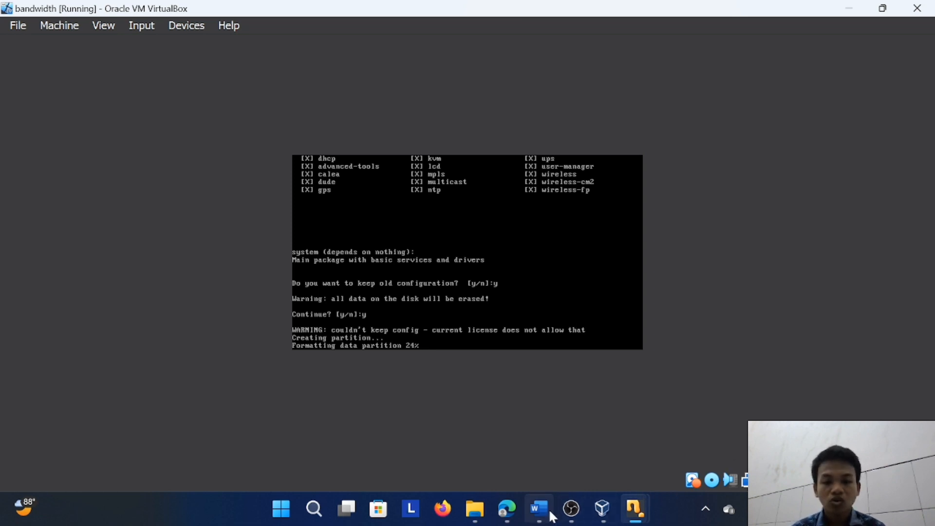
Switch to Edge and replace the open trunojoyo and hotspot logout tabs with a single new tab
mouse_move(550, 511)
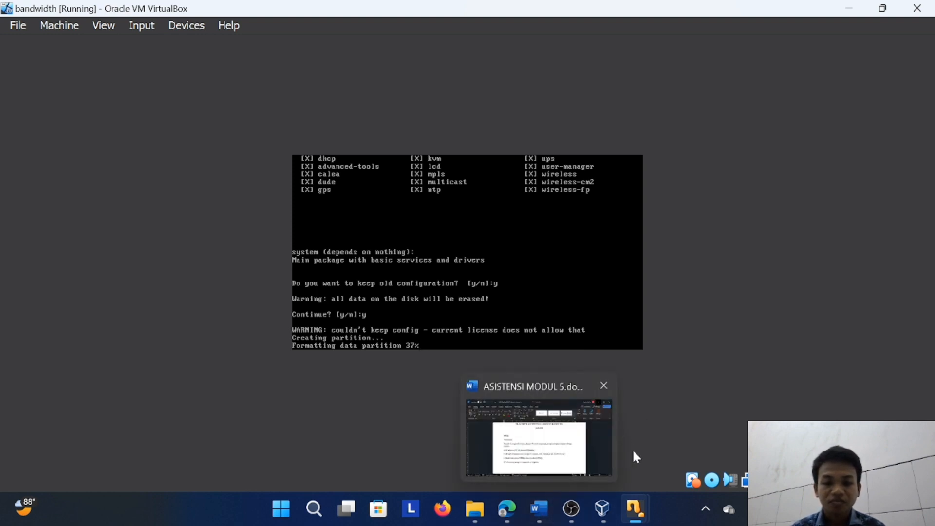
click(515, 508)
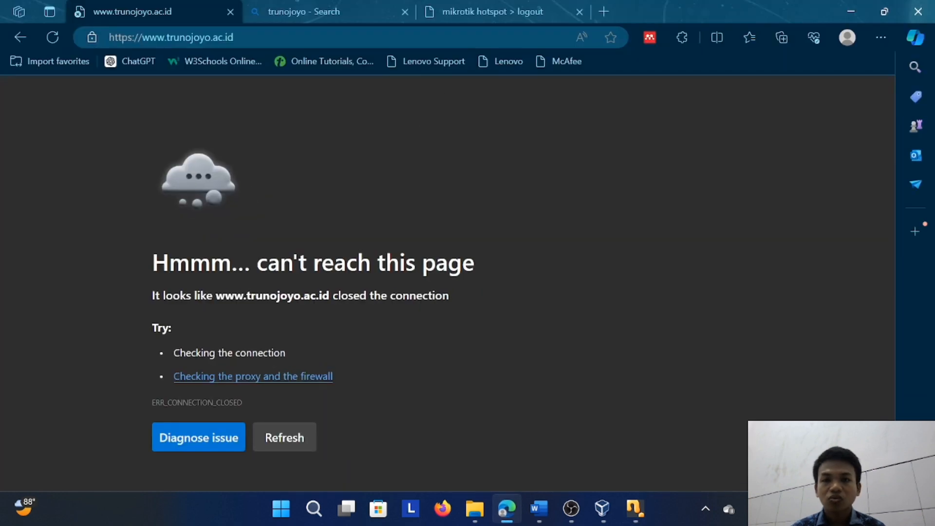
click(580, 12)
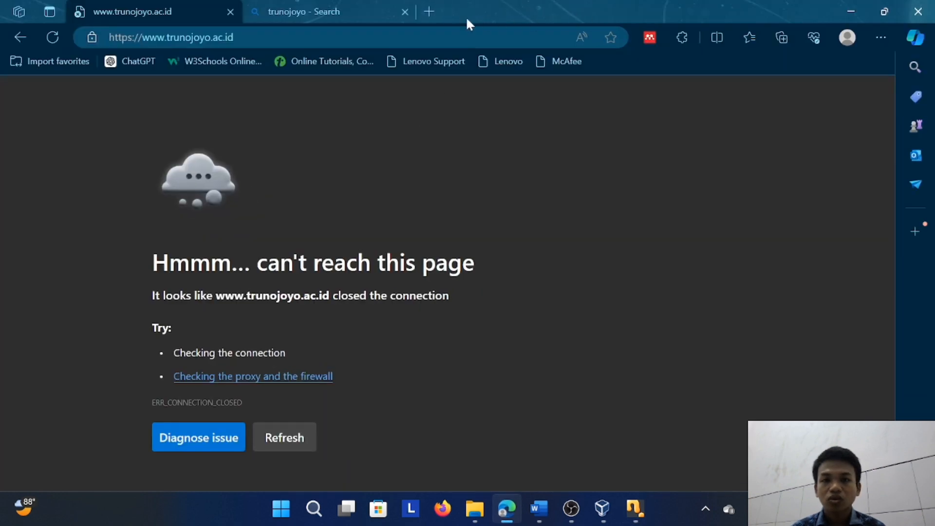
click(405, 12)
click(256, 12)
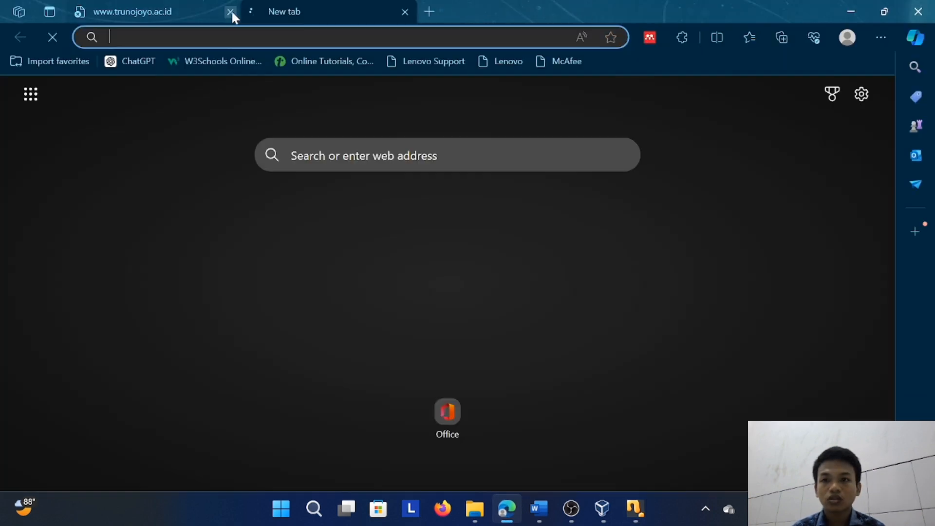
click(231, 11)
Clear the browsing data through Edge's privacy settings, then minimize the browser
click(881, 38)
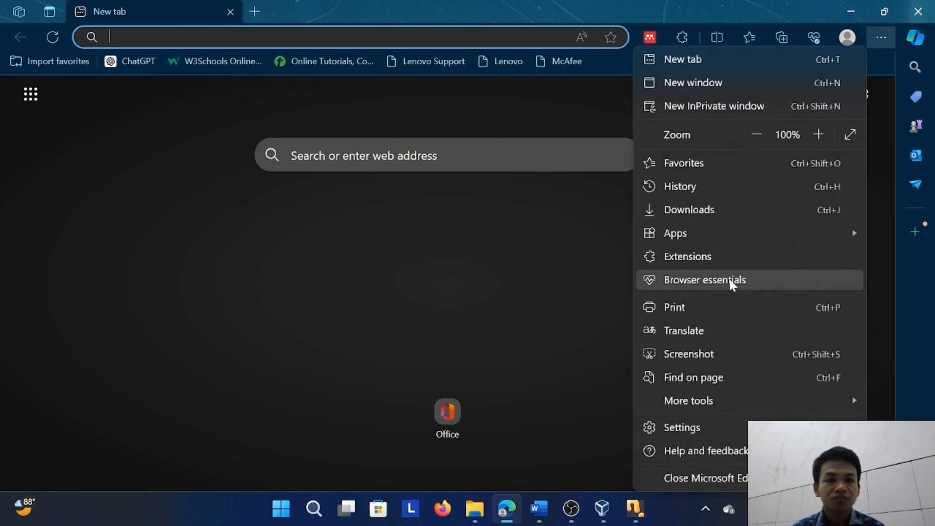
click(735, 435)
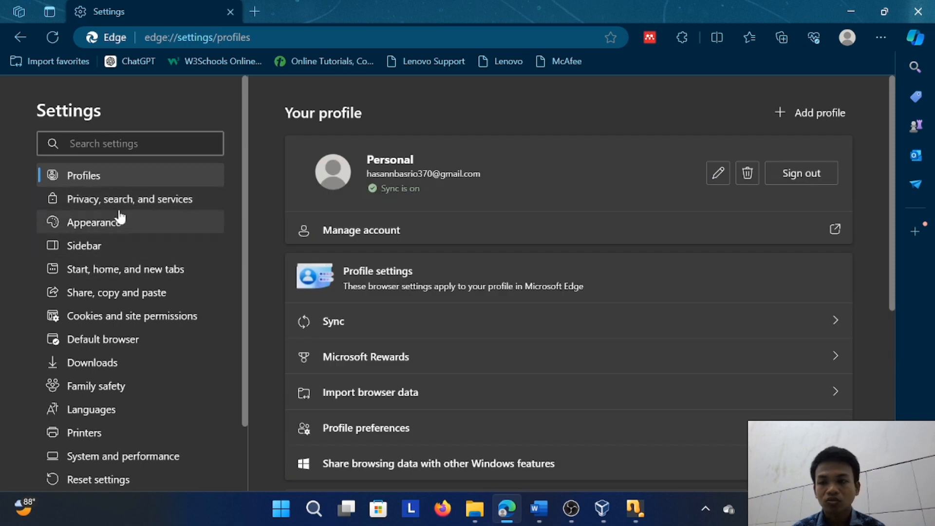
click(124, 200)
scroll(613, 311, down, 5)
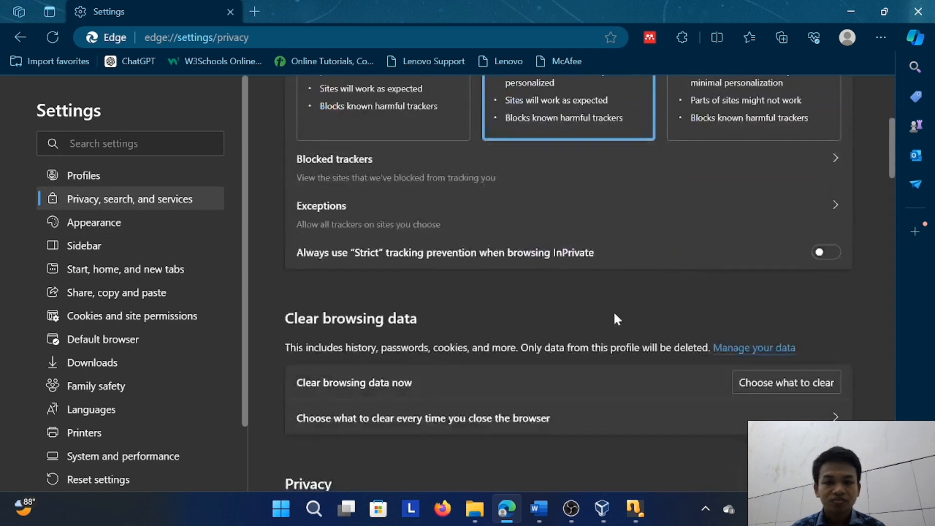
click(747, 383)
click(412, 424)
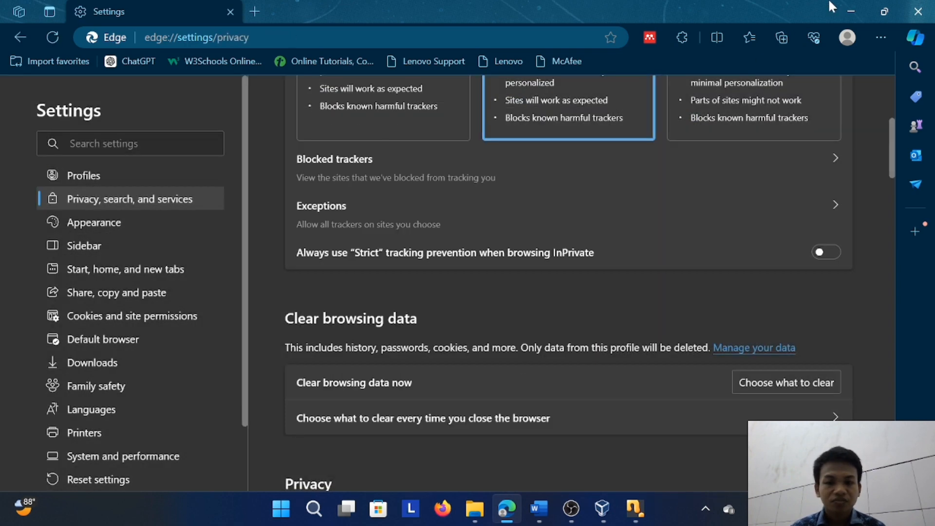
click(851, 11)
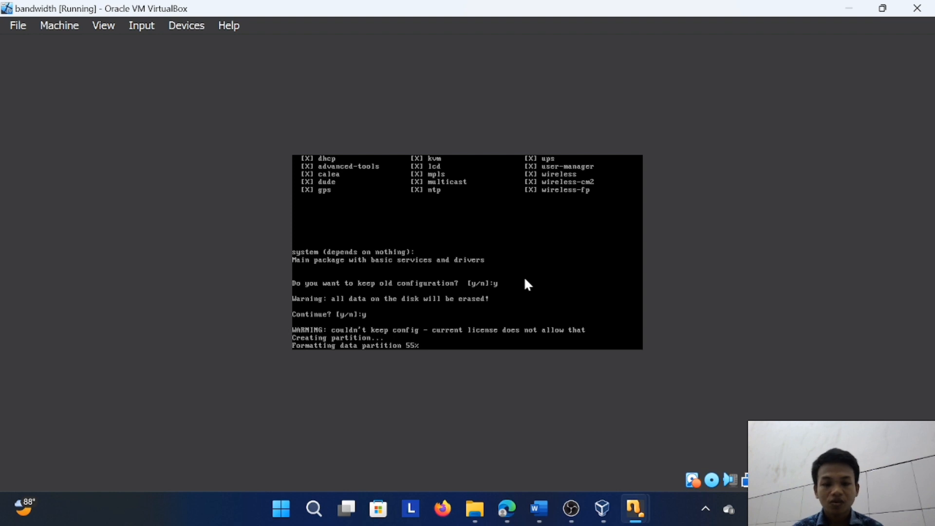
click(475, 509)
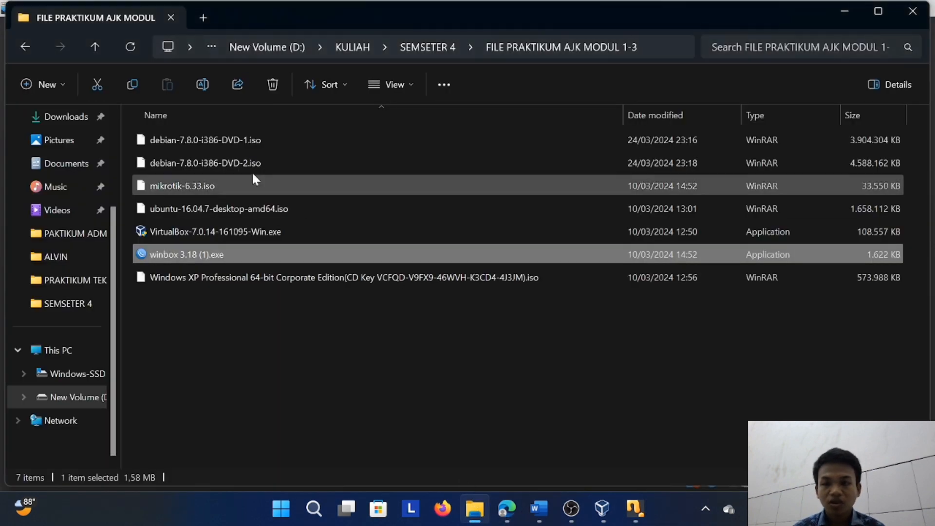
double_click(225, 254)
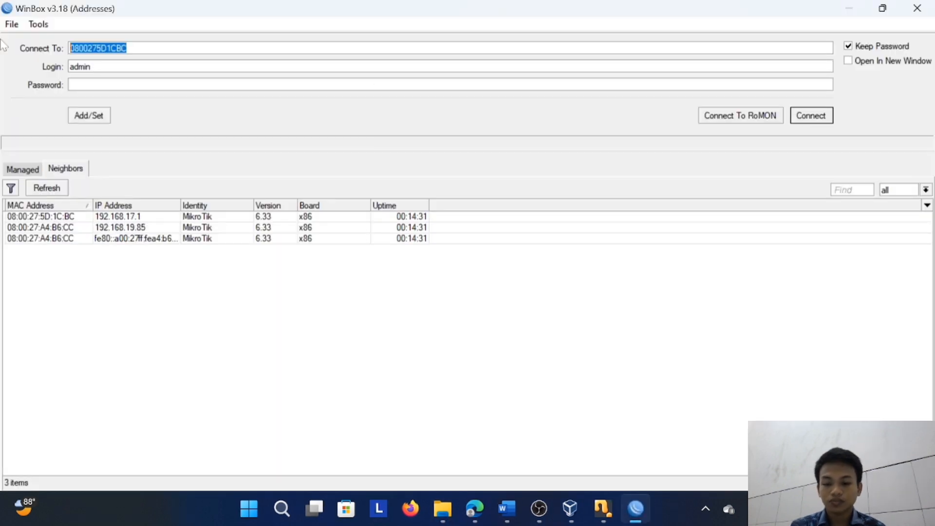
key(ctrl+v)
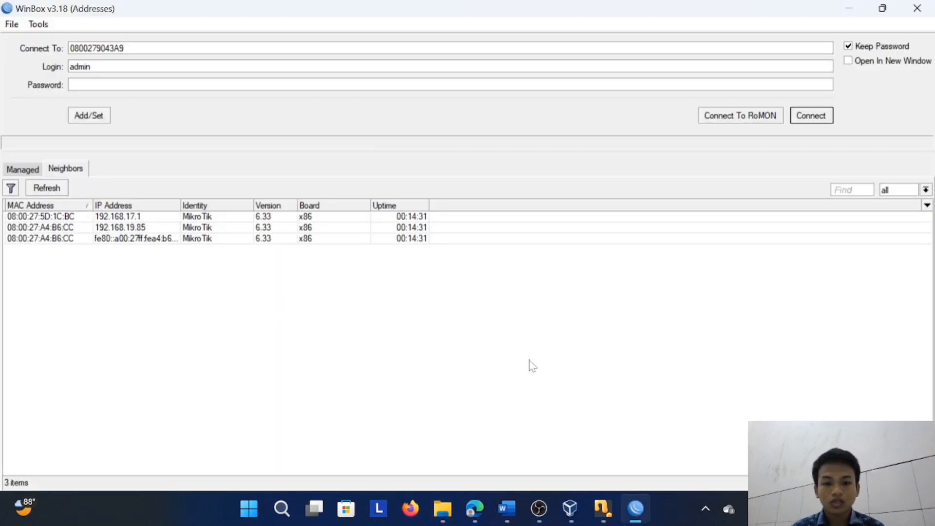
Close the mikrotik_hasan virtual machine, saving its machine state
mouse_move(604, 507)
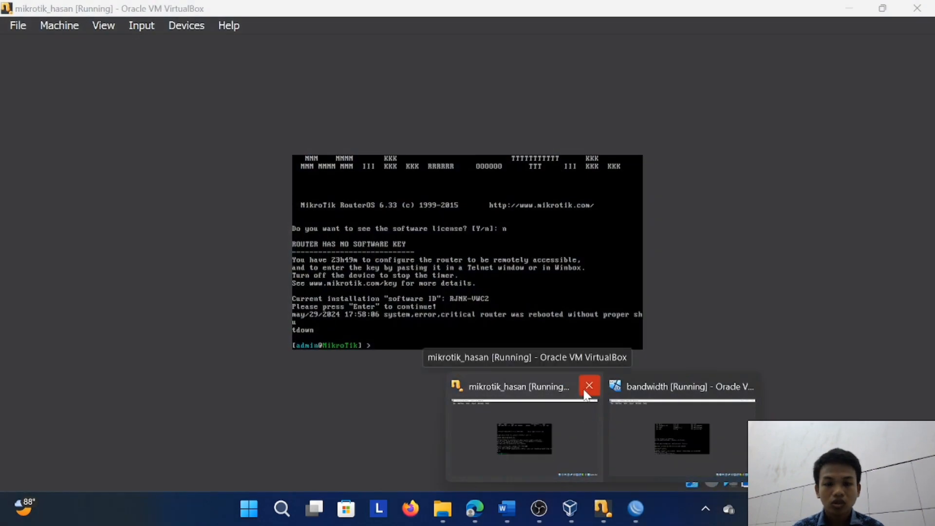
click(586, 392)
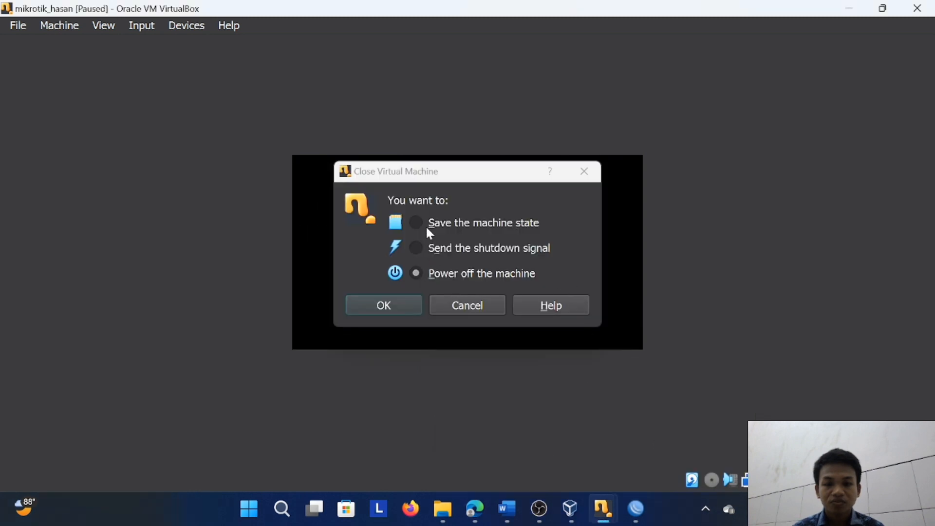
click(416, 223)
click(393, 306)
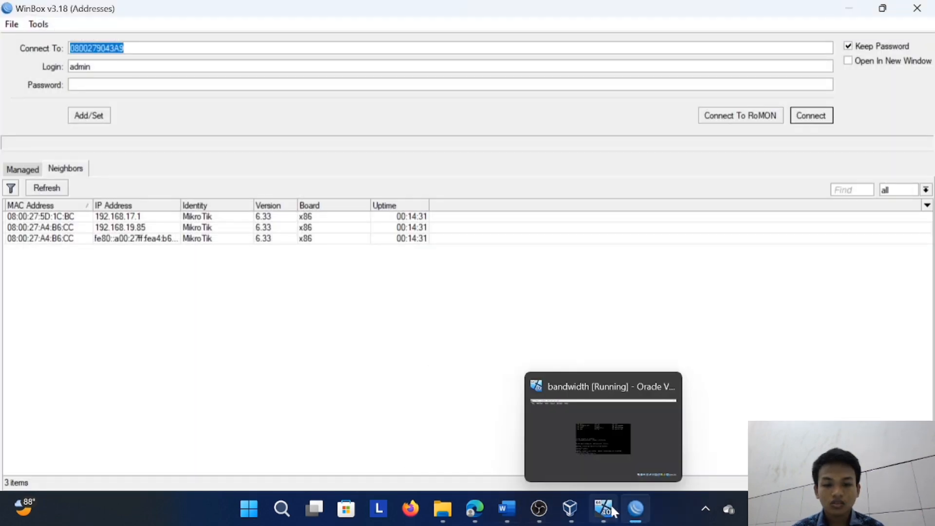
Switch to the bandwidth machine, force-unmount mikrotik-6.33.iso from its optical drive and reboot it after the installation
mouse_move(630, 511)
click(657, 444)
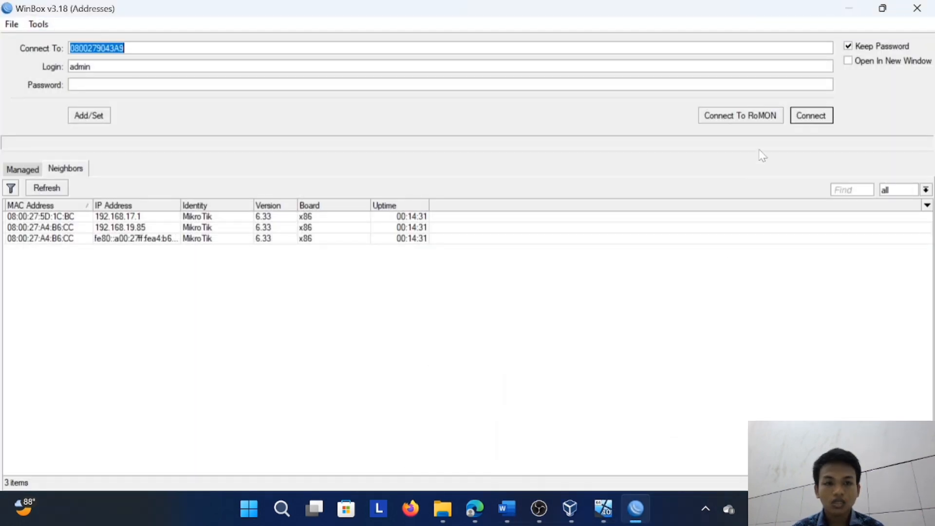
mouse_move(612, 497)
click(603, 475)
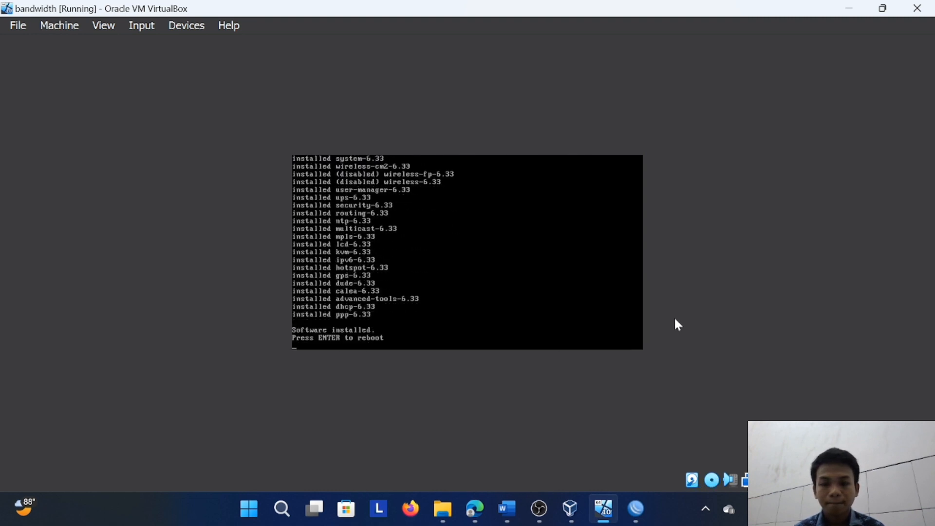
click(188, 26)
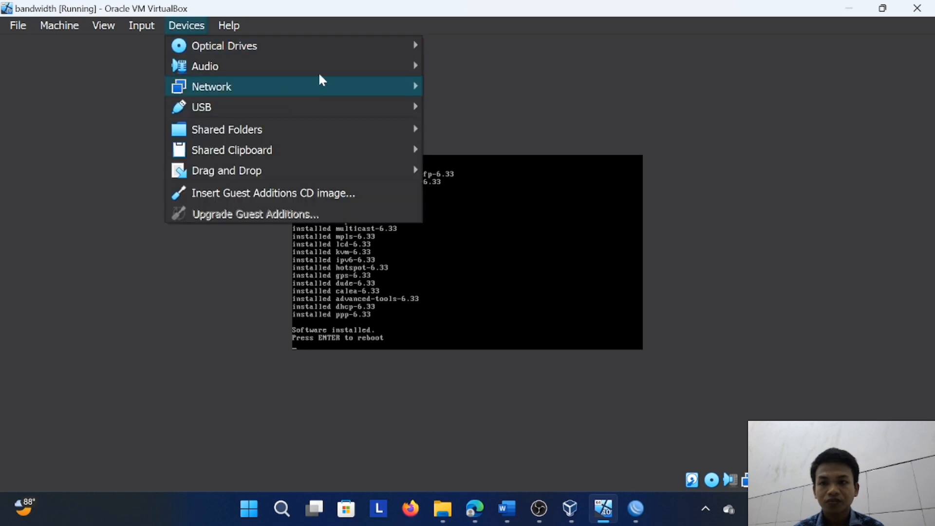
mouse_move(368, 44)
click(387, 87)
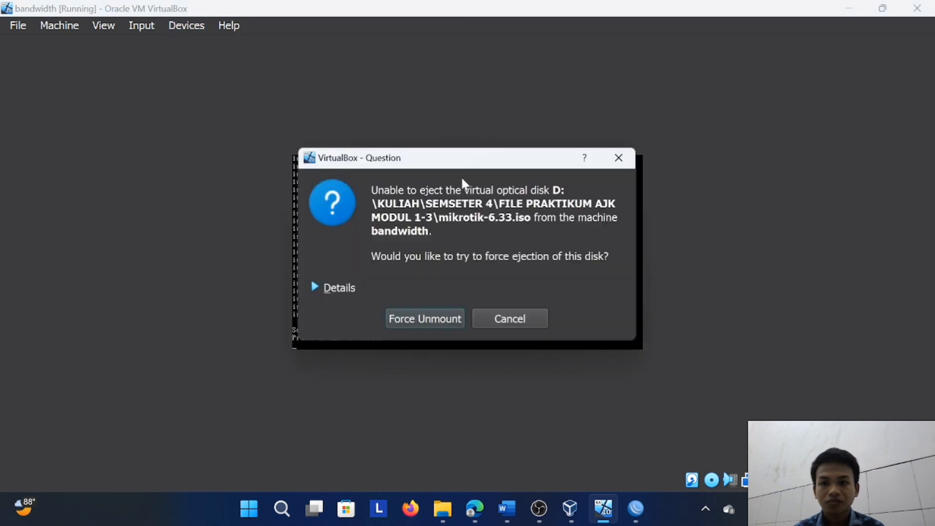
click(446, 317)
key(Return)
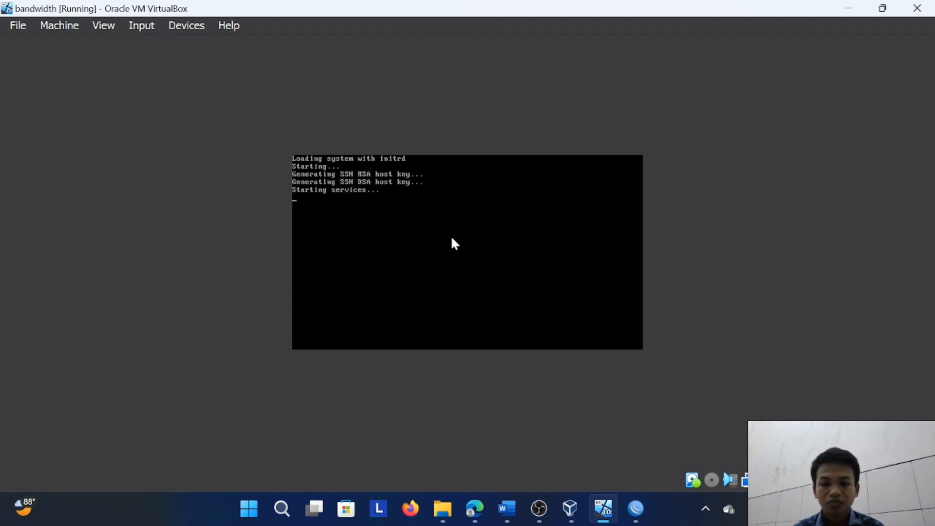
Log in to the bandwidth machine's MikroTik console as admin with a blank password and decline viewing the software license
text(a)
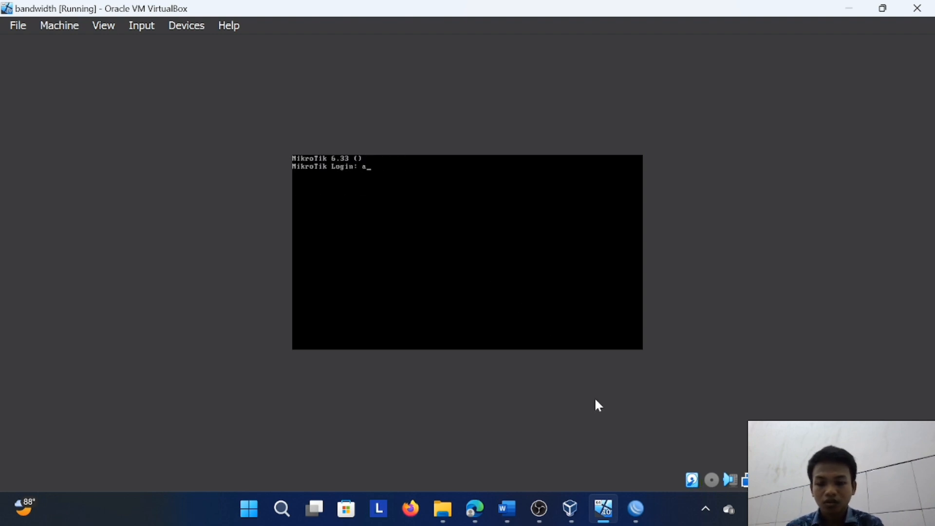
text(dmin)
key(Return)
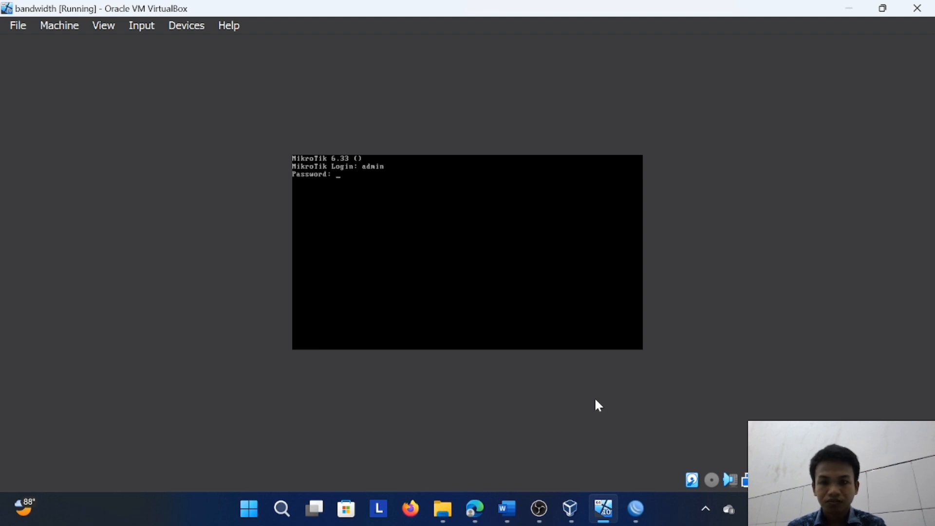
key(Return)
text(n)
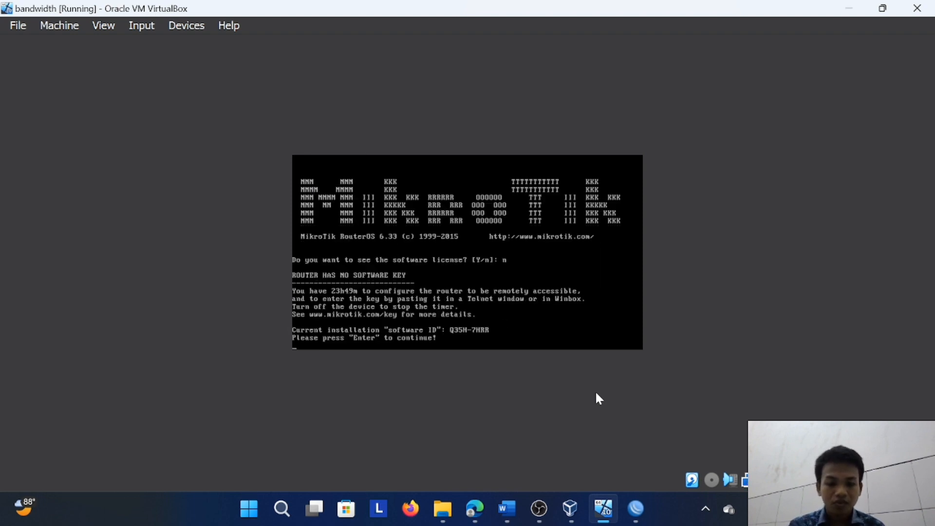
key(Return)
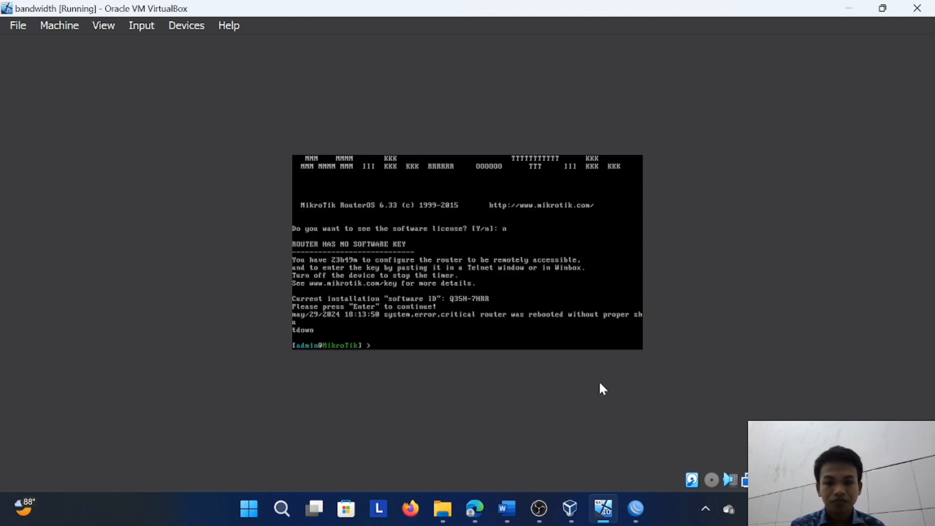
click(850, 8)
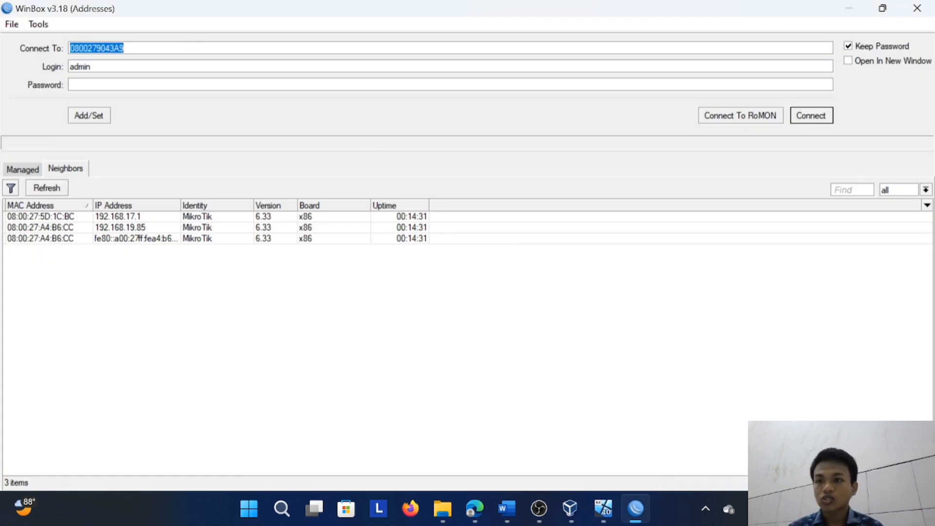
click(127, 48)
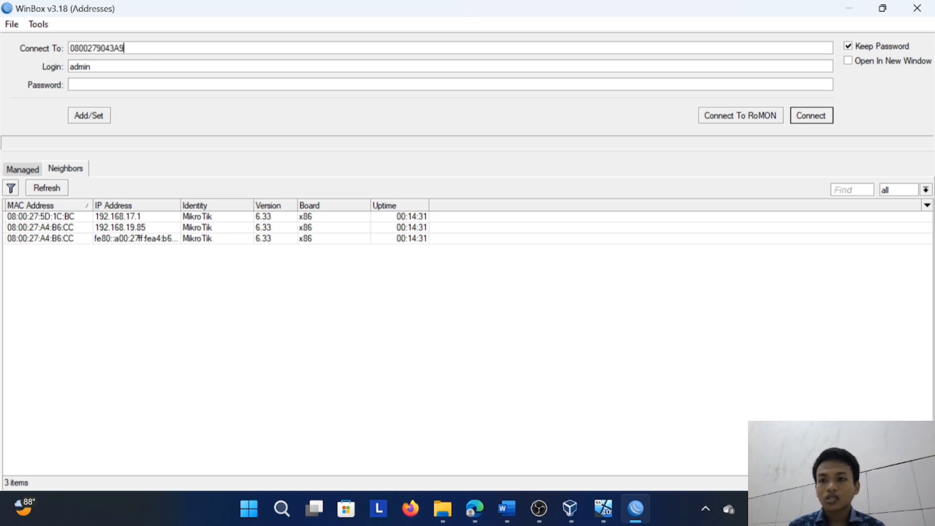
key(Tab)
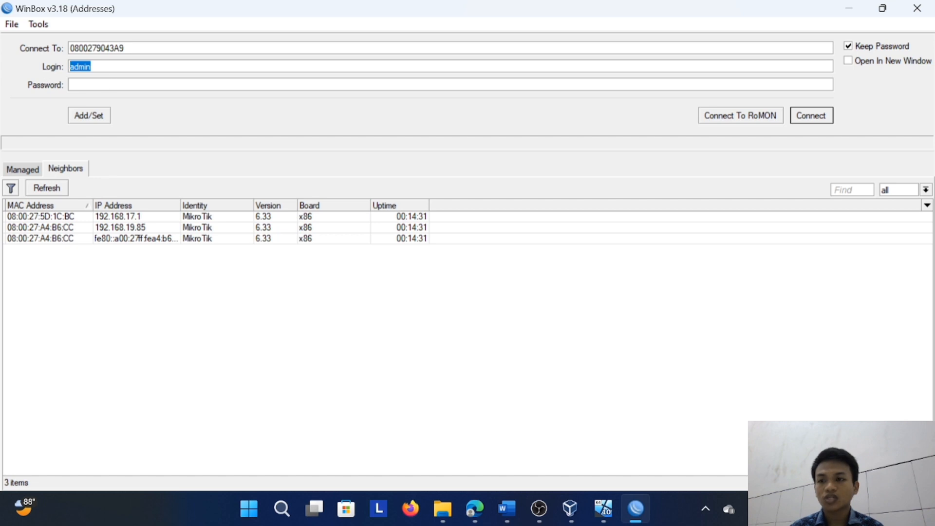
key(Tab)
click(821, 119)
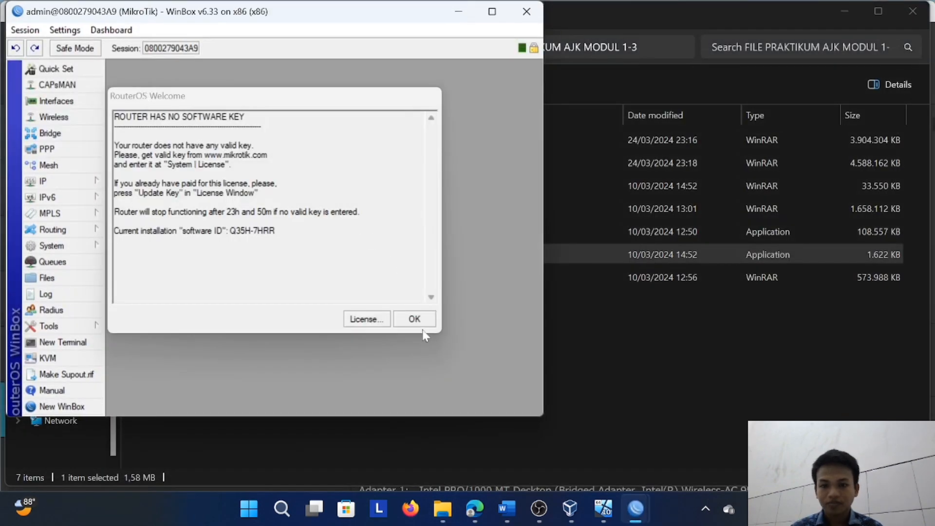
click(415, 319)
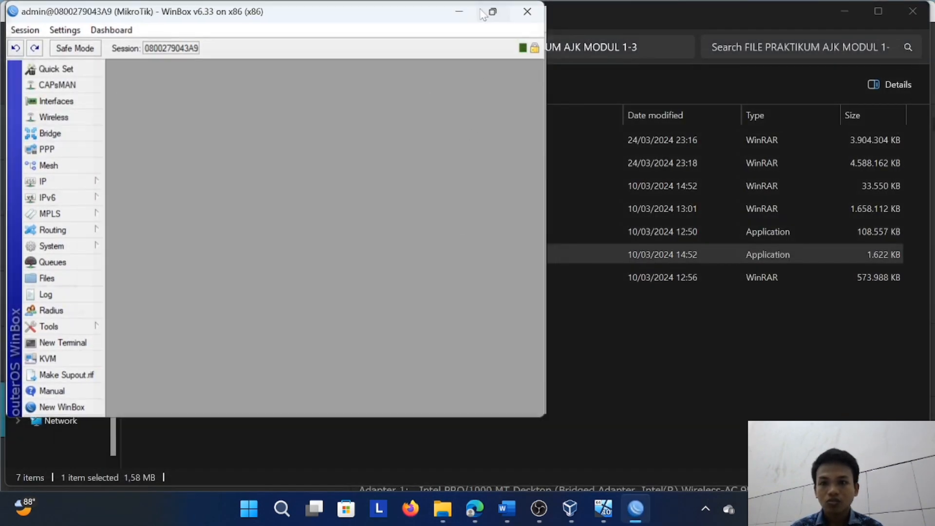
click(483, 14)
Start a new IP address entry with address 192.168.17.1/24 and network 192.168.17.0
click(79, 176)
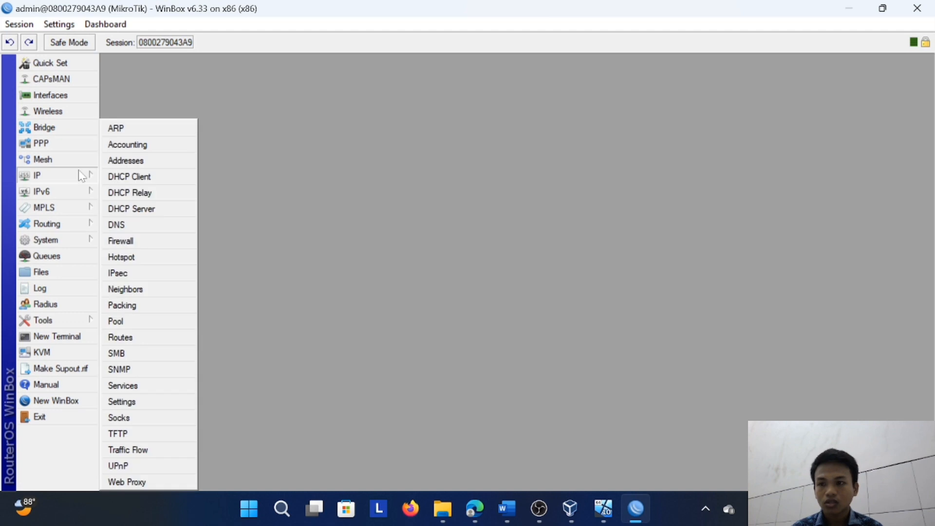
click(126, 161)
click(408, 183)
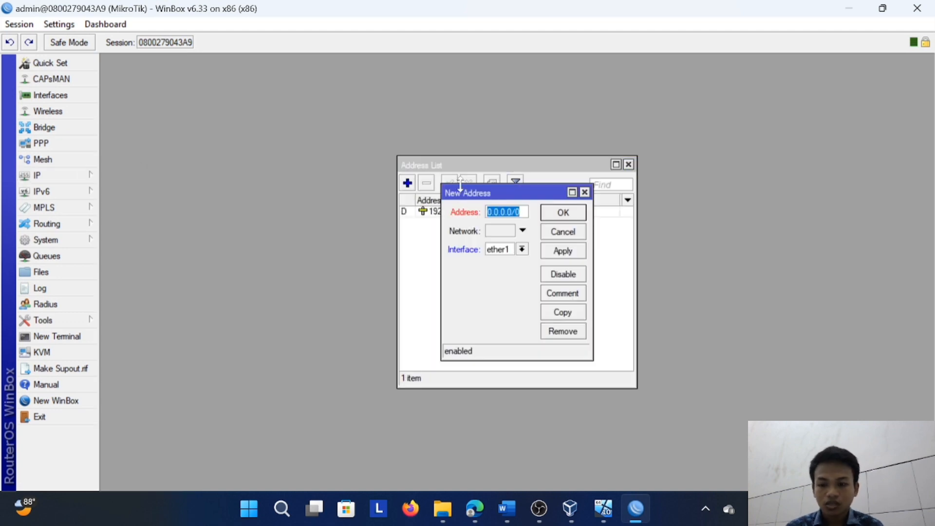
text(192.168.1)
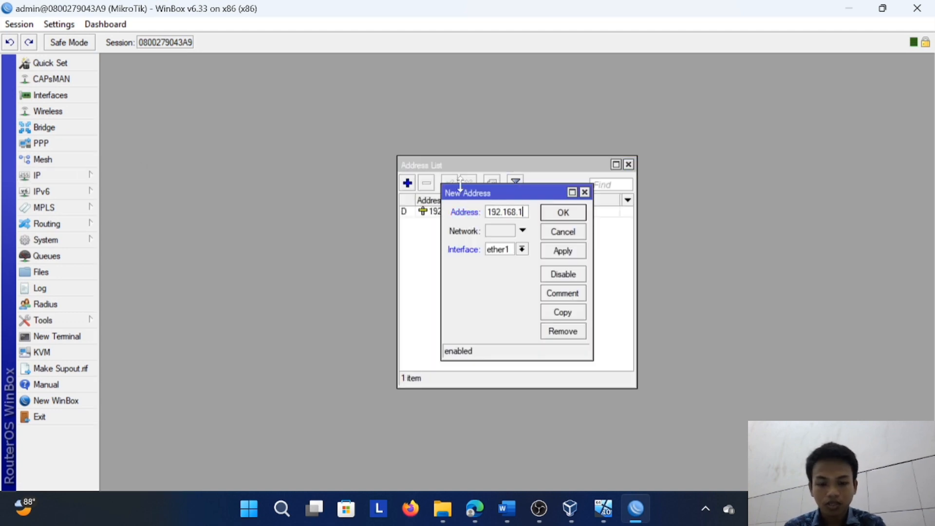
text(7.1/24)
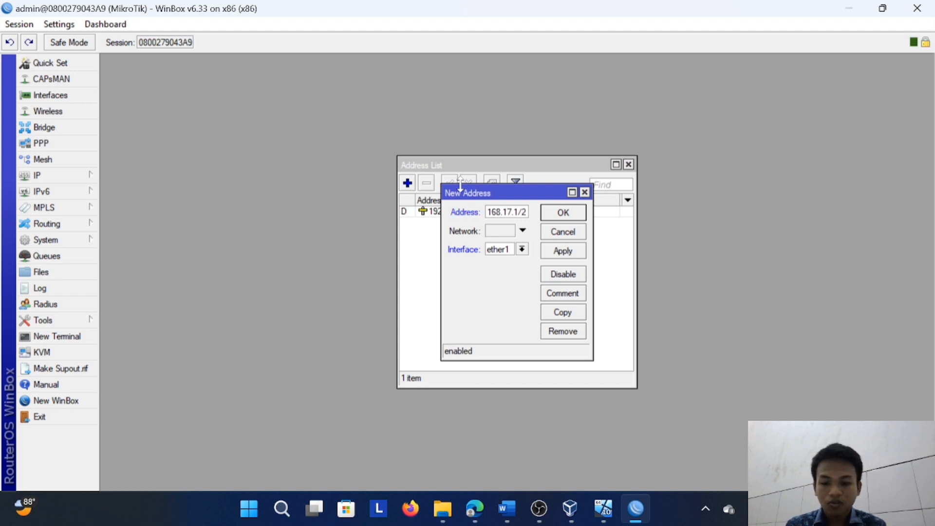
click(493, 231)
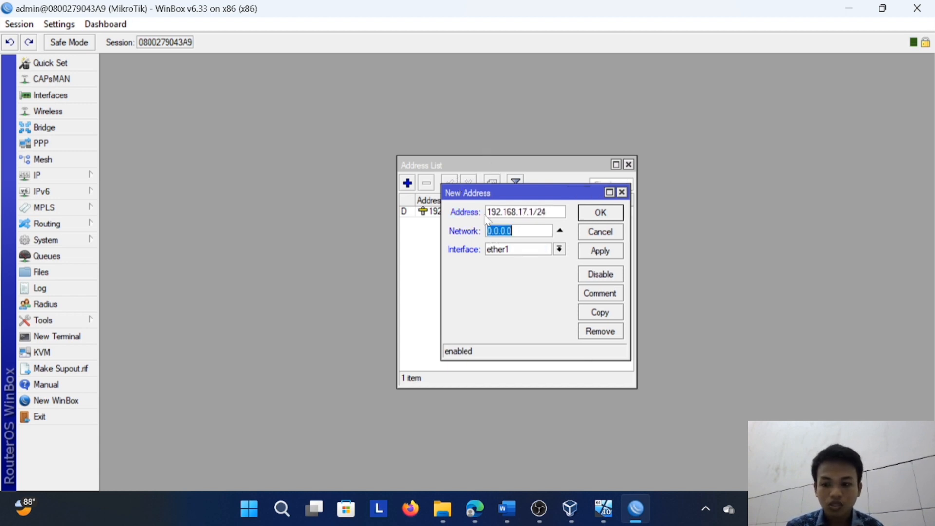
text(192.168.17)
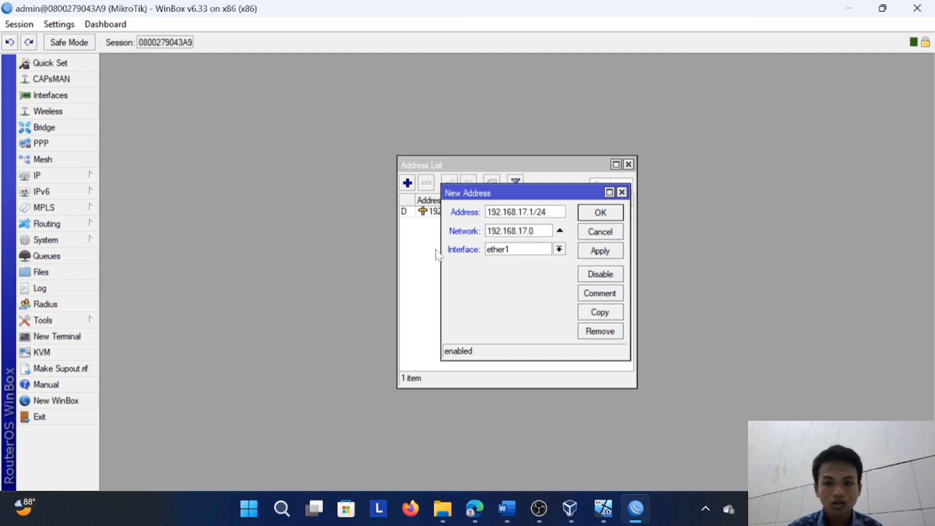
Assign the new address to interface ether2, save it and close the address list
click(559, 248)
click(551, 270)
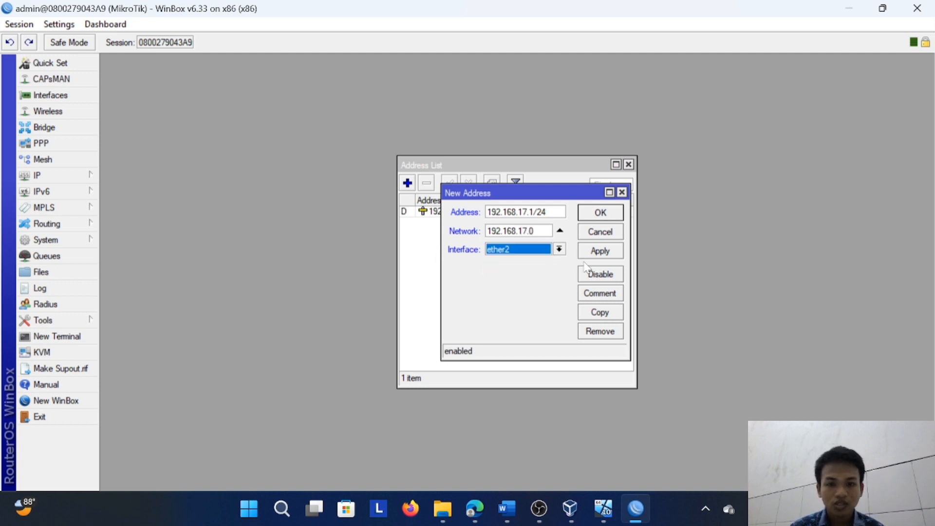
click(600, 251)
click(600, 212)
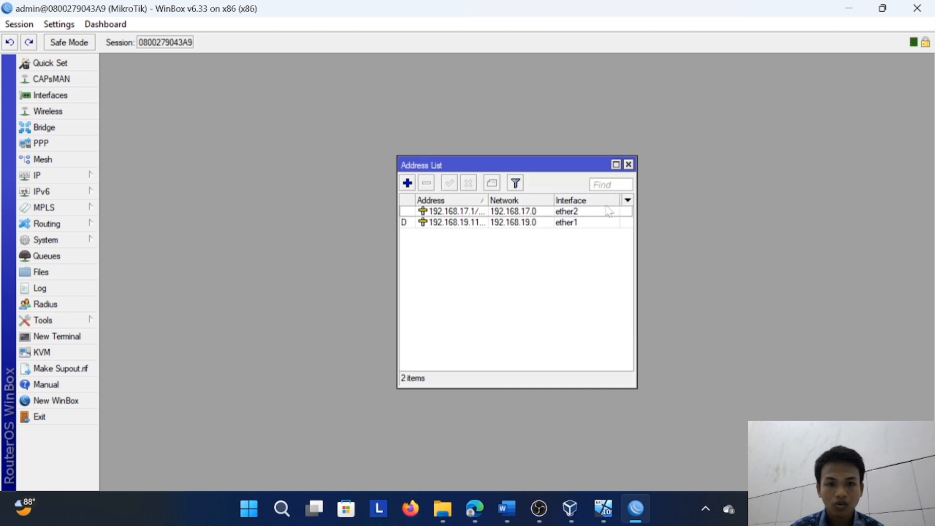
click(629, 164)
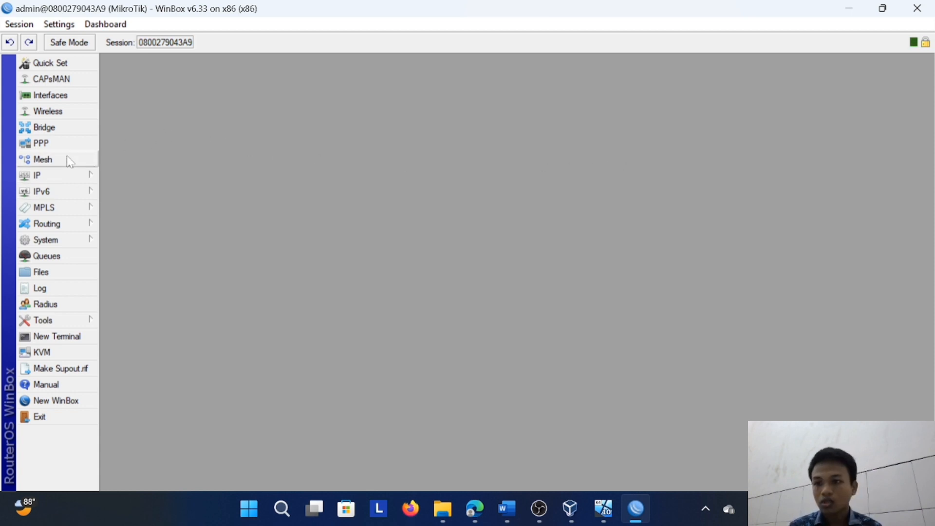
Set the DNS server to 192.168.17.1 and allow remote requests in the DNS settings
click(68, 176)
click(162, 228)
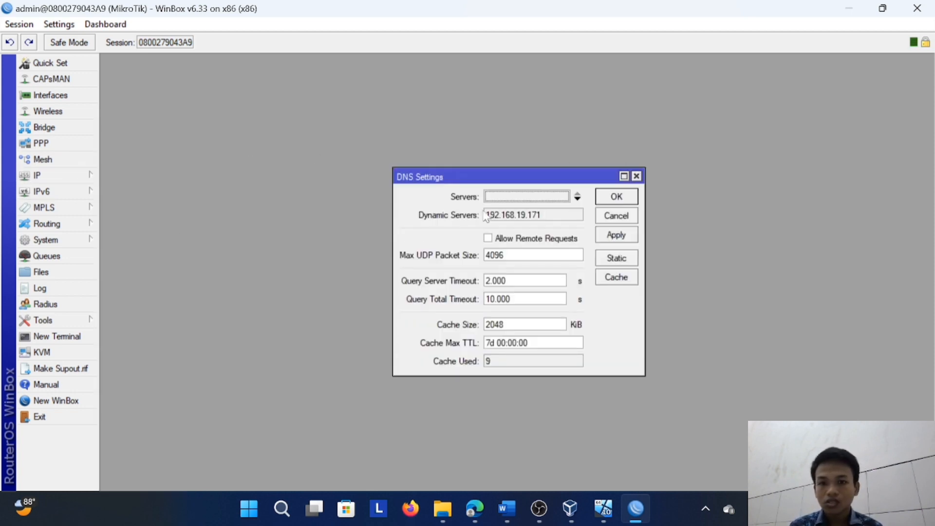
click(507, 197)
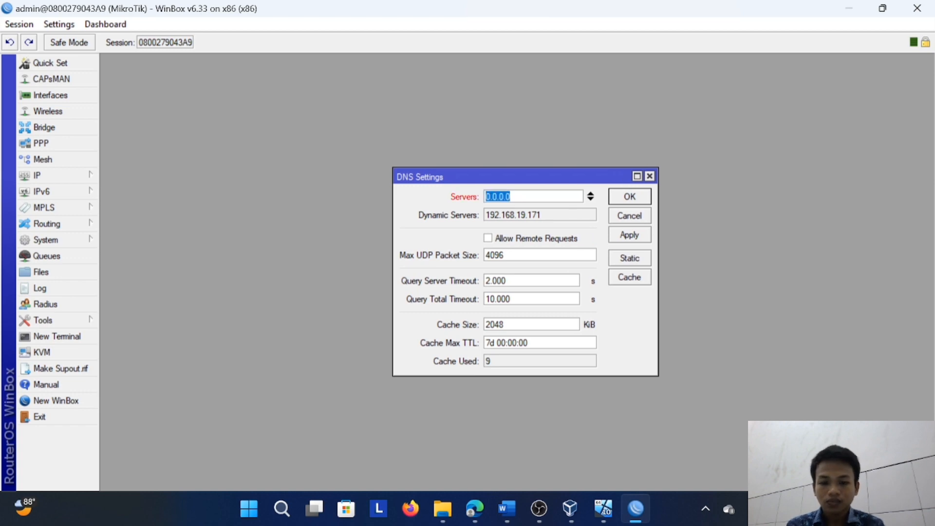
text(192.168.17.1)
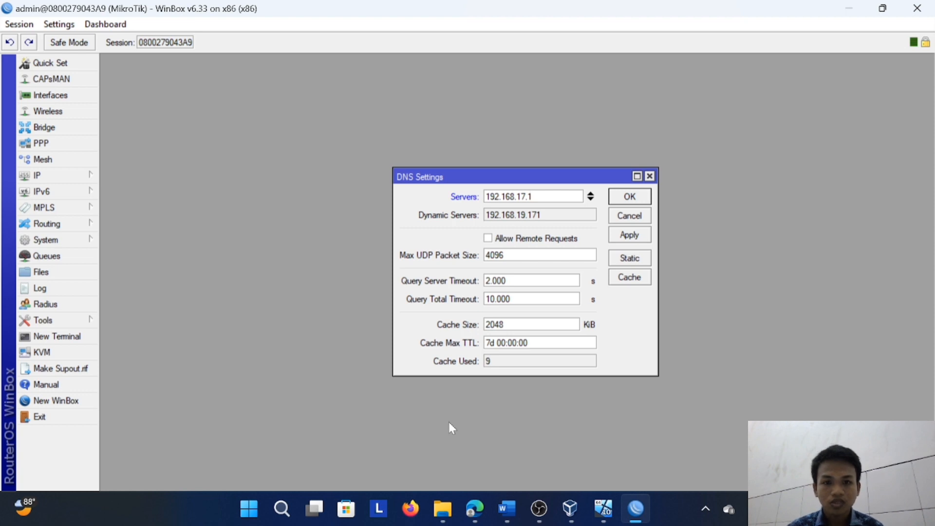
click(491, 240)
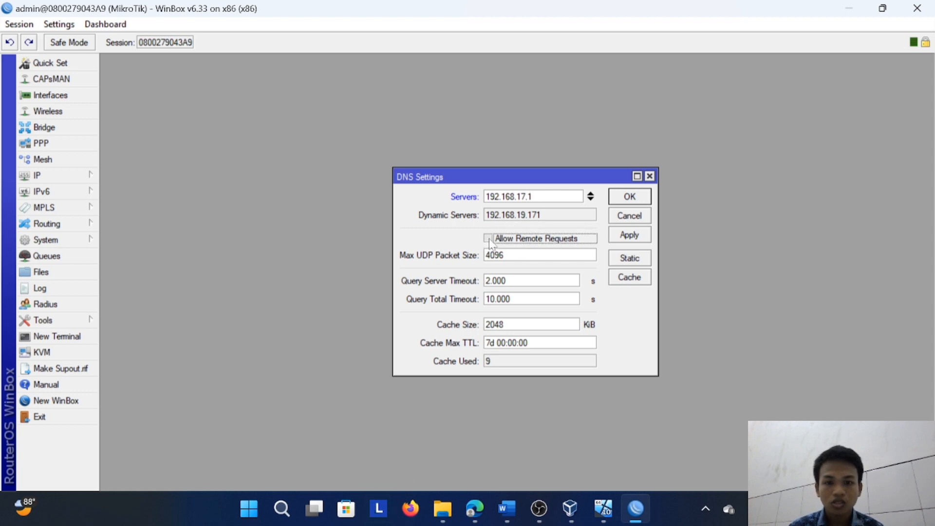
Start a new static DNS entry and enter the student's own .id domain name as its name
click(631, 260)
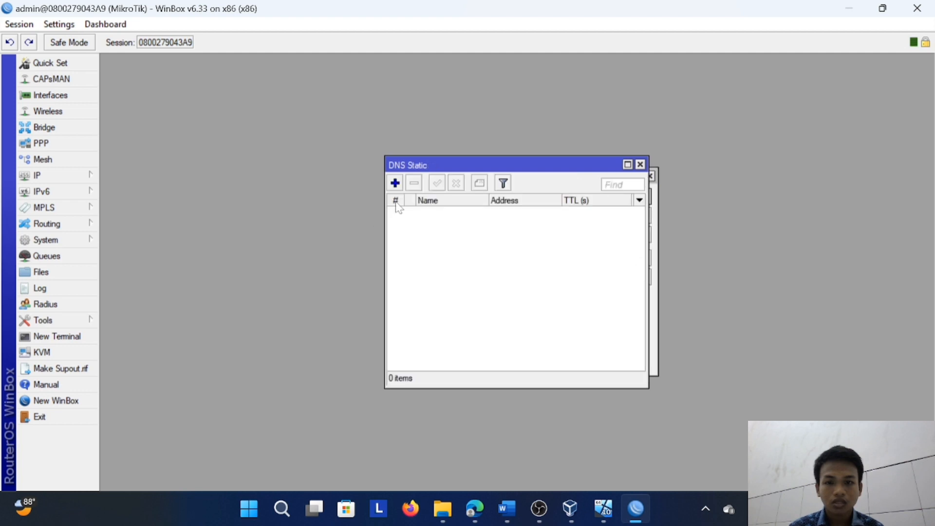
click(395, 183)
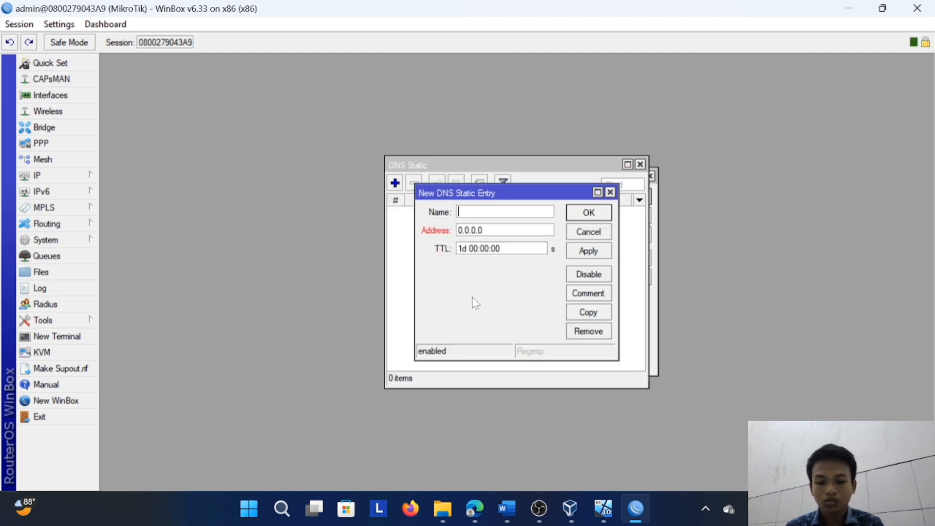
text(hasanbasri)
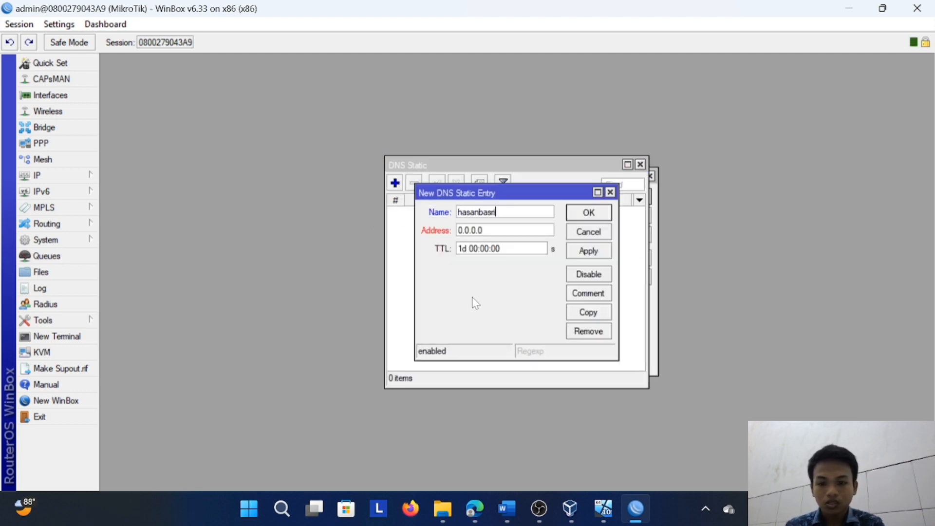
text(17.id)
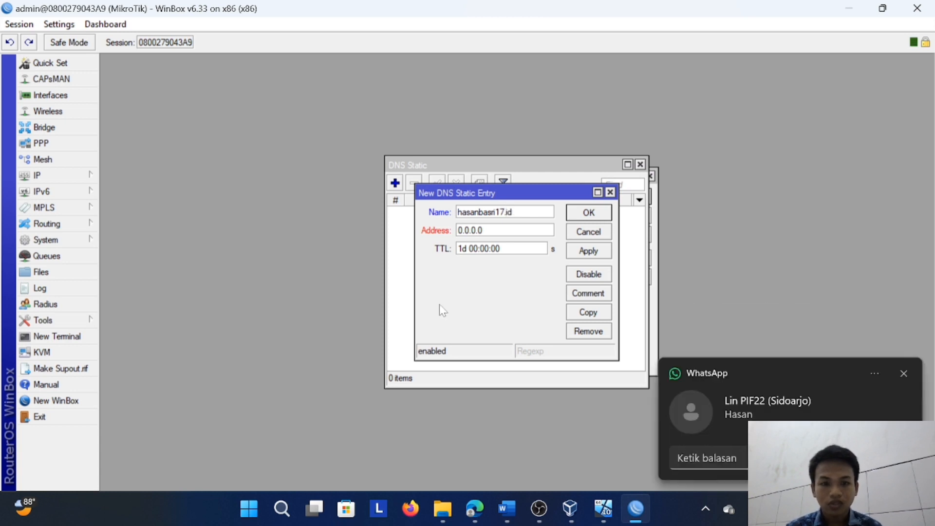
click(904, 374)
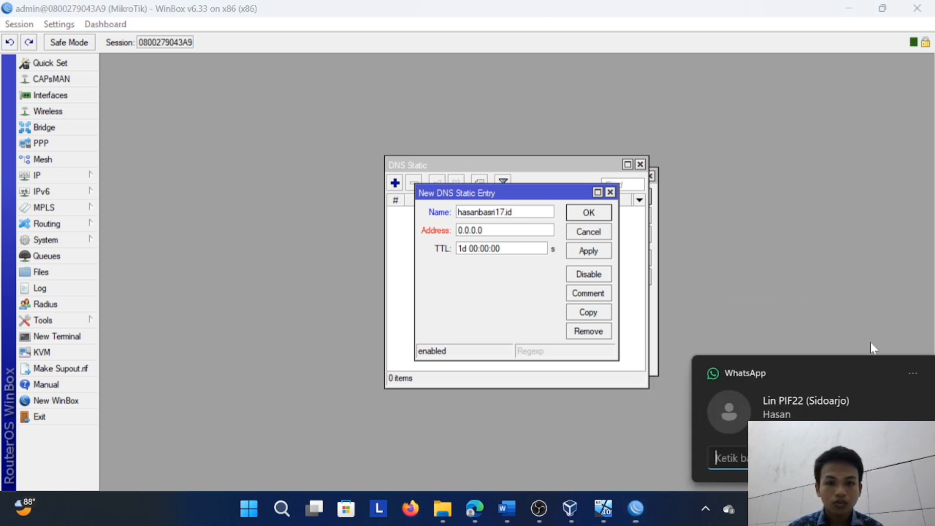
Set the static DNS entry's address to 192.168.17.1, save the entry and close the static DNS list
click(483, 230)
drag(482, 230, 382, 228)
text(192.1)
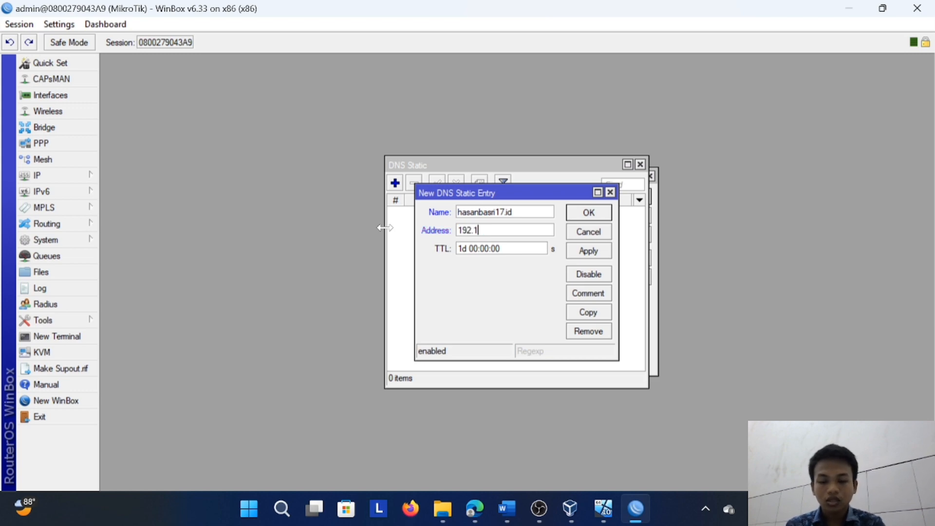
text(68.)
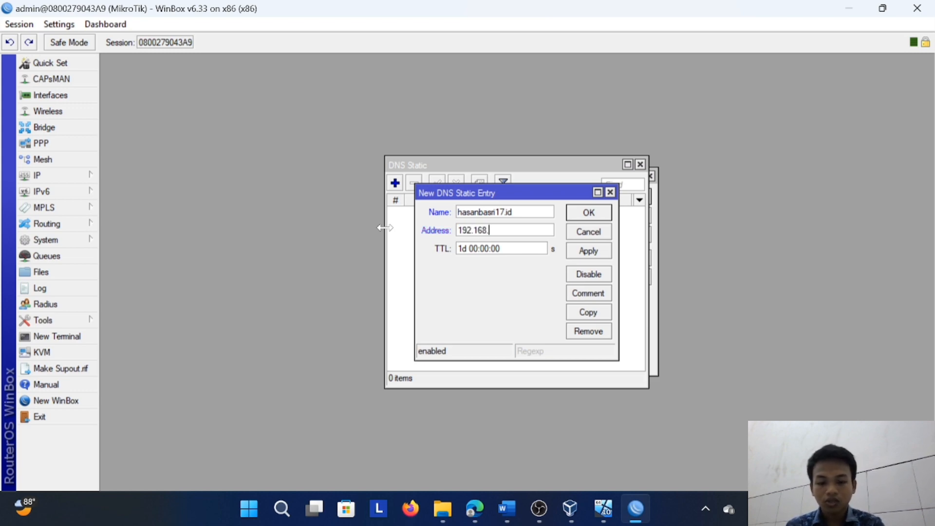
text(17.1)
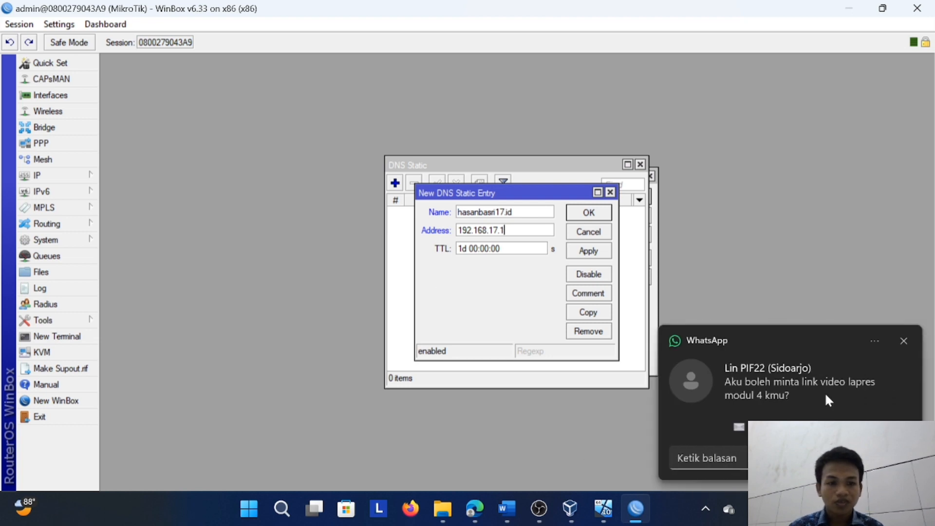
click(906, 340)
click(562, 215)
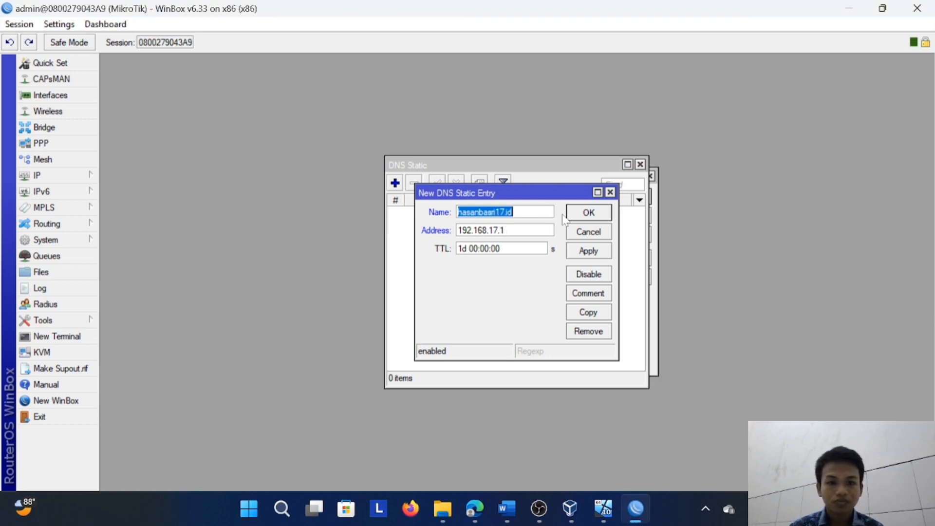
click(588, 252)
click(589, 213)
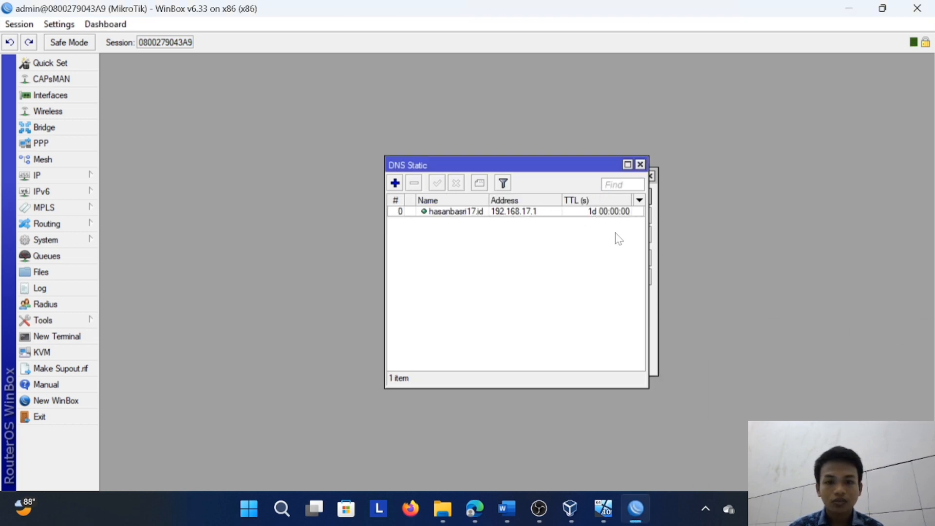
click(641, 165)
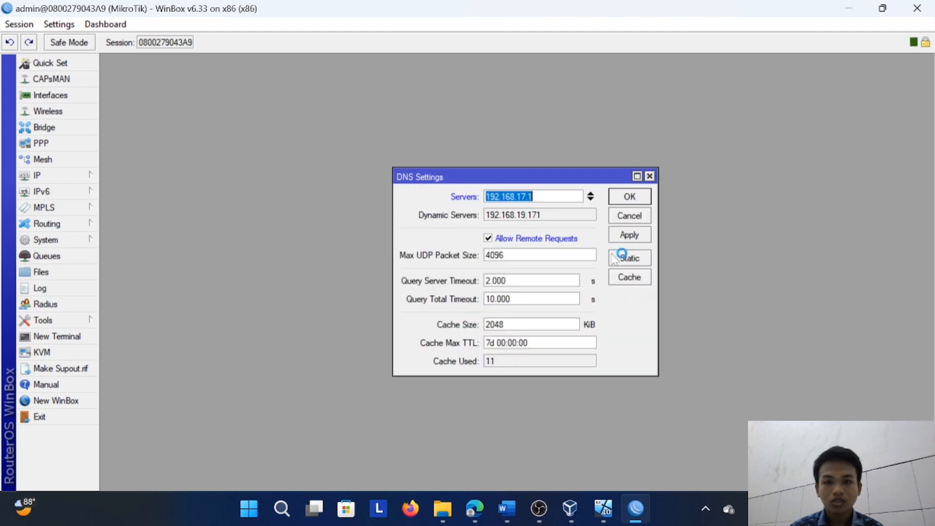
Apply and close the DNS settings, and dismiss the WhatsApp notification
click(631, 234)
click(630, 196)
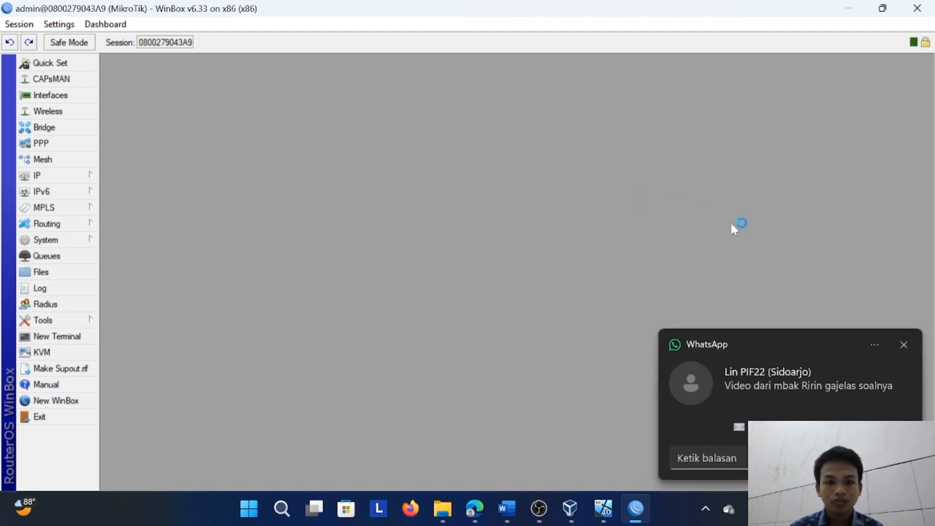
click(905, 344)
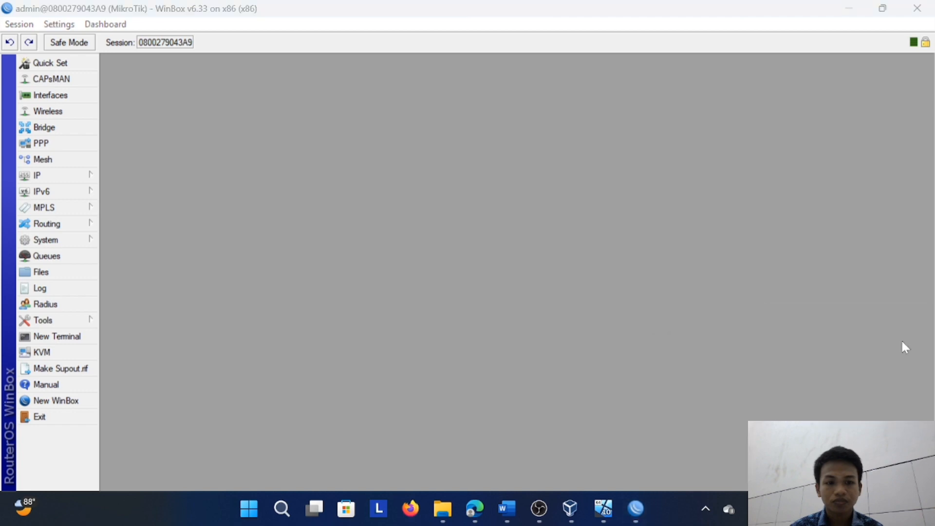
Run DHCP setup on interface ether2, accepting the proposed address space, gateway 192.168.17.1 and address pool ending at 192.168.17.254
click(49, 174)
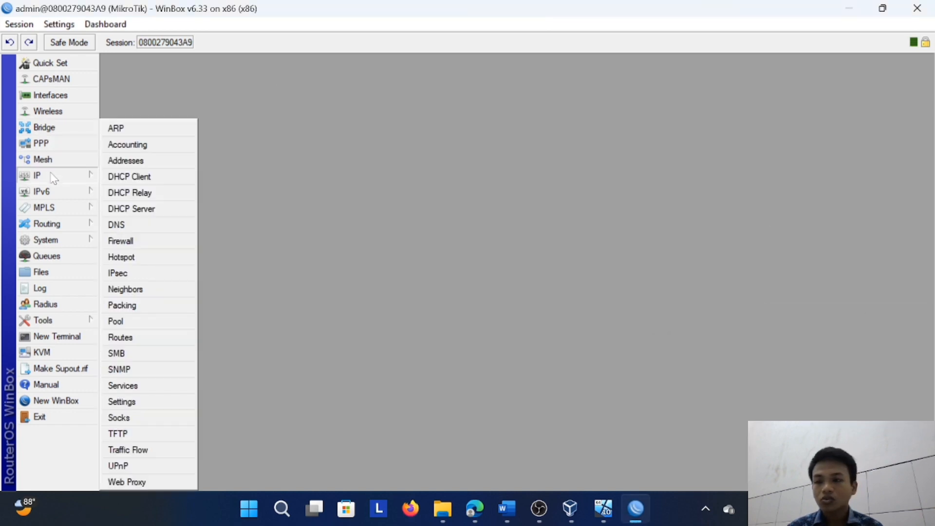
click(122, 208)
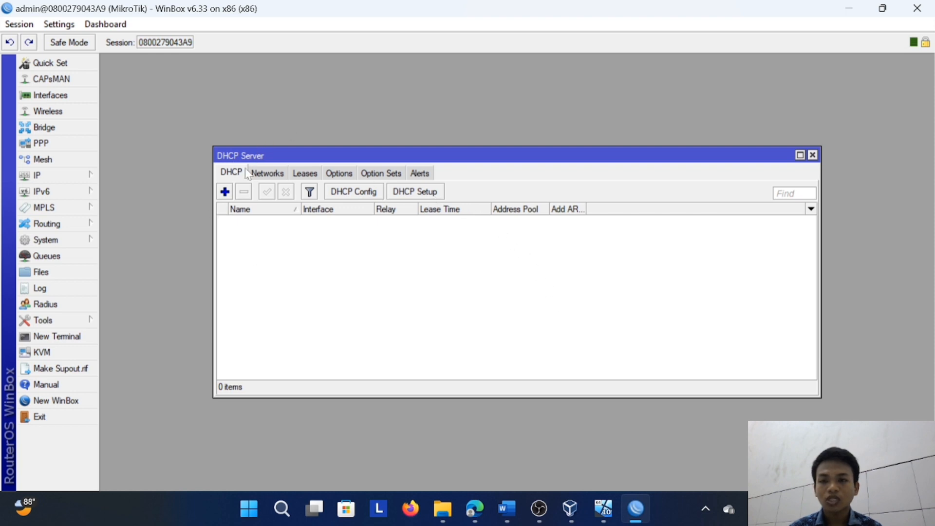
click(429, 193)
click(604, 268)
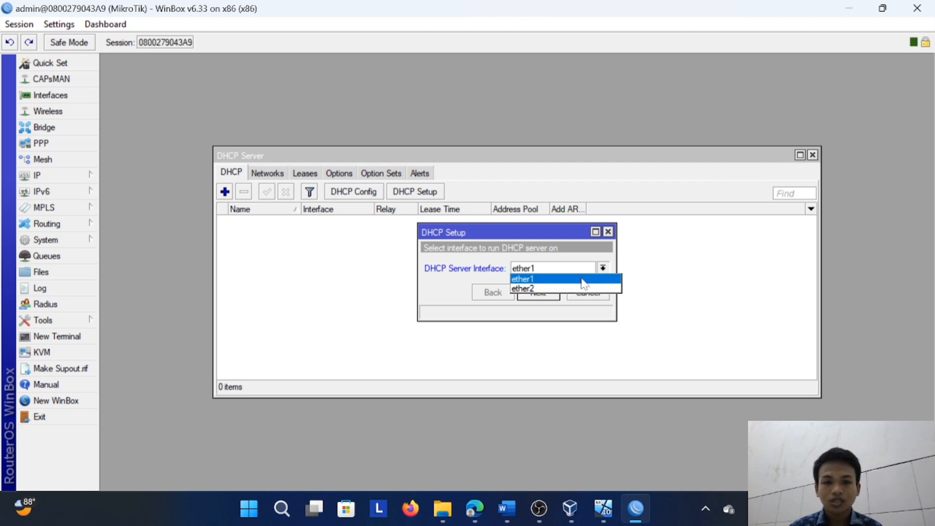
click(584, 285)
click(545, 293)
click(546, 293)
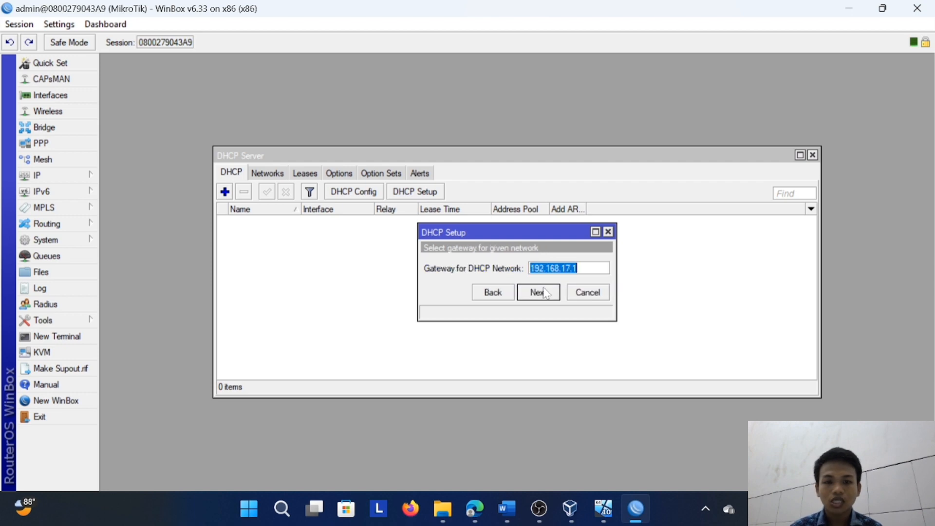
click(546, 293)
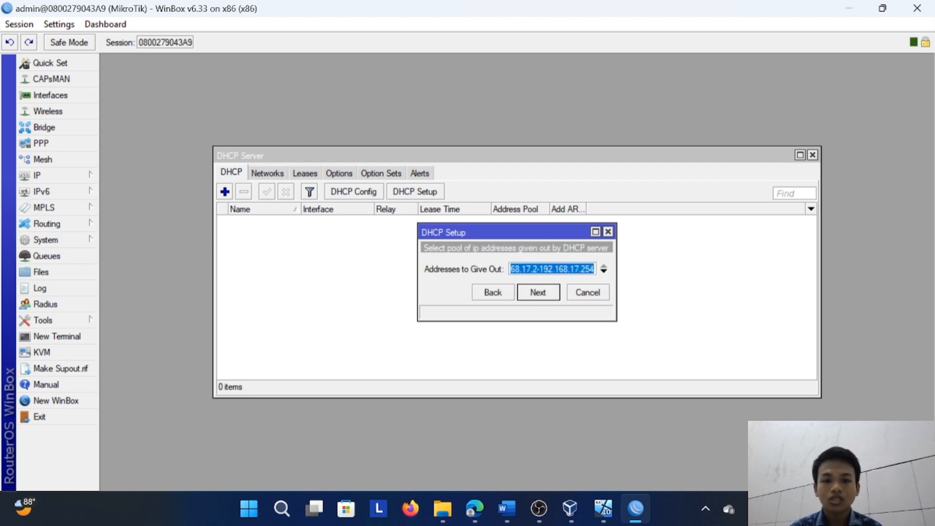
click(553, 292)
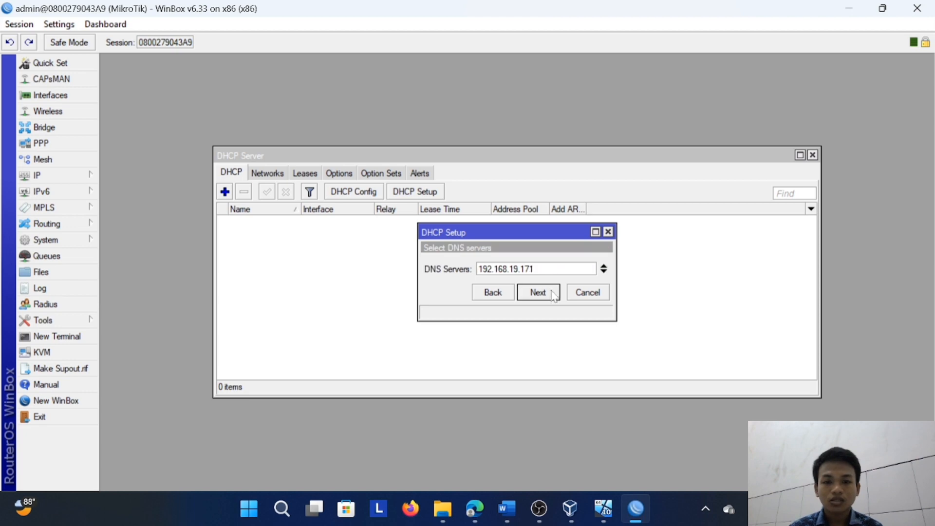
Set the DHCP setup's DNS servers to 192.168.17.1, 8.8.8.8 and 8.8.4.4
drag(540, 269, 361, 272)
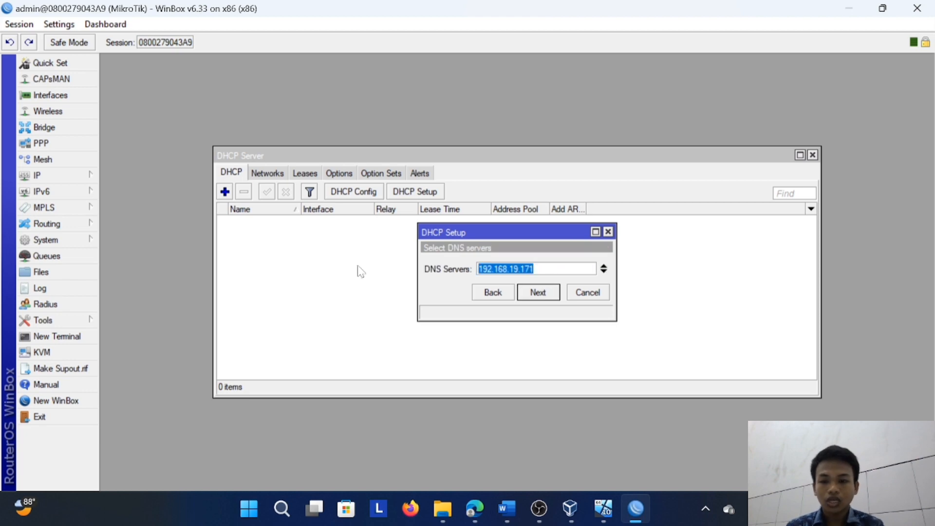
text(192.168.)
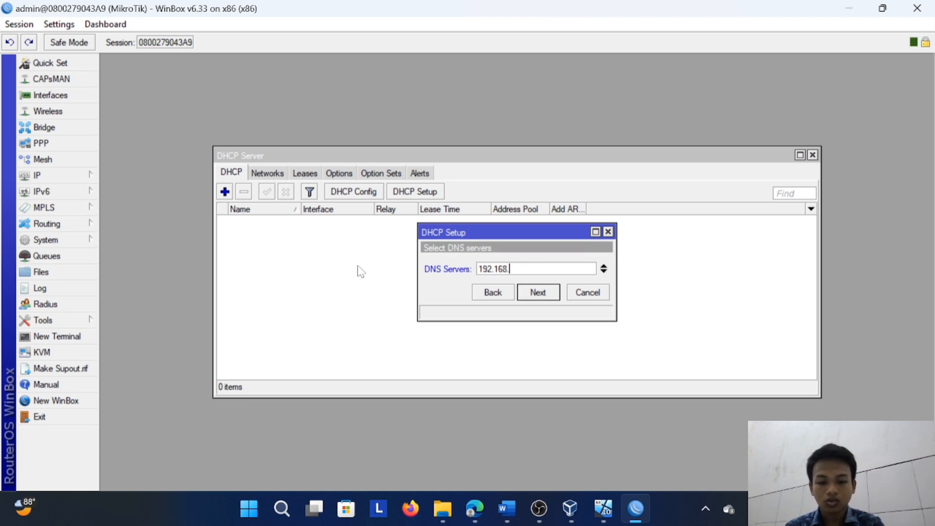
text(17.1)
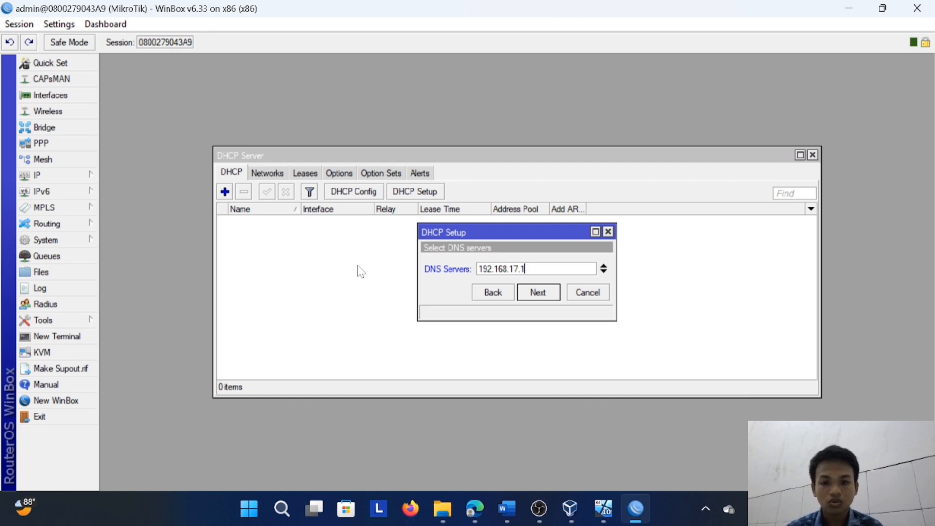
click(605, 272)
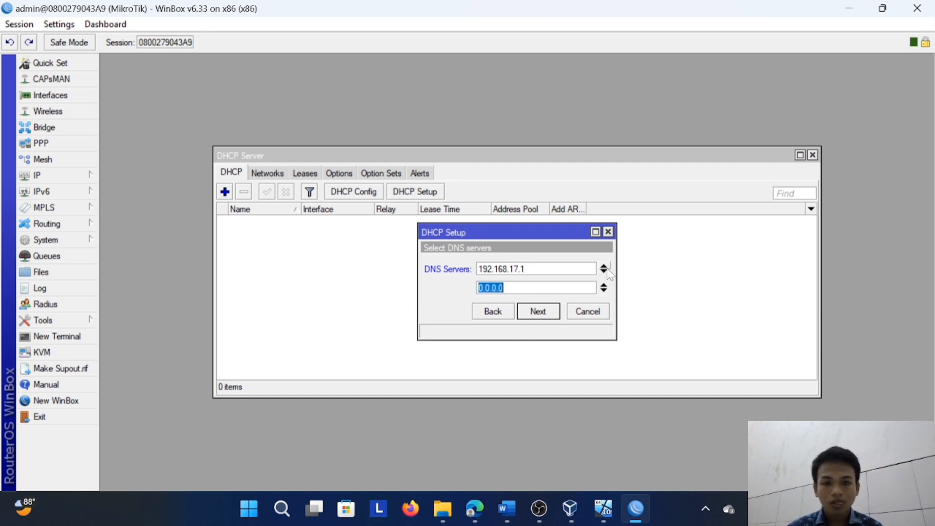
text(8.8.8.8)
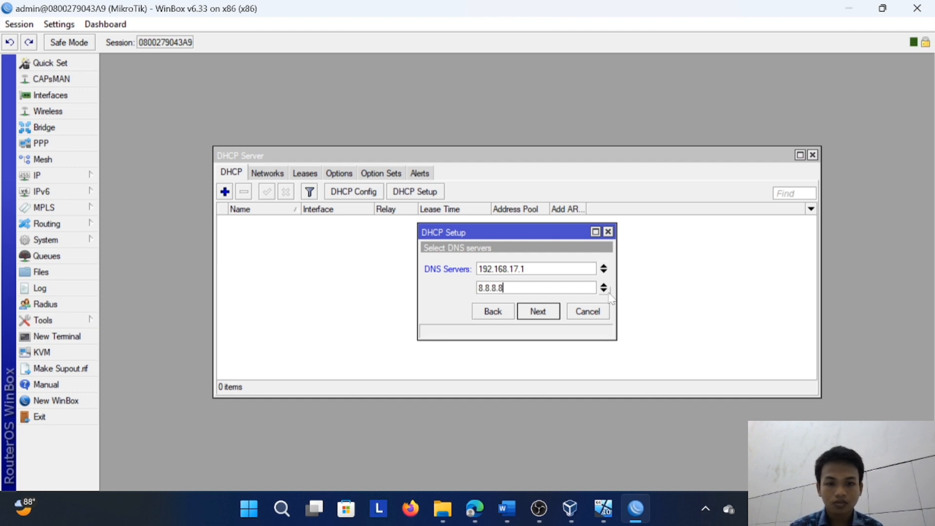
click(607, 291)
text(8.8.4.4)
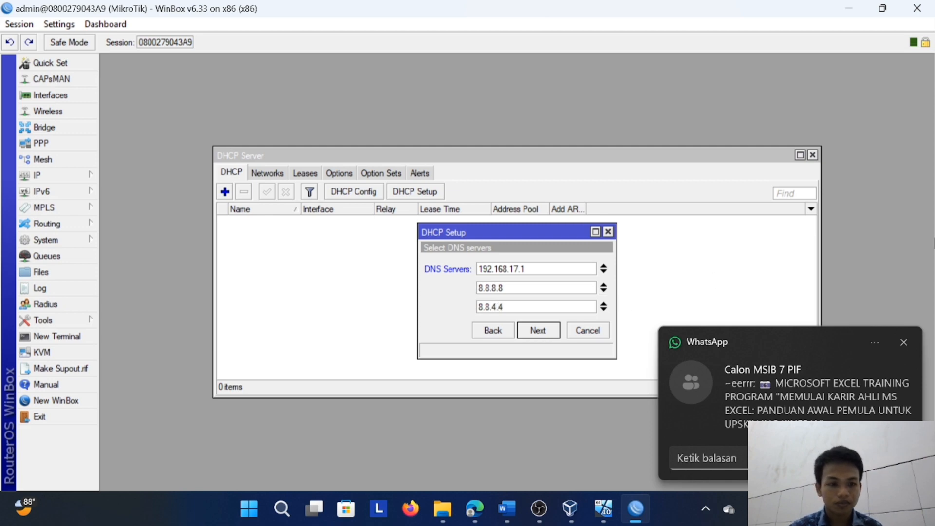
Dismiss the WhatsApp notification, finish the DHCP setup with the proposed lease time and close the DHCP server list
click(904, 343)
click(538, 332)
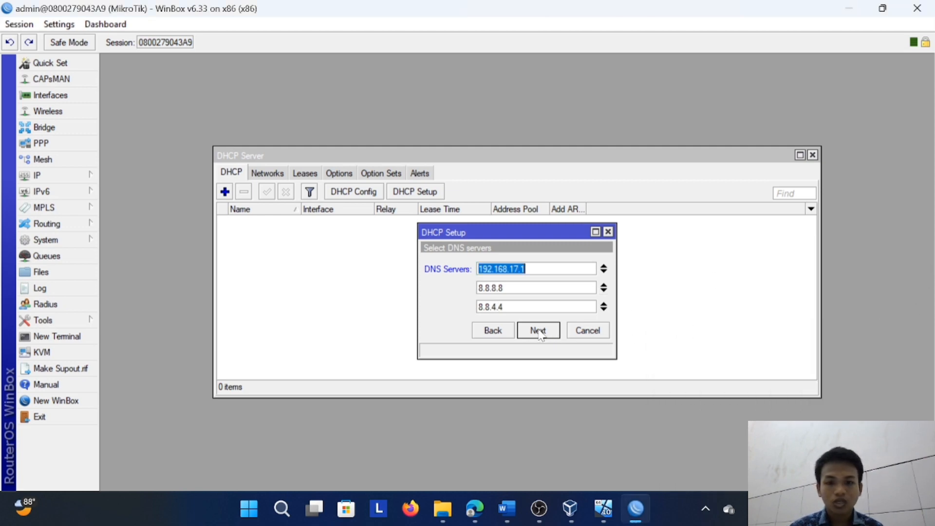
click(538, 332)
click(539, 331)
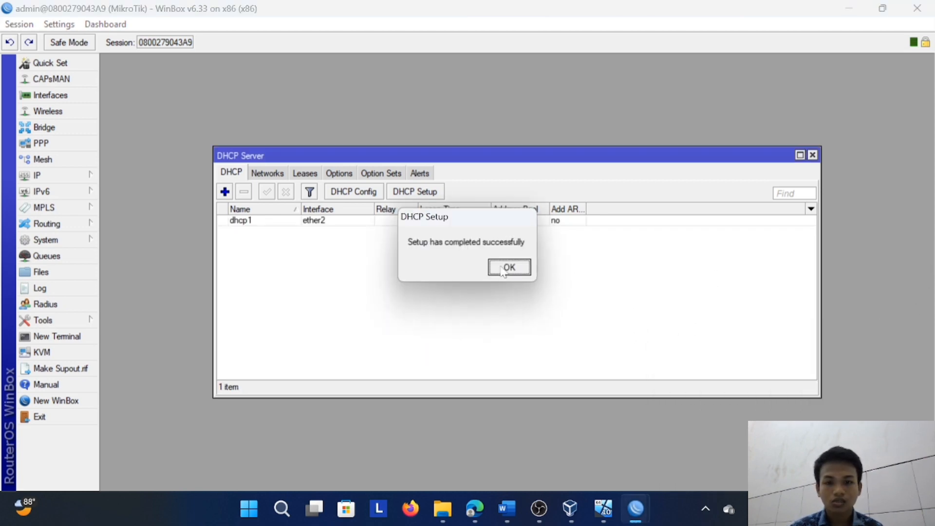
click(509, 267)
click(813, 155)
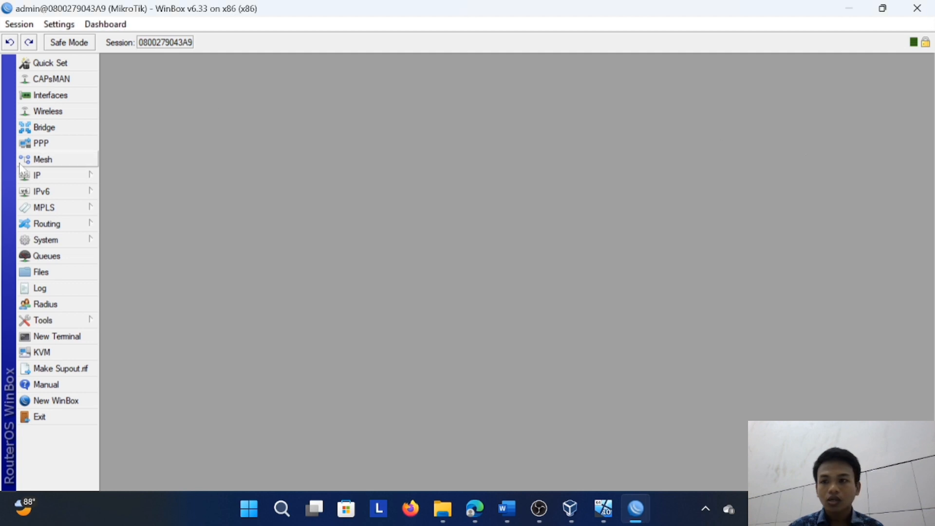
Open the list of simple queues
click(58, 171)
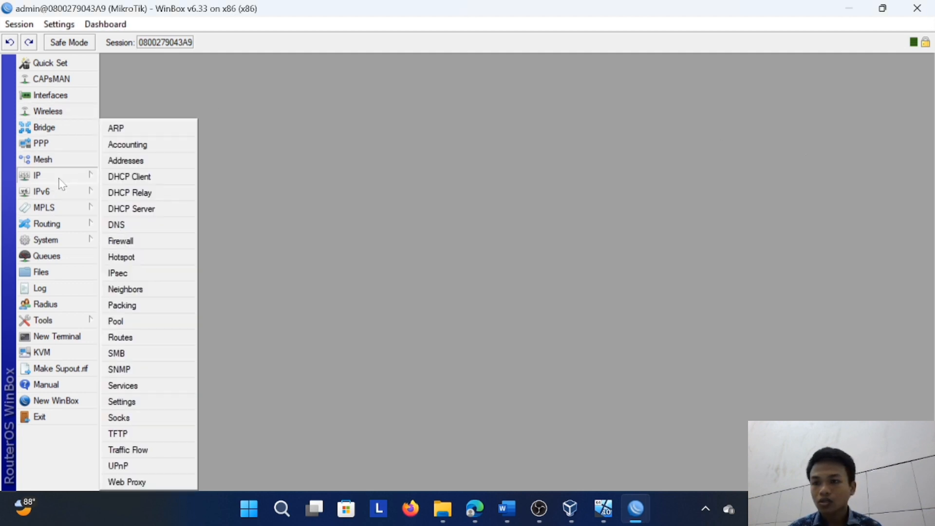
click(225, 204)
click(84, 242)
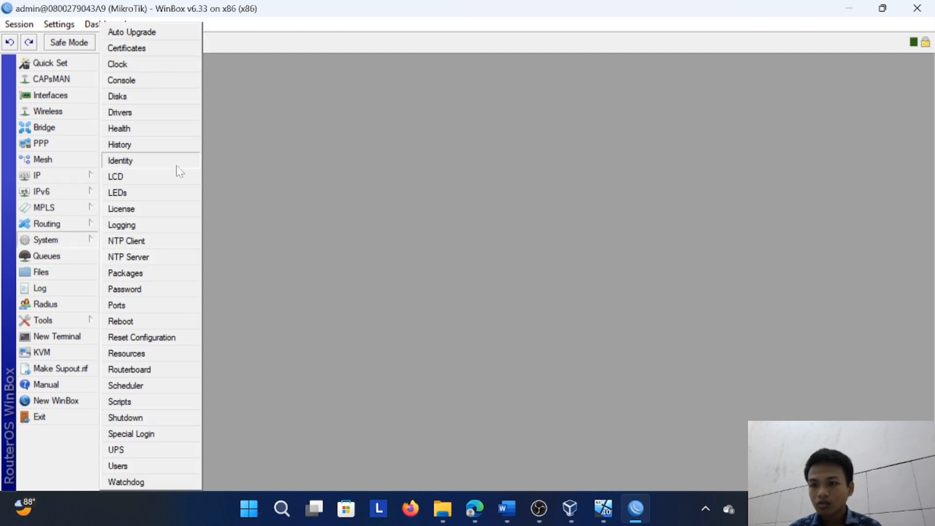
click(278, 204)
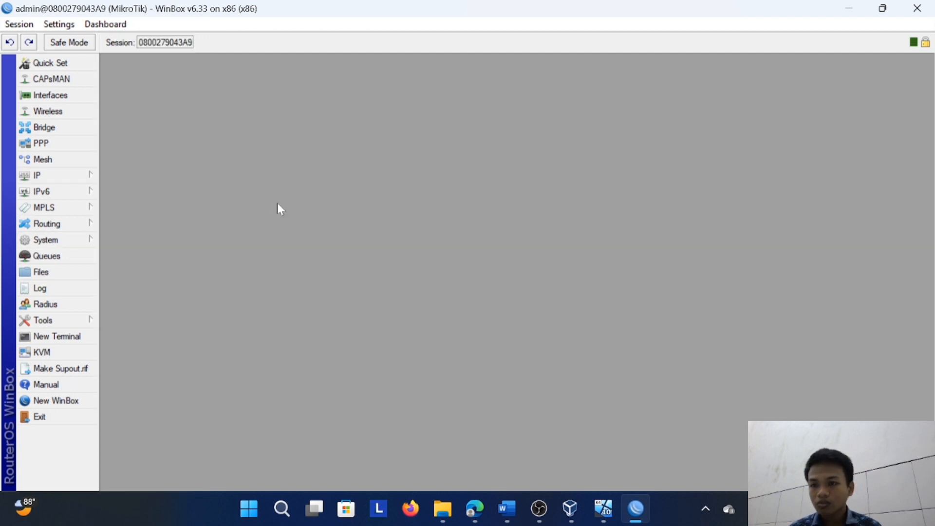
click(68, 261)
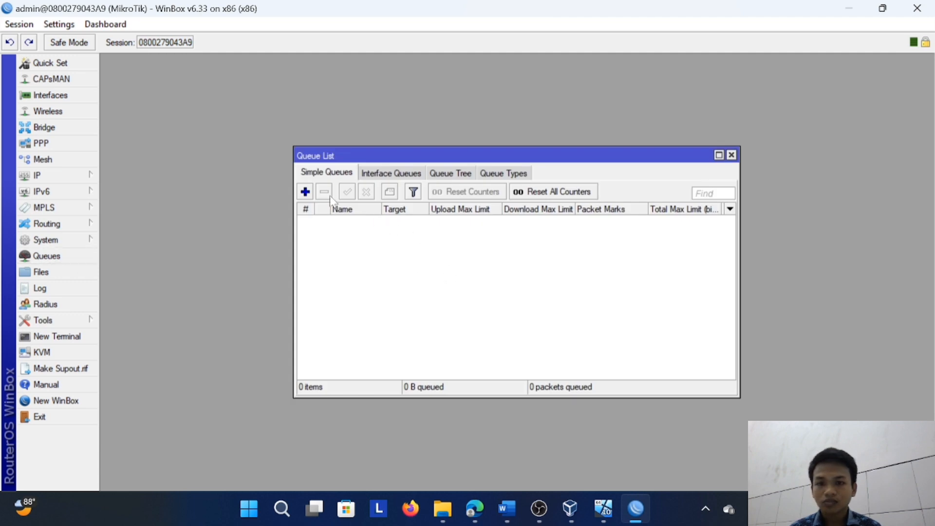
Start a new simple queue and set its target to 192.168.17.0/24
click(307, 192)
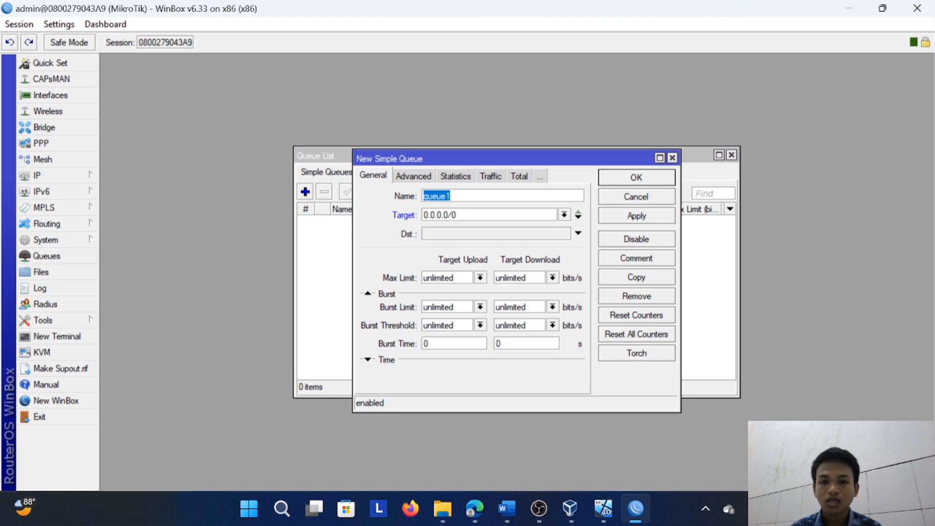
click(453, 196)
drag(457, 214, 423, 215)
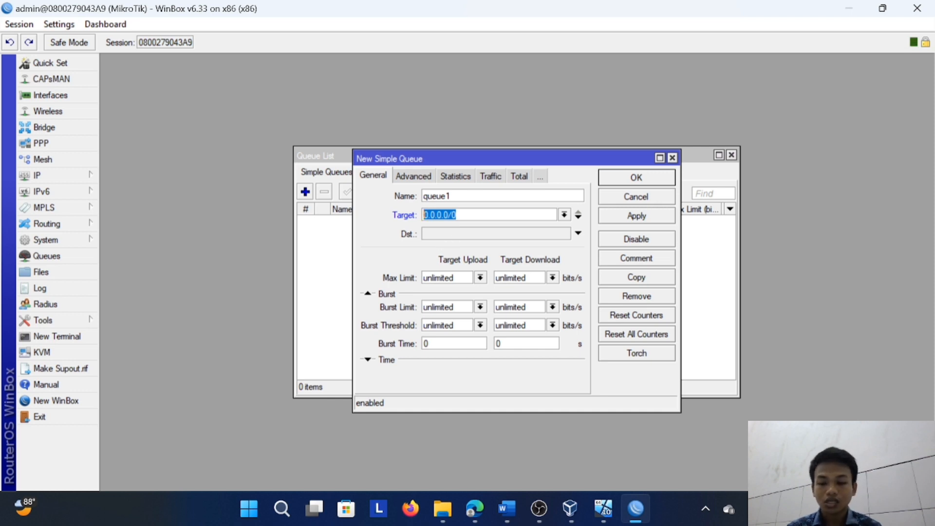
text(192.1)
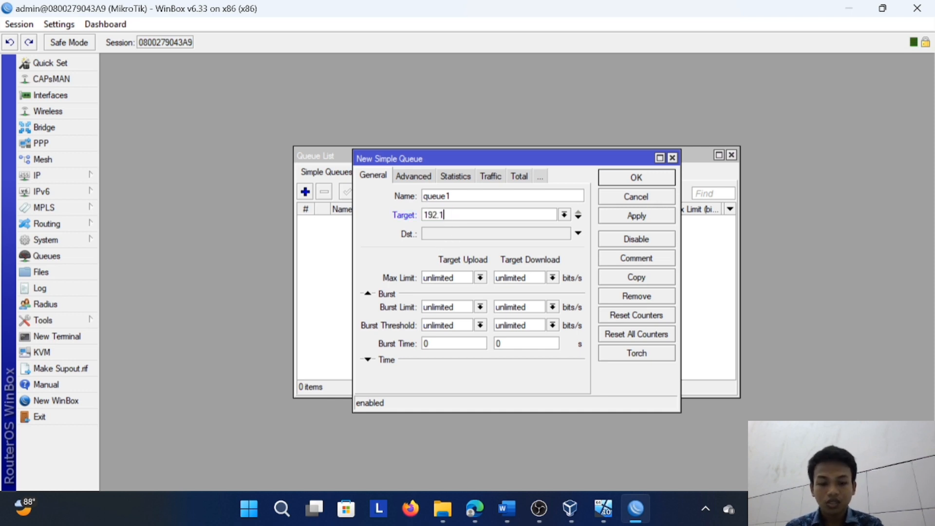
text(68.17.0)
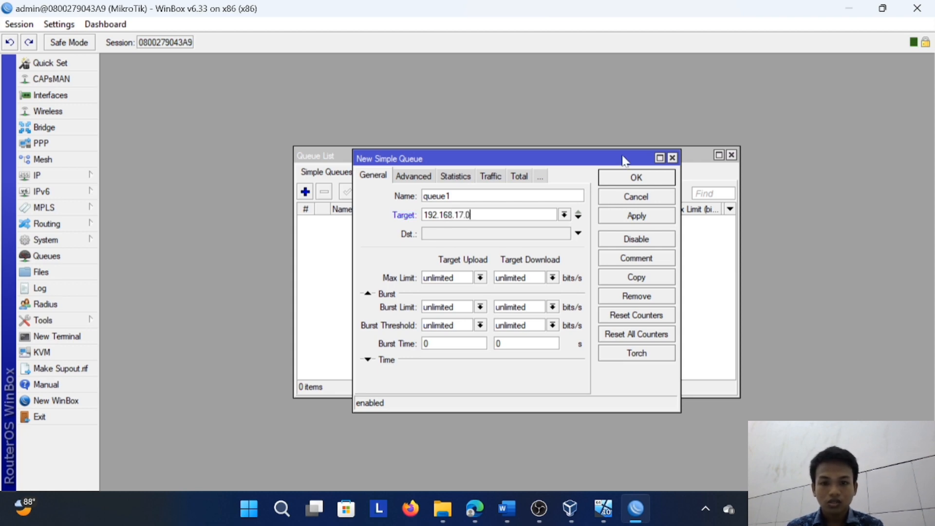
text(/2)
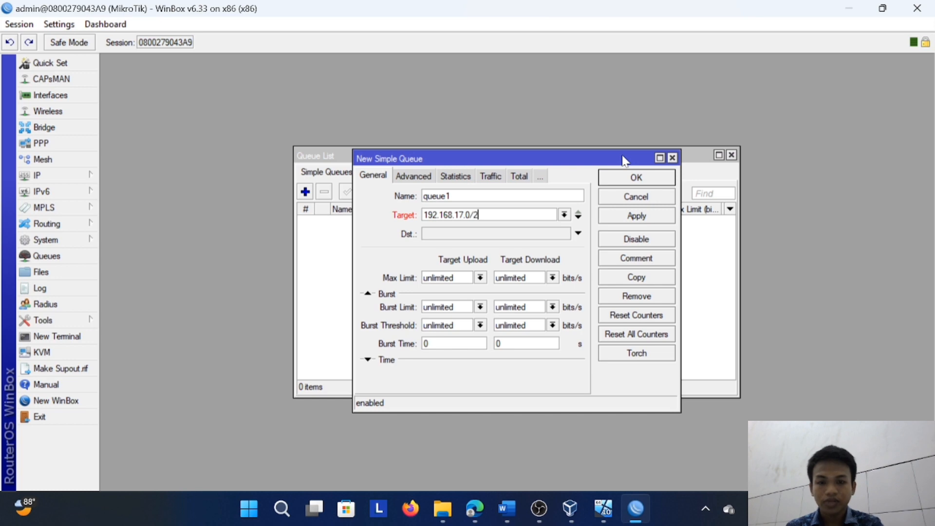
text(4)
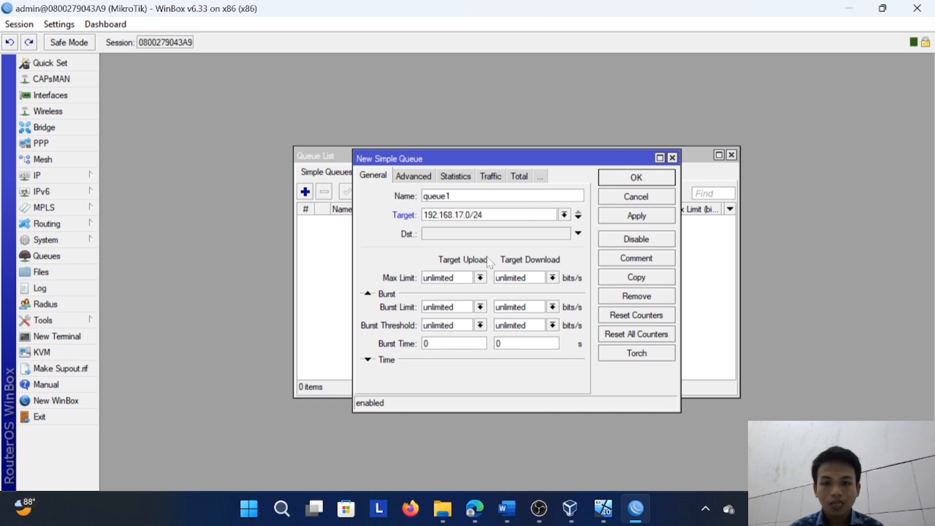
Check the required upload and download bandwidth in the Word assignment document and return to the new queue in WinBox
click(505, 509)
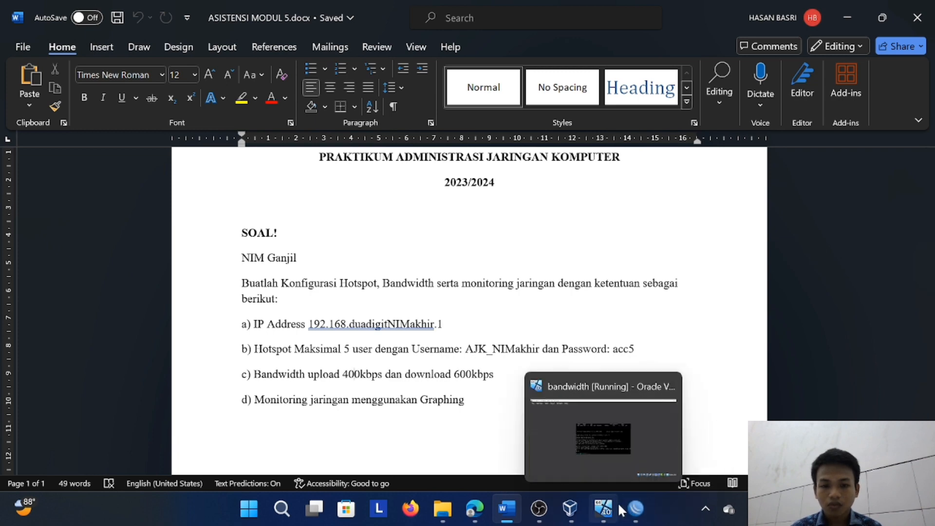
mouse_move(630, 509)
click(592, 423)
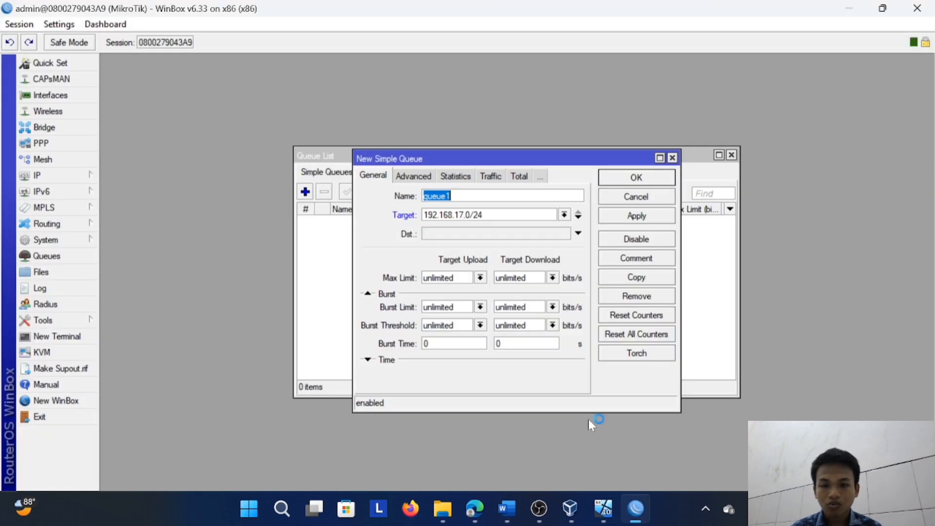
Examine the upload and download limit choices and the other settings of the new simple queue, and discard the queue
click(481, 278)
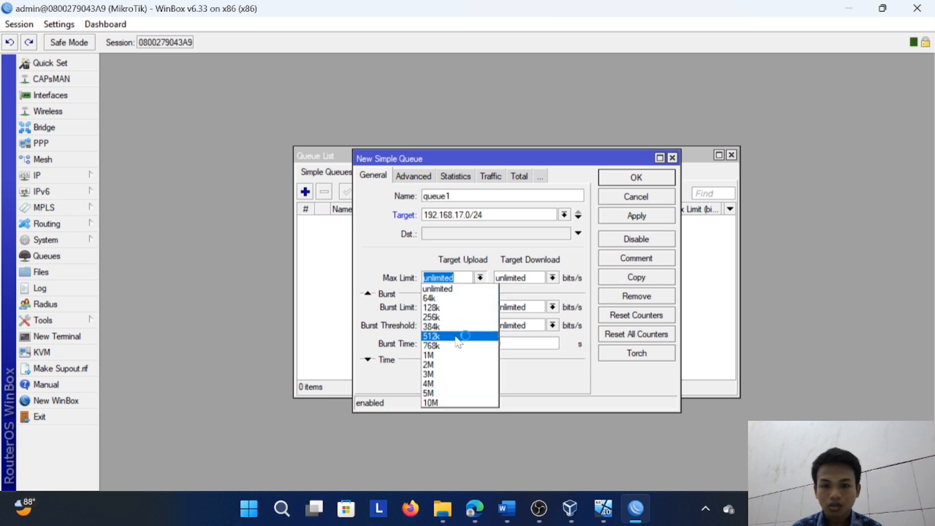
click(402, 258)
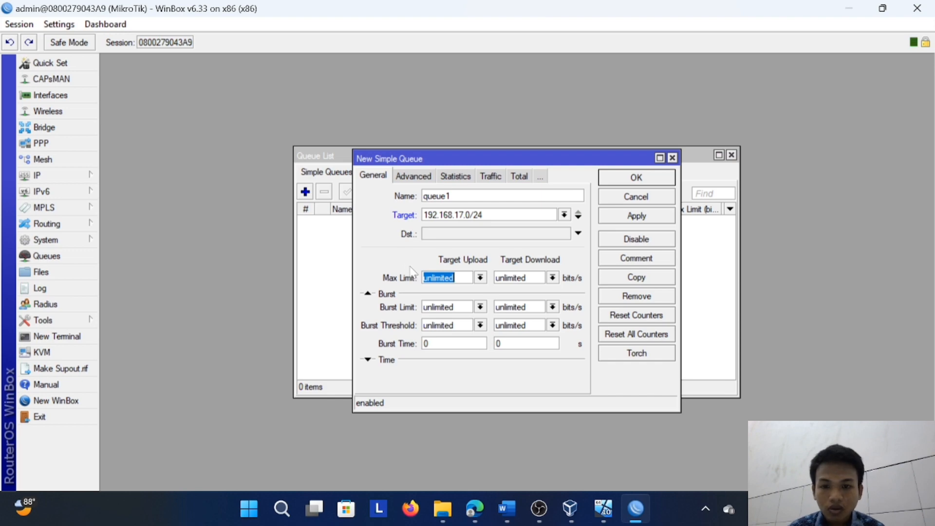
click(481, 277)
double_click(369, 360)
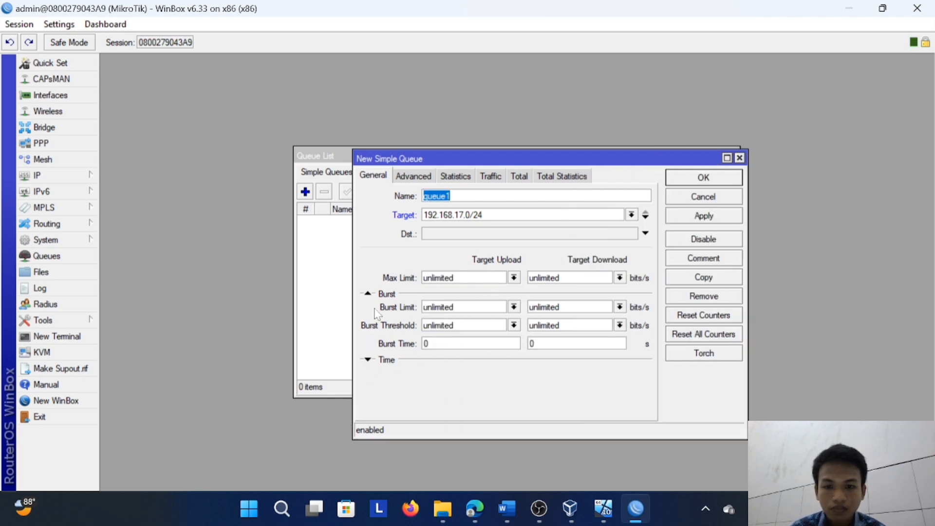
click(514, 307)
click(621, 278)
click(413, 176)
click(511, 240)
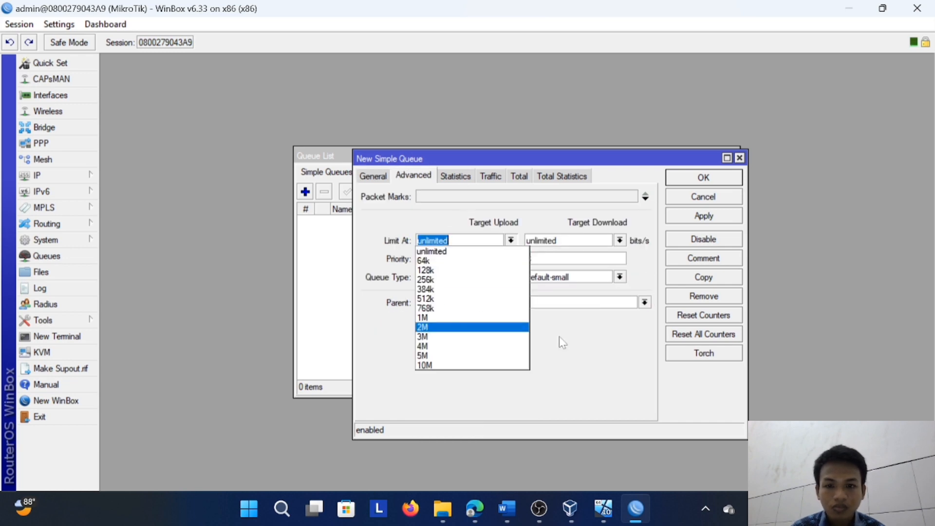
click(620, 241)
click(554, 177)
click(520, 176)
click(489, 177)
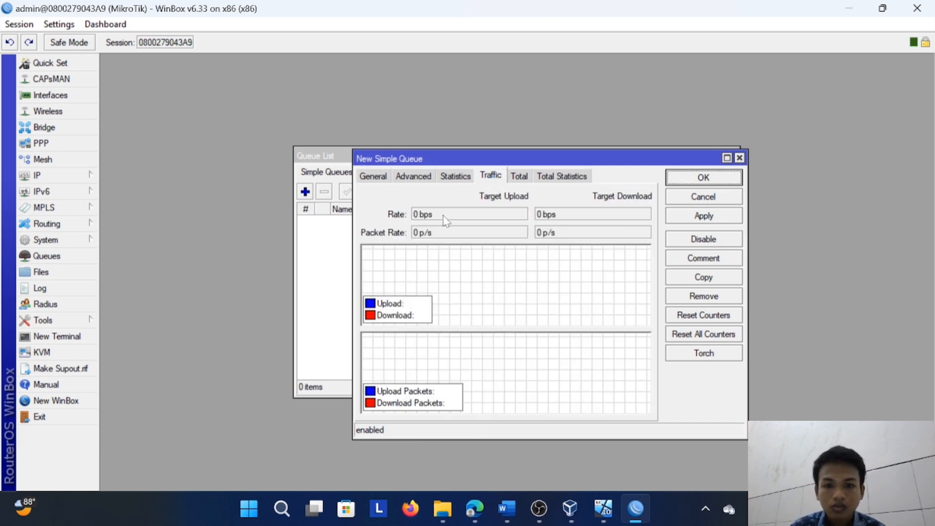
click(413, 176)
click(373, 176)
click(481, 277)
click(704, 352)
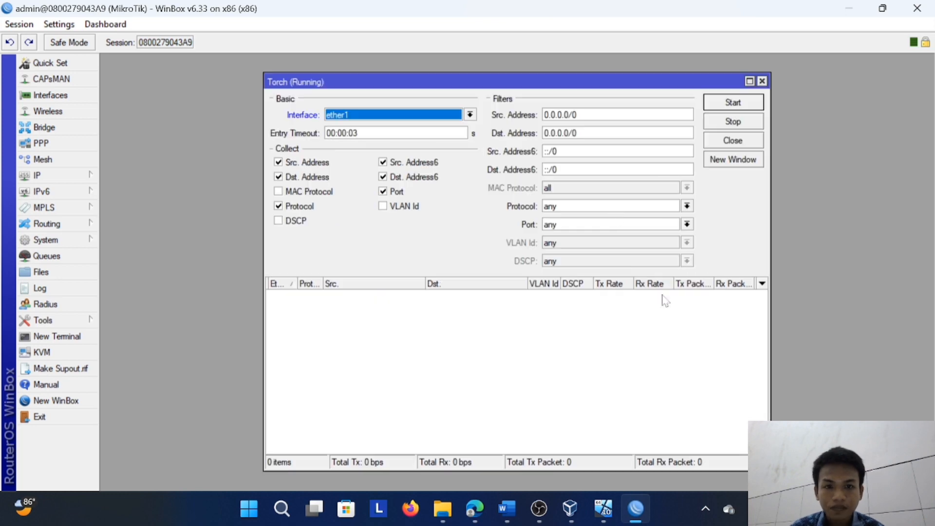
key(Escape)
key(Escape)
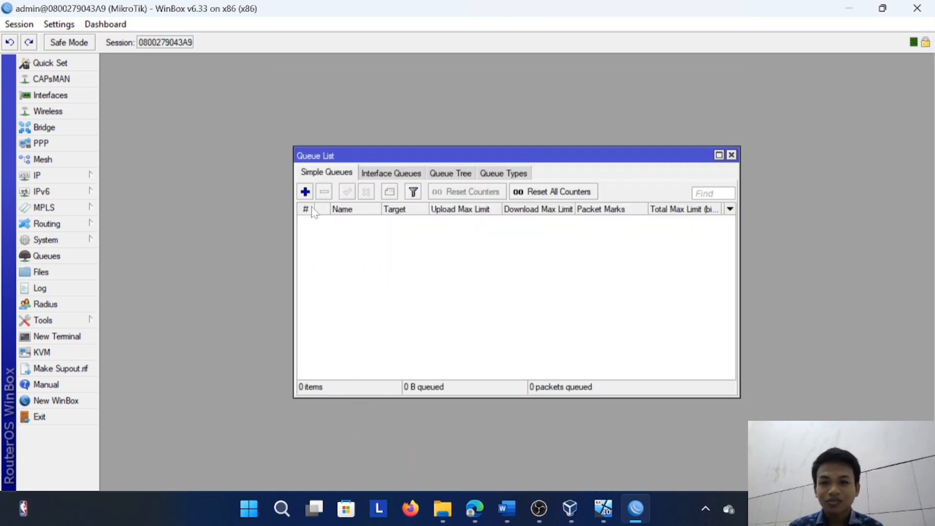
Start a new simple queue and clear the preset value of its upload max limit
click(306, 192)
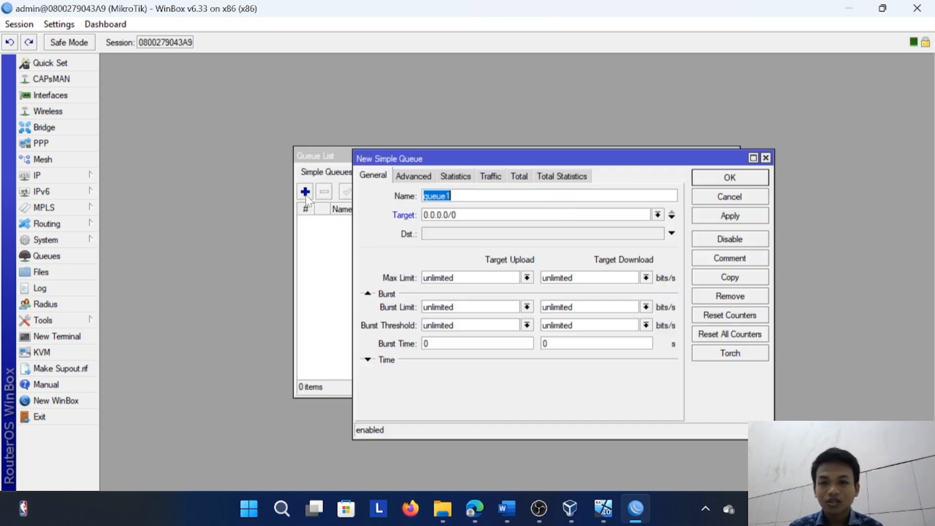
click(527, 278)
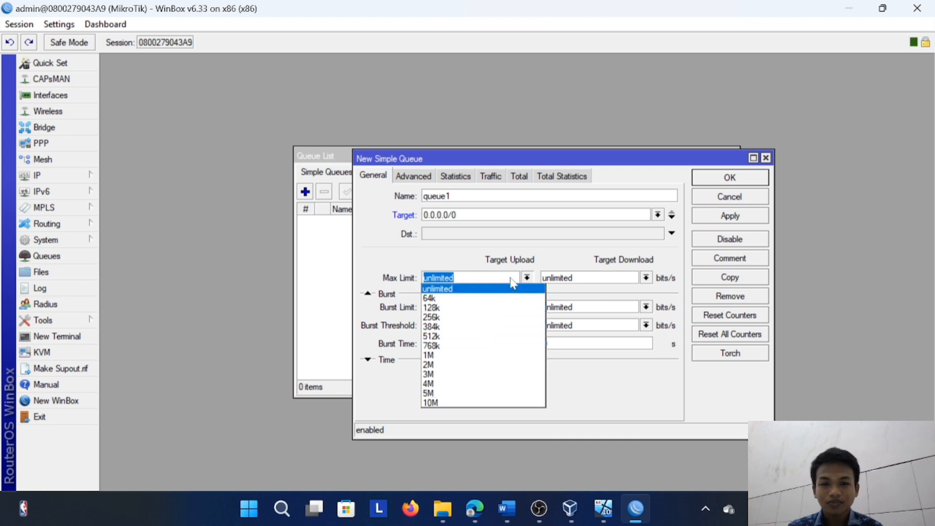
click(511, 278)
click(510, 278)
key(BackSpace)
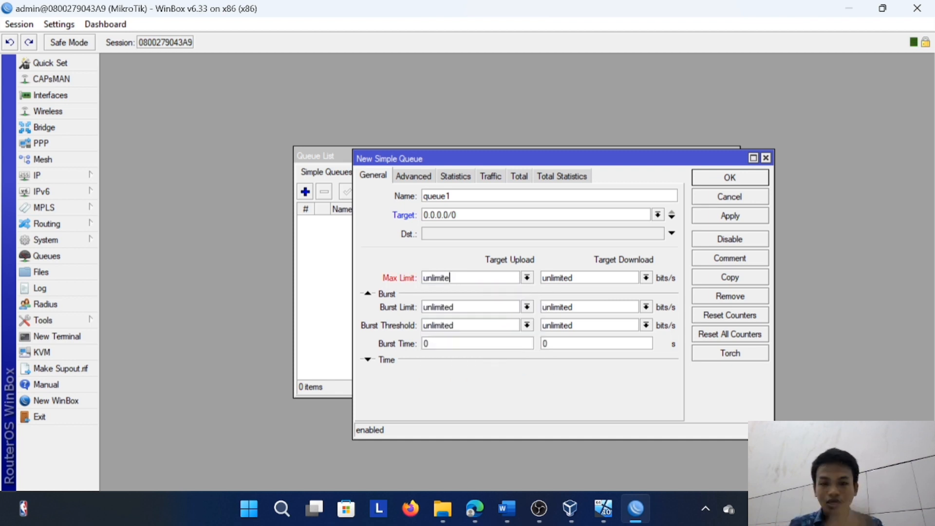
key(BackSpace)
key(BackSpace)
key(BackSpace)
key(BackSpace)
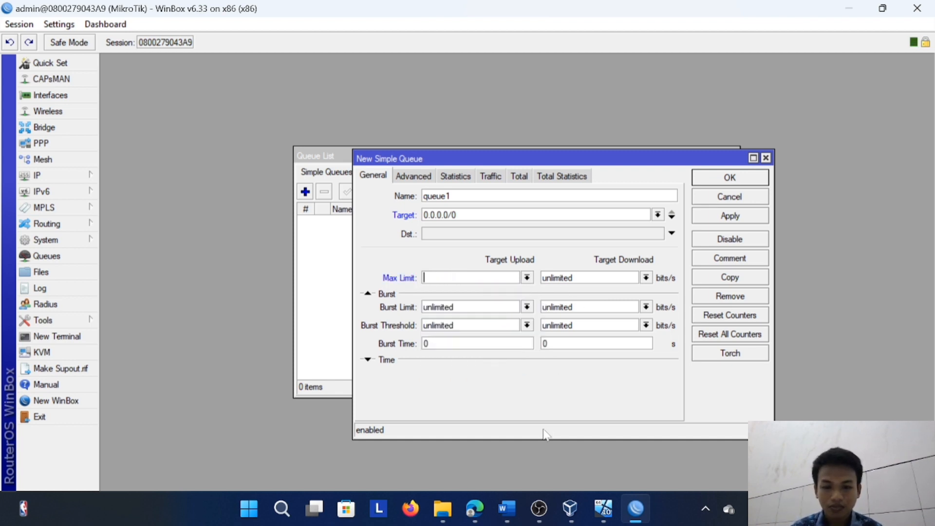
Check the required bandwidth in the Word assignment, then set the queue's max limit to 400k upload and 600k download in WinBox
click(507, 510)
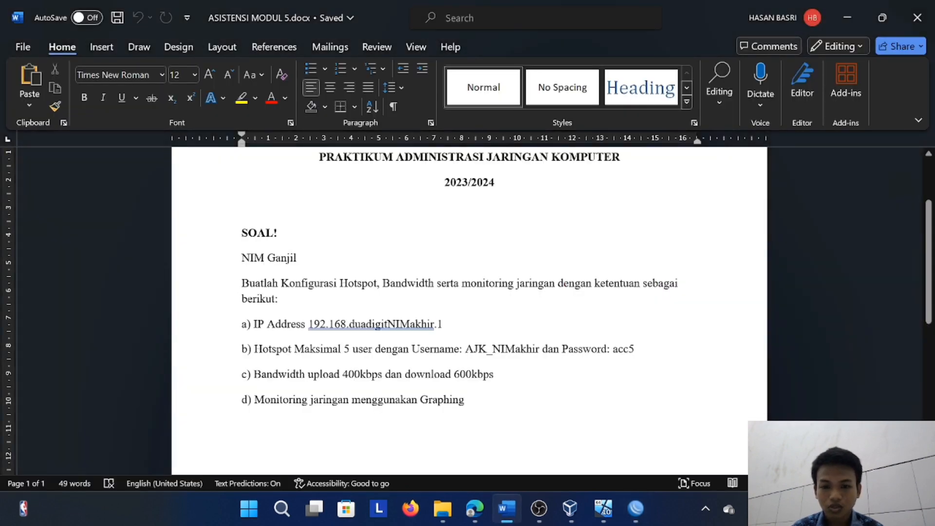
click(629, 508)
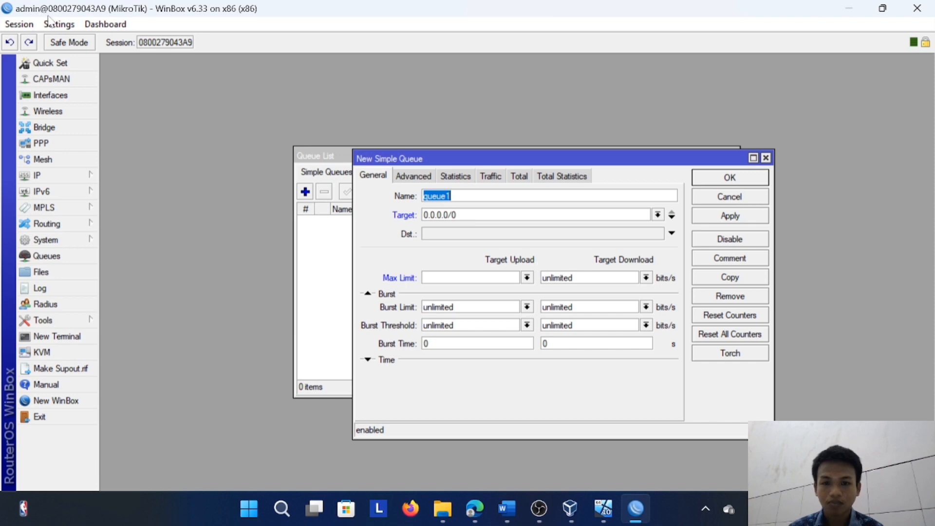
click(468, 278)
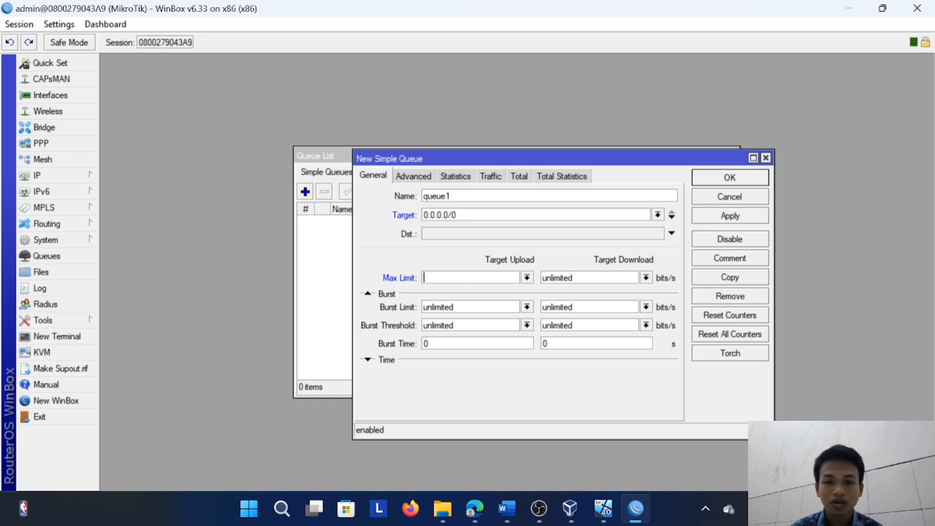
click(527, 278)
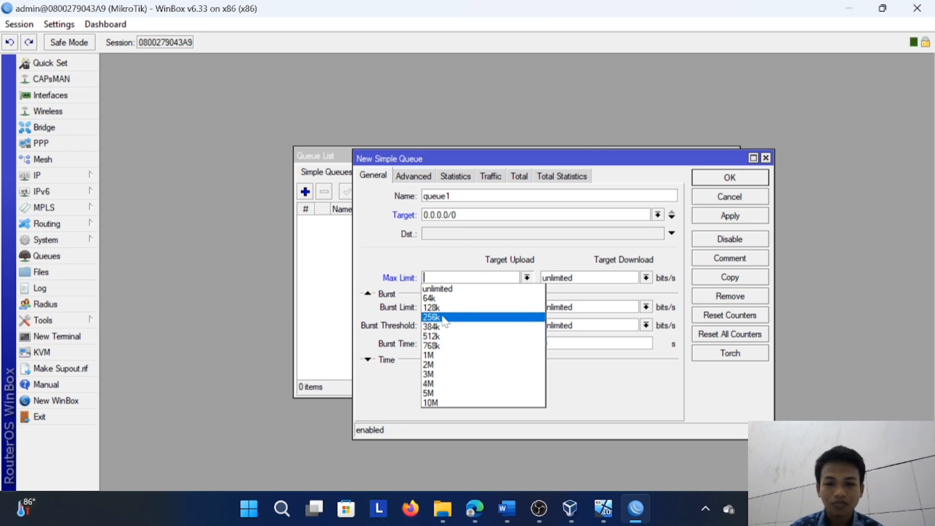
click(445, 261)
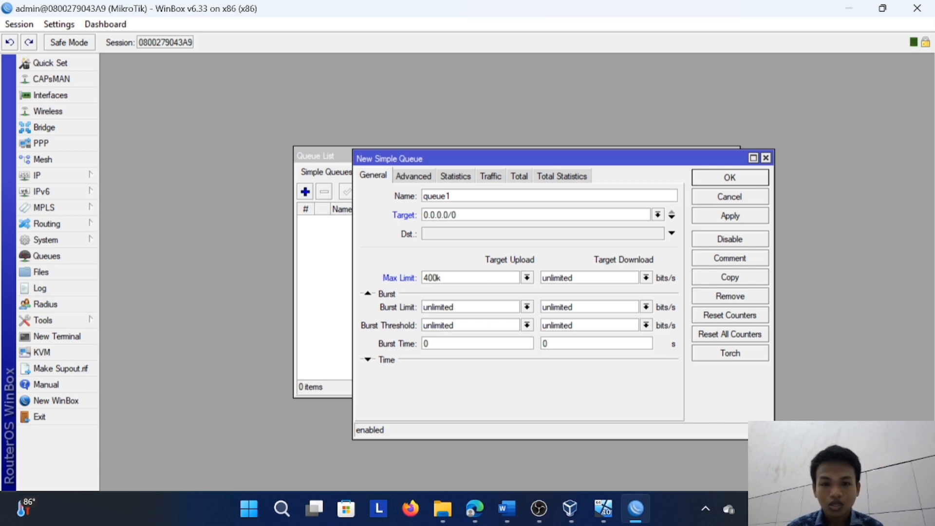
key(ctrl+a)
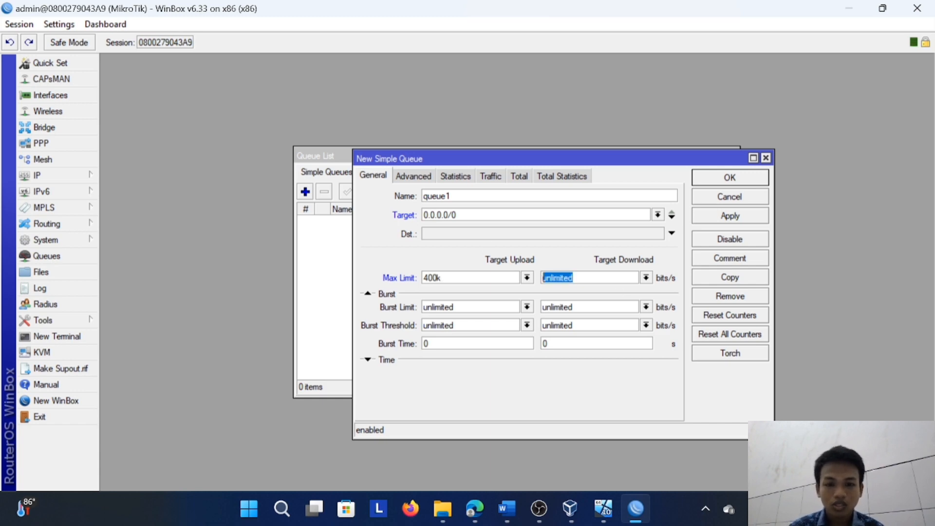
text(600k)
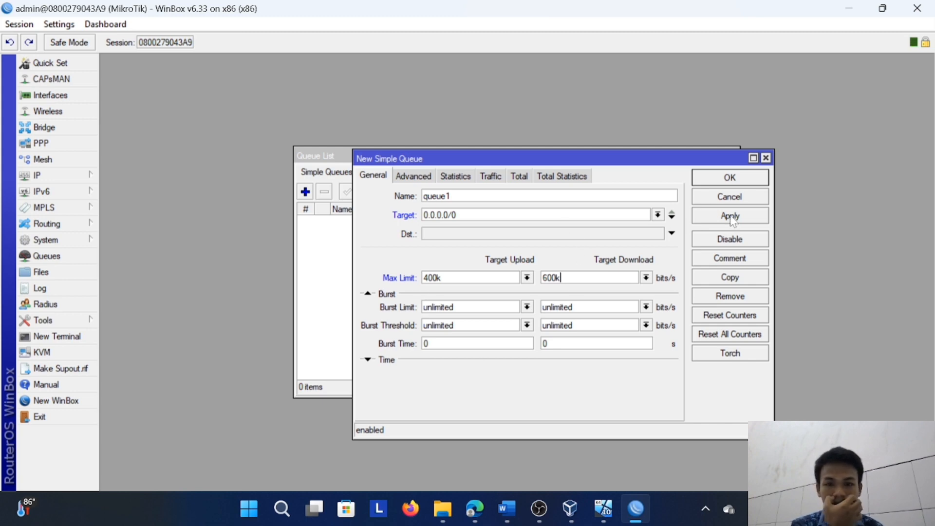
Save the new queue with target 192.168.17.0/24 and disable it in the queue list
key(ctrl+a)
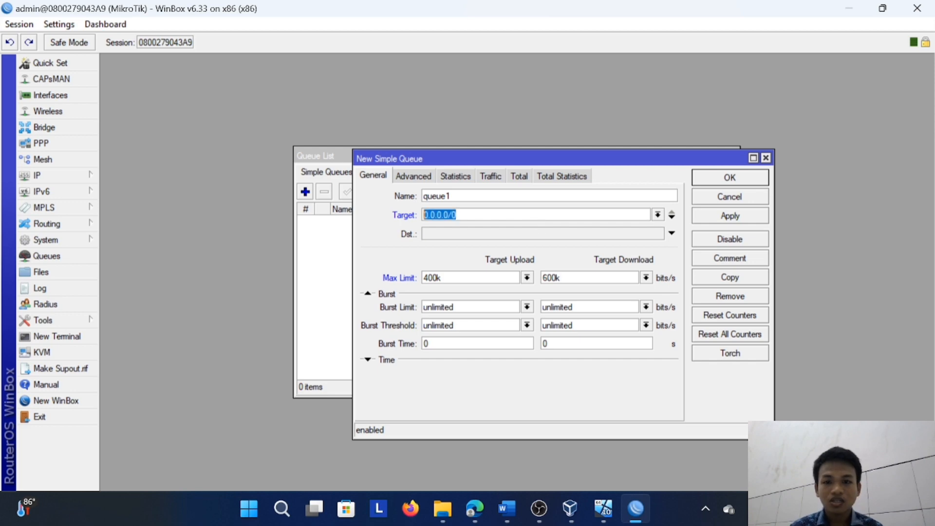
text(192)
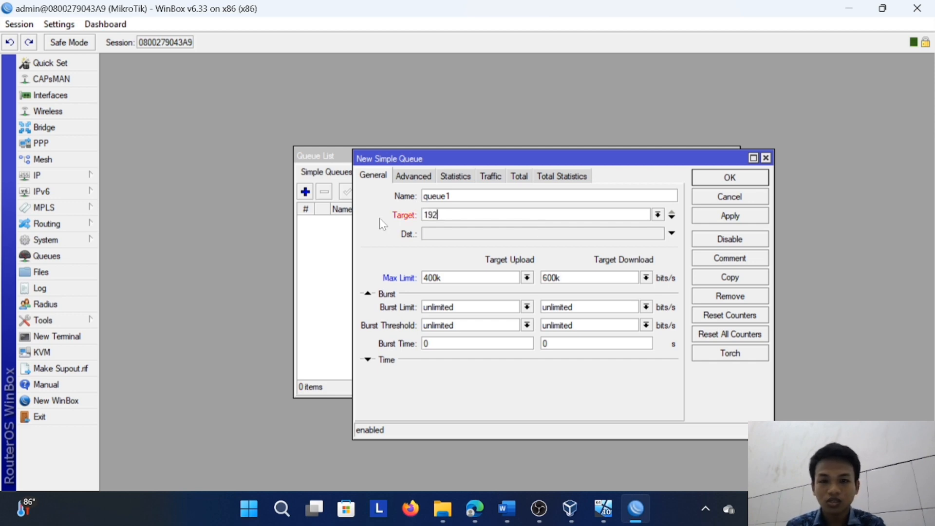
text(.168.1)
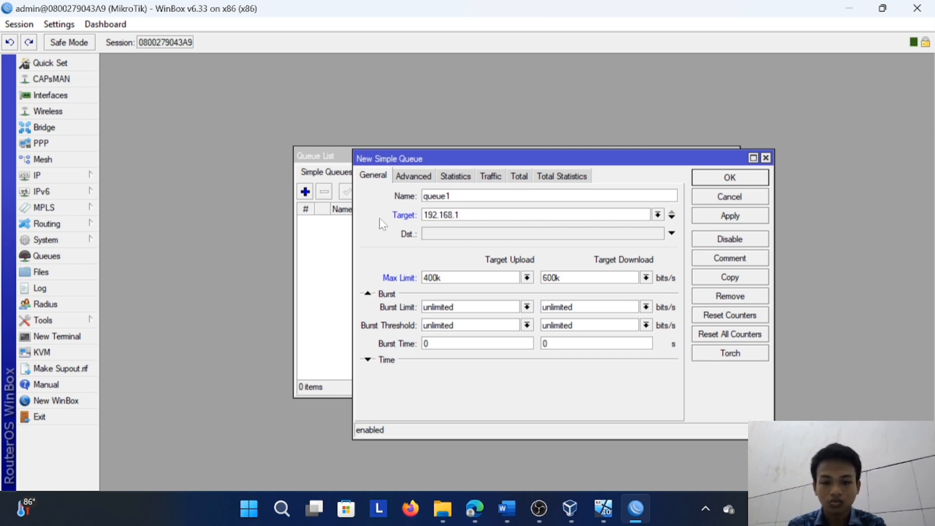
text(7.0/24)
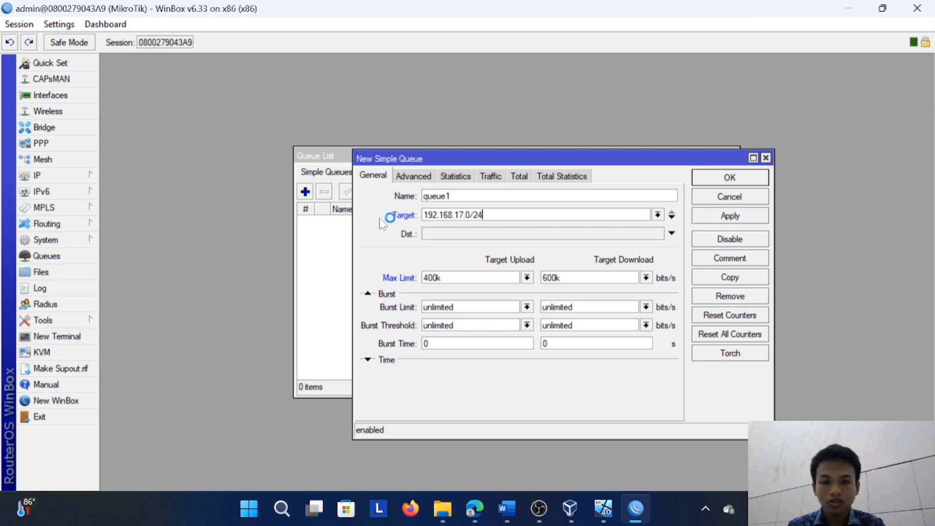
click(730, 218)
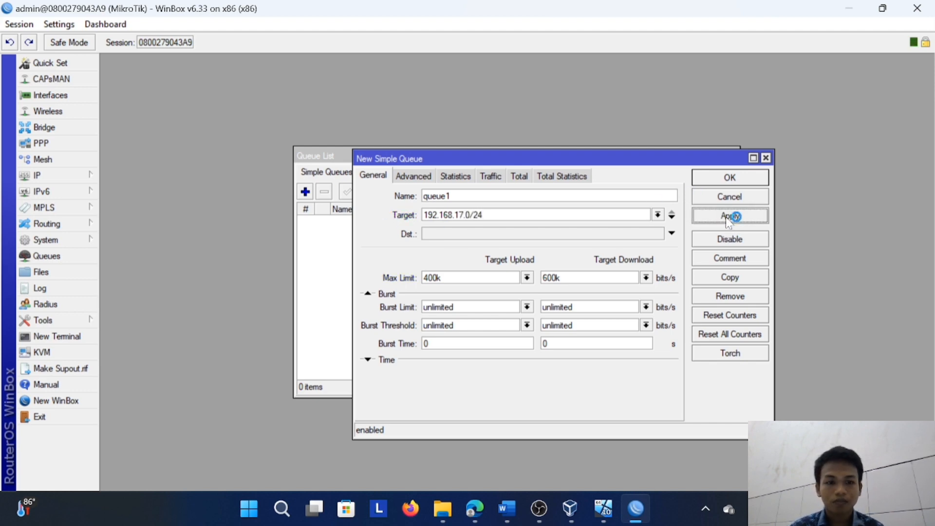
click(729, 178)
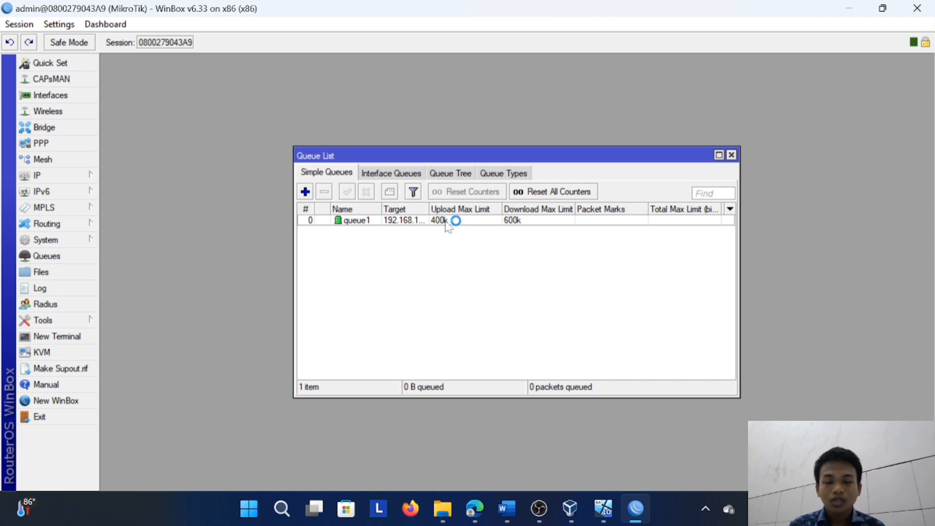
click(354, 222)
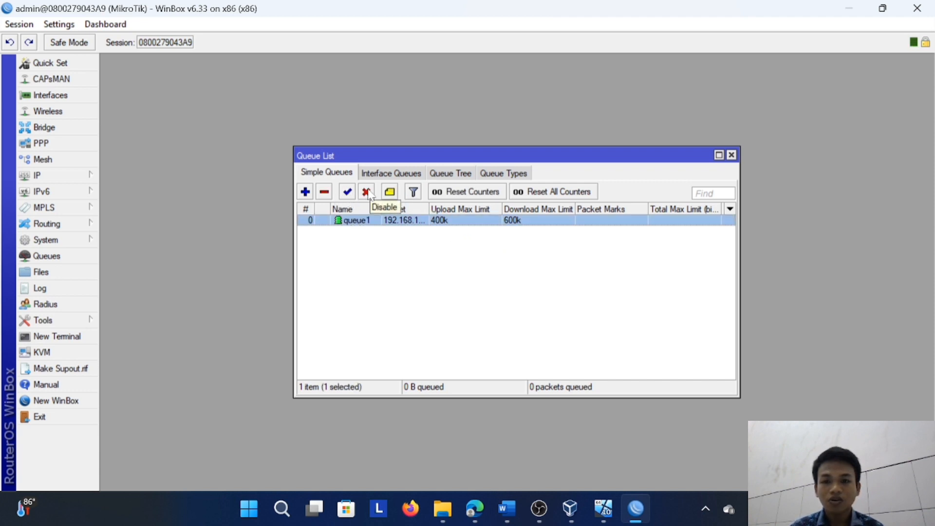
click(367, 193)
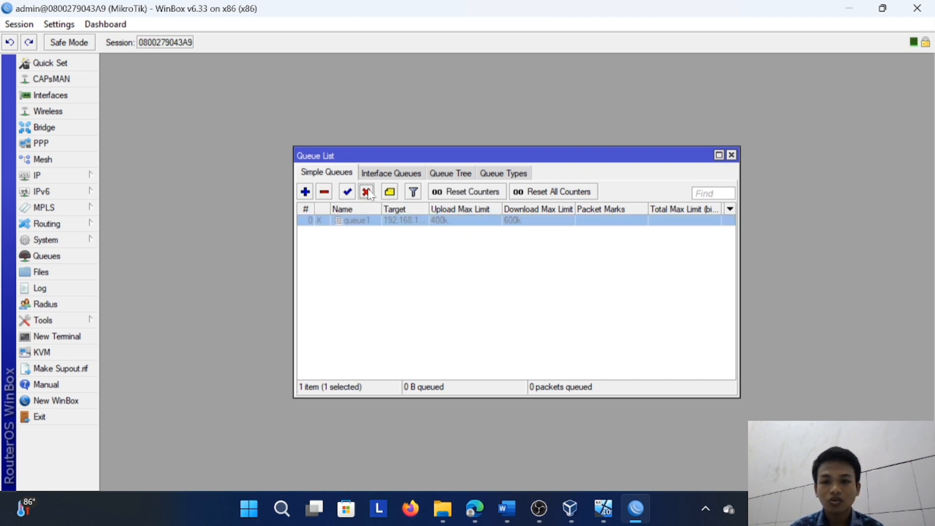
Switch to Edge, replace the settings page with a web search for speedtest, and open the Speedtest by Ookla site
click(484, 508)
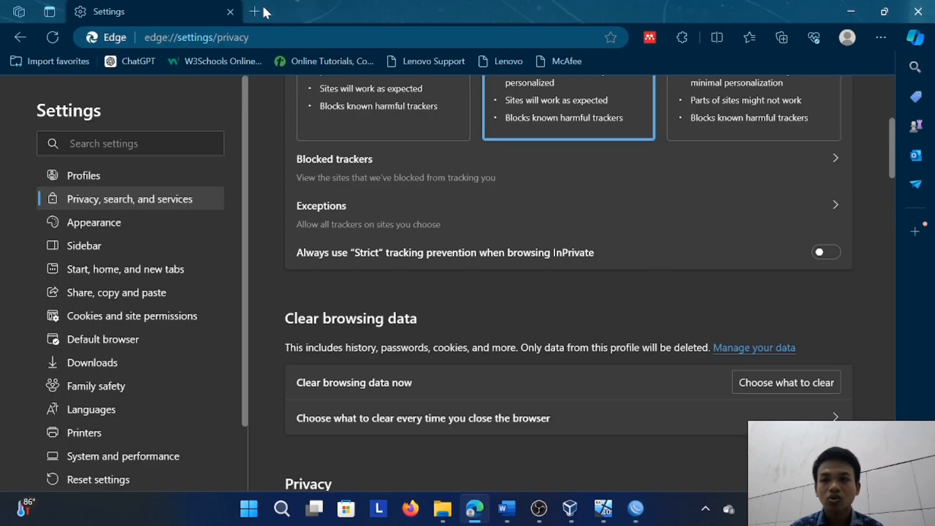
click(246, 12)
click(229, 9)
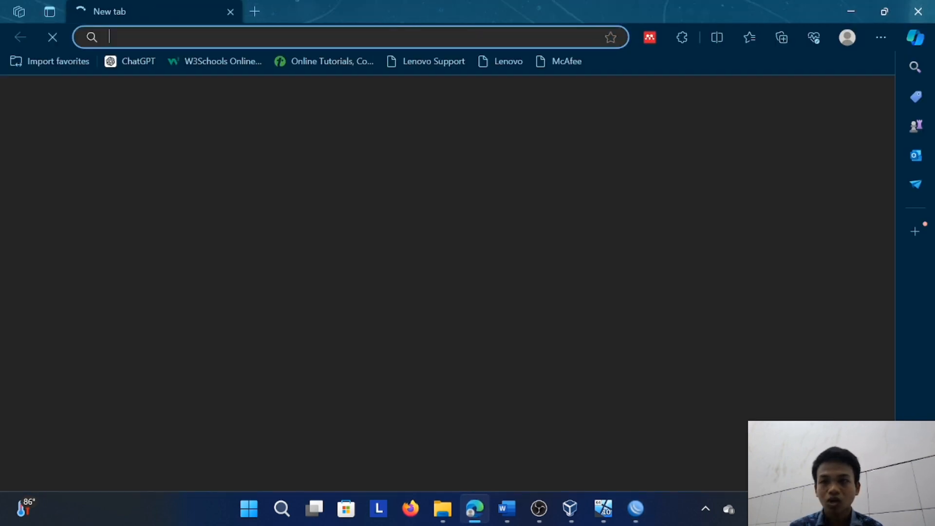
text(speed)
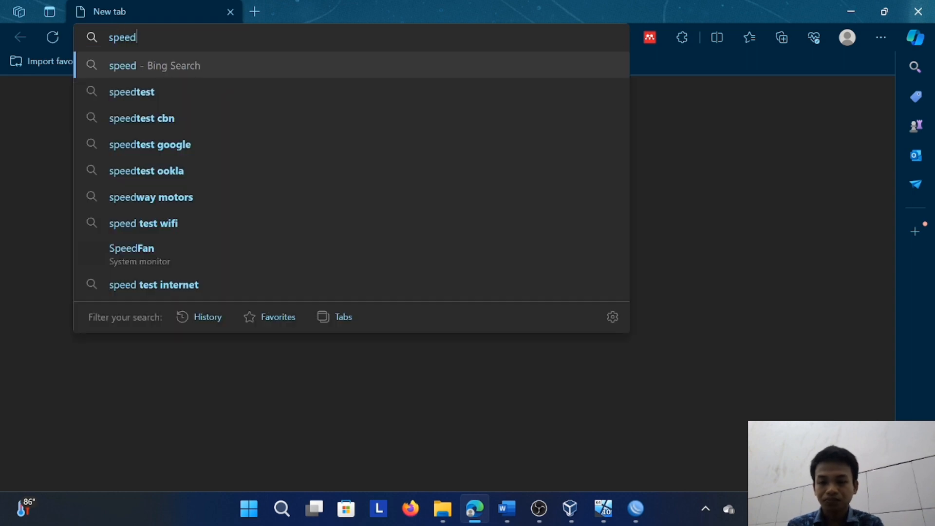
text(test)
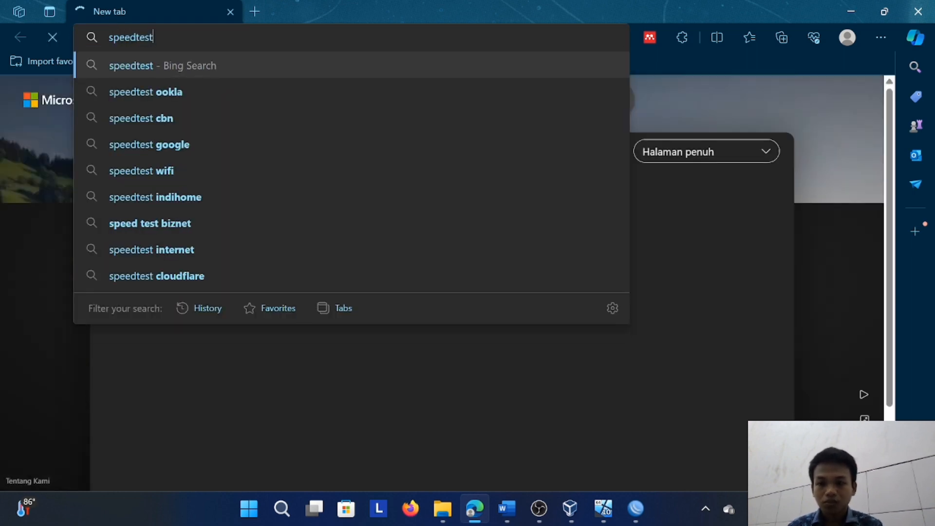
key(Return)
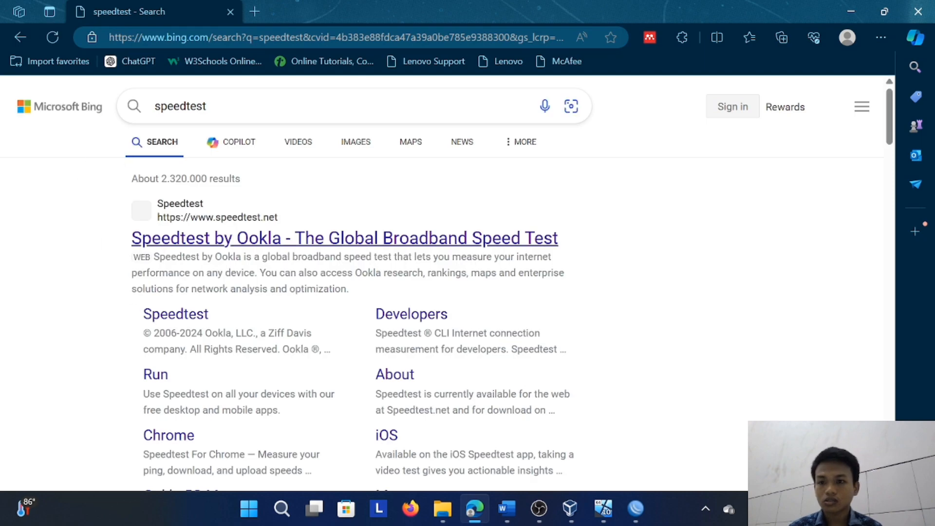
click(229, 240)
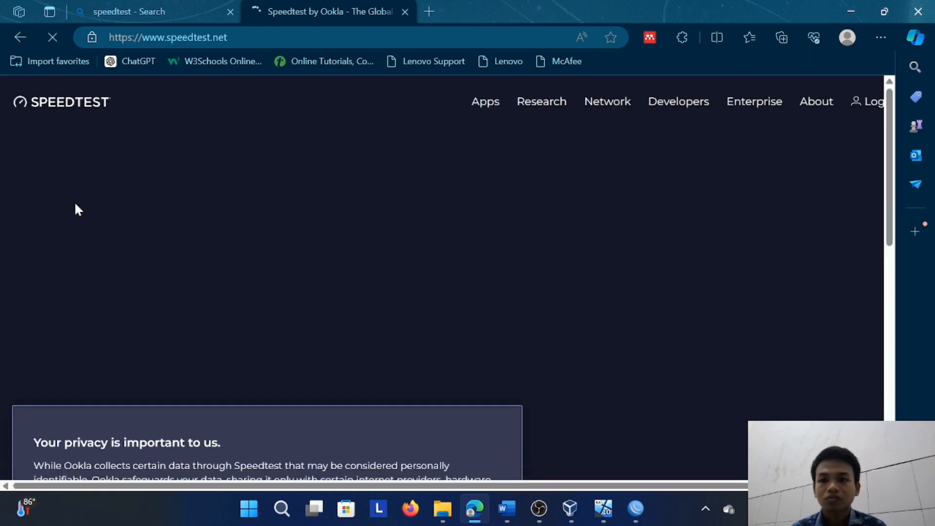
Accept Speedtest's privacy notice and close the search results page
click(445, 451)
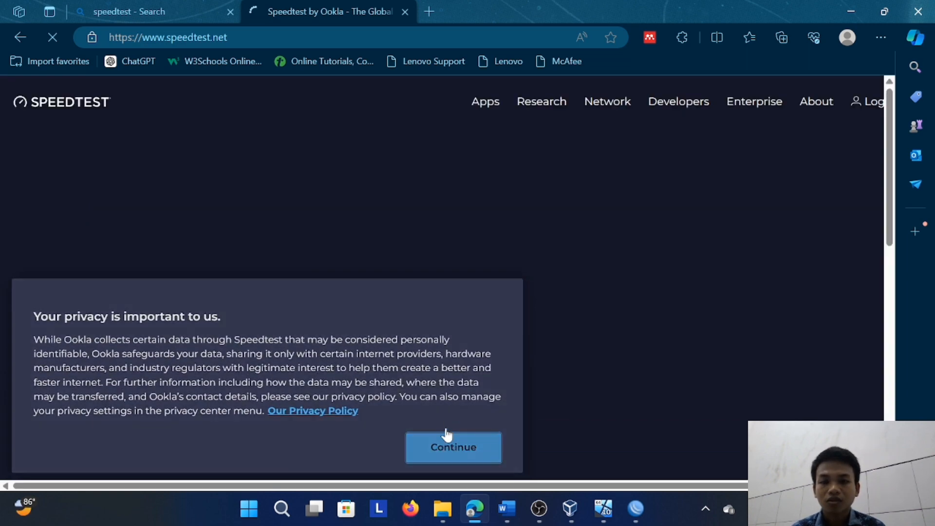
scroll(440, 295, down, 6)
scroll(441, 295, up, 6)
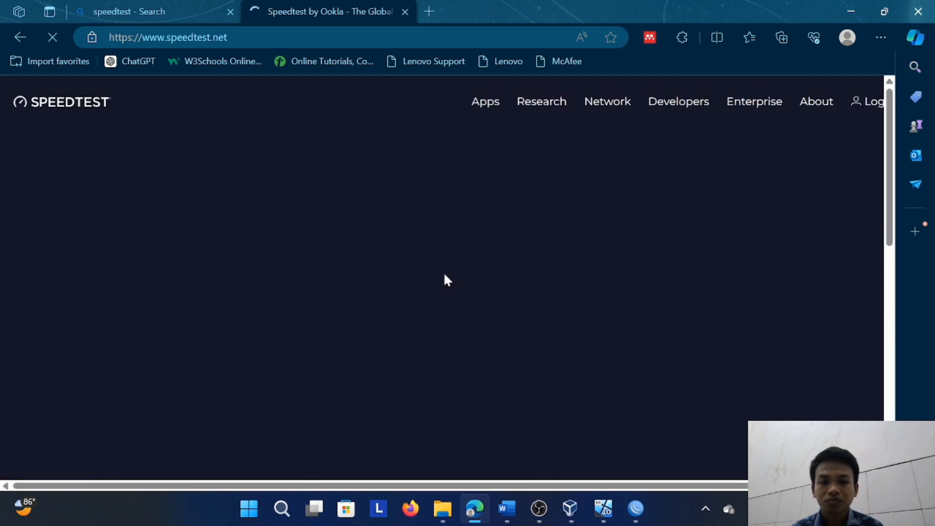
scroll(411, 175, down, 5)
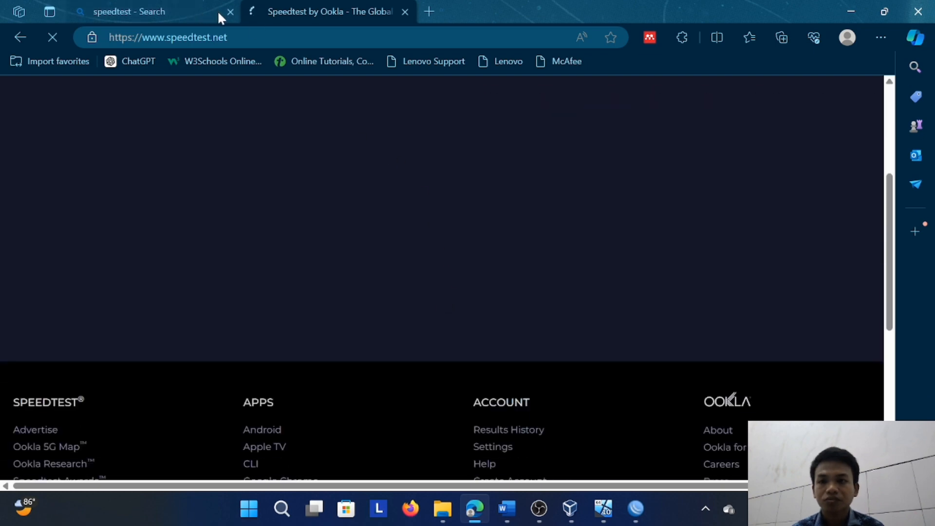
click(230, 11)
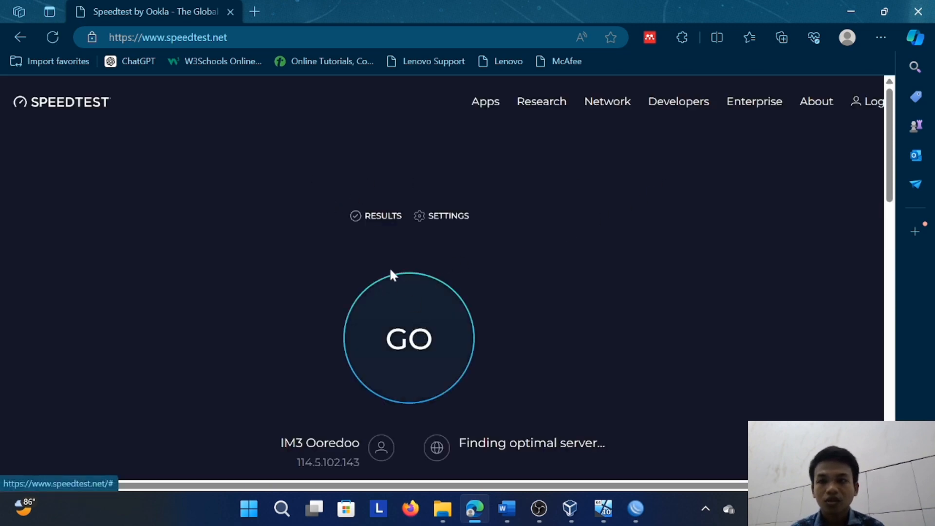
Run a Speedtest measurement of the download and upload speed with the queue disabled
click(399, 323)
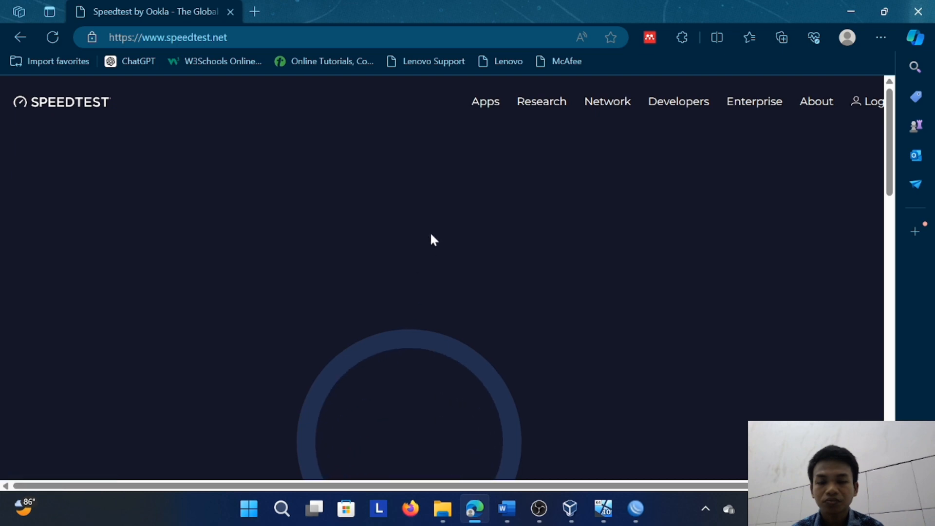
scroll(435, 236, down, 1)
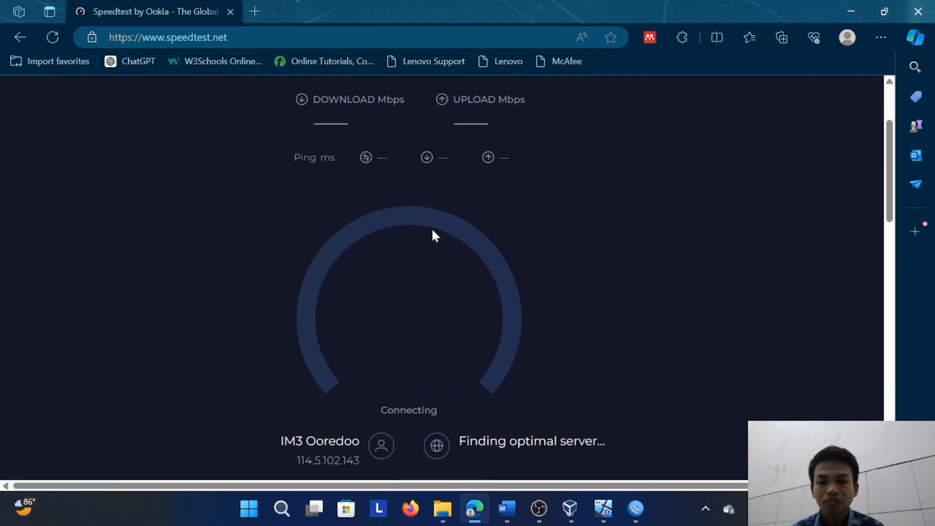
scroll(435, 236, up, 1)
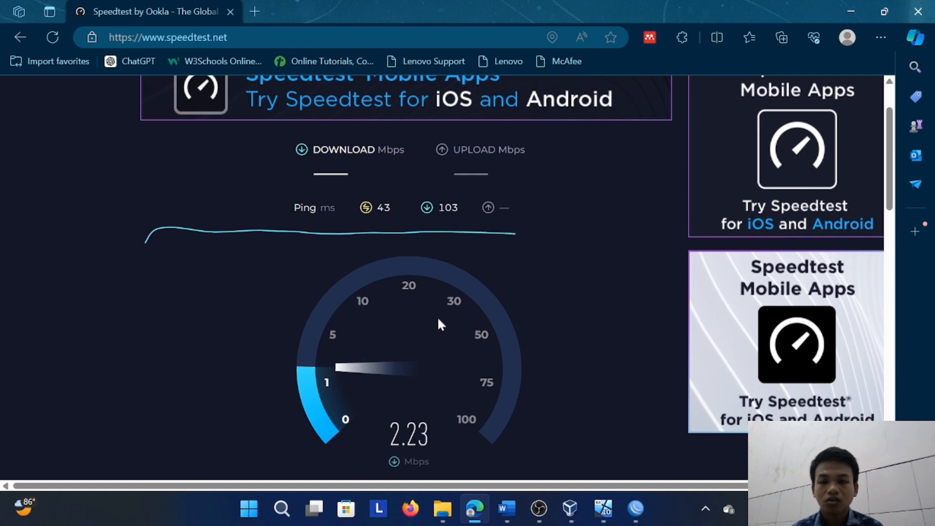
scroll(439, 319, down, 1)
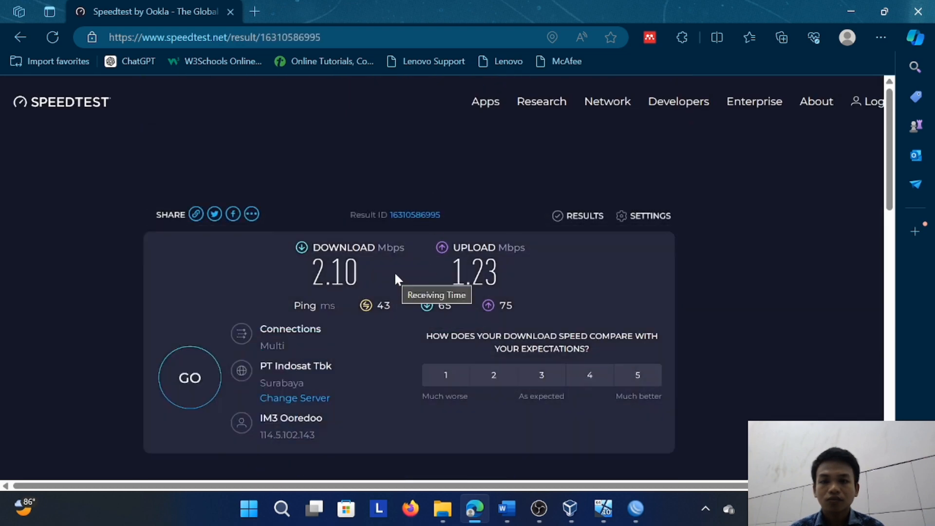
Search the web for speedtest in a new tab, open the Speedtest site from the results and close the search page
click(254, 11)
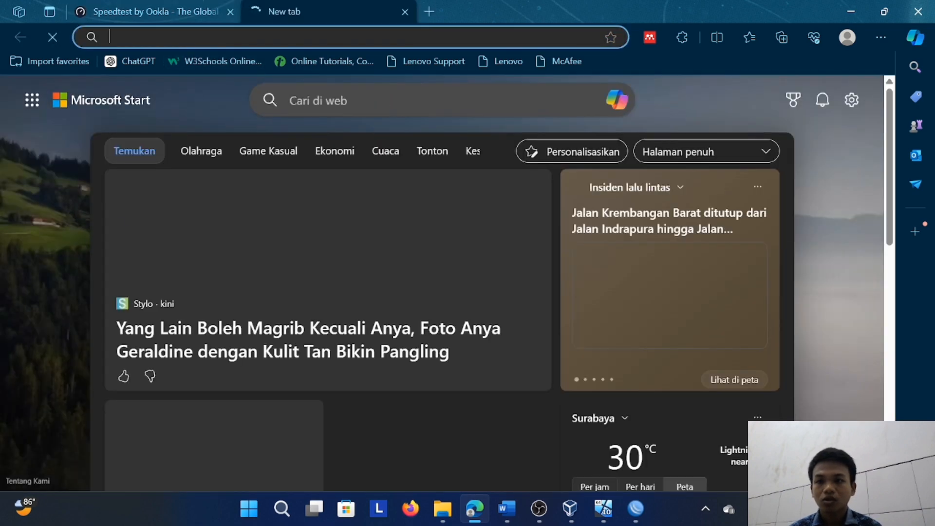
click(242, 38)
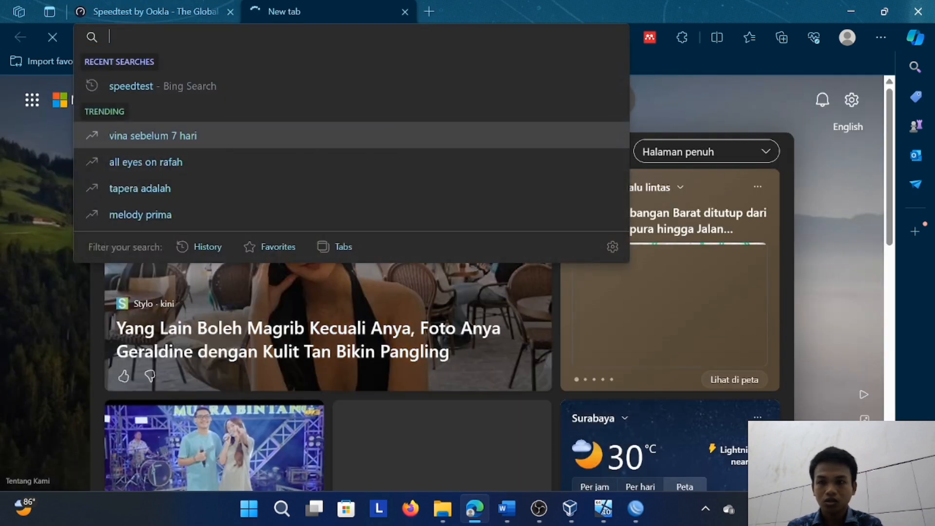
click(244, 88)
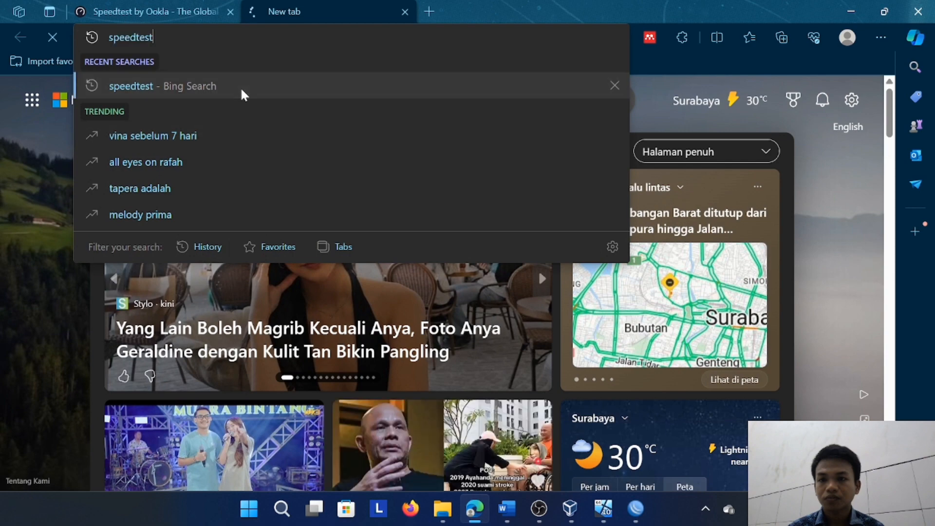
click(141, 12)
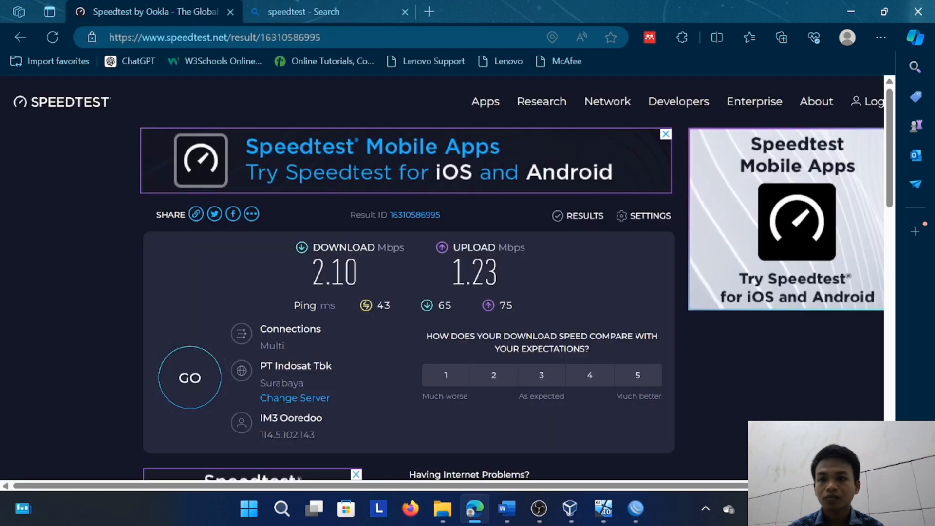
click(341, 13)
click(312, 237)
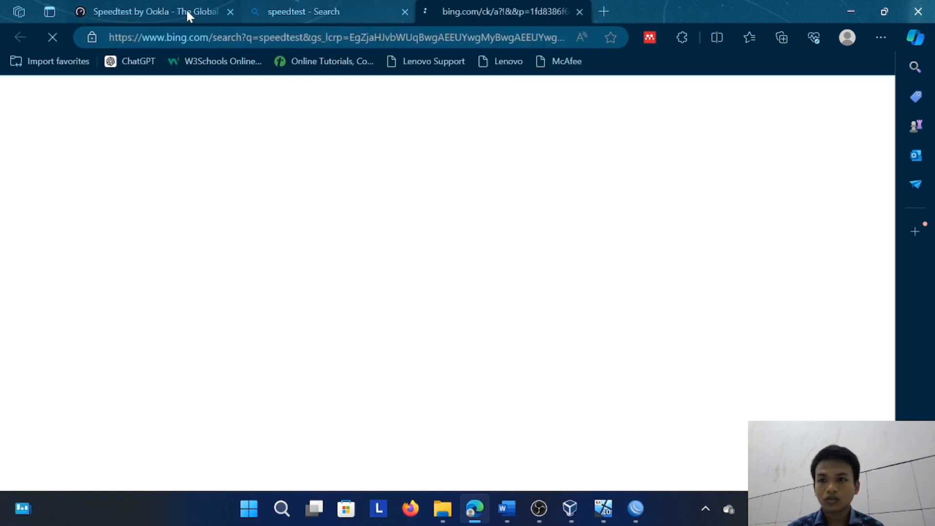
click(406, 11)
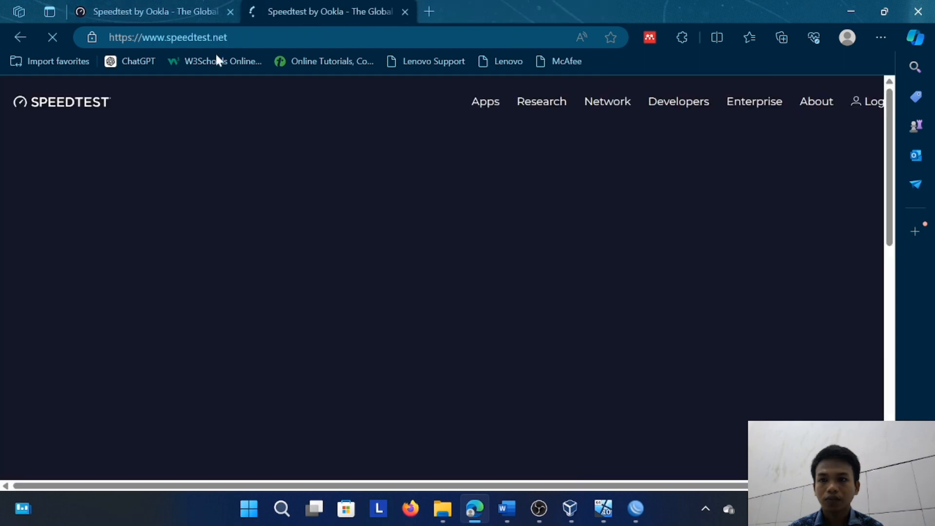
Switch to WinBox, enable the 400k upload / 600k download queue in the queue list, and return to Edge
click(636, 509)
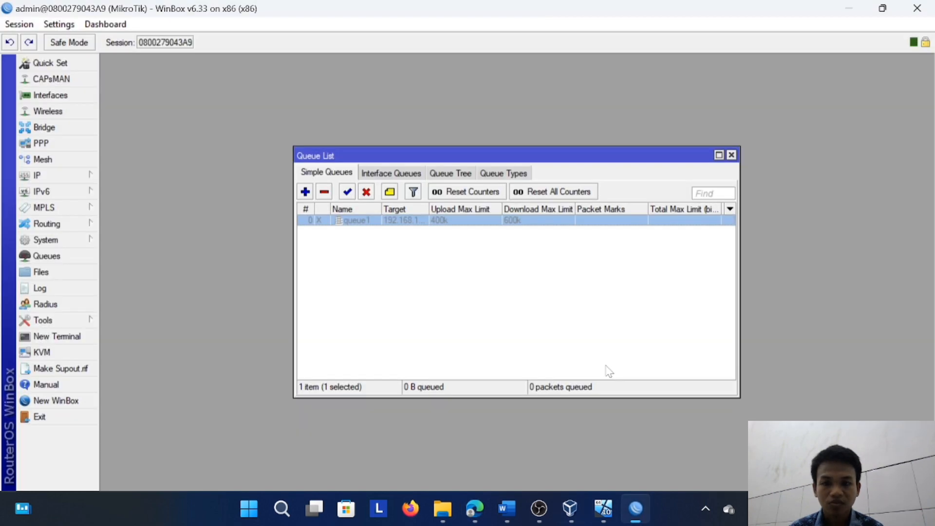
click(351, 193)
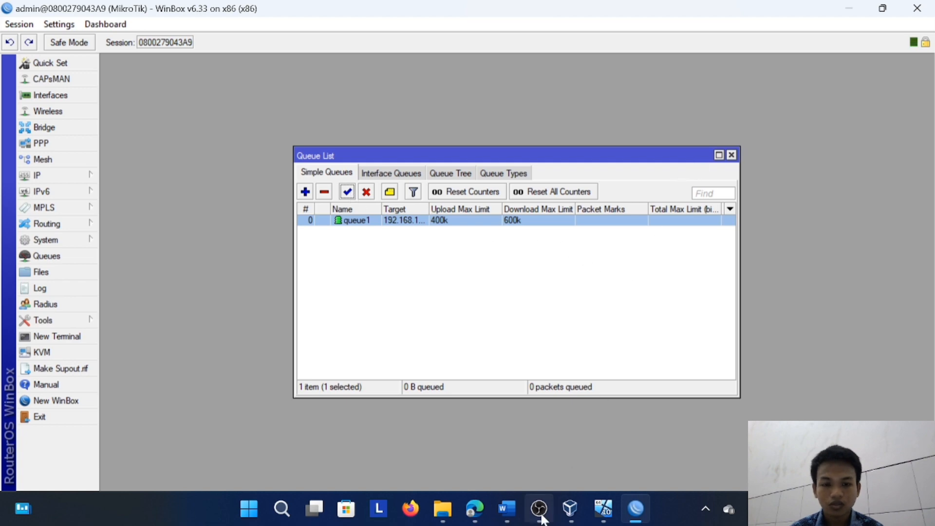
click(477, 508)
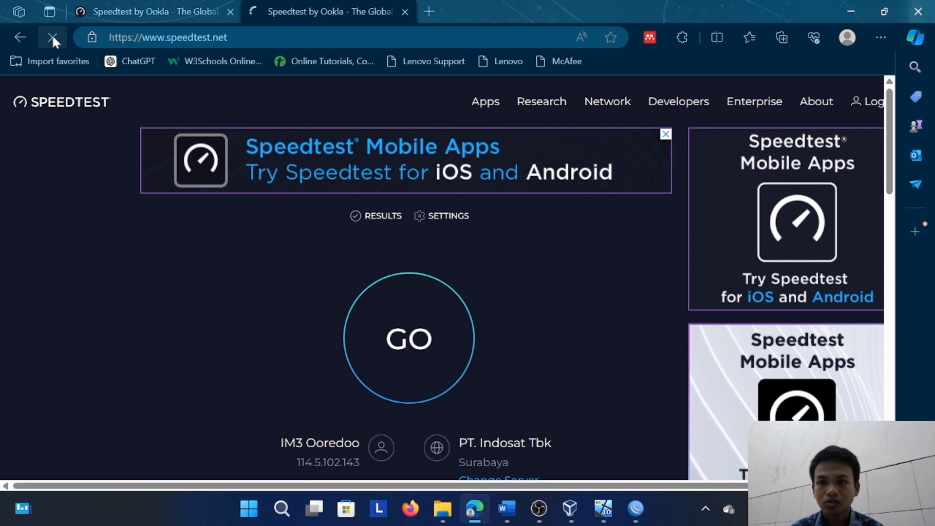
Reload the new Speedtest page and start a speed measurement with the queue enabled
click(53, 39)
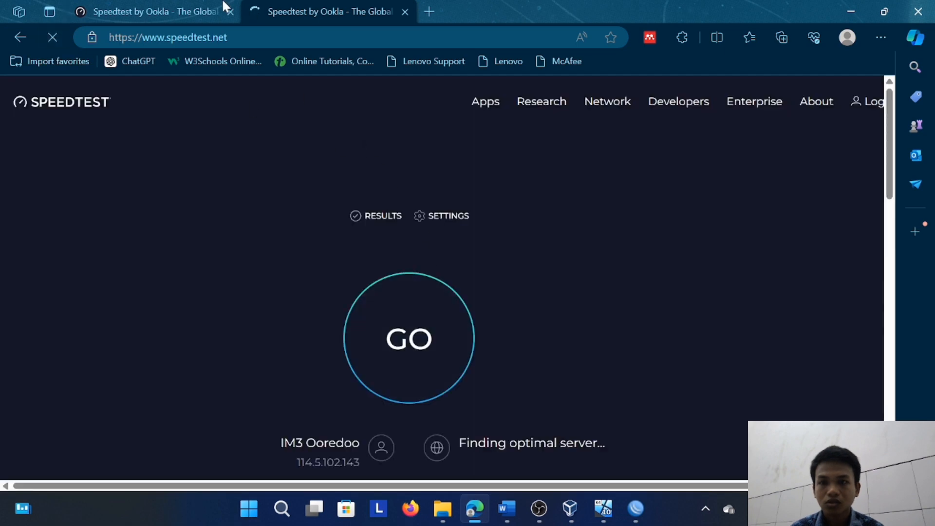
click(192, 4)
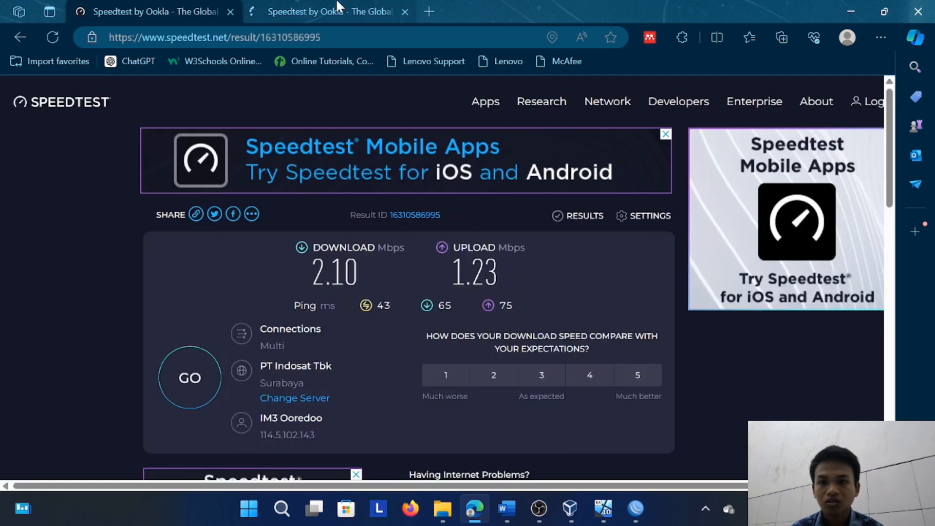
key(ctrl+Tab)
click(420, 314)
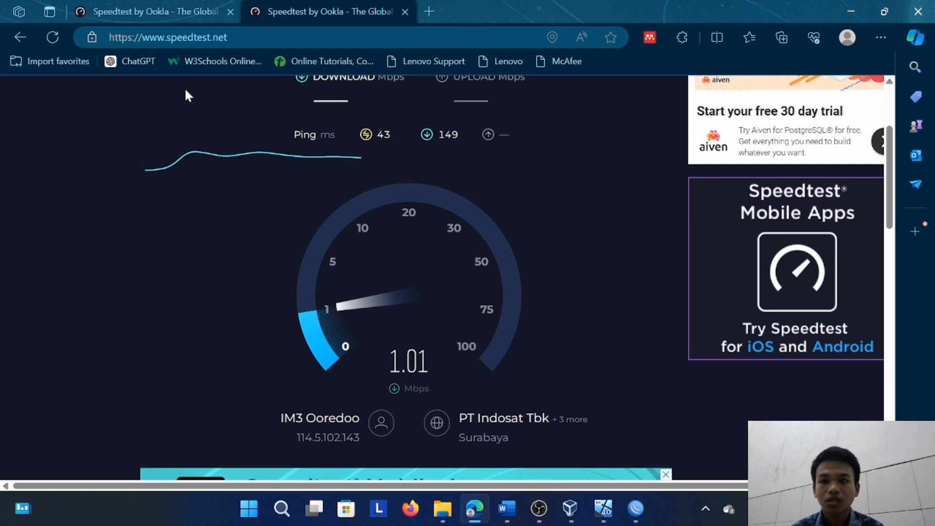
Compare the running measurement with the earlier result taken while the queue was disabled
click(142, 10)
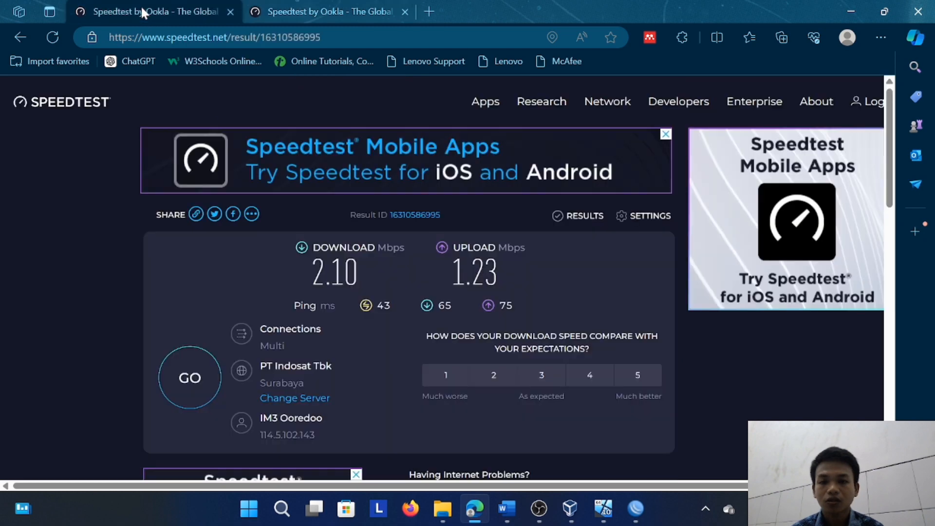
click(282, 11)
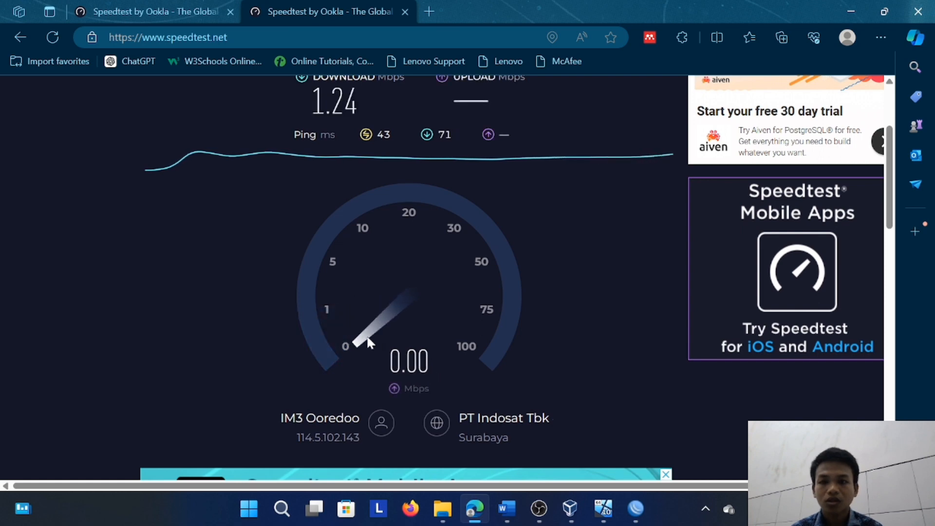
click(151, 9)
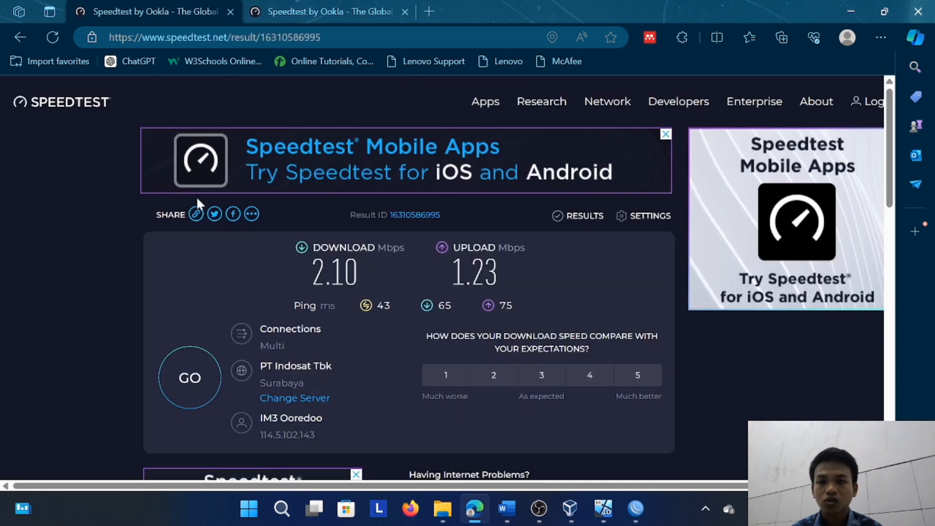
click(318, 2)
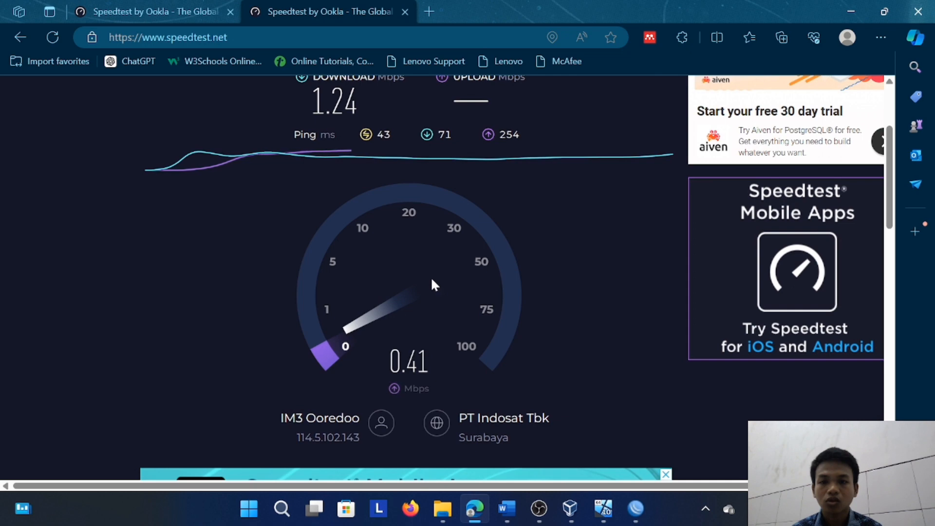
click(166, 6)
click(302, 9)
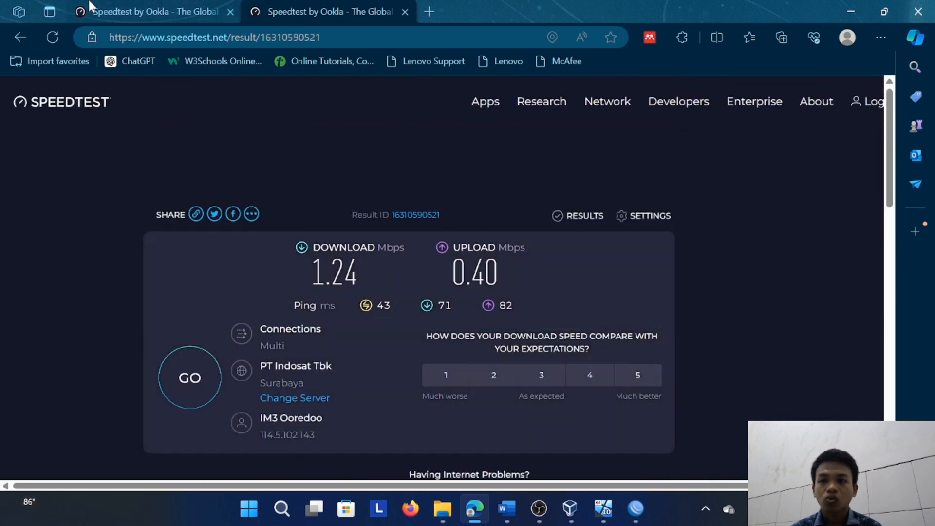
Compare the completed download and upload speeds of the two Speedtest results, with the queue disabled and enabled
click(192, 5)
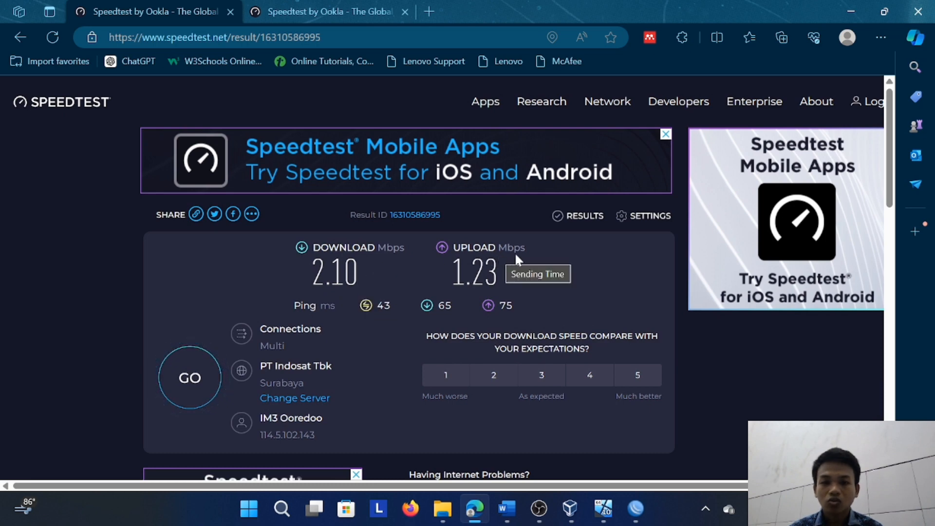
click(342, 6)
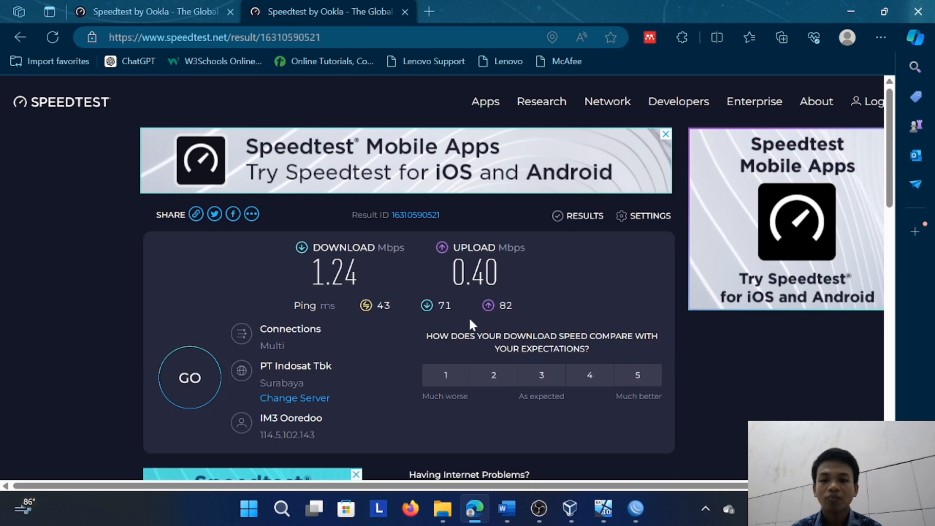
click(151, 8)
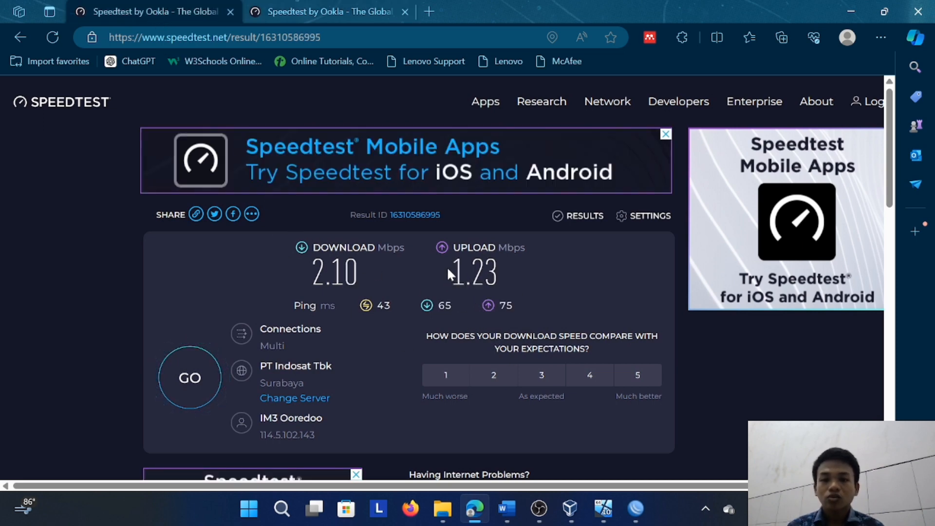
scroll(448, 275, down, 5)
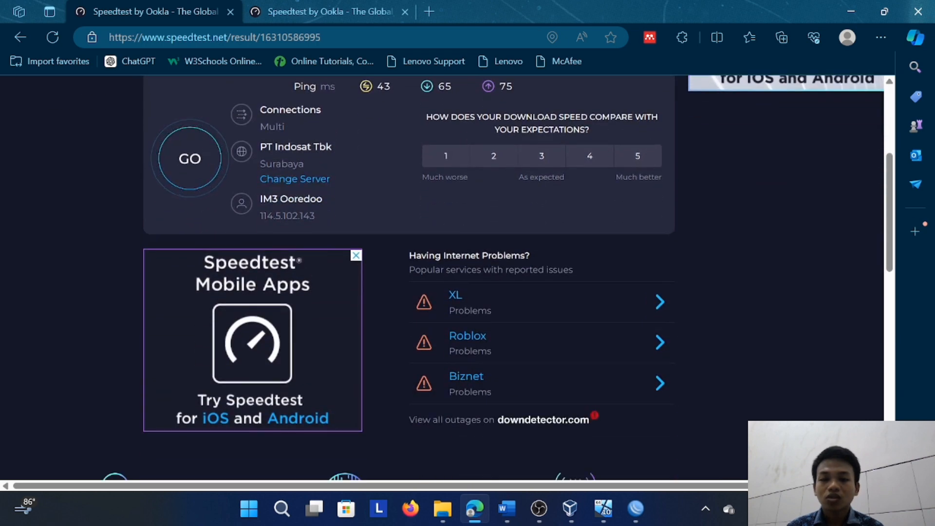
scroll(447, 272, up, 5)
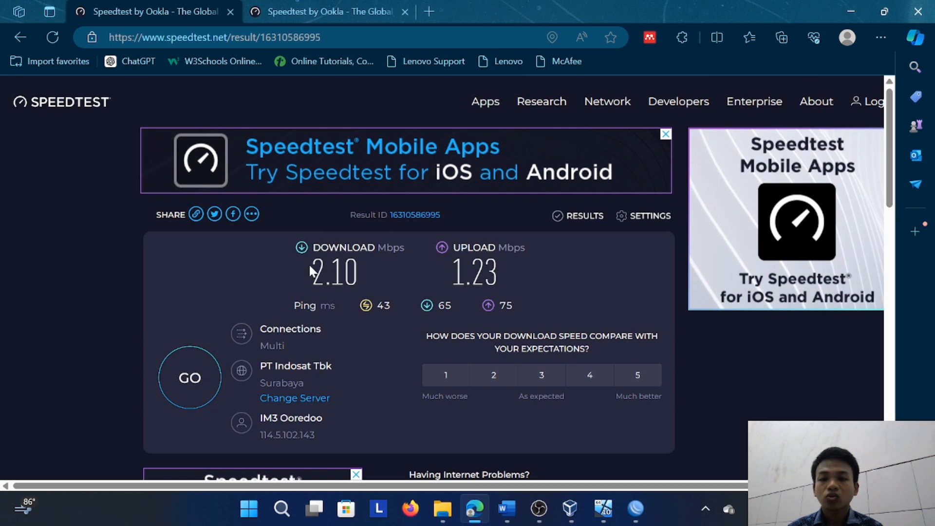
drag(308, 263, 522, 273)
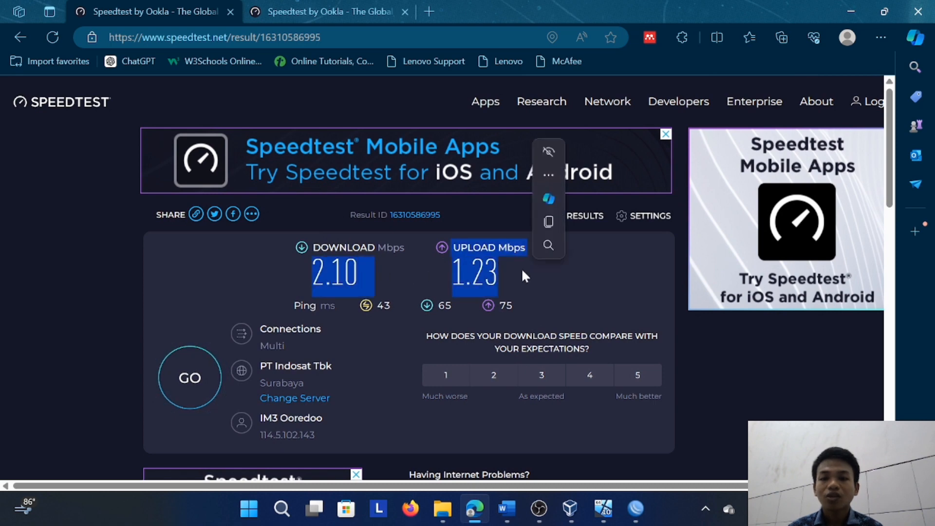
click(341, 10)
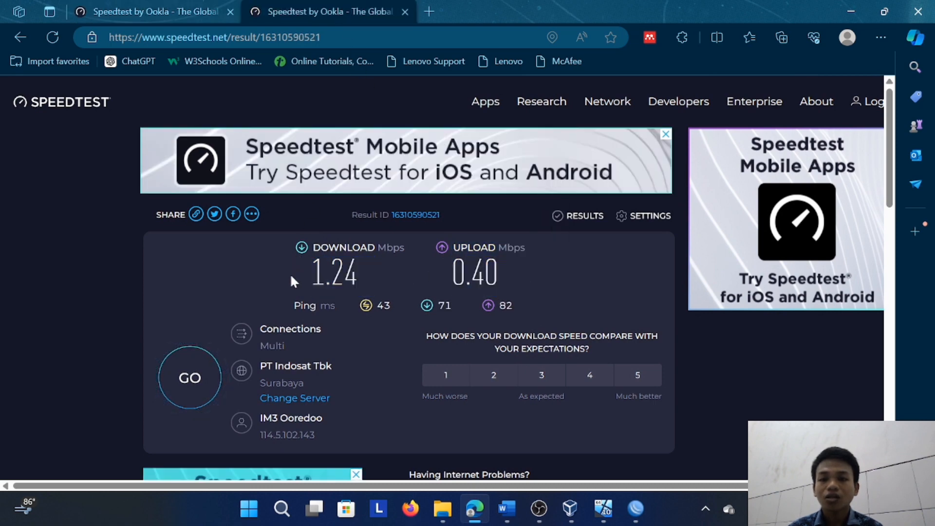
click(180, 8)
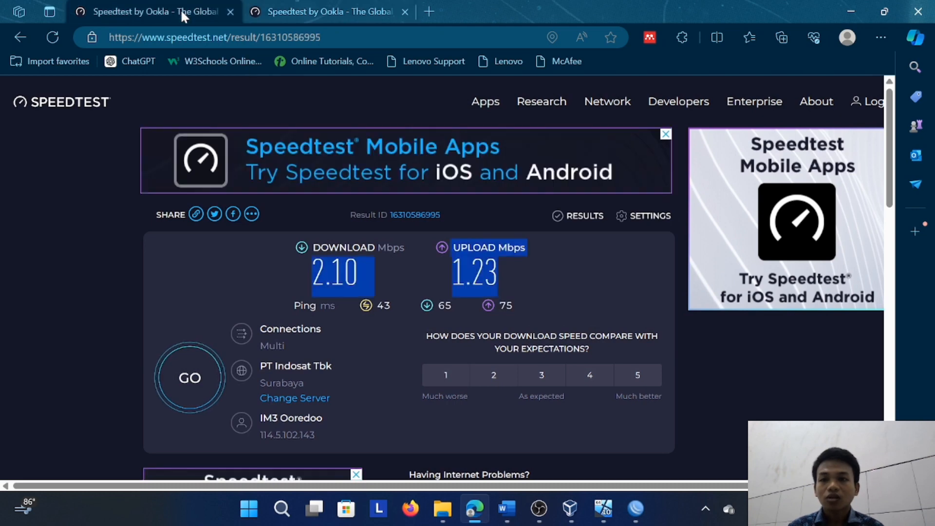
mouse_move(322, 6)
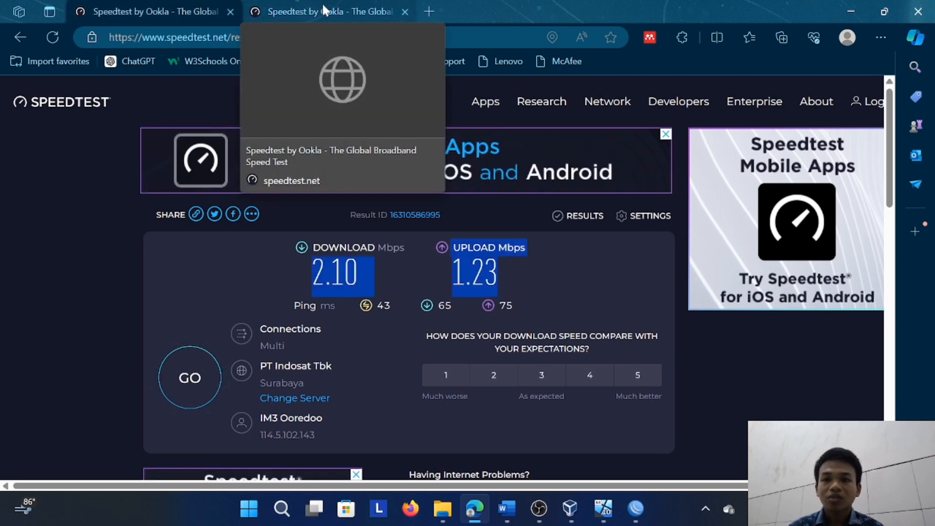
click(326, 8)
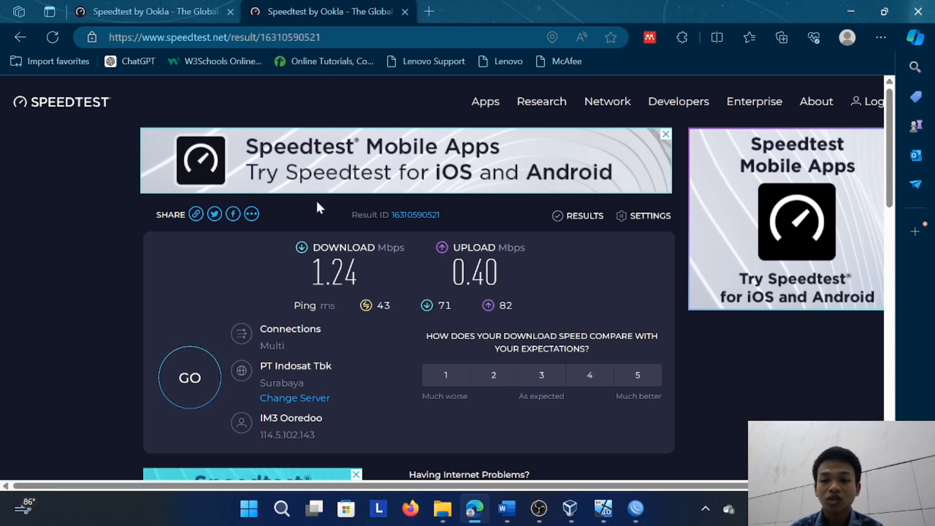
click(163, 11)
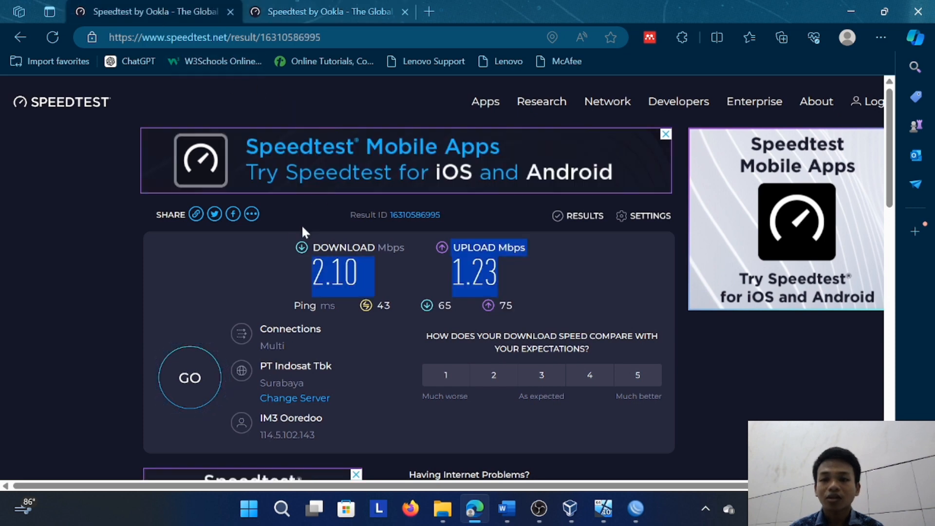
click(282, 245)
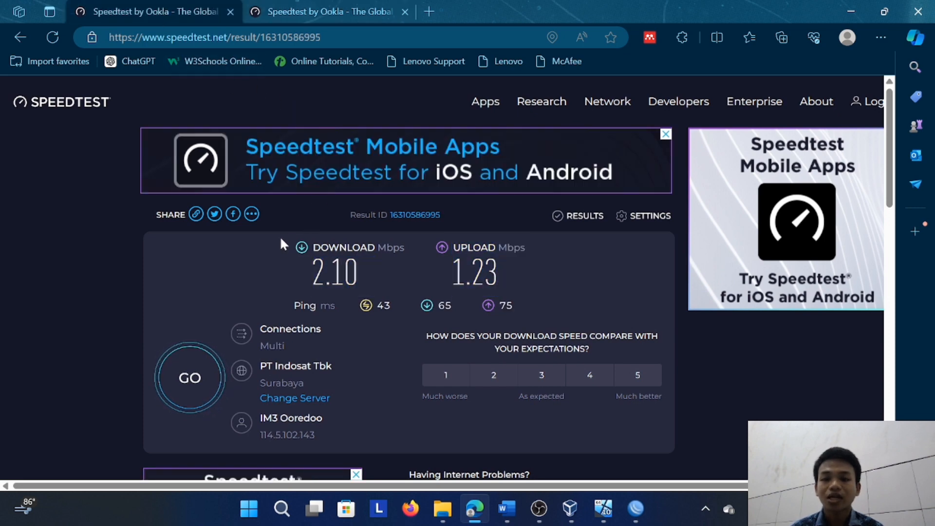
click(341, 10)
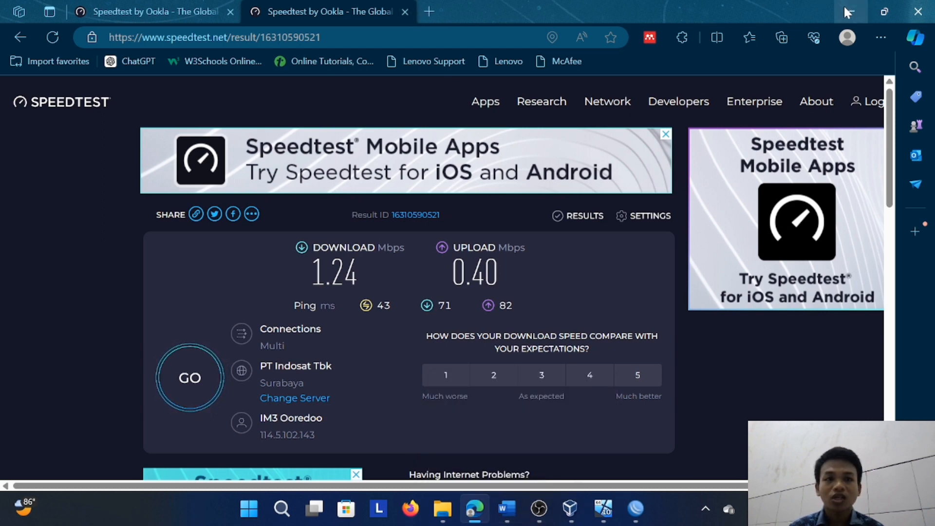
Close the Edge browser and switch to Word to check the assignment's list of requirements
click(915, 13)
click(507, 508)
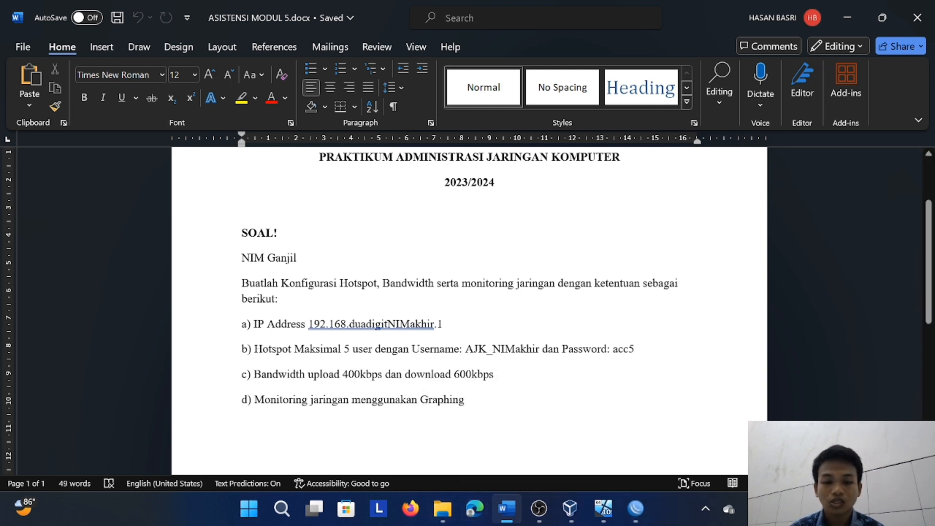
Switch to VirtualBox Manager and try to start the saved MikroTik virtual machine
click(570, 509)
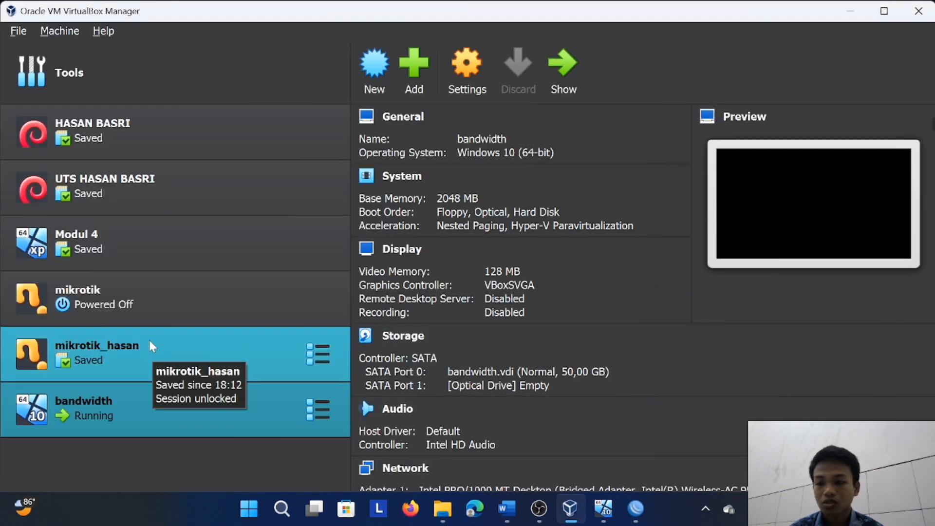
click(159, 350)
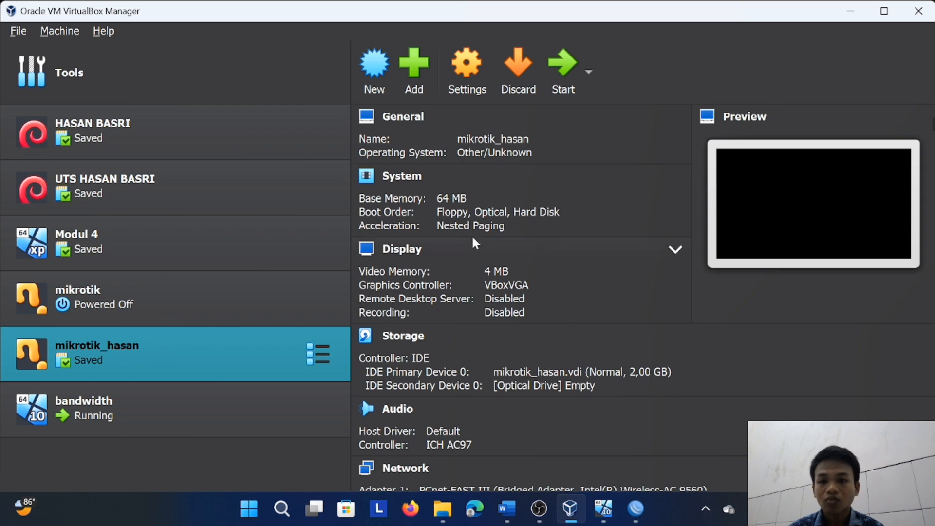
click(571, 71)
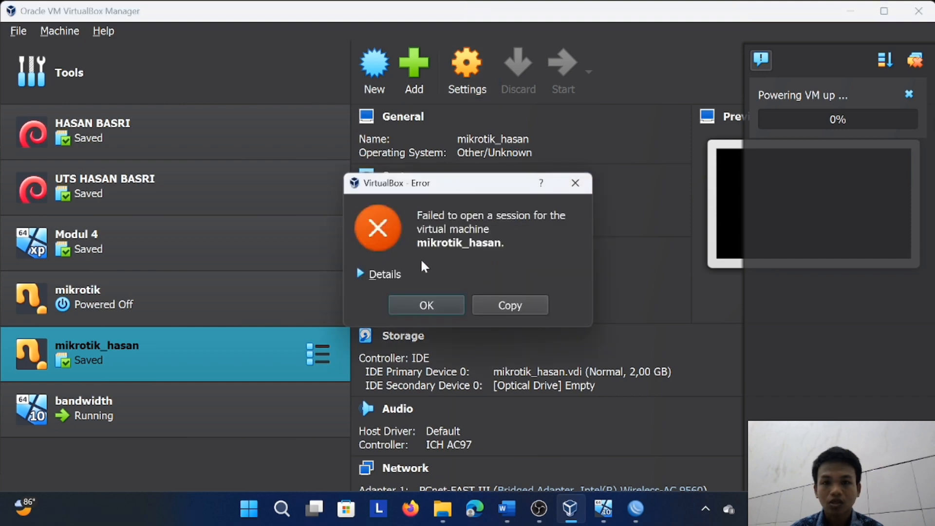
click(574, 185)
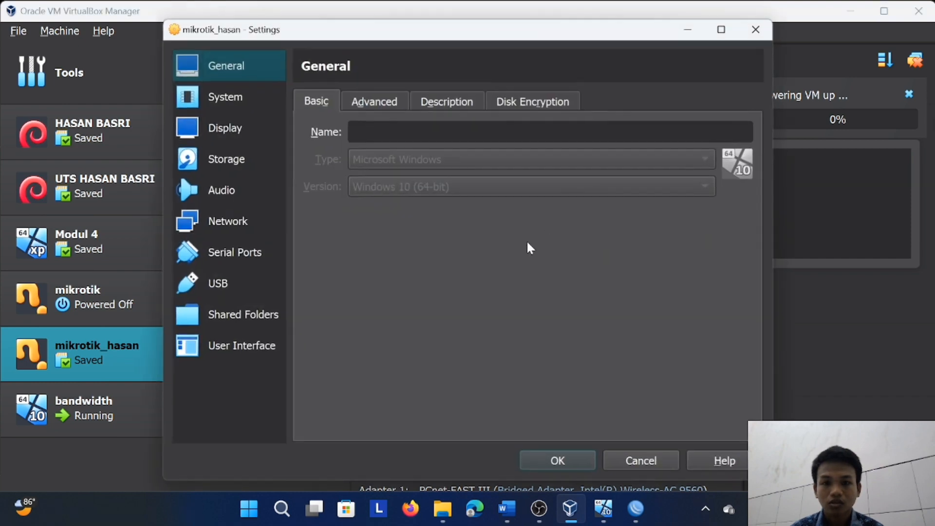
Close the mikrotik_hasan settings and discard the changes
click(756, 29)
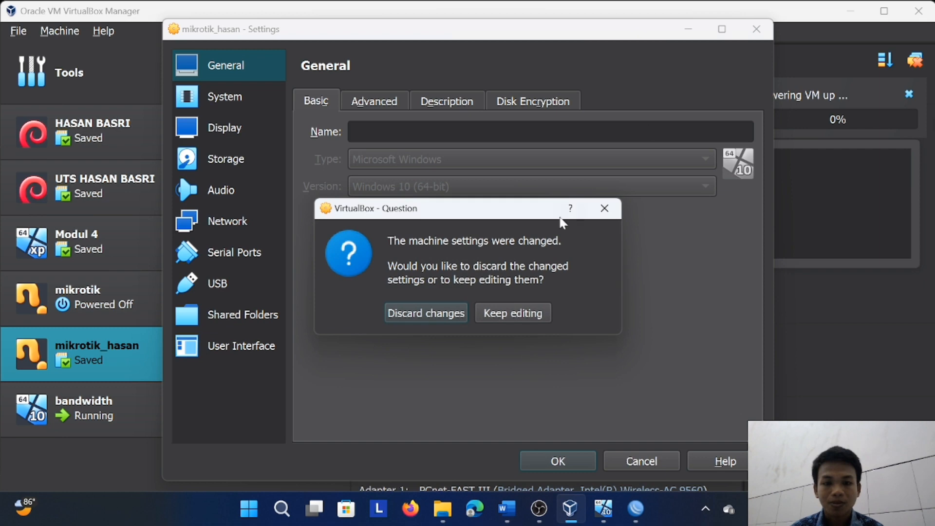
click(606, 208)
click(756, 29)
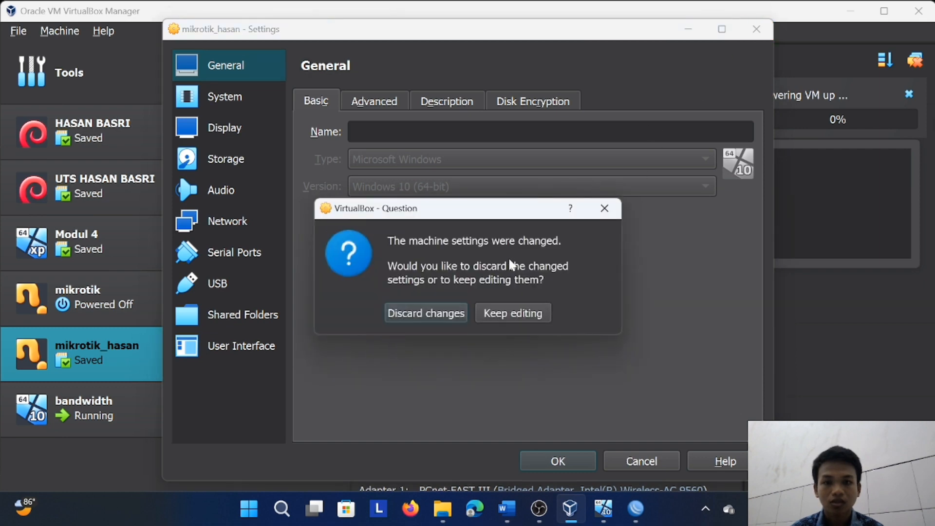
click(457, 318)
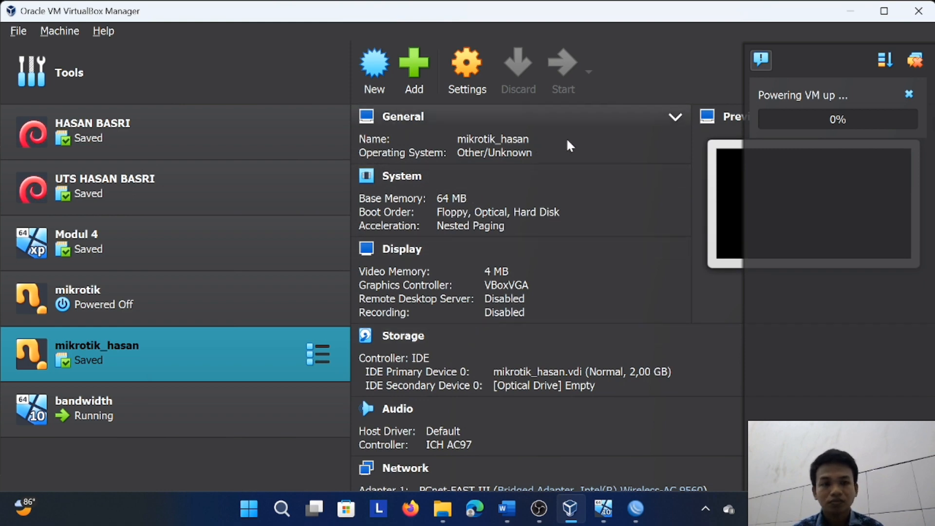
Close the running bandwidth virtual machine using the option to power off the machine
click(603, 509)
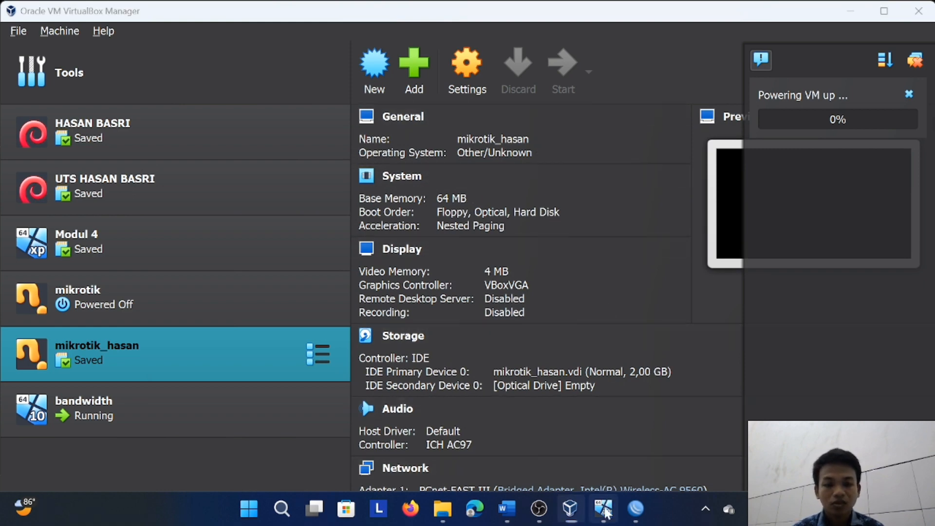
click(917, 9)
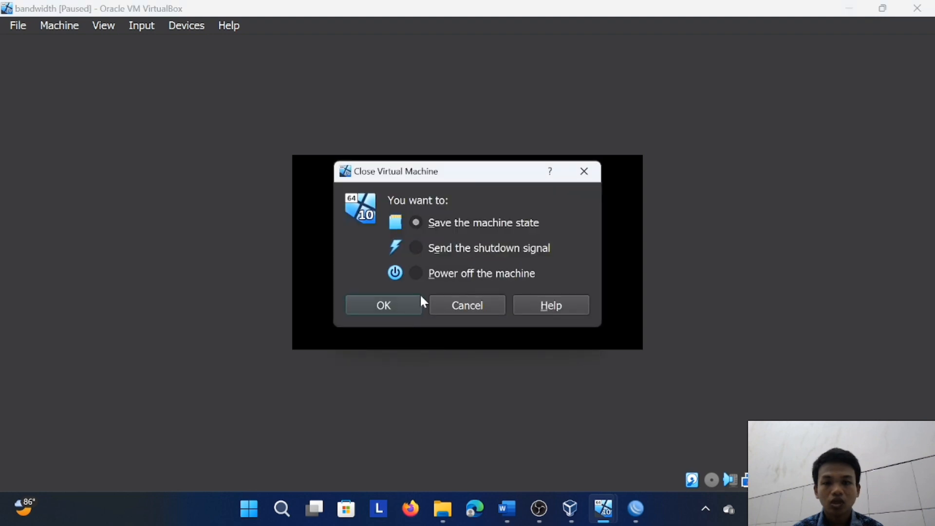
click(416, 274)
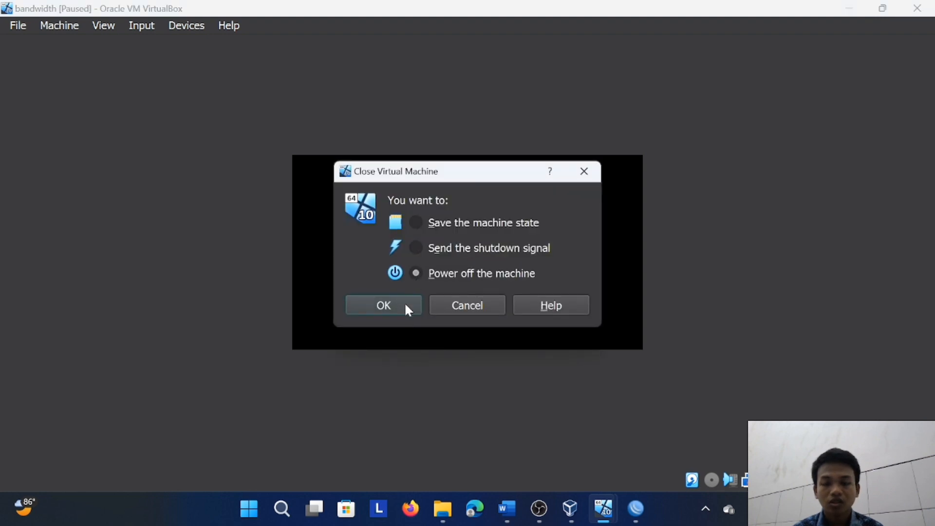
click(406, 305)
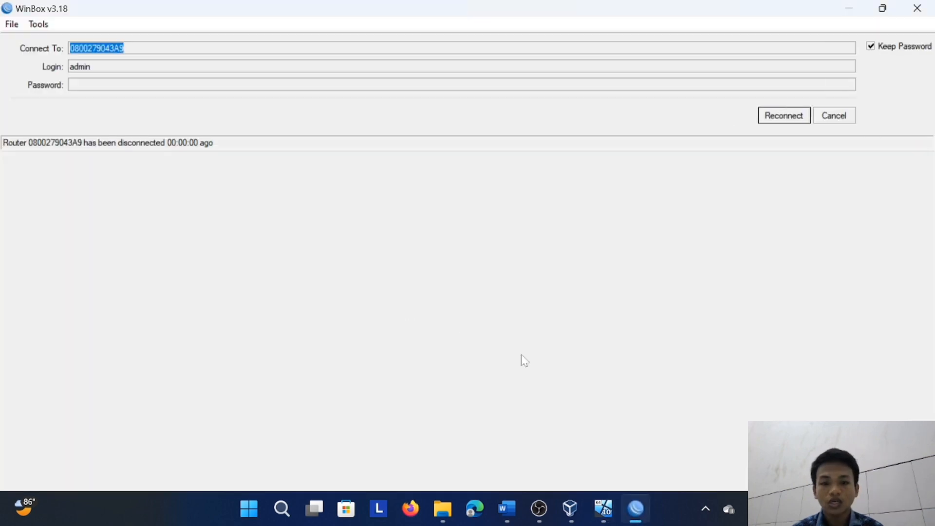
mouse_move(612, 508)
click(548, 430)
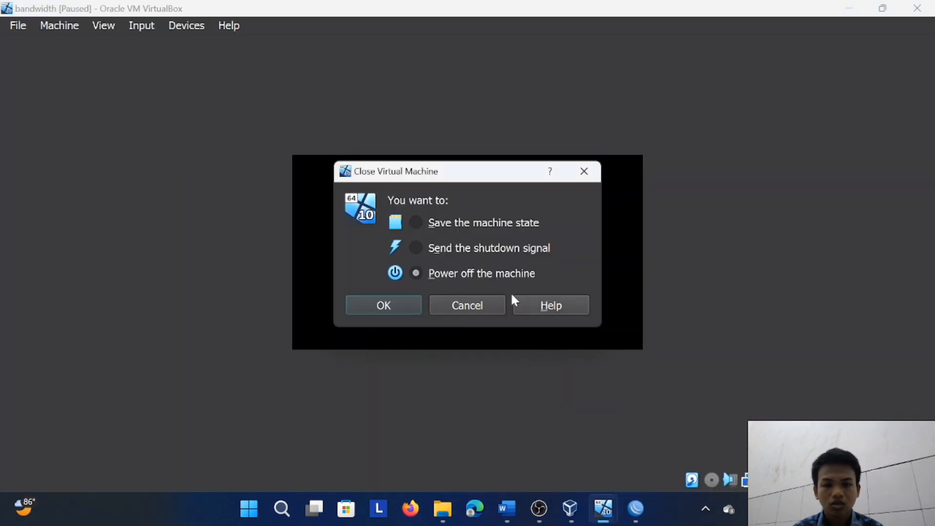
click(391, 305)
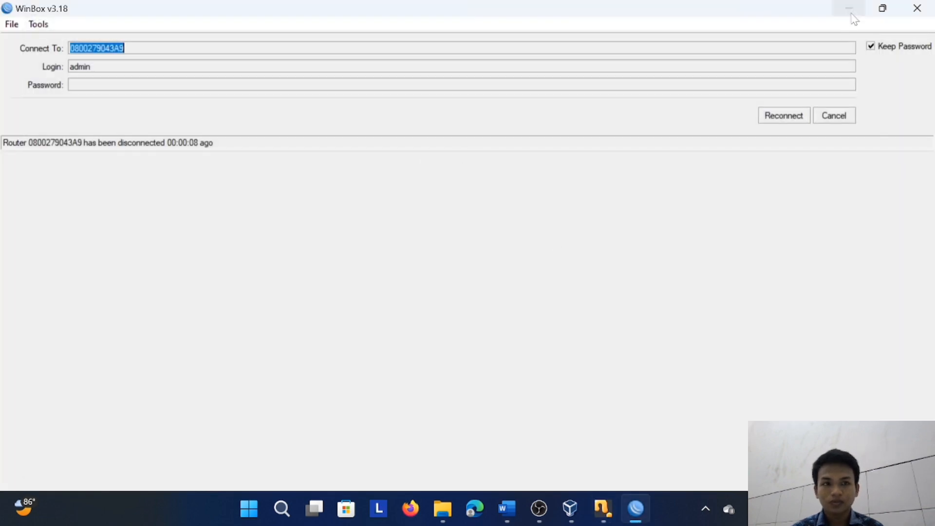
Switch to VirtualBox Manager and expand the advanced options of Adapter 2 in mikrotik_hasan's network settings
click(852, 14)
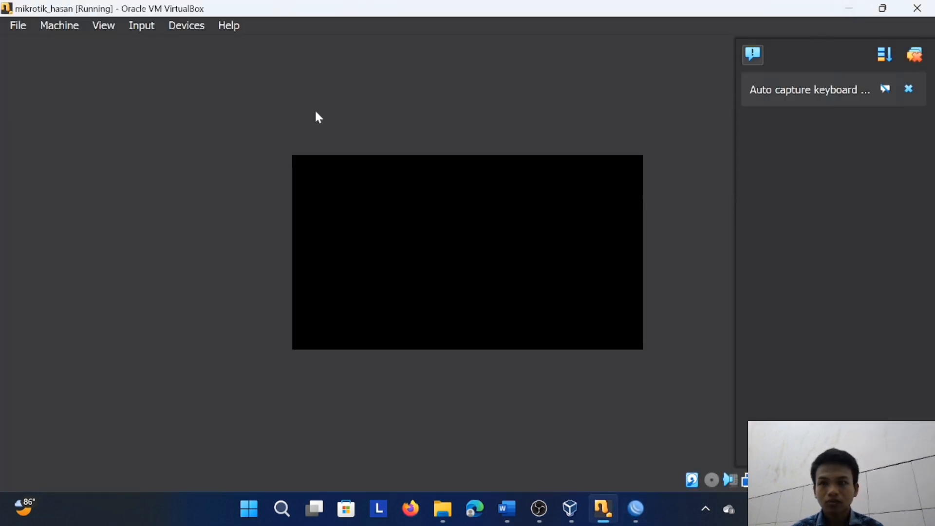
click(570, 509)
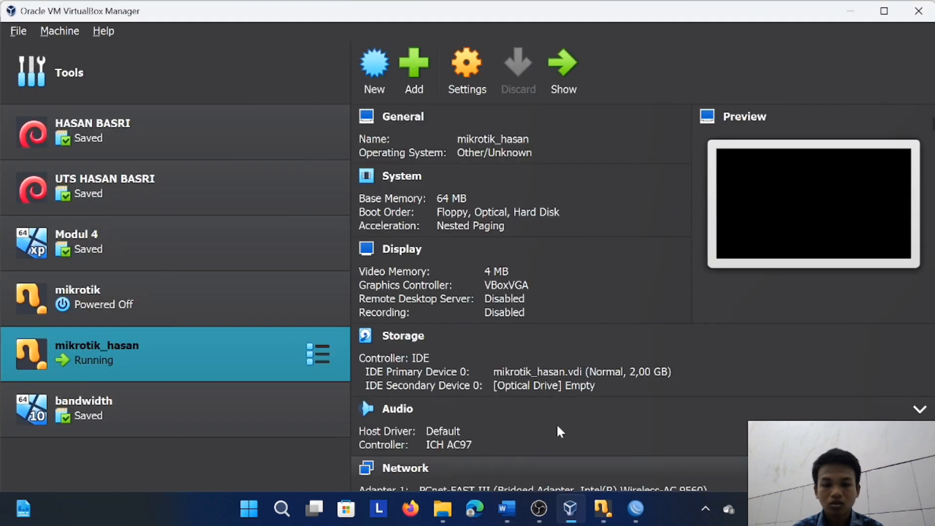
click(461, 63)
click(243, 221)
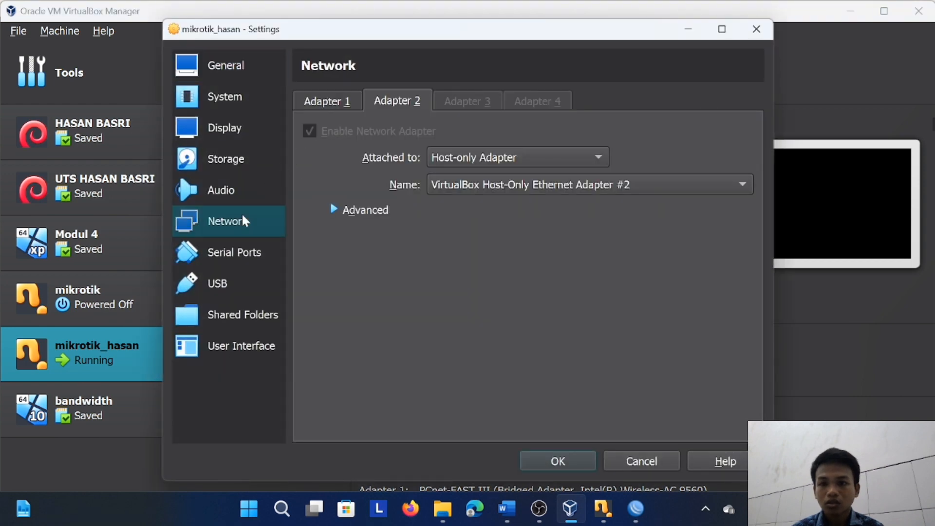
click(385, 211)
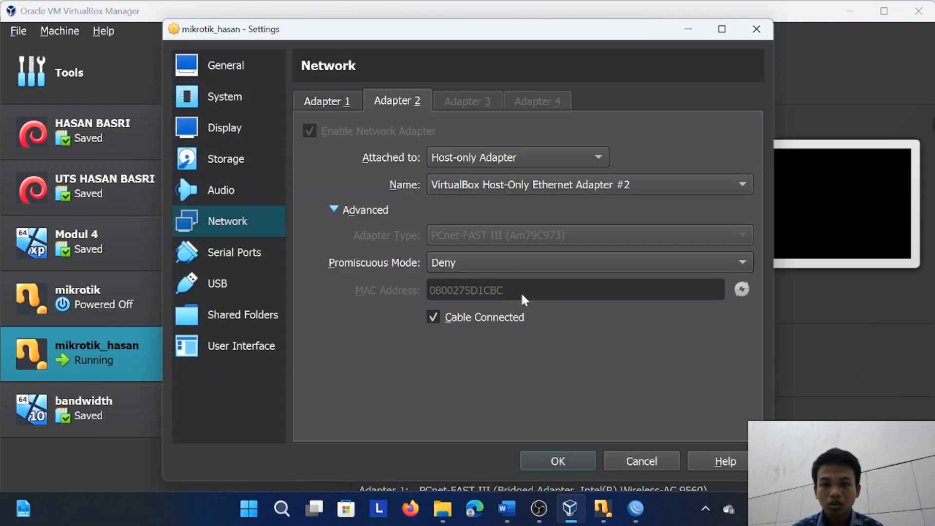
Switch to WinBox, place its restored window beside Adapter 2's MAC address, and dismiss the chat notification
mouse_move(636, 509)
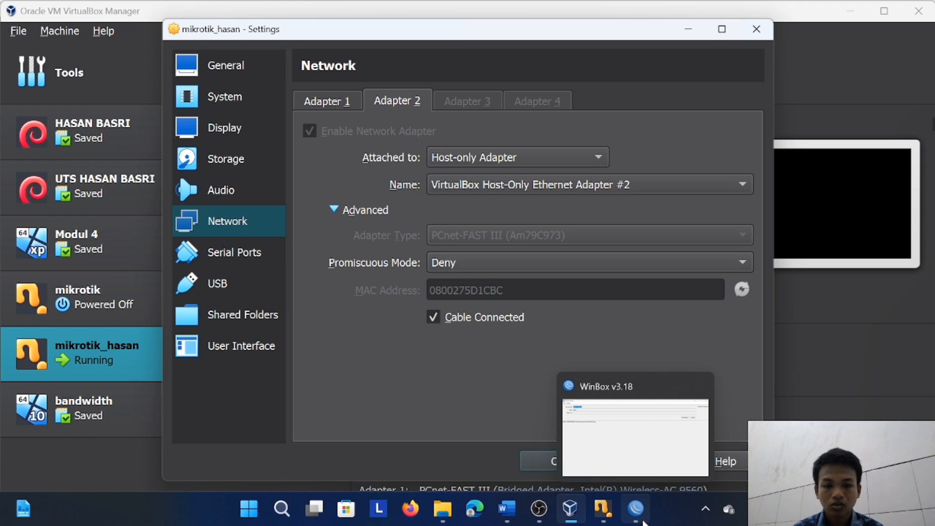
click(653, 414)
click(882, 7)
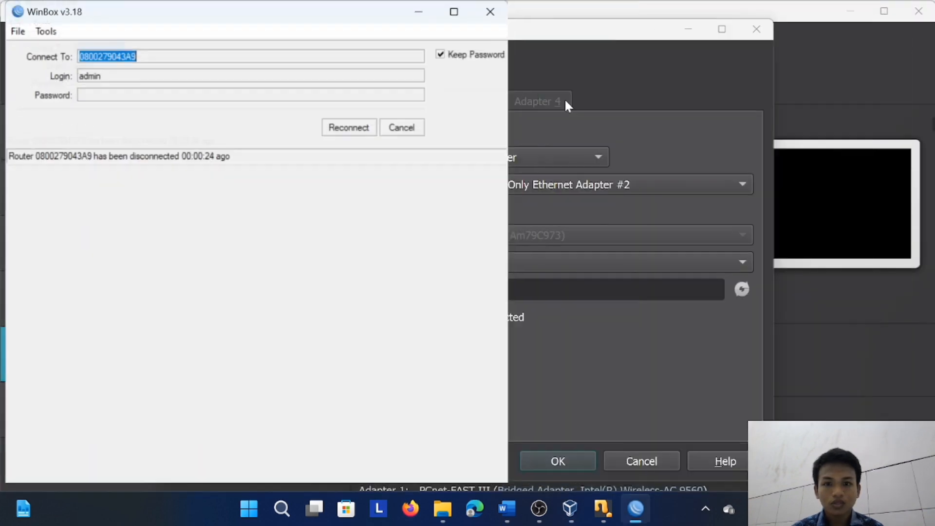
drag(260, 16, 805, 175)
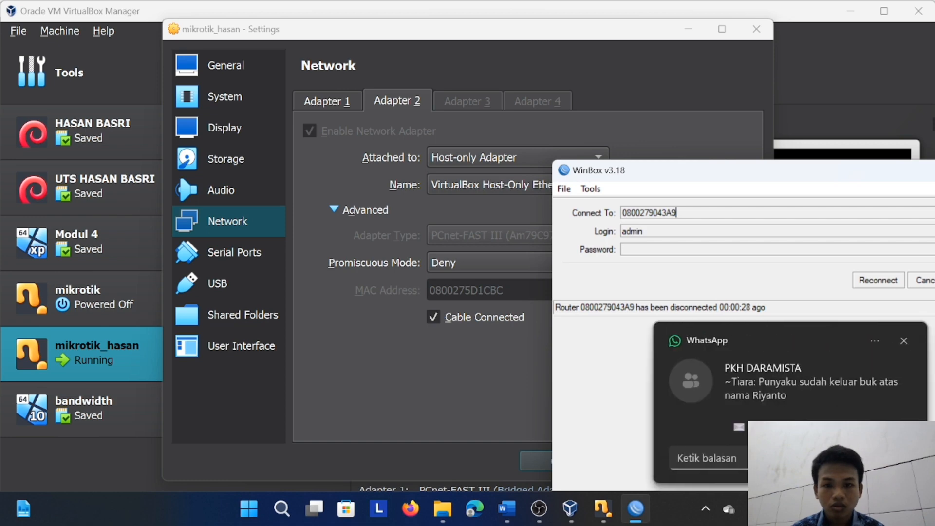
click(904, 341)
Try to replace the ending of the Connect To address in WinBox's disconnected session
double_click(689, 213)
mouse_move(677, 213)
mouse_down()
mouse_move(659, 213)
mouse_move(667, 212)
mouse_up()
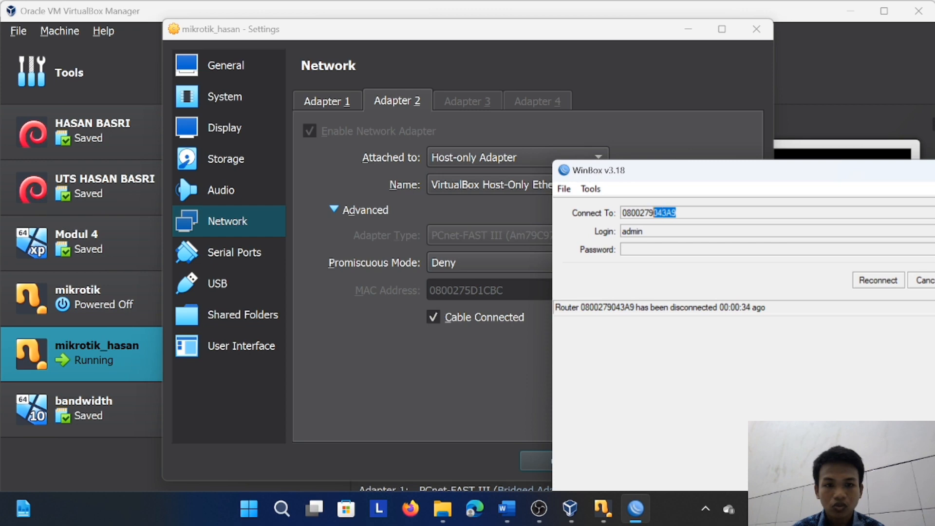
key(Caps_Lock)
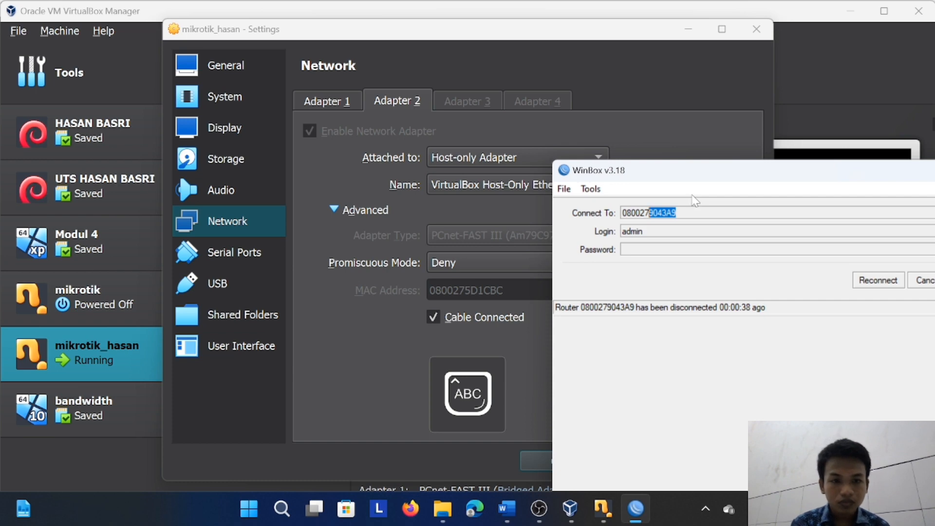
click(678, 213)
drag(678, 213, 659, 213)
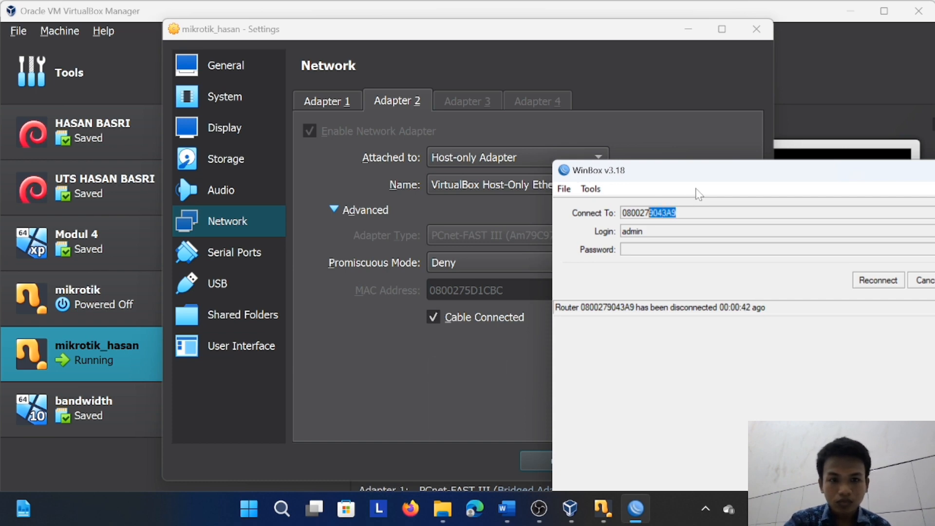
click(721, 213)
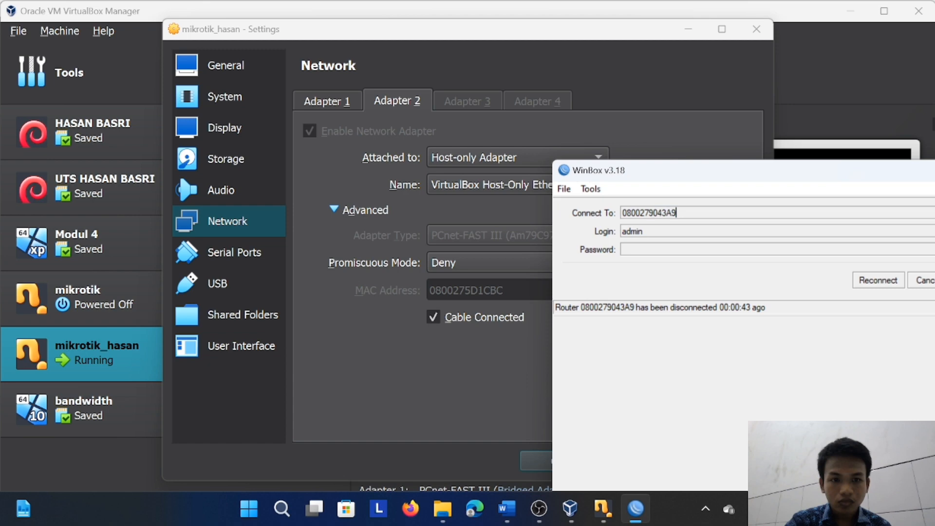
Cancel the reconnection, set the Connect To address to 0800275D1CBC, and connect with the admin login
click(924, 282)
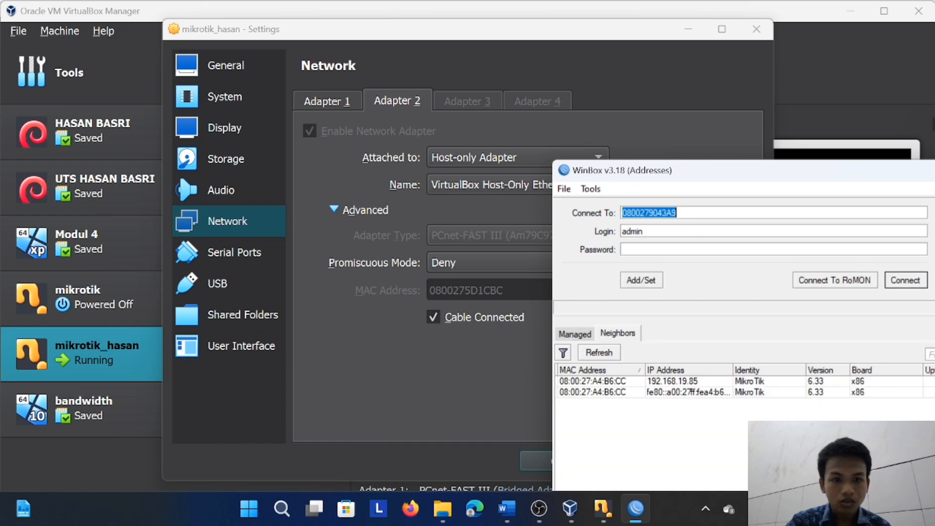
drag(680, 213, 659, 213)
click(663, 213)
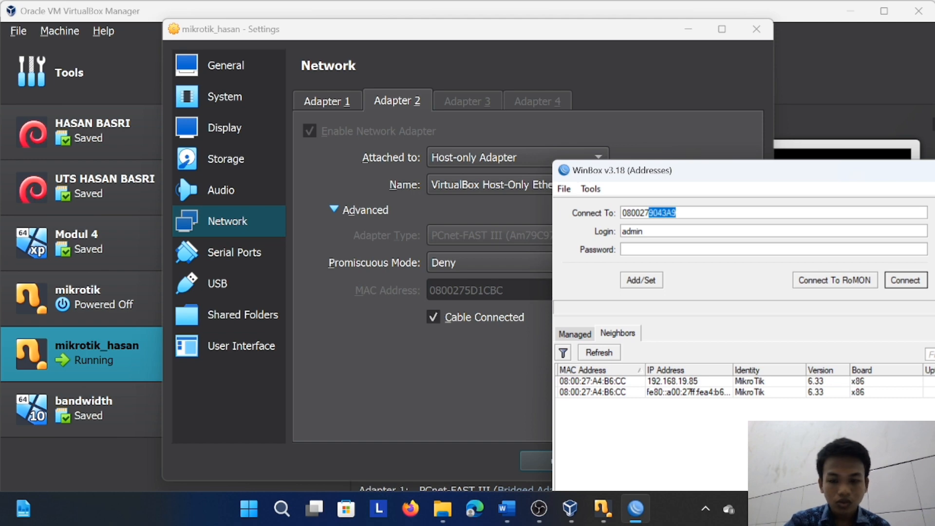
text(5D1CBC)
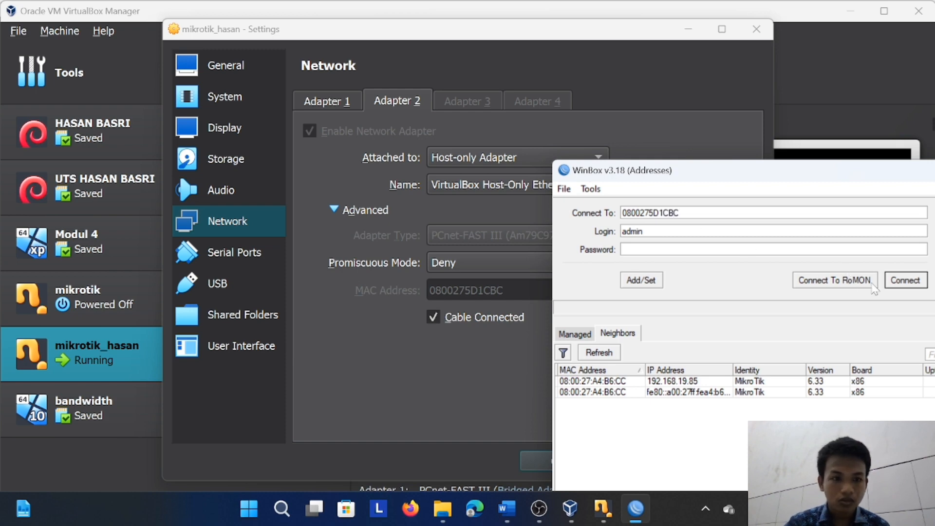
click(898, 283)
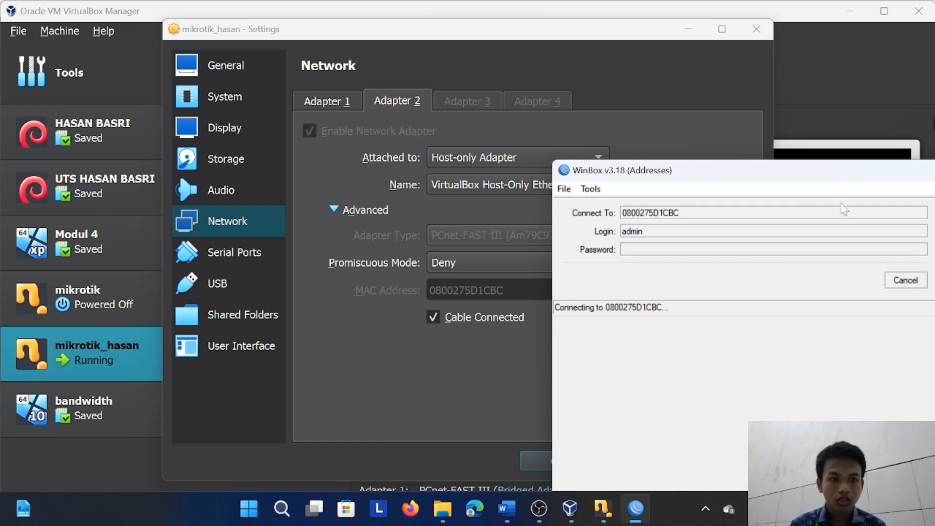
Maximize WinBox, cancel the pending login and retry the connection to 0800275D1CBC
drag(841, 175, 424, 52)
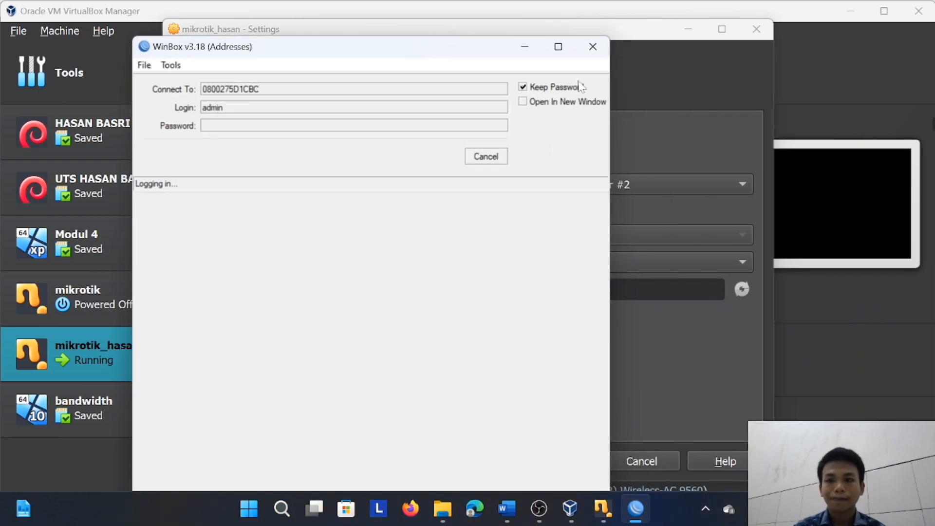
click(559, 46)
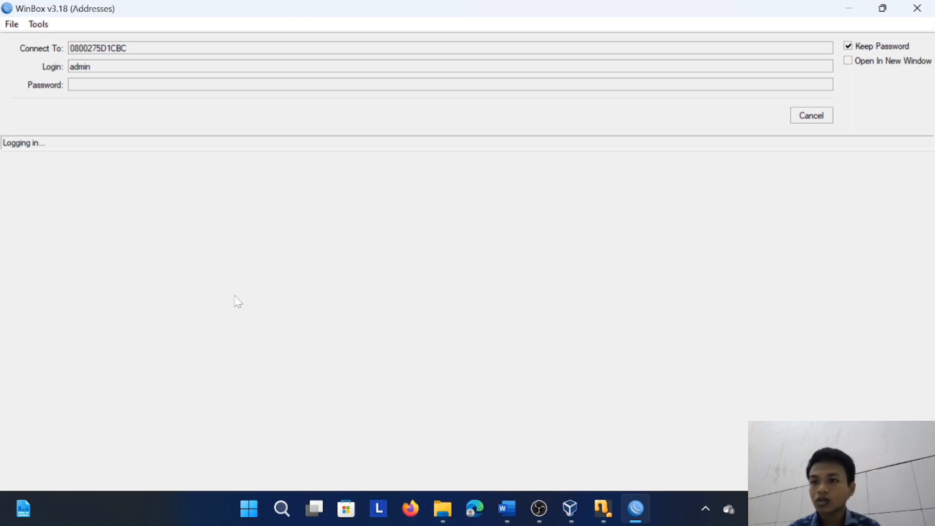
click(828, 116)
click(802, 121)
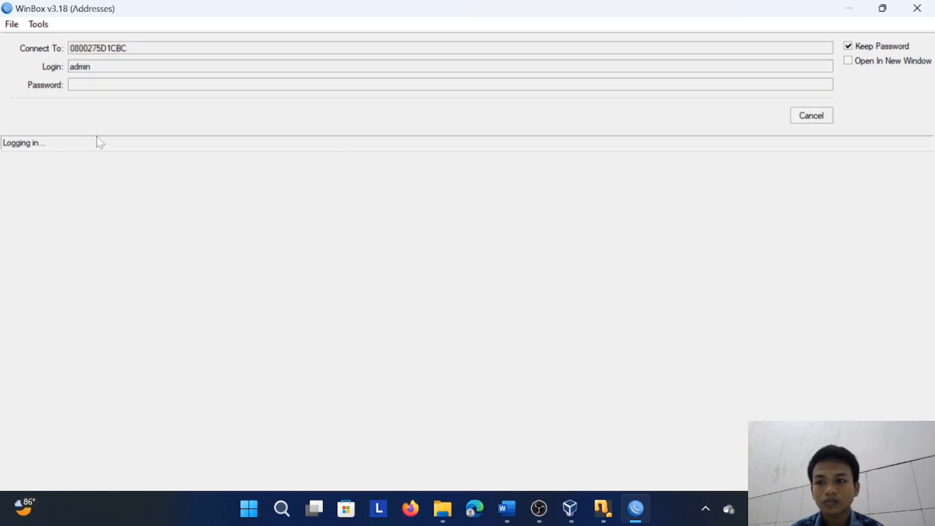
Compare WinBox's Connect To address with the MAC address in Adapter 2's settings, then restore the maximized WinBox view
click(883, 8)
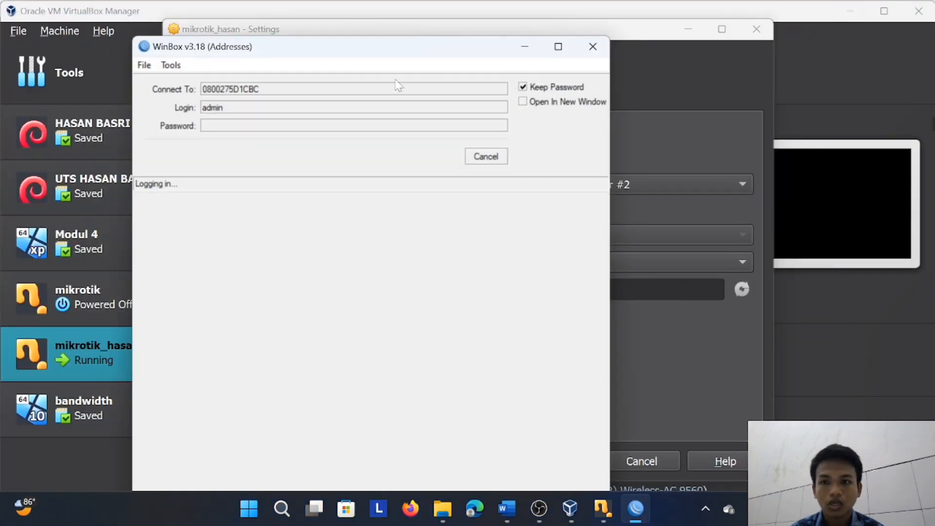
drag(384, 53, 766, 222)
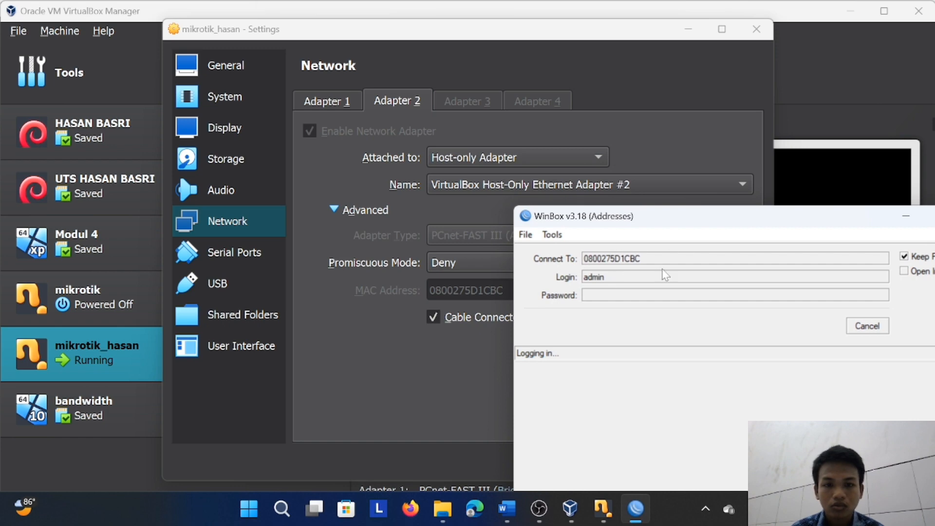
drag(727, 227, 416, 100)
click(627, 93)
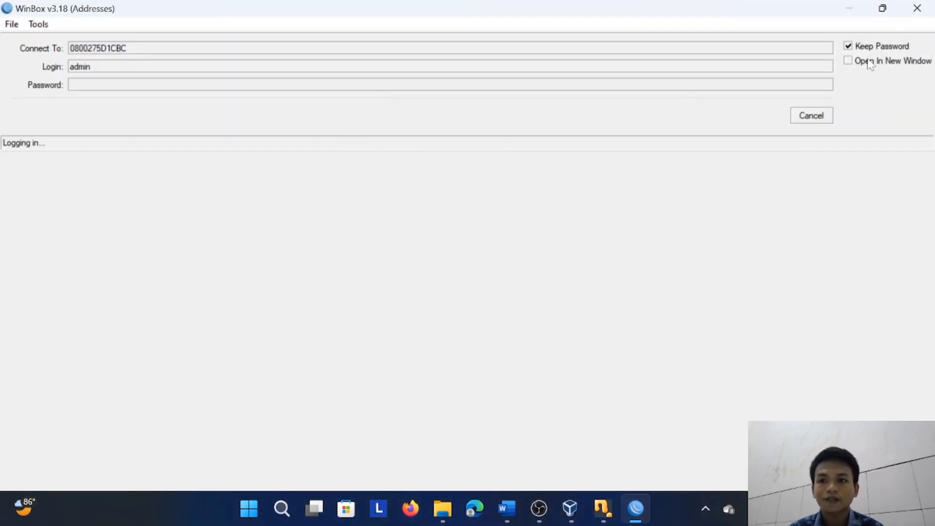
Abandon the pending login and connect to router 0800275D1CBC as admin again
click(917, 8)
click(475, 516)
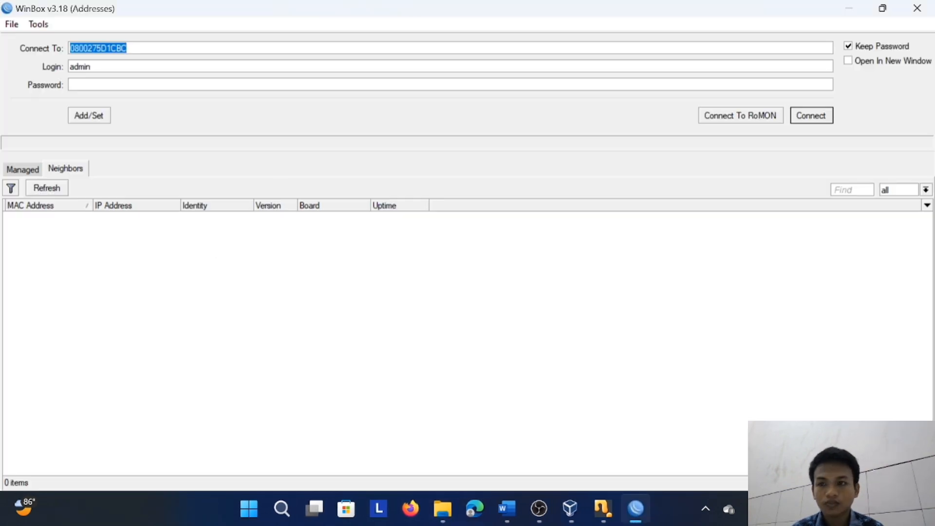
click(812, 117)
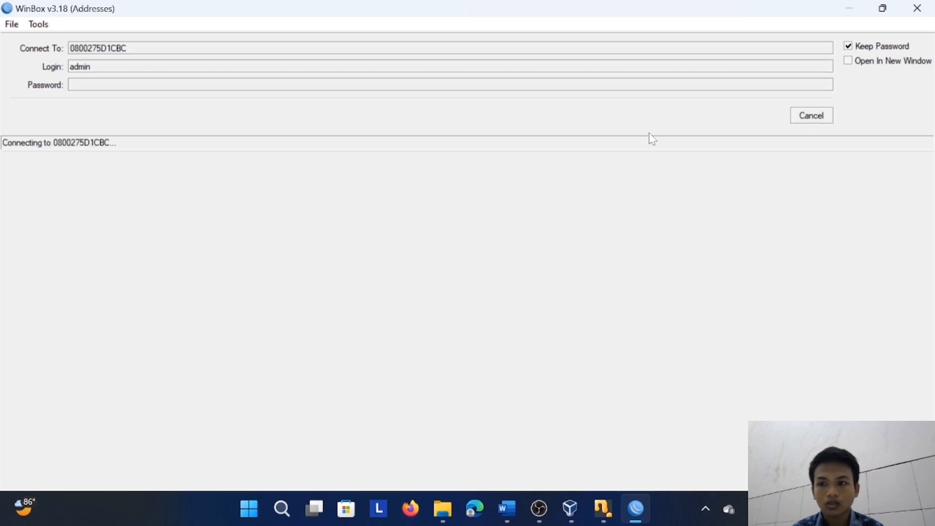
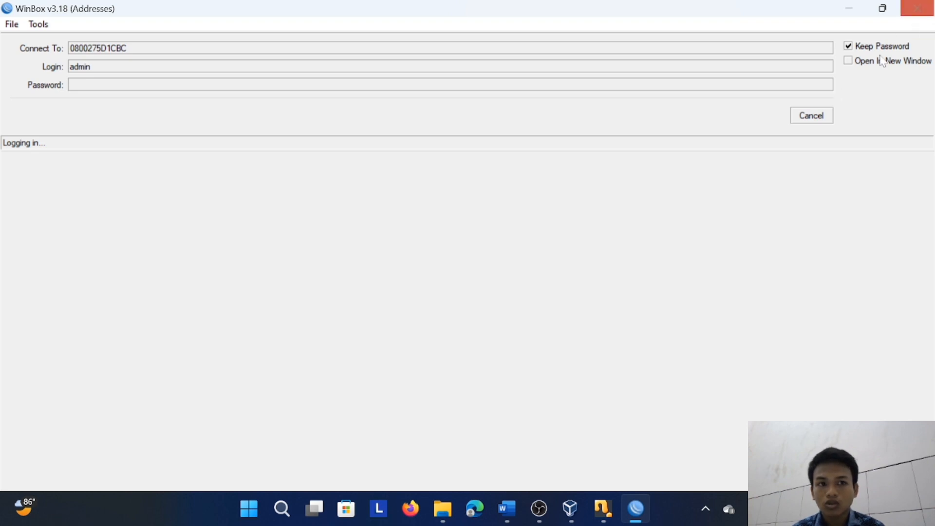
Retry the admin login to router 0800275D1CBC and dismiss the RouterOS welcome notice
click(820, 119)
click(823, 122)
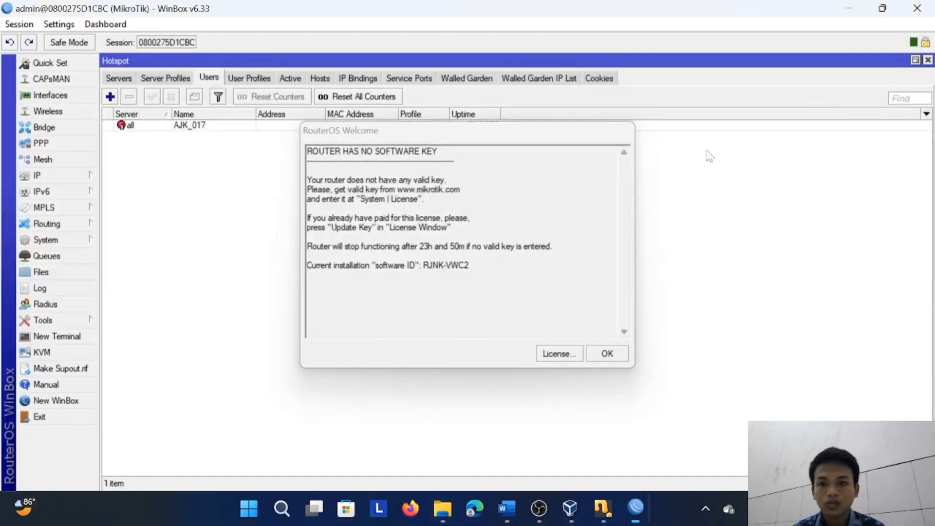
click(606, 352)
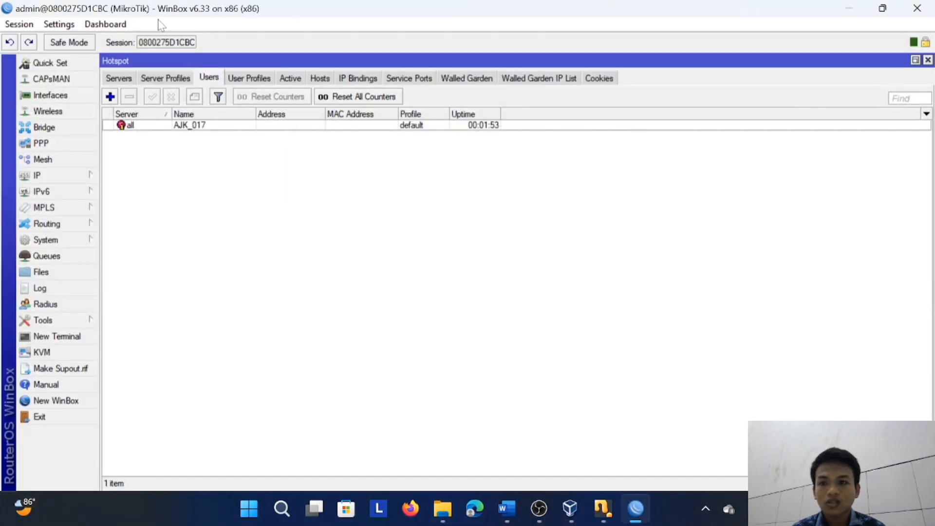
Delete the hotspot1 server on ether2 from the hotspot servers
click(120, 79)
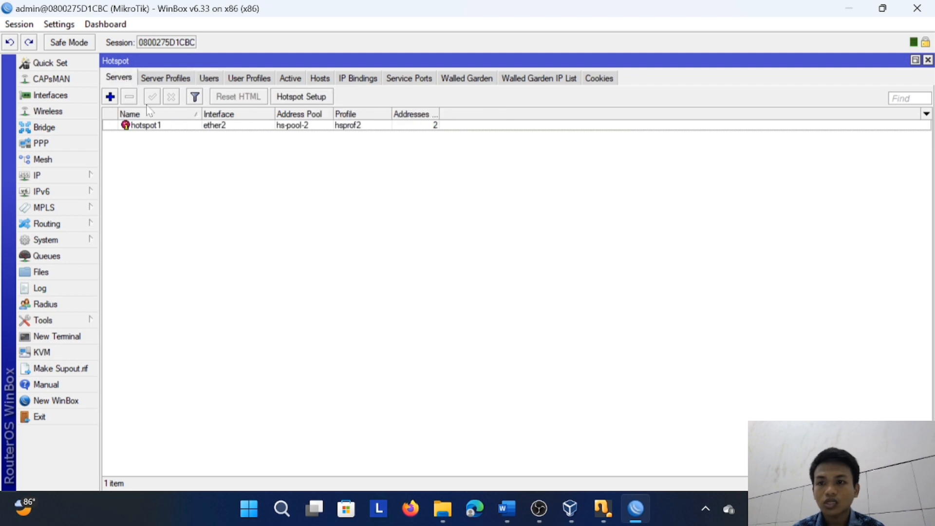
click(158, 126)
click(130, 97)
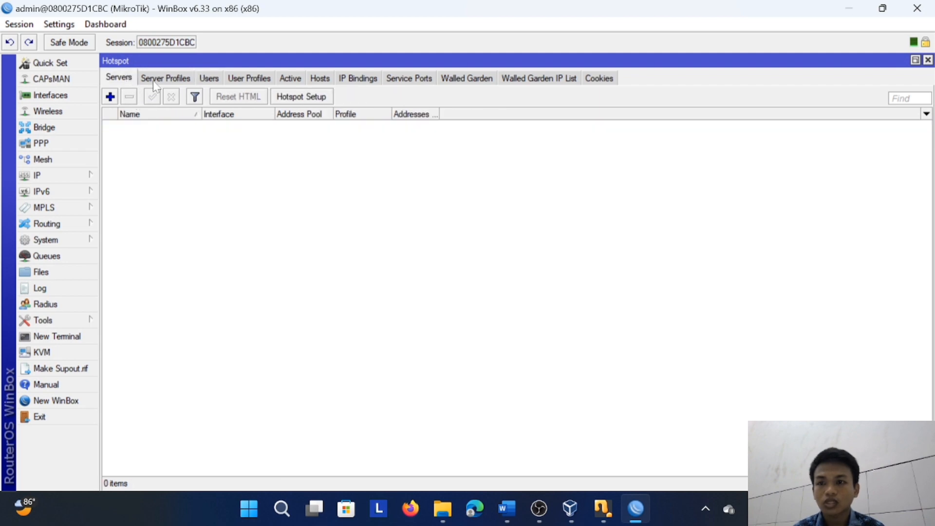
Delete the hsprof2 hotspot server profile, try to remove the default profile as well, and return to the hotspot servers list
click(159, 78)
click(162, 128)
click(159, 136)
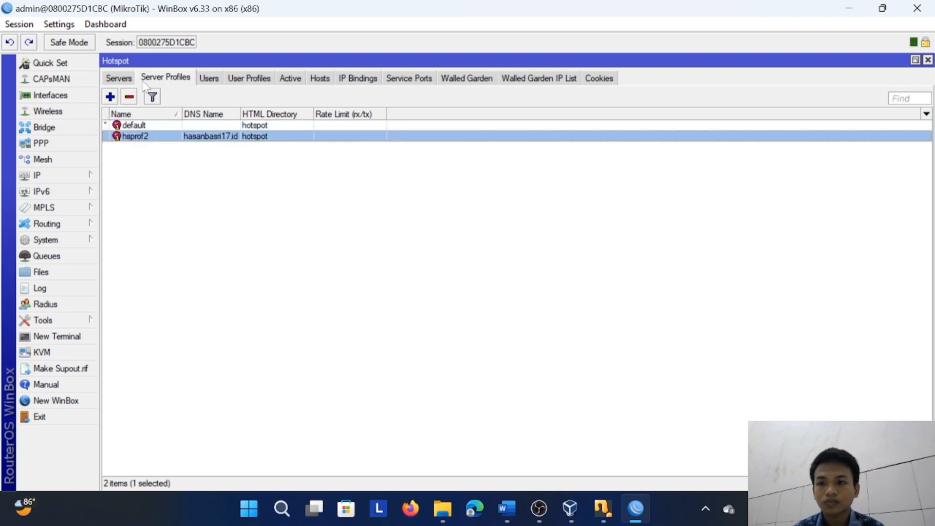
click(129, 98)
click(138, 125)
click(131, 97)
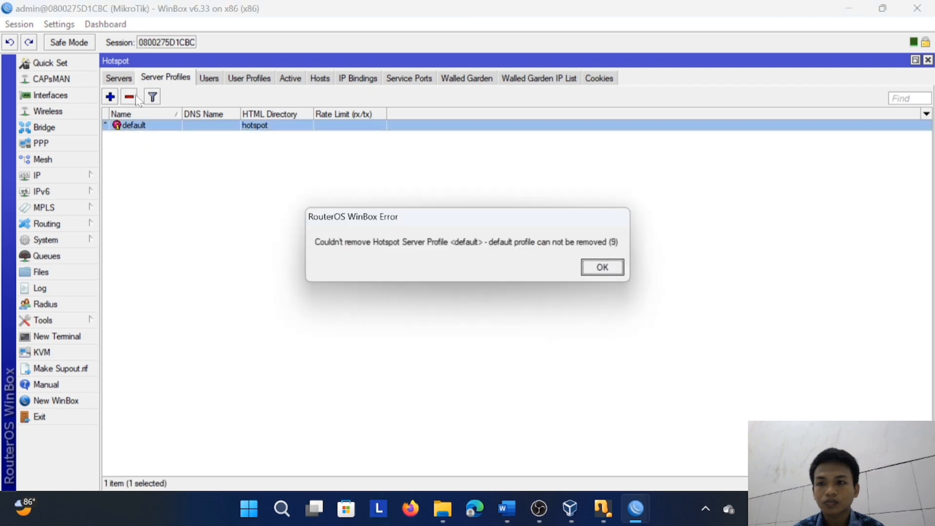
click(603, 267)
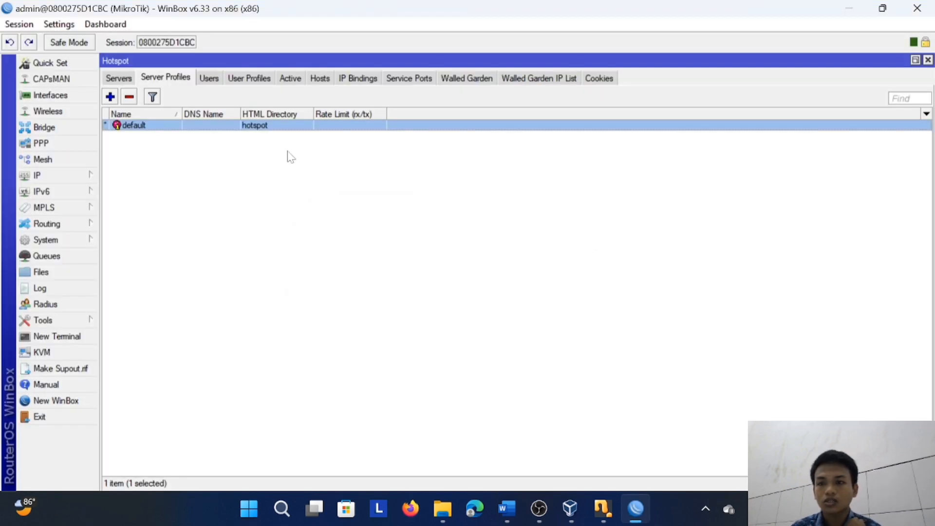
click(119, 77)
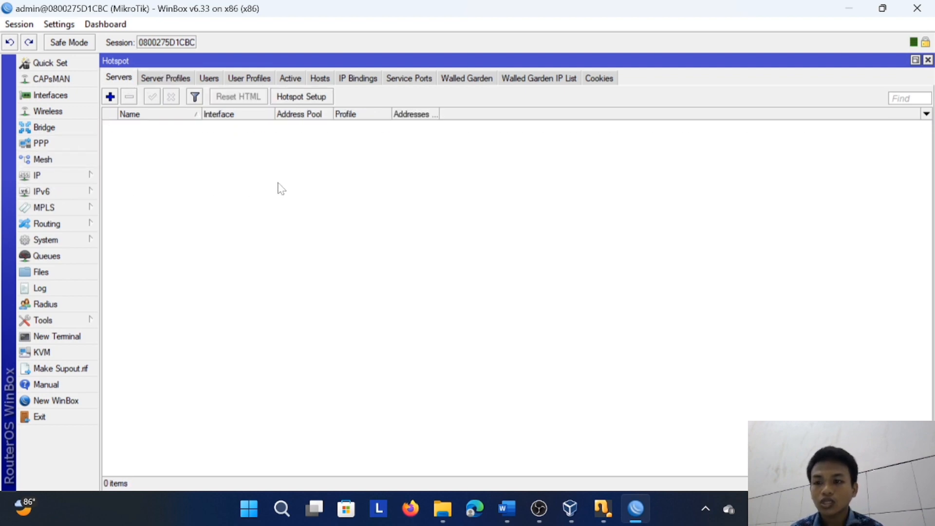
Check the router's IP addresses with the Address column widened, and review its DHCP server entry
click(77, 180)
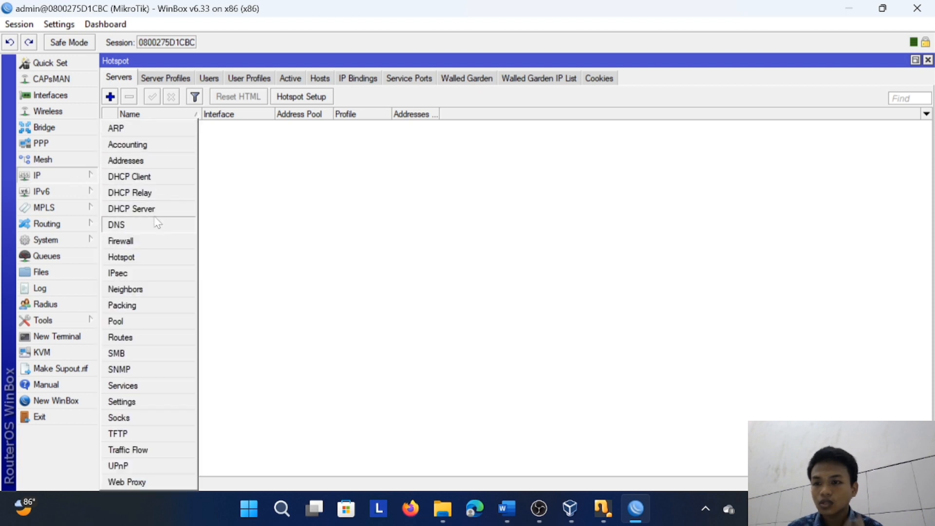
click(168, 164)
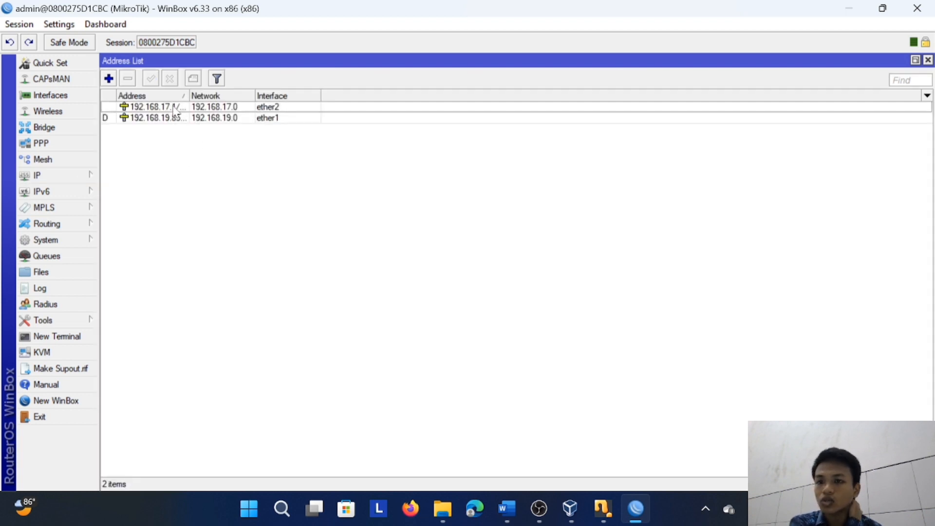
drag(194, 97, 233, 96)
click(64, 176)
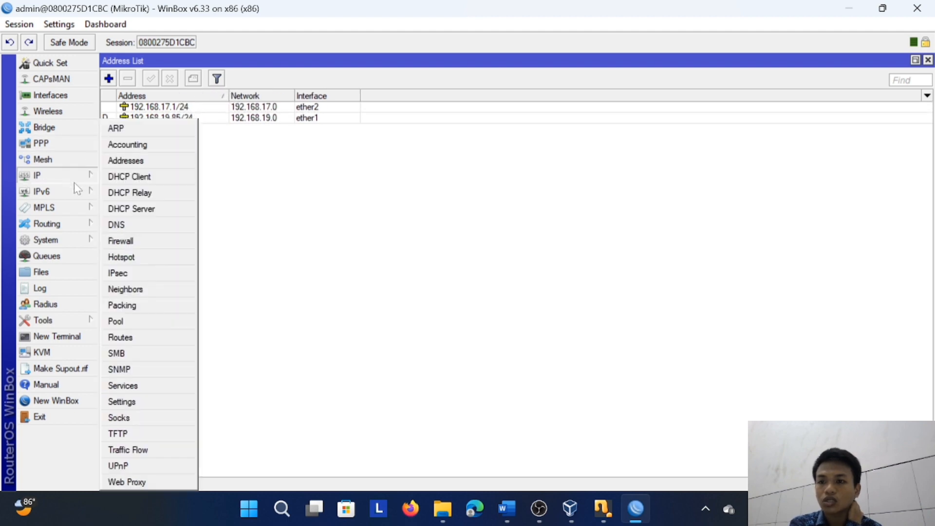
click(141, 210)
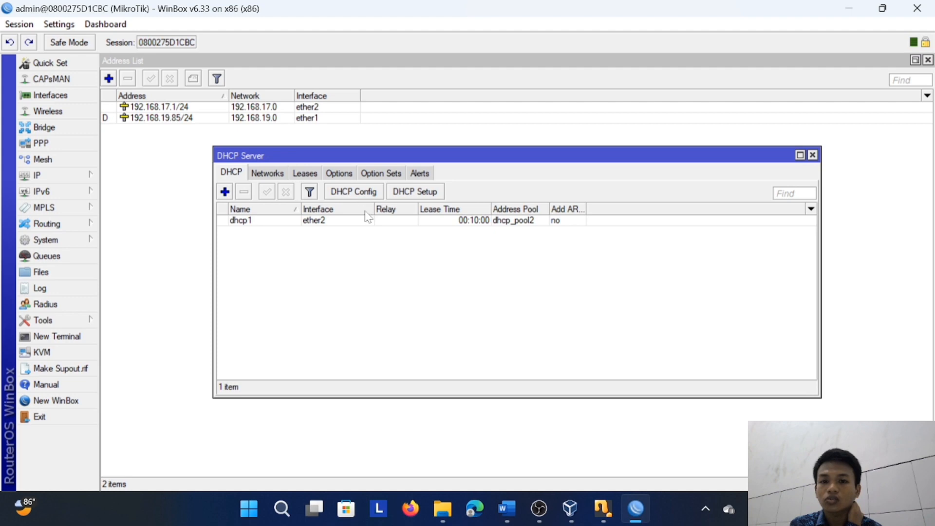
click(812, 155)
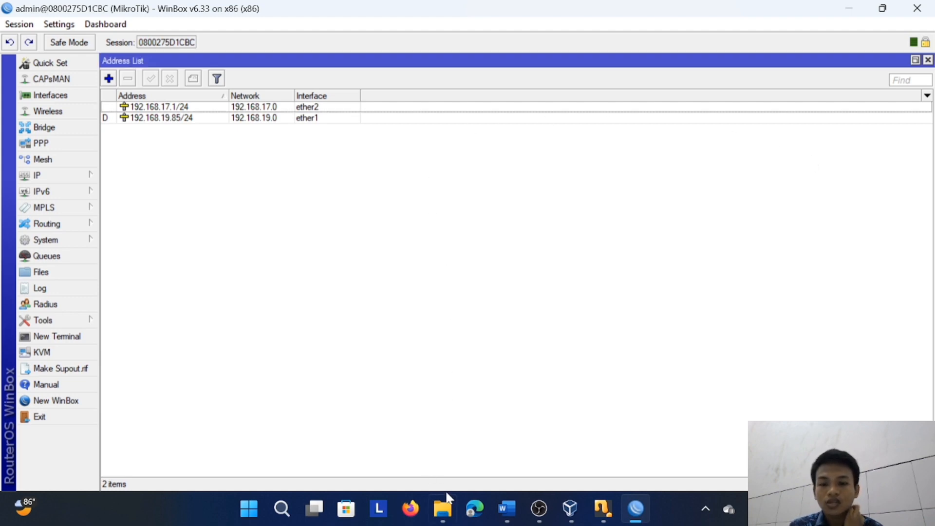
Open the Windows network adapters through Network and Sharing Center and check the connection details of Ethernet 2
mouse_move(447, 509)
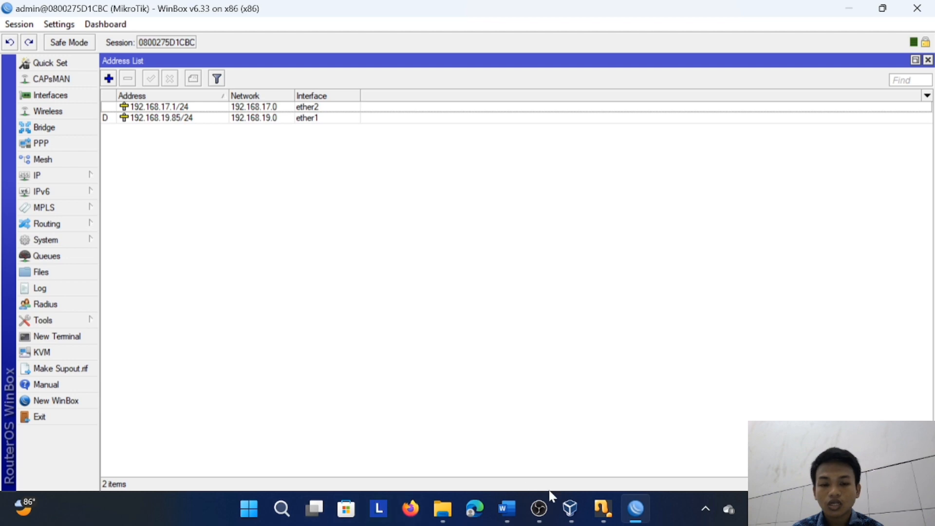
click(282, 507)
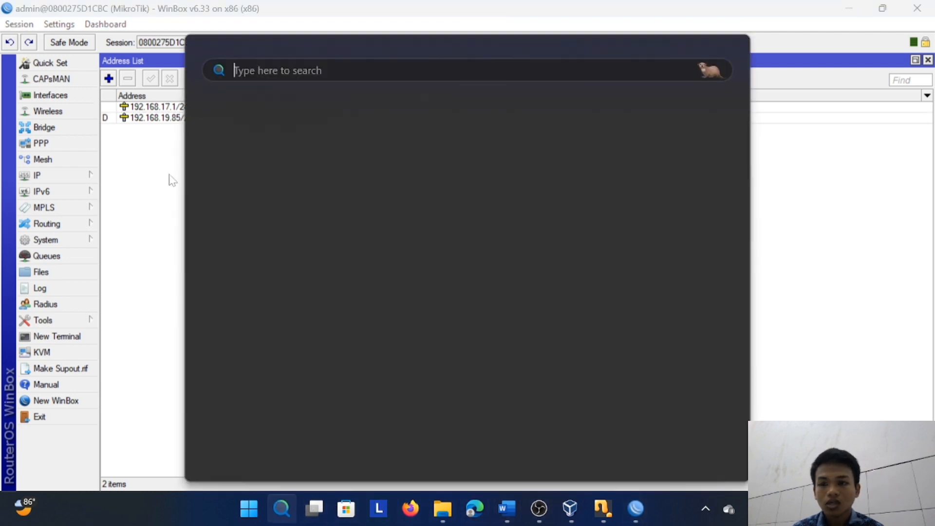
click(302, 138)
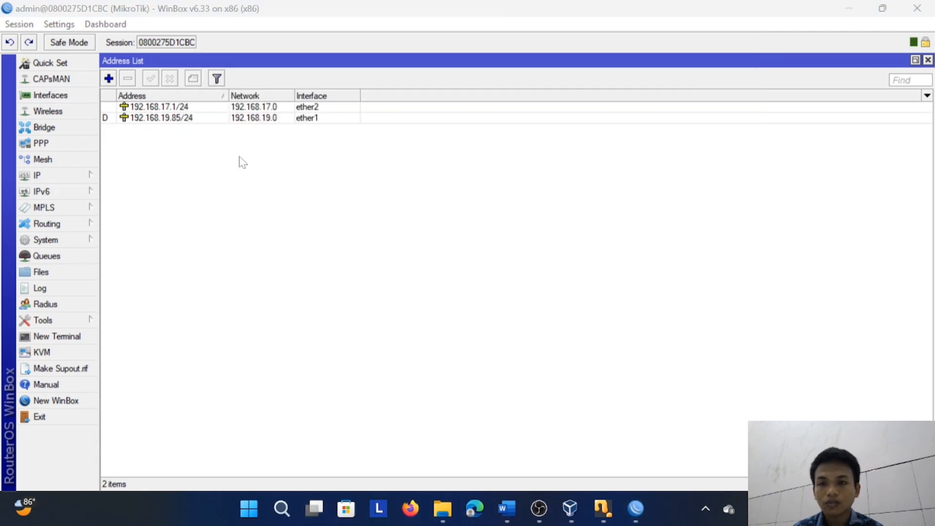
click(467, 230)
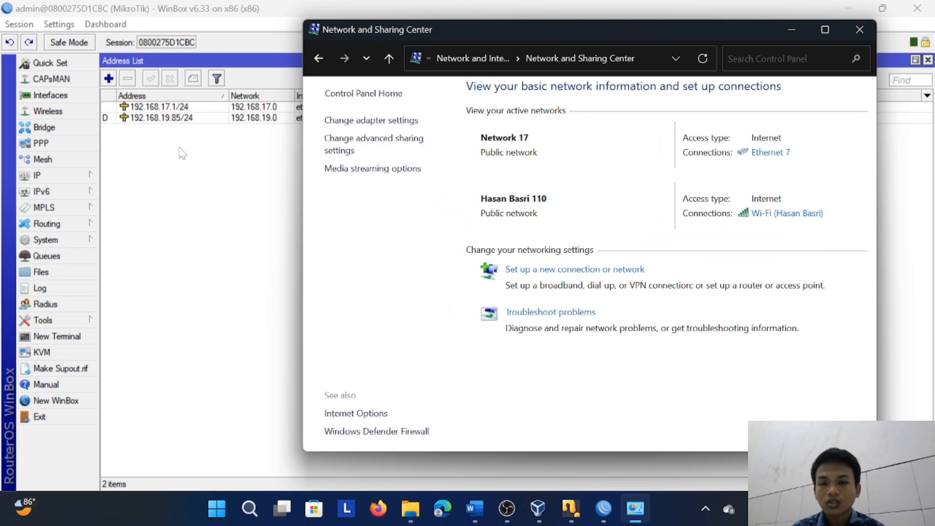
click(325, 120)
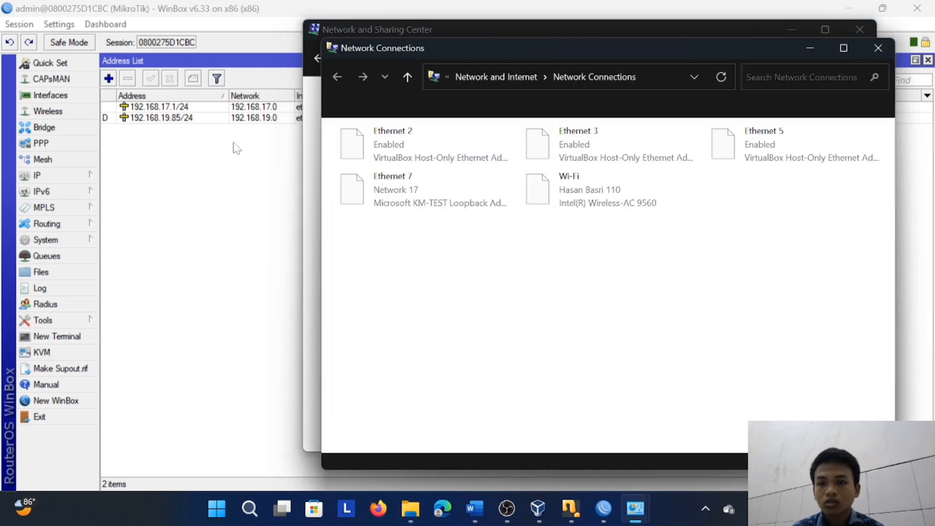
click(404, 143)
double_click(403, 143)
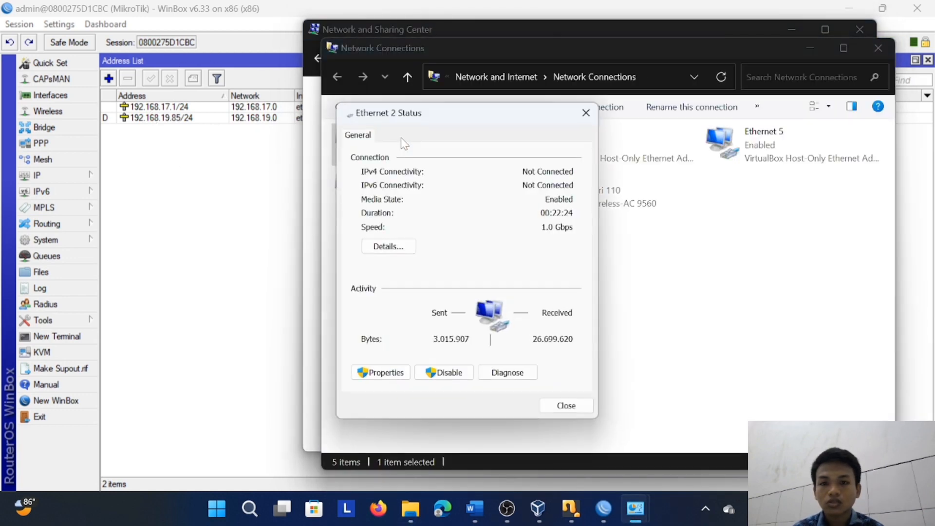
click(388, 246)
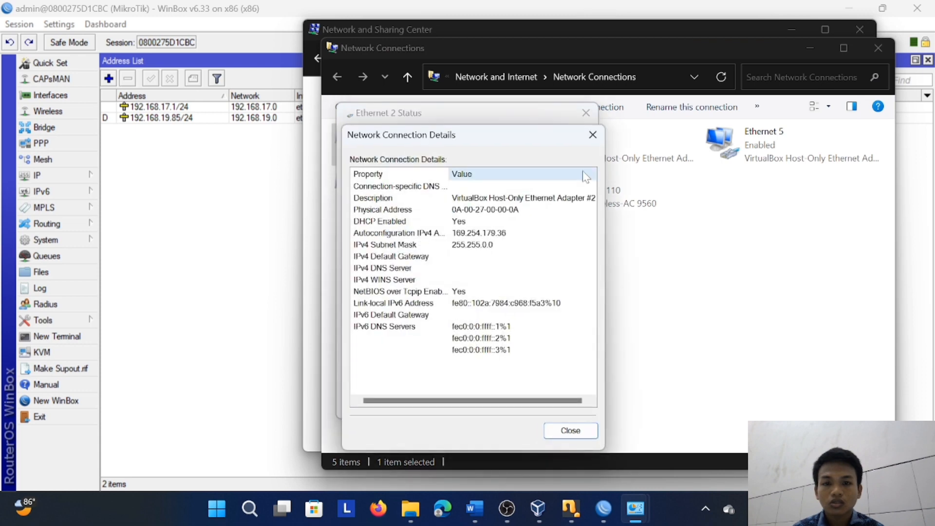
click(593, 134)
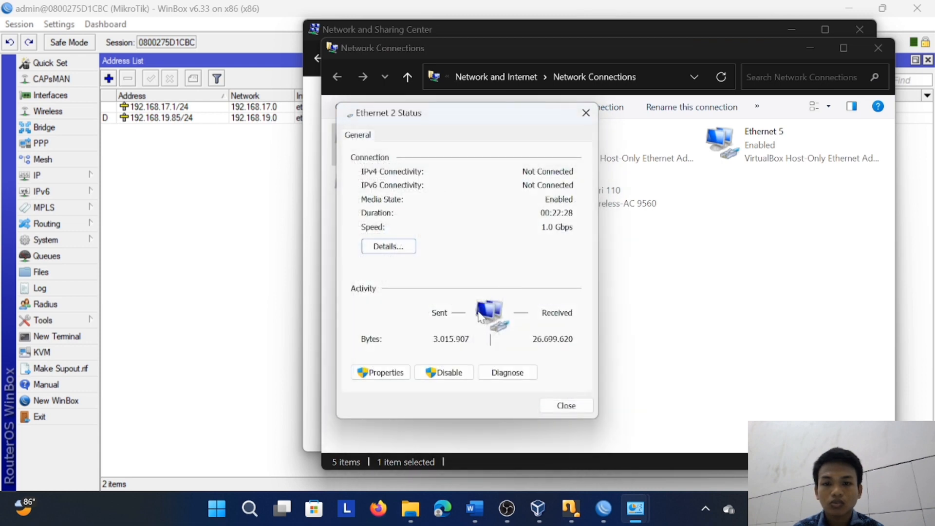
Restart the Ethernet 2 adapter by disabling and re-enabling it, and disable the Ethernet 7 loopback adapter
click(444, 372)
right_click(437, 191)
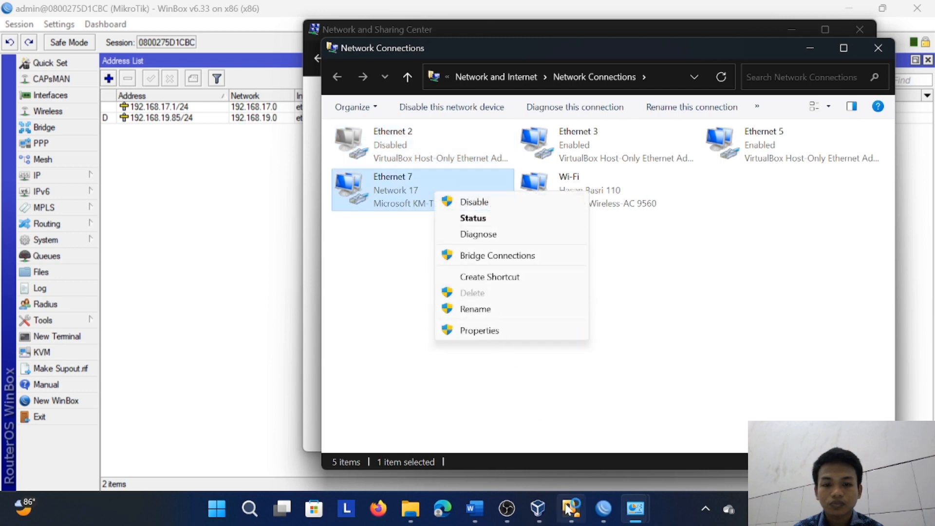
mouse_move(569, 509)
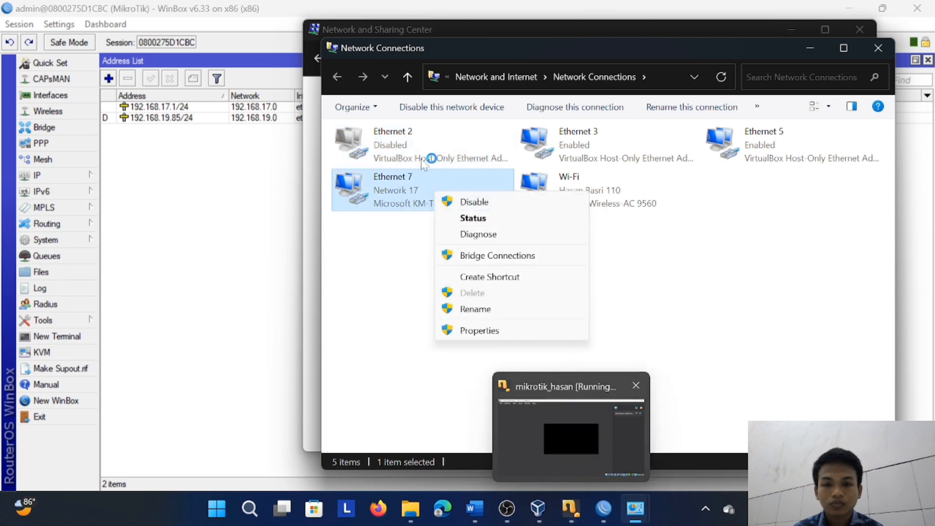
click(498, 204)
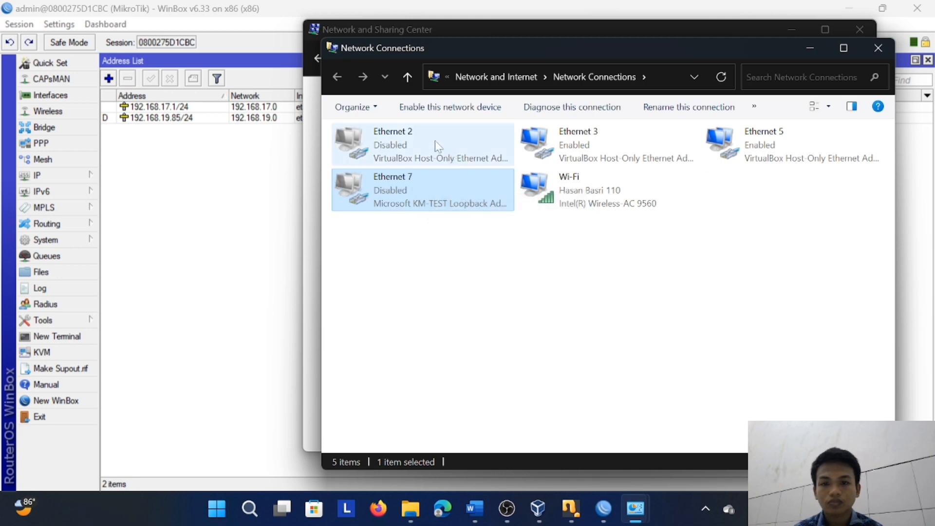
double_click(420, 156)
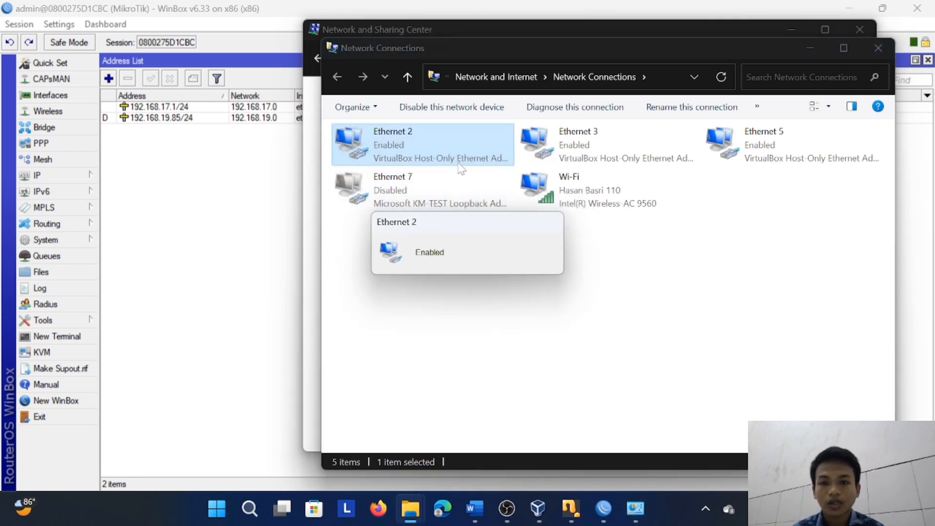
Check Ethernet 2's connection details until its assigned IPv4 settings can be read, then close the network windows
double_click(443, 152)
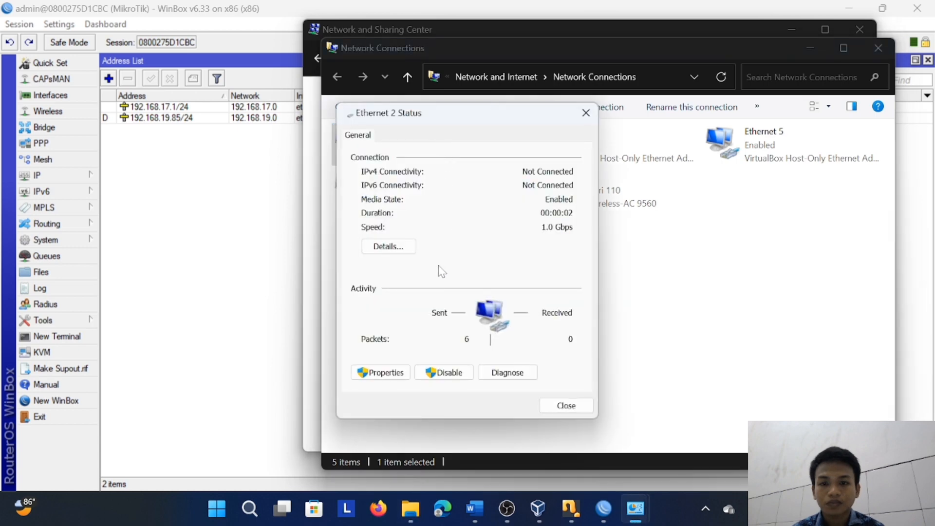
click(391, 248)
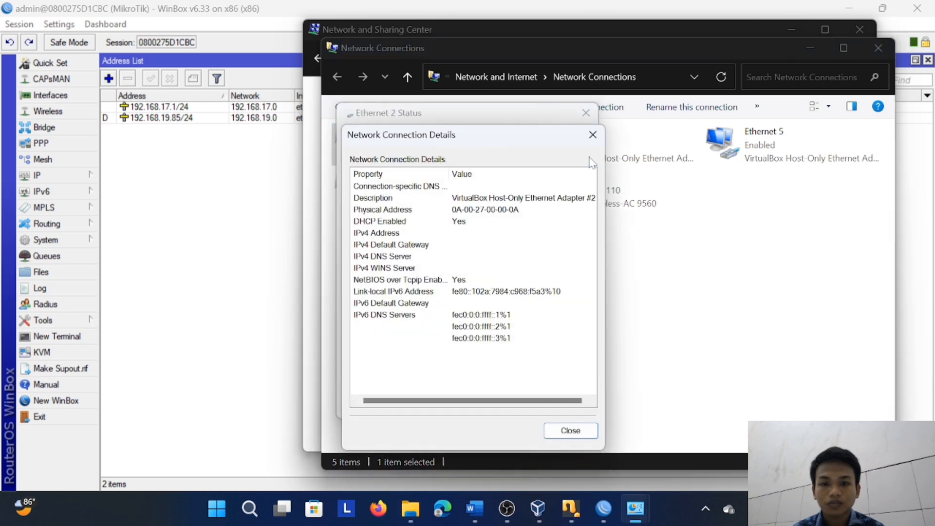
click(602, 139)
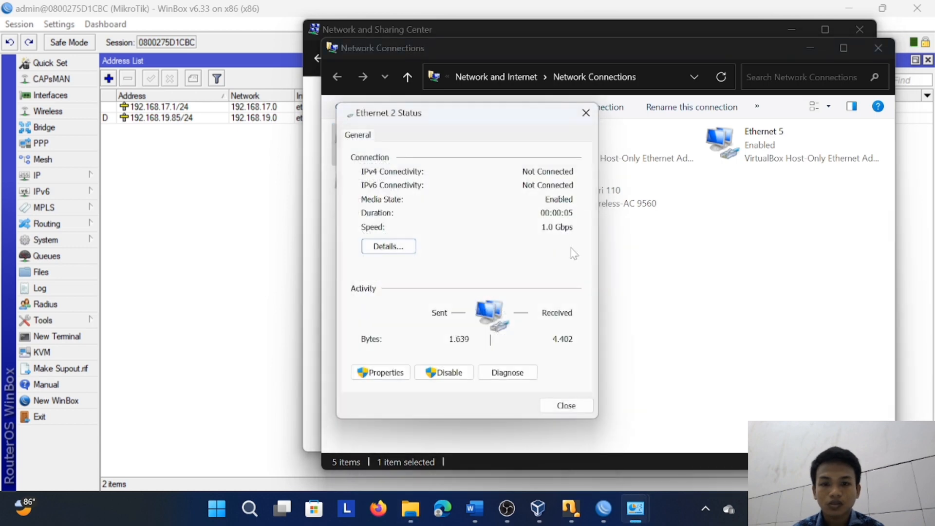
click(408, 256)
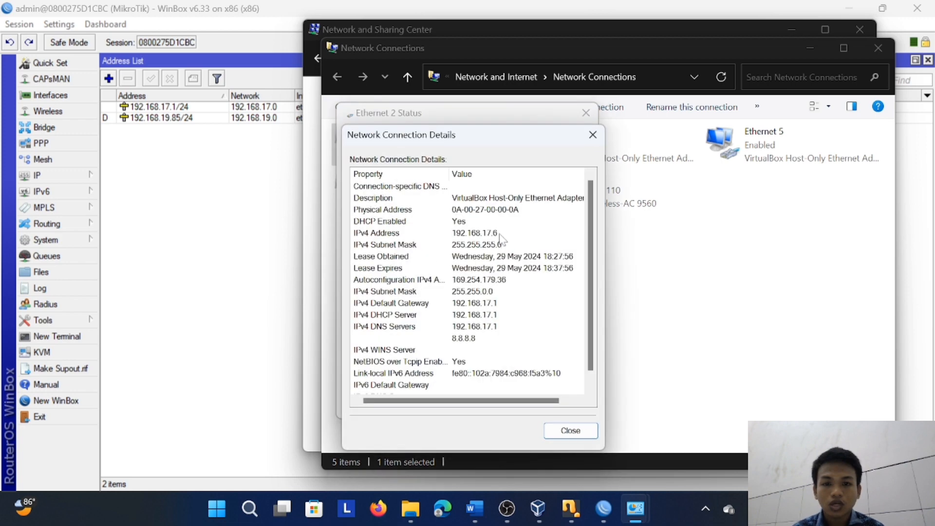
drag(521, 141, 730, 141)
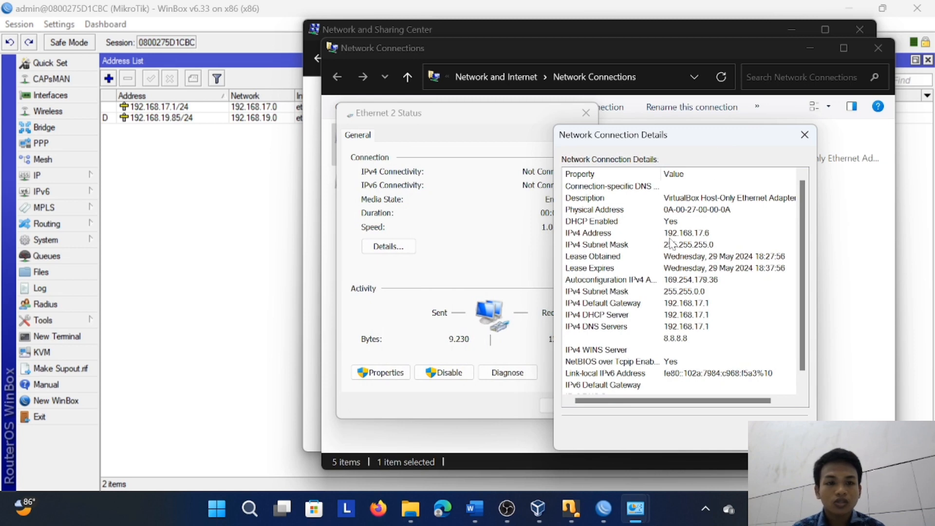
click(805, 135)
click(586, 112)
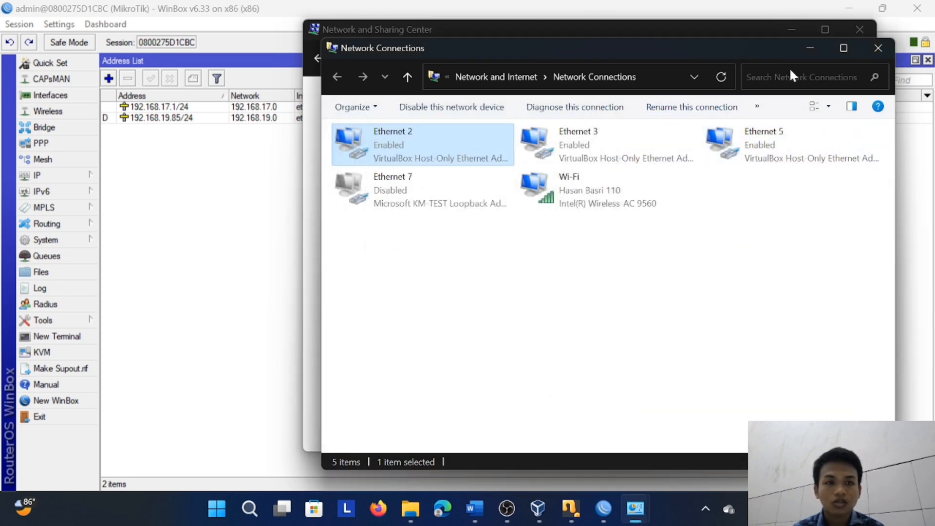
click(878, 48)
click(860, 29)
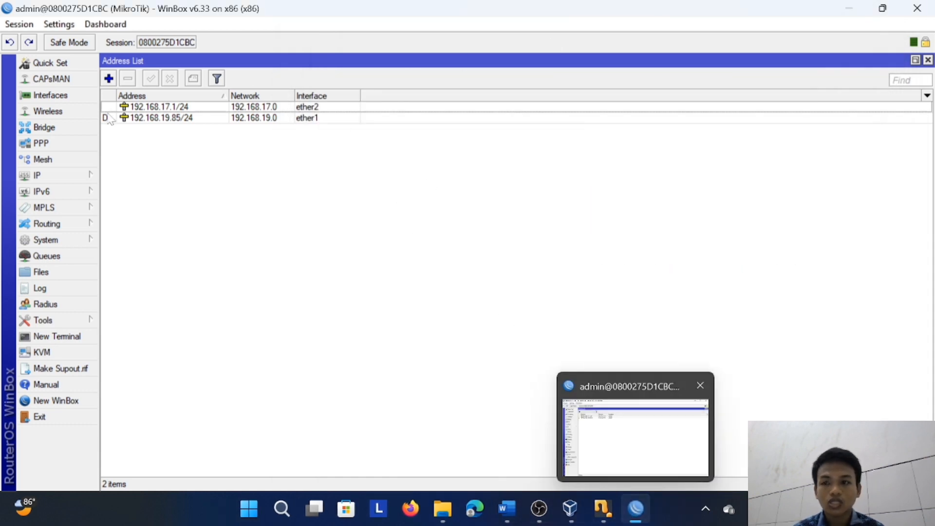
Add an interface graphing rule for ether2 with allow address 0.0.0.0/0 and storing on disk enabled
click(66, 323)
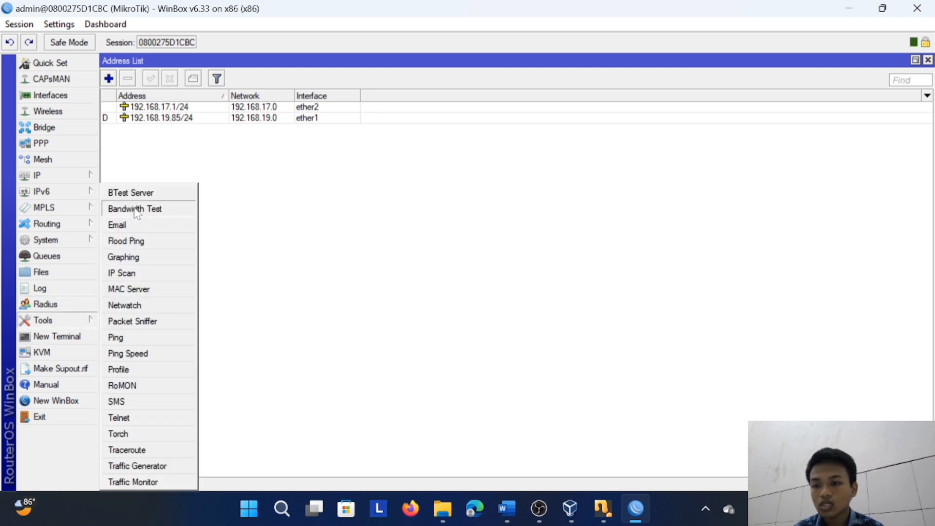
click(128, 257)
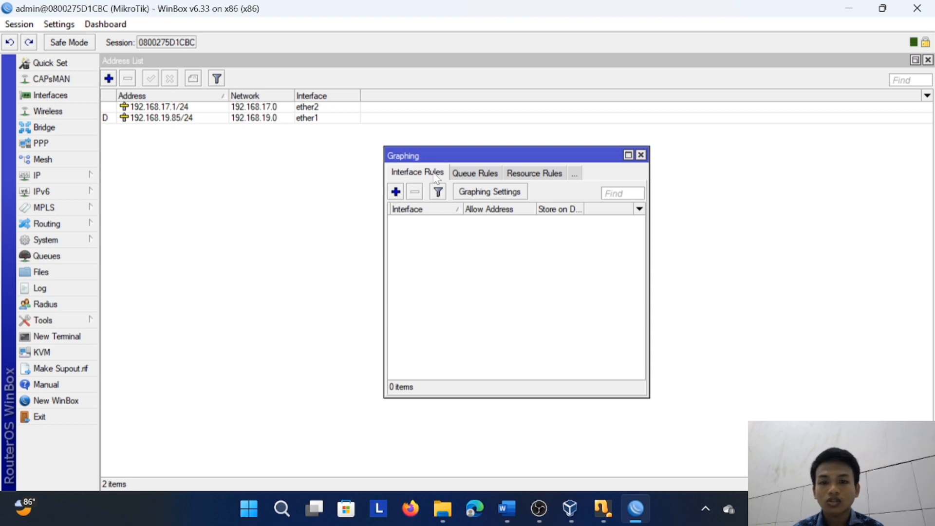
click(397, 193)
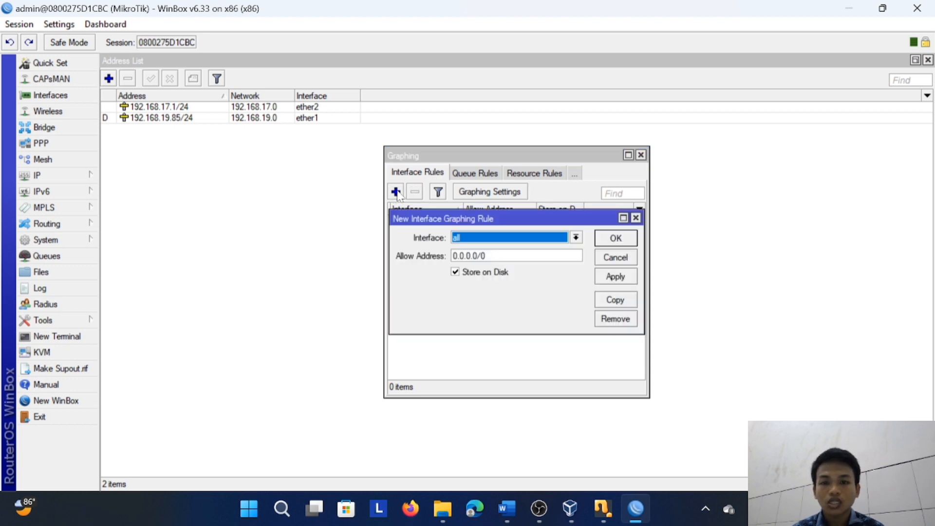
click(576, 237)
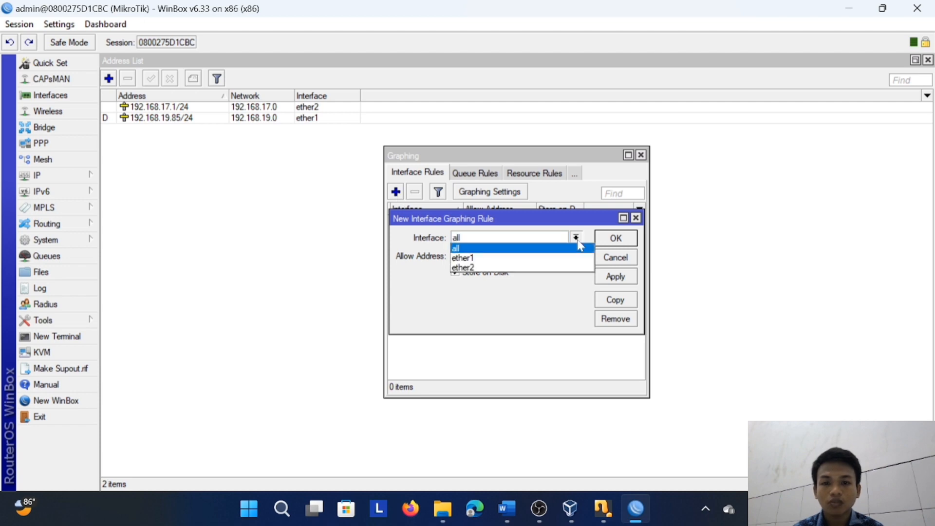
click(503, 268)
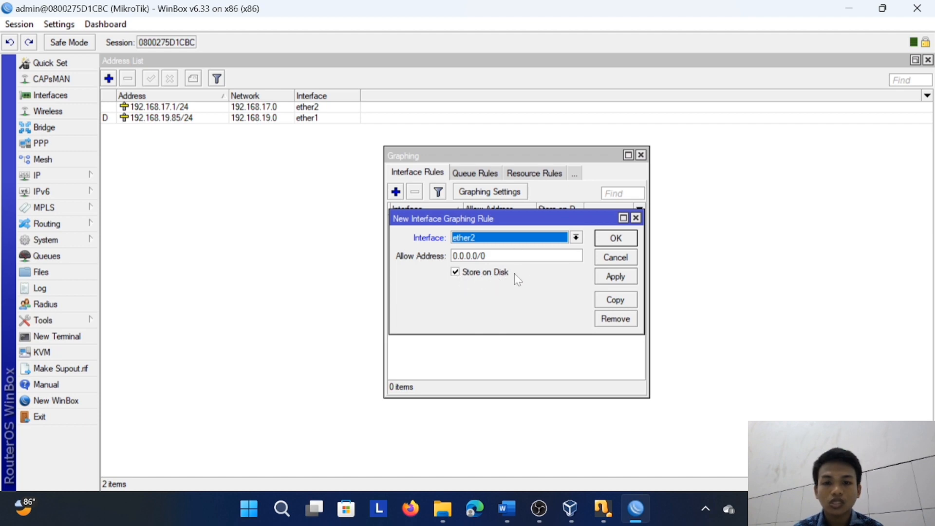
click(616, 277)
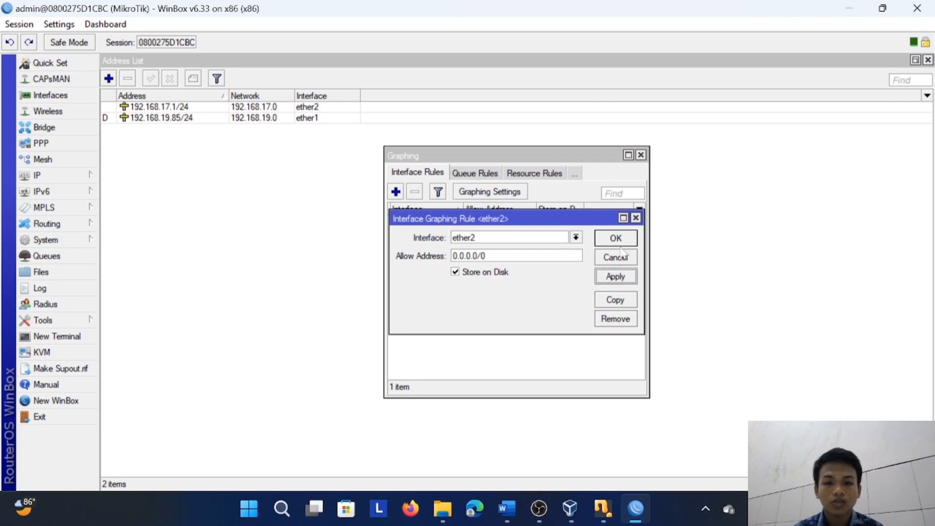
click(616, 238)
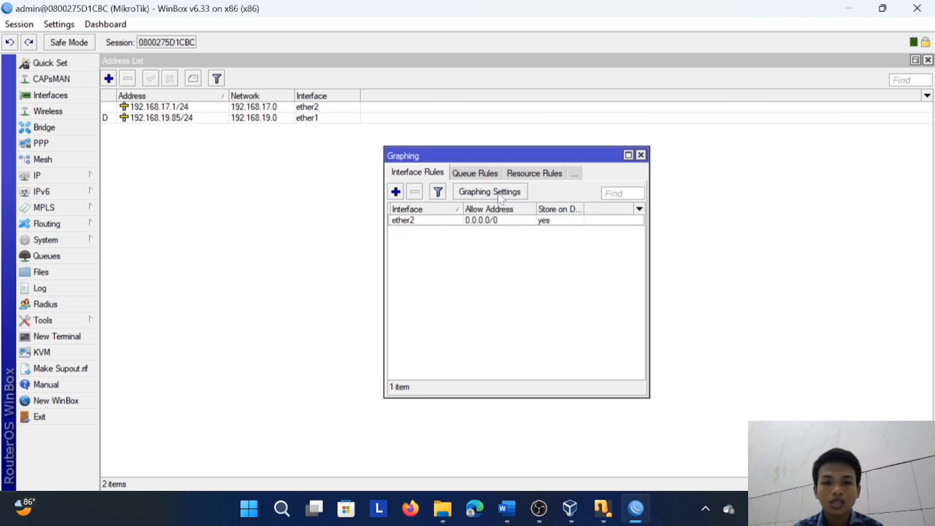
Set the graphing data to be stored every 5 min, then close the Graphing window
click(500, 196)
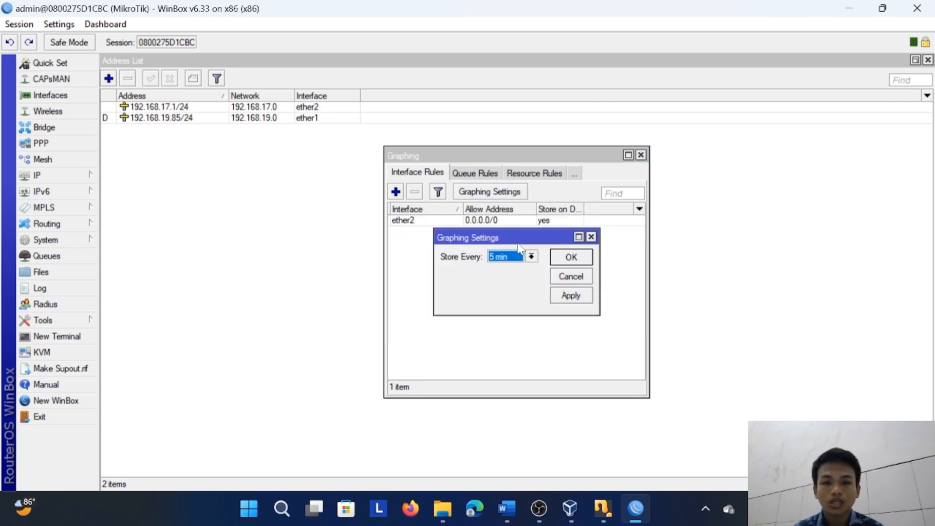
click(532, 257)
click(518, 268)
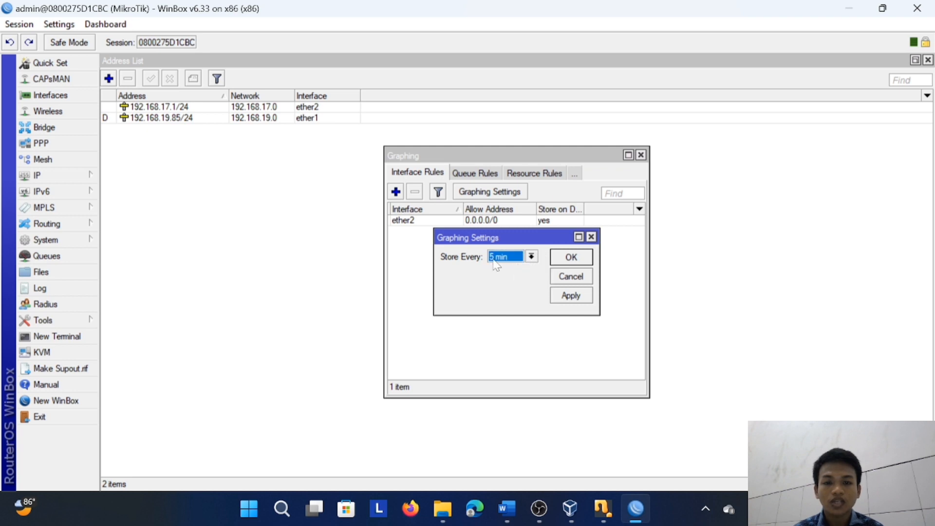
click(574, 296)
click(574, 274)
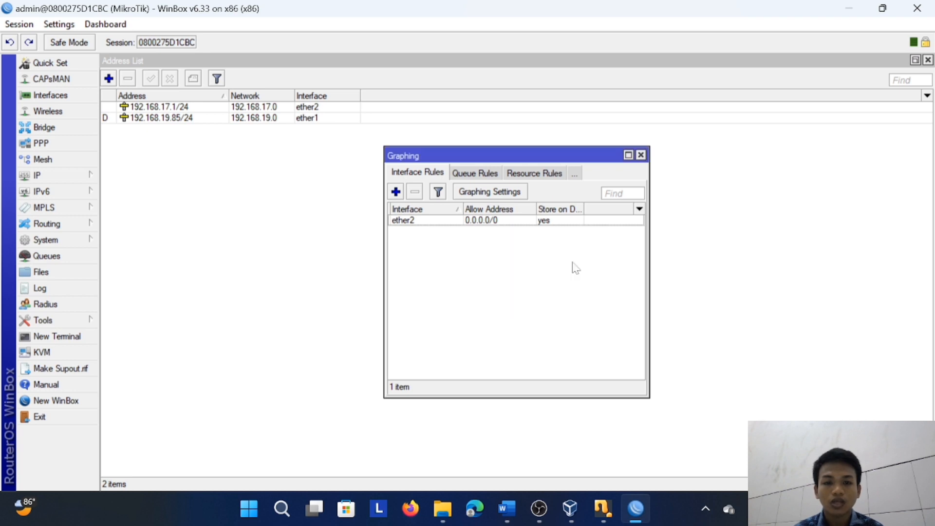
click(641, 154)
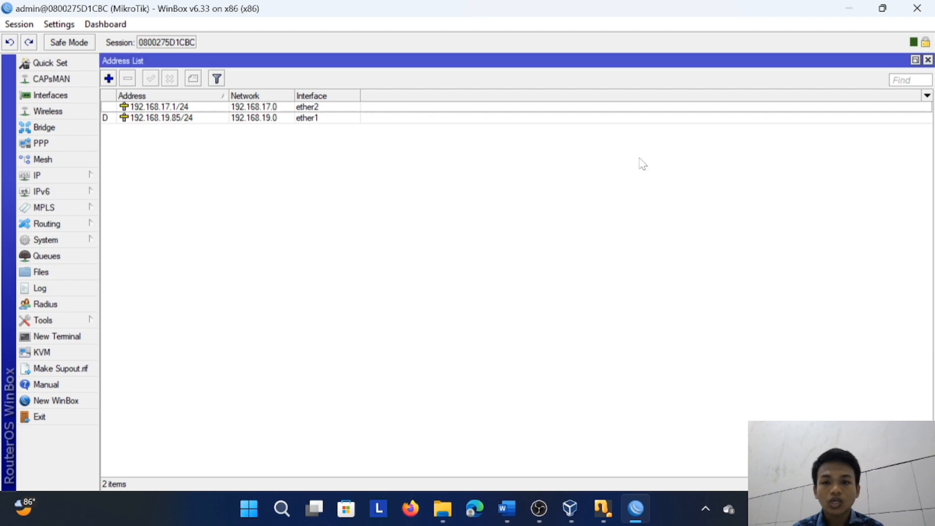
Switch to Microsoft Edge and open the router's graphing page at 192.168.17.1/graphs
click(474, 508)
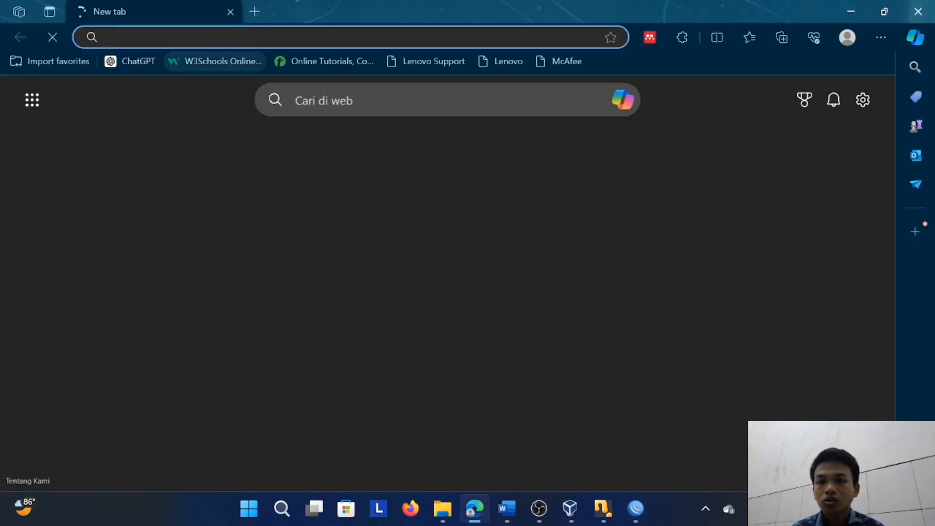
click(215, 37)
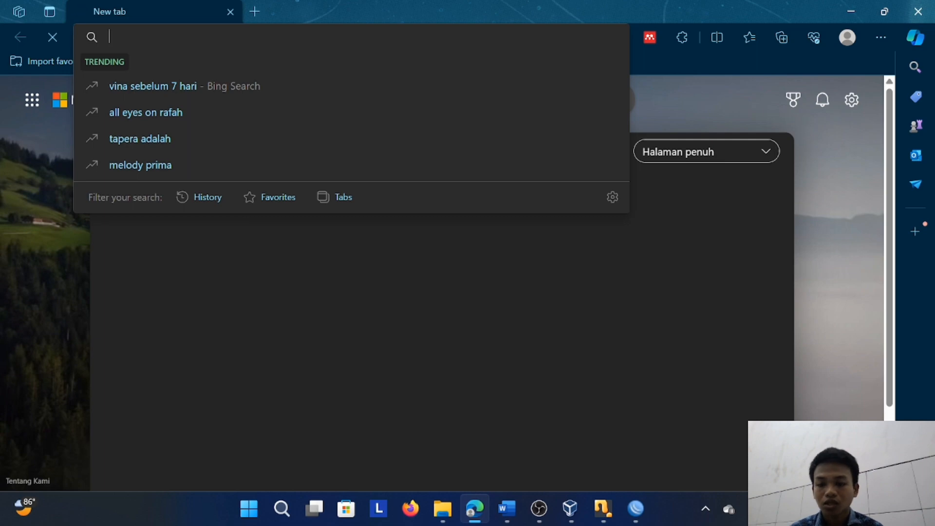
text(192)
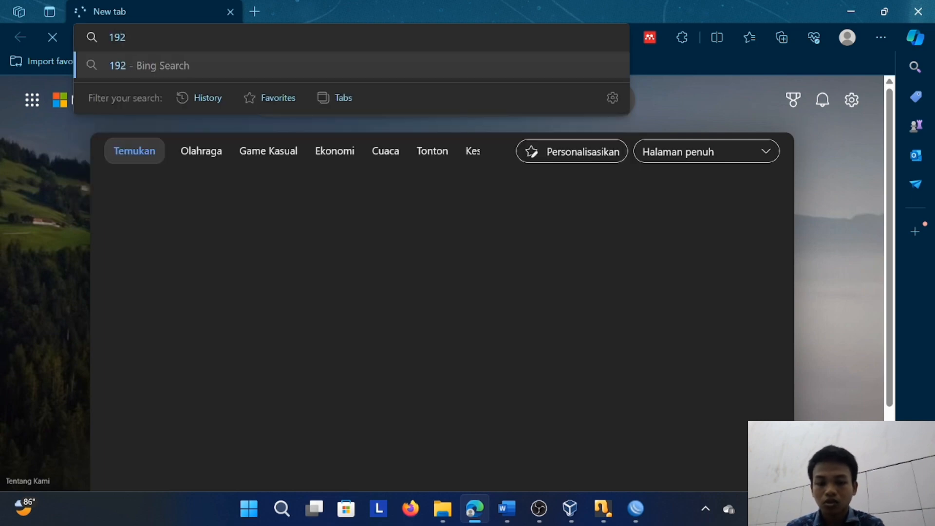
text(.16)
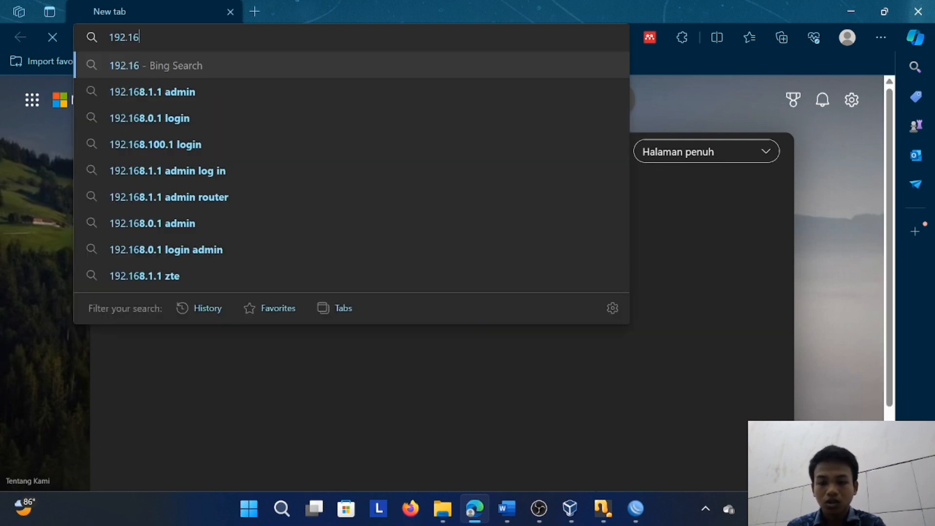
text(8.17)
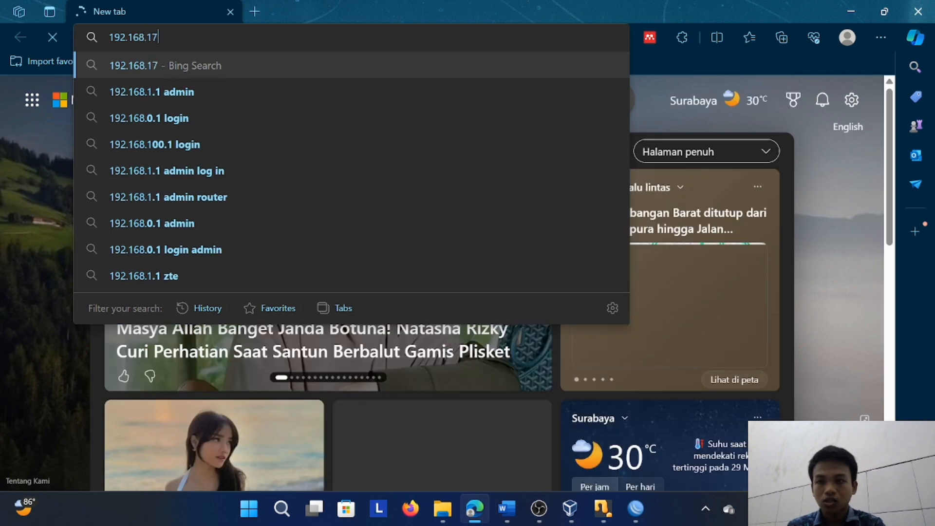
text(.1)
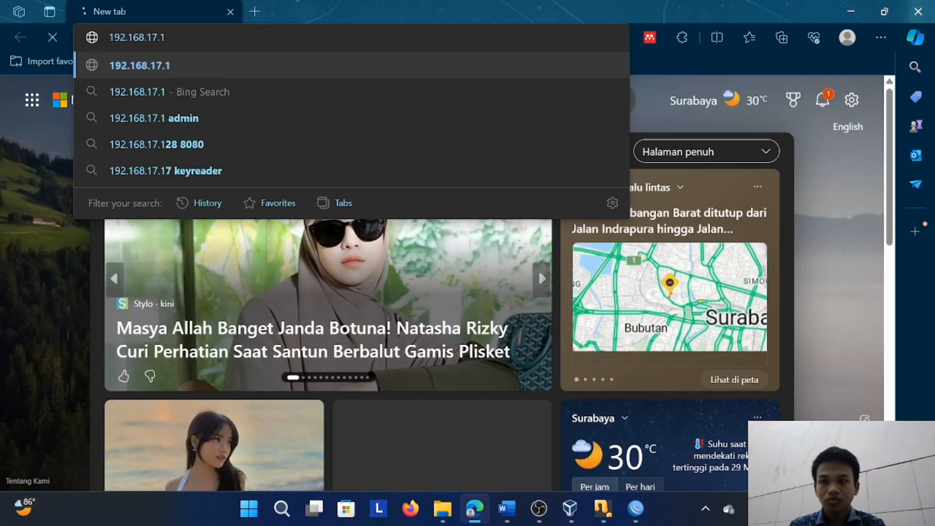
text(/g)
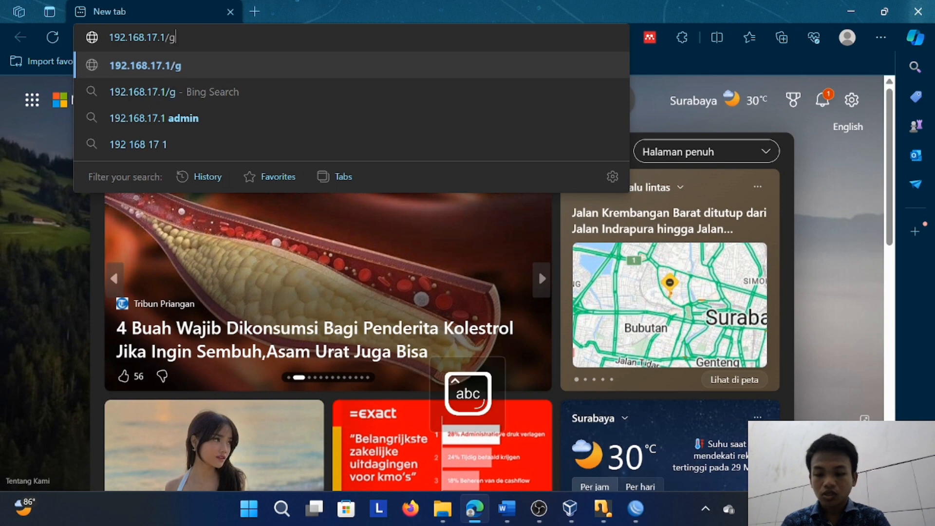
text(raphs)
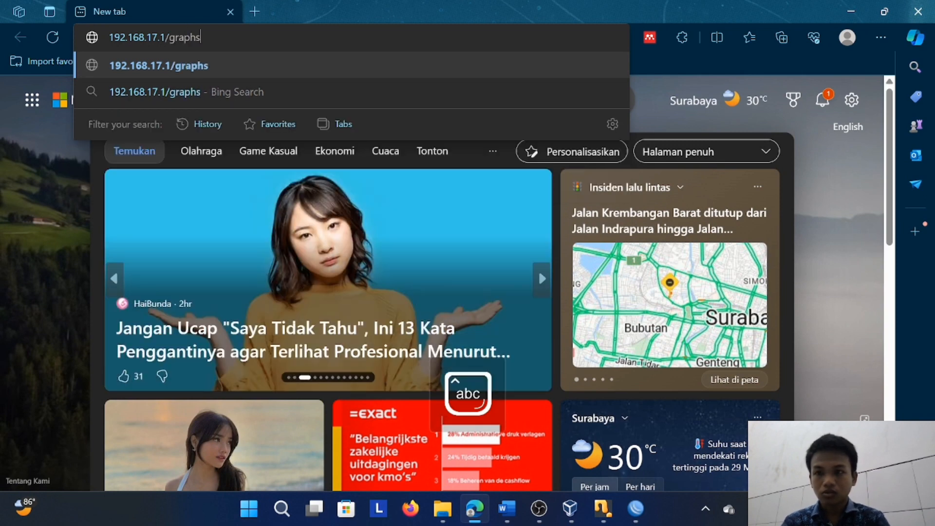
key(Return)
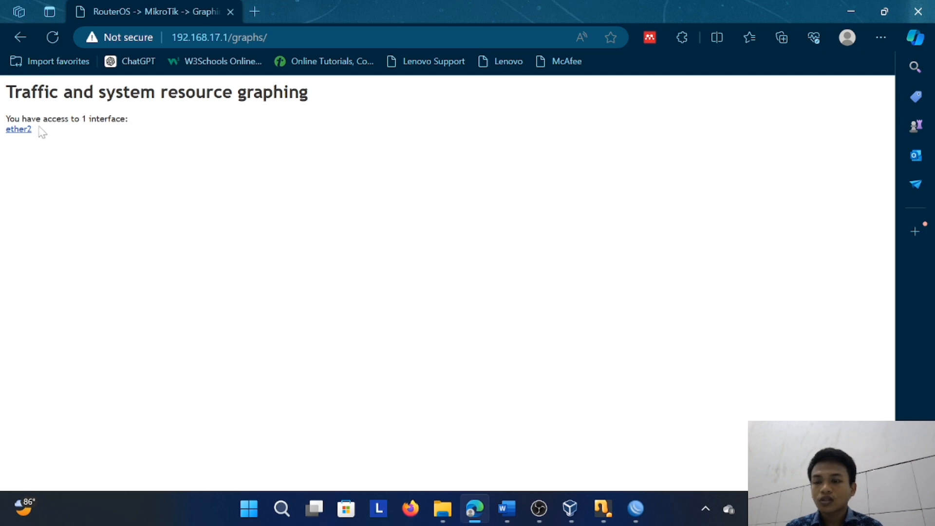
Open the ether2 interface statistics and look over the daily, weekly, monthly and yearly graphs
drag(52, 119, 135, 127)
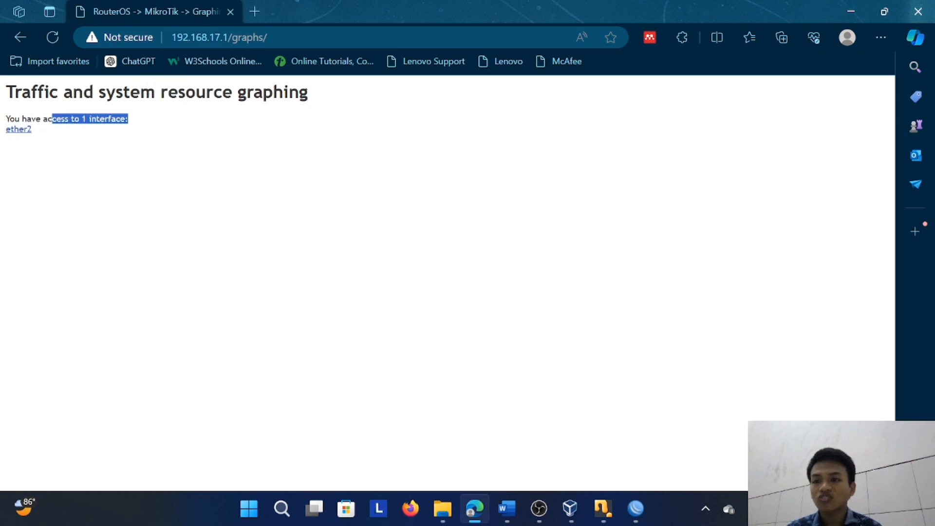
click(142, 197)
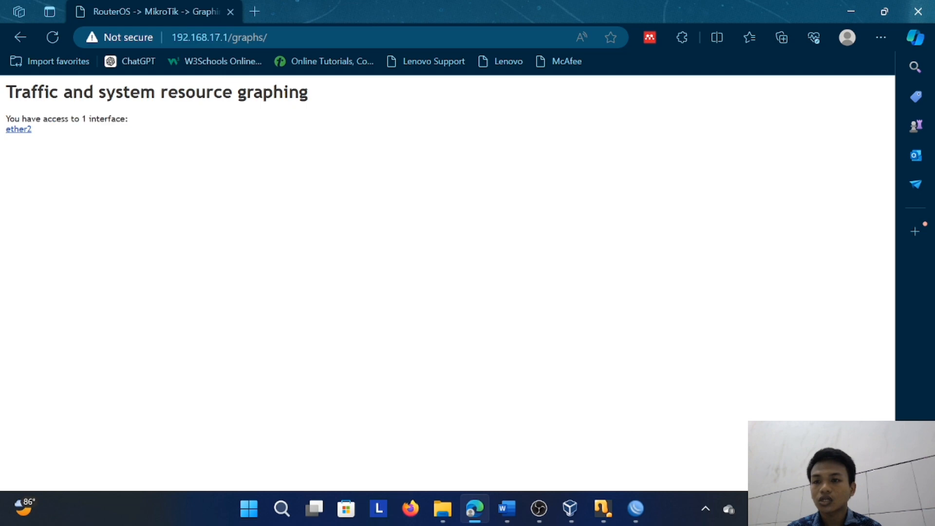
click(25, 132)
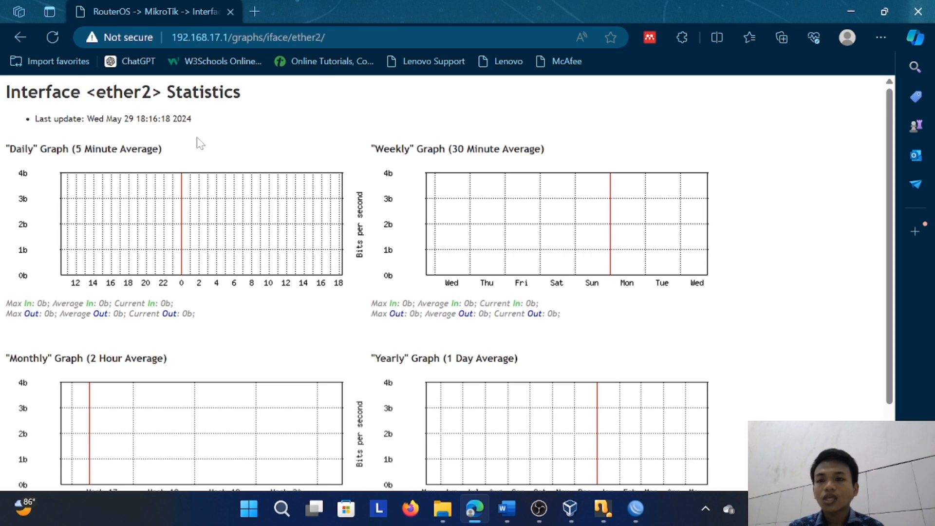
scroll(251, 188, down, 3)
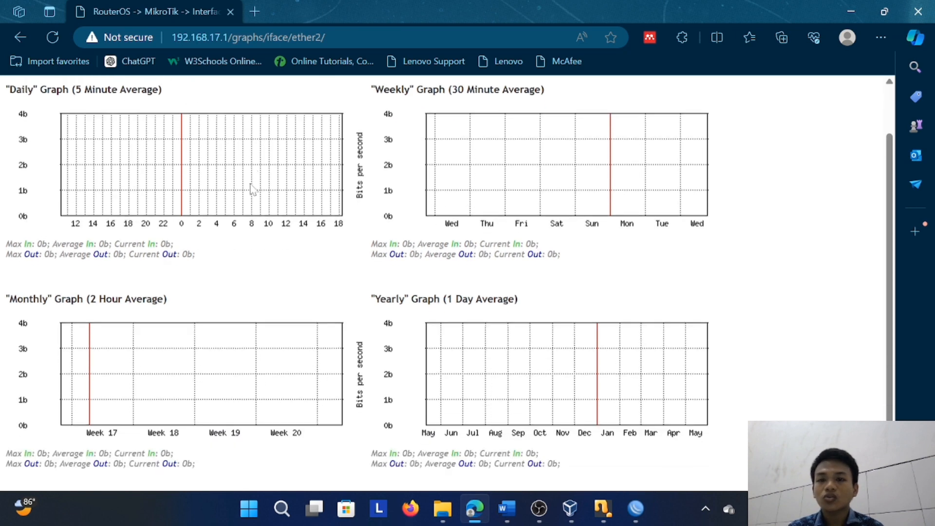
scroll(249, 187, up, 3)
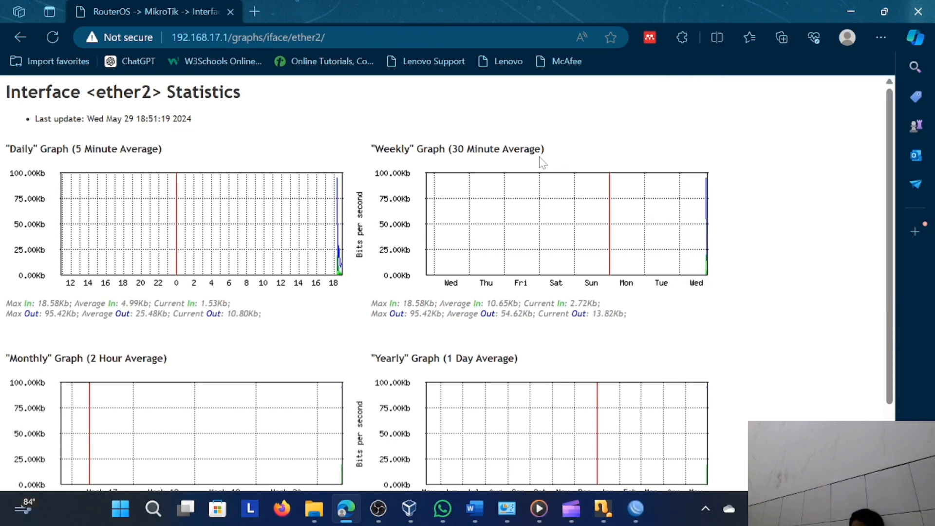
Examine the traffic recorded over time in ether2's graphs, along with their max, average and current in/out rates
click(379, 509)
click(345, 510)
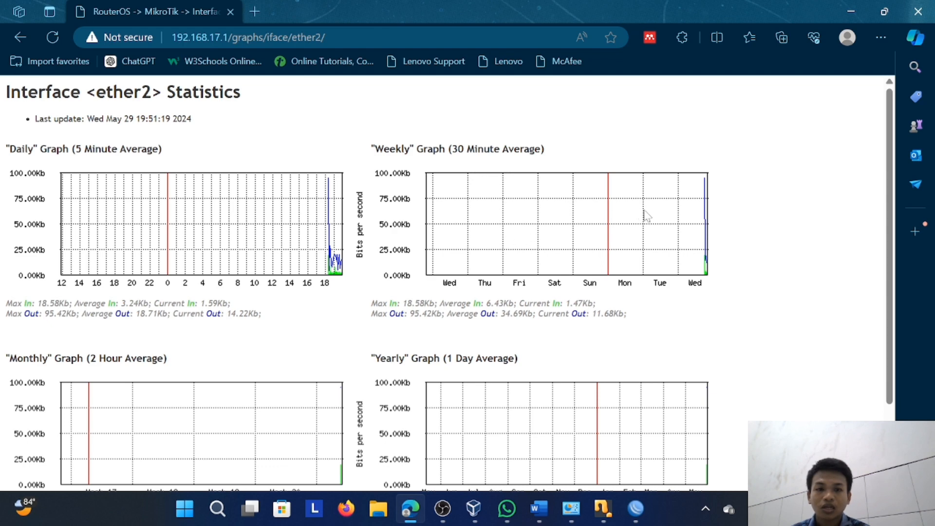
scroll(714, 220, down, 1)
scroll(714, 221, down, 1)
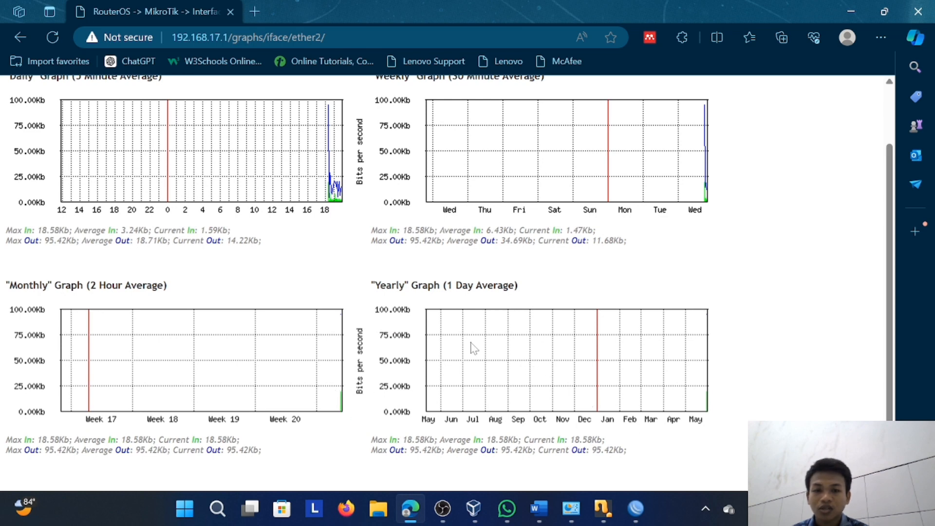
scroll(476, 349, up, 2)
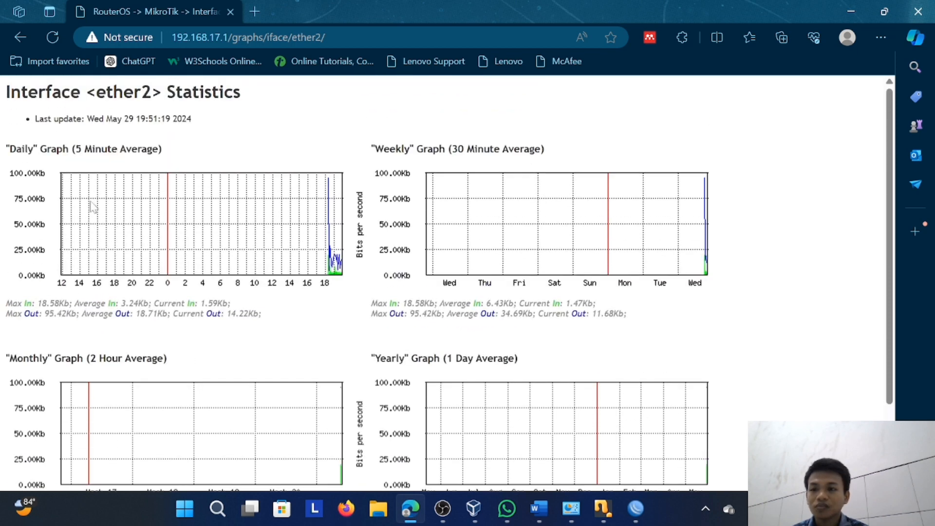
scroll(138, 223, down, 1)
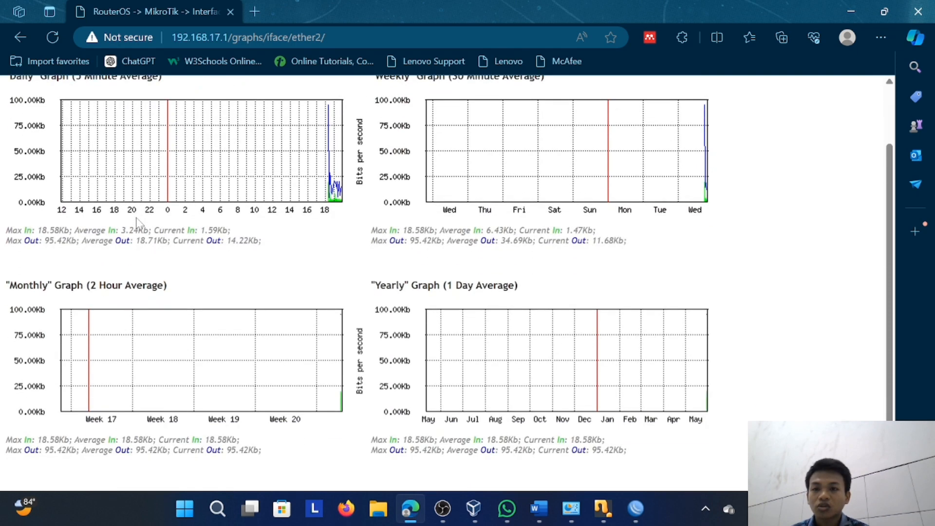
scroll(138, 223, up, 1)
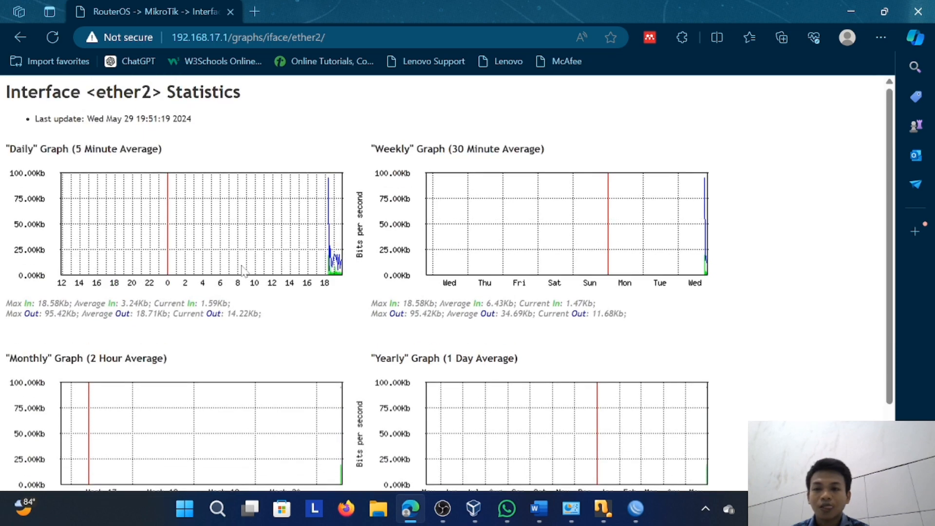